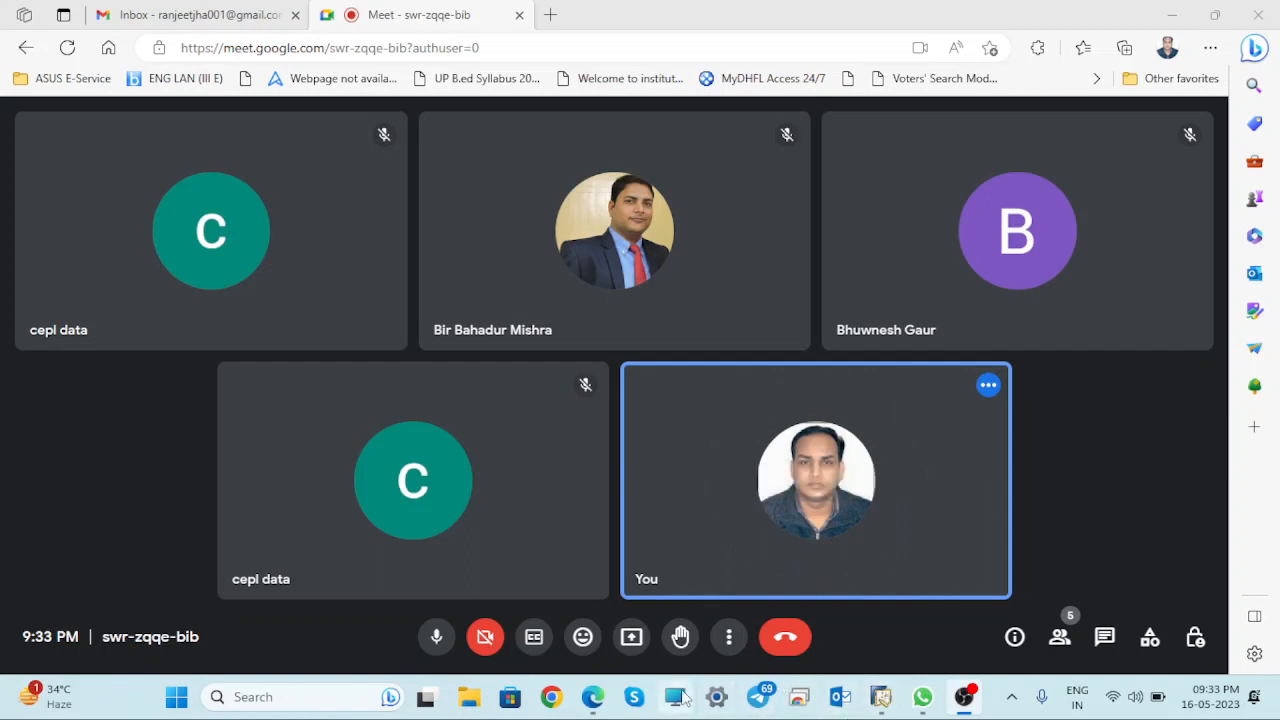
# - Present the entire screen to the participants of the Google Meet call
pyautogui.click(632, 639)
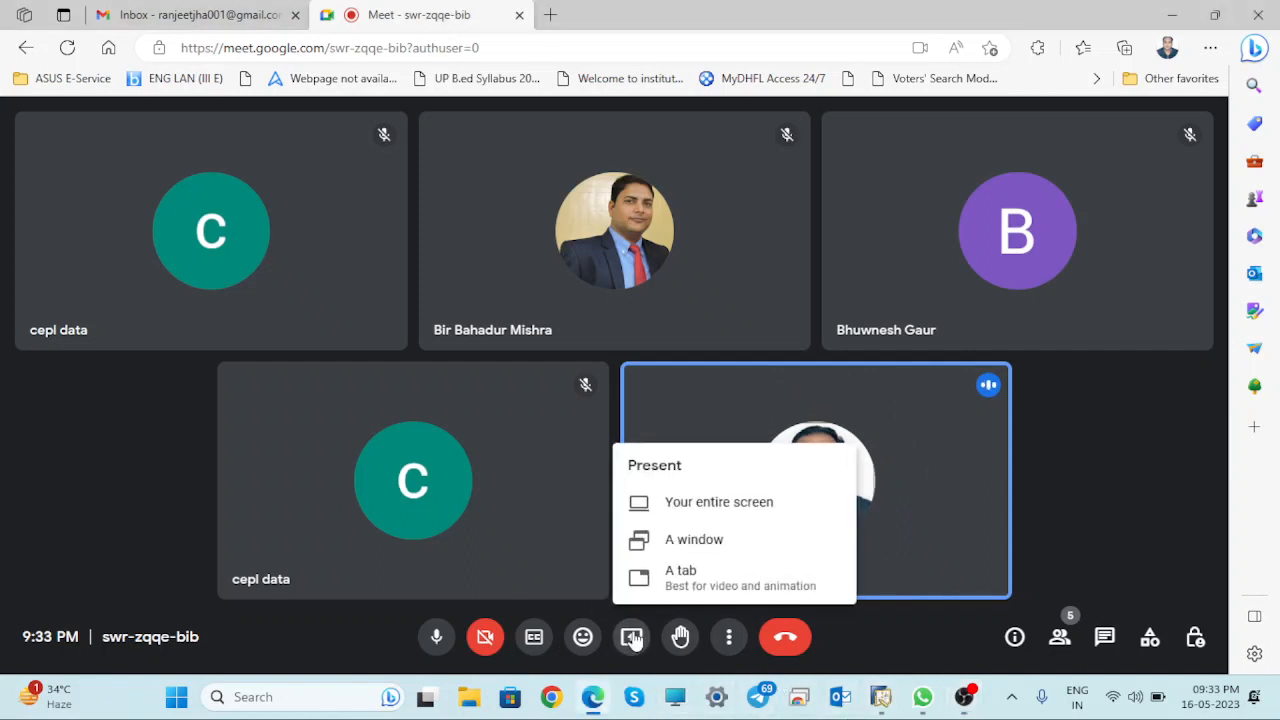
pyautogui.click(720, 504)
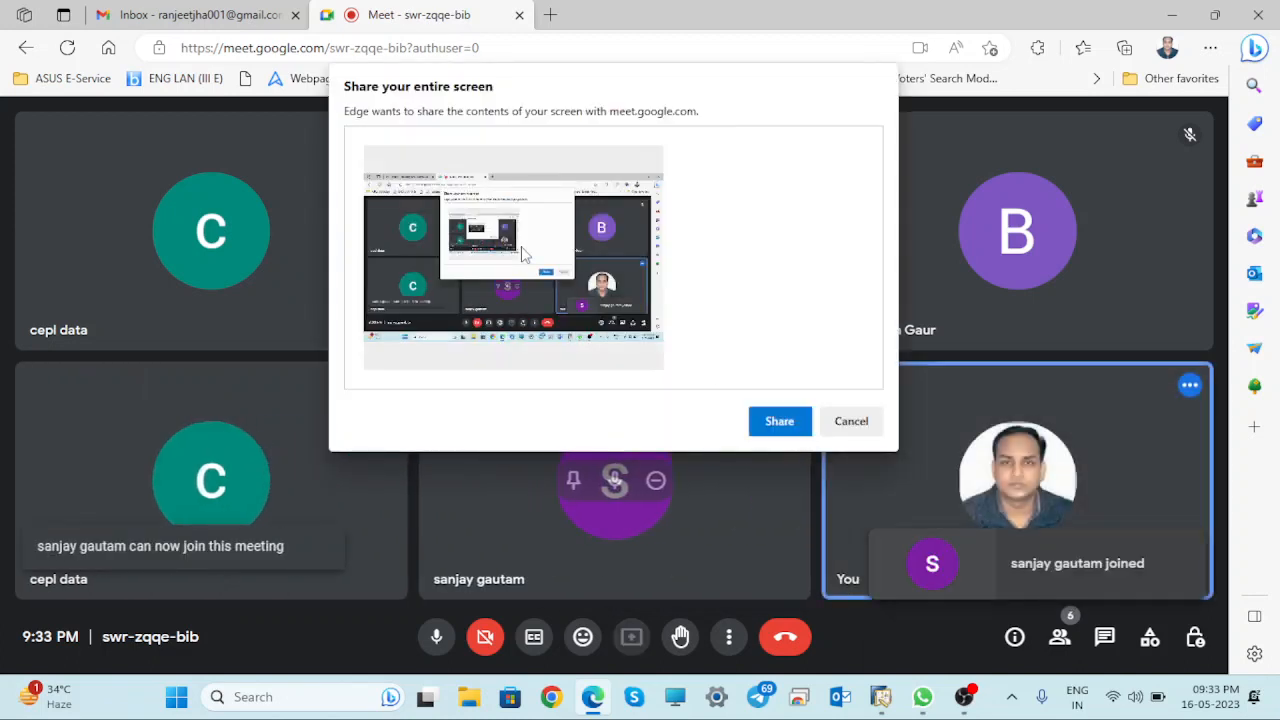
pyautogui.click(781, 424)
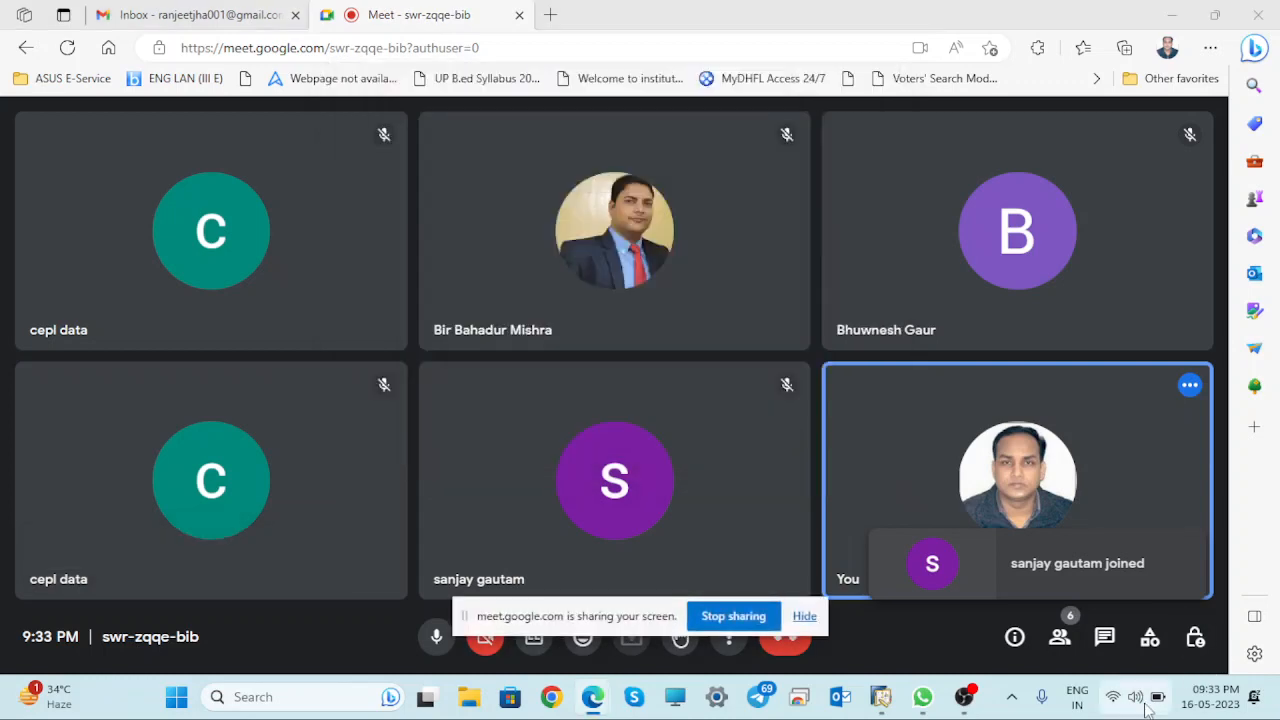
# - Lower the computer's speaker volume to about the middle of its range and hide the screen-sharing notice
pyautogui.click(1147, 705)
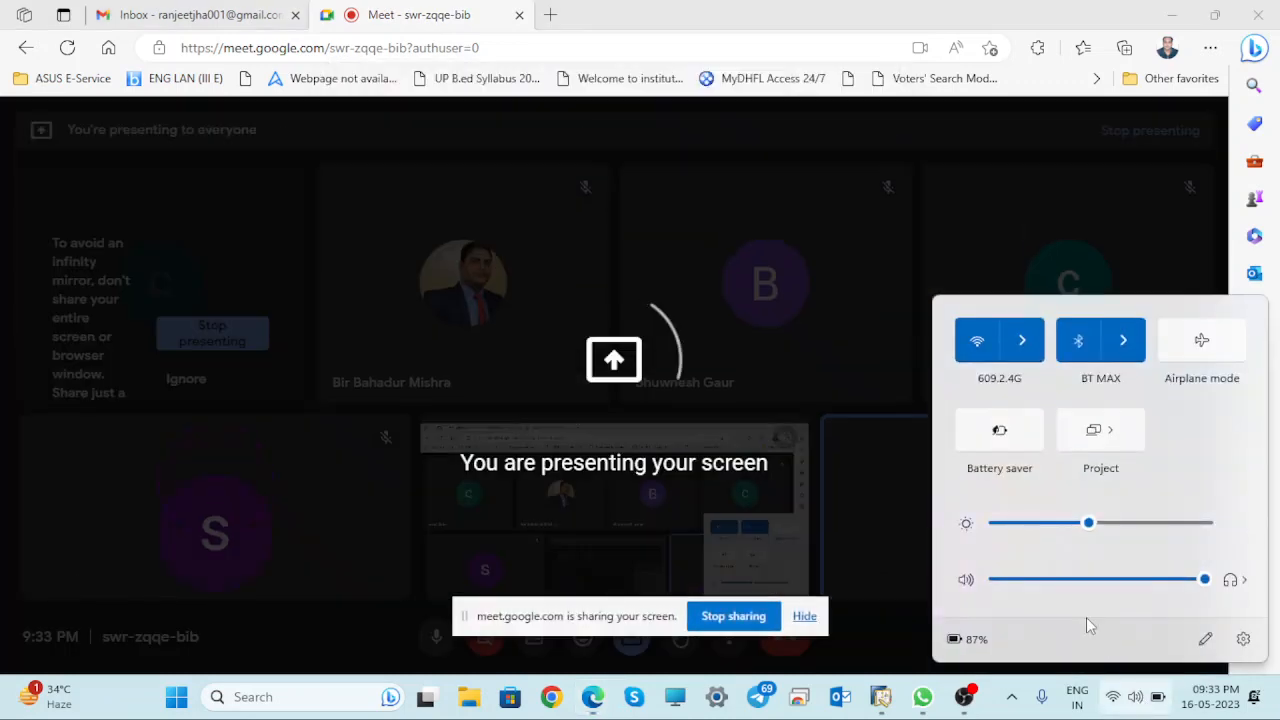
pyautogui.click(1078, 580)
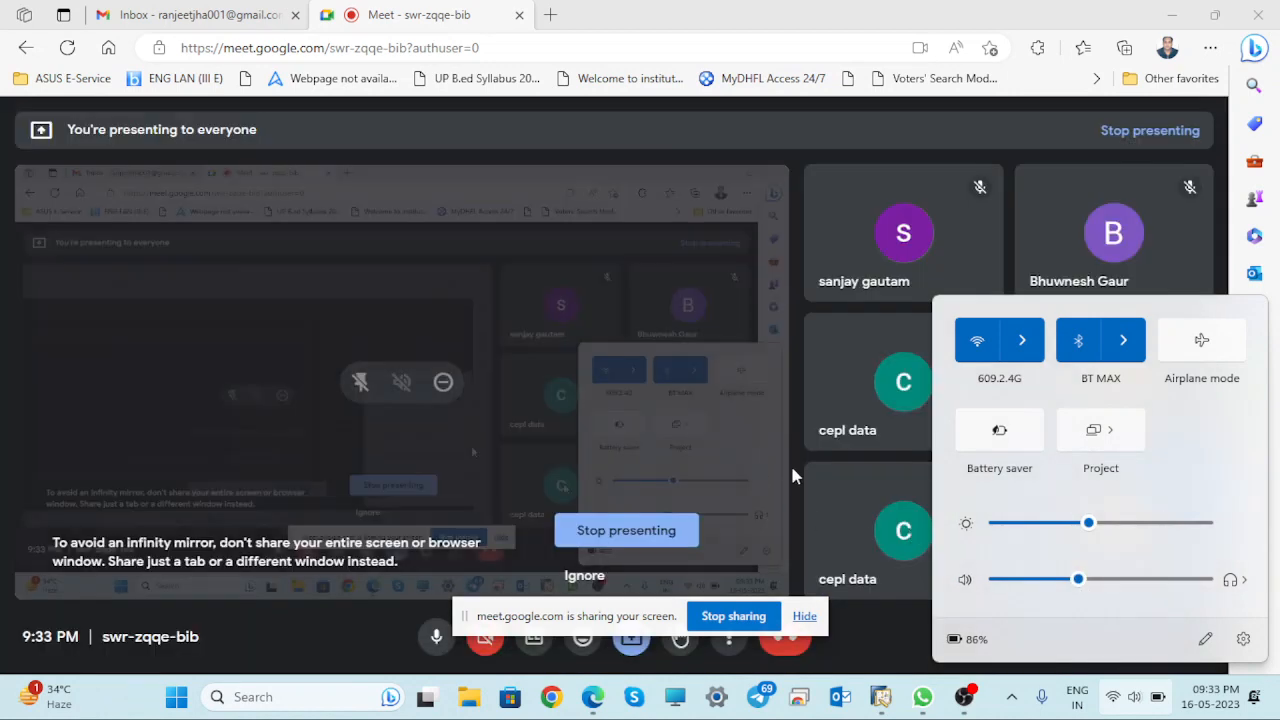
pyautogui.click(807, 476)
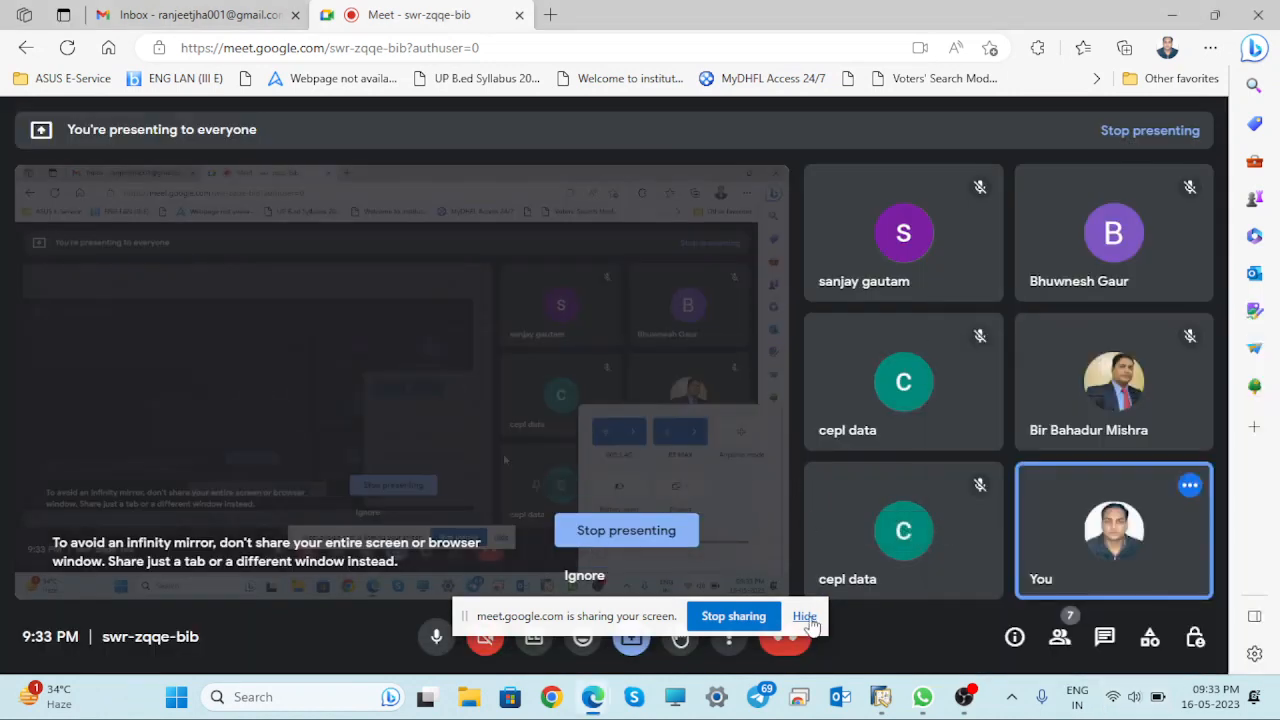
pyautogui.click(805, 617)
# - Switch to SAP Business One and open a new A/R Credit Memo from Sales - A/R in a maximized window
pyautogui.moveTo(880, 710)
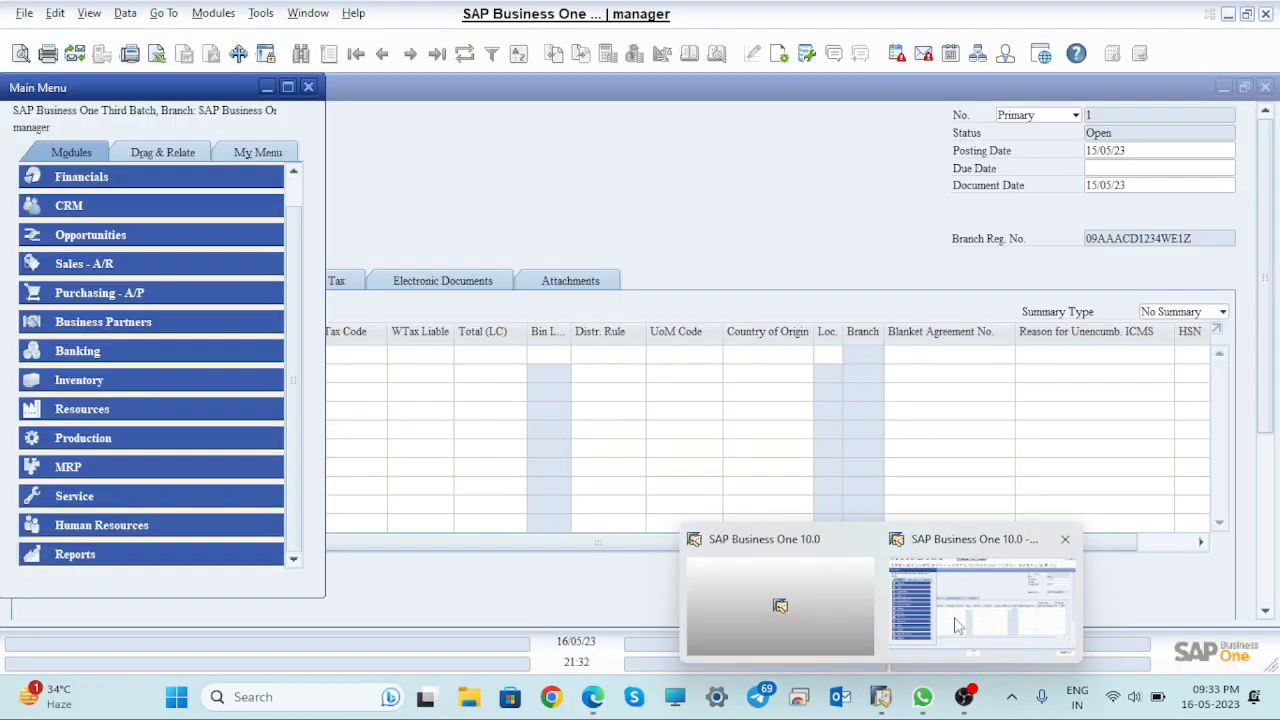
pyautogui.click(959, 626)
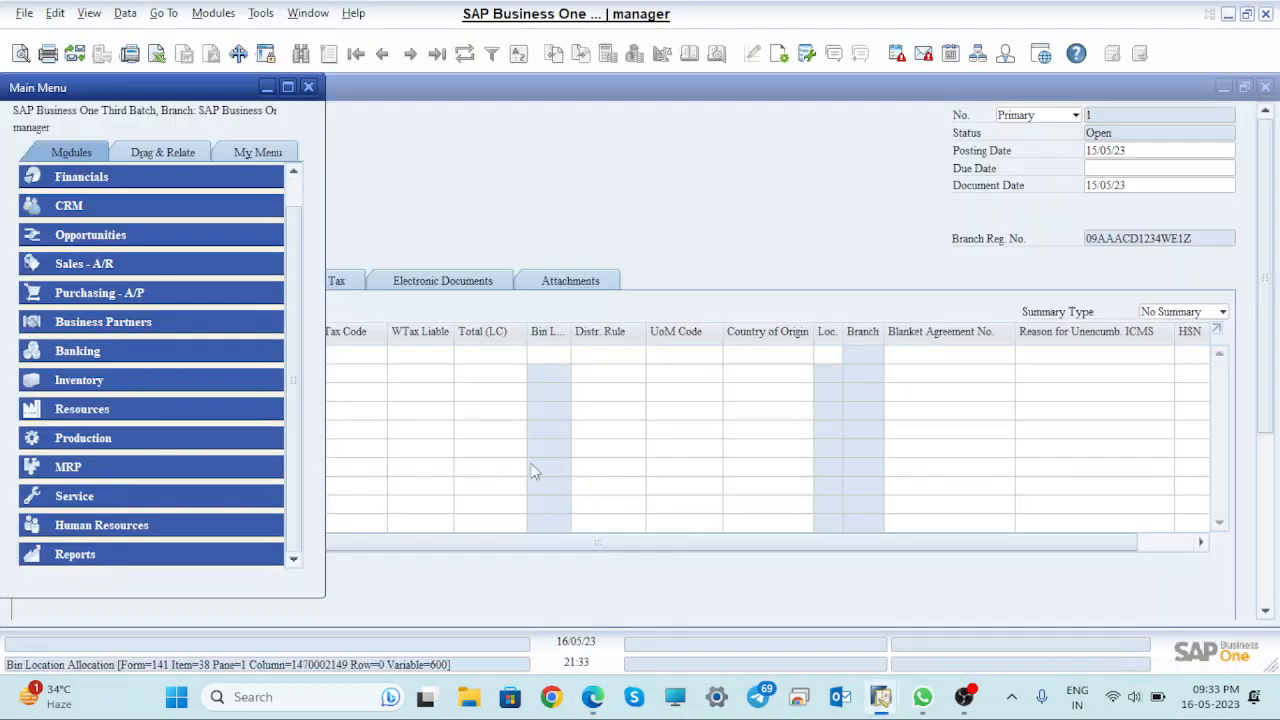
pyautogui.click(107, 264)
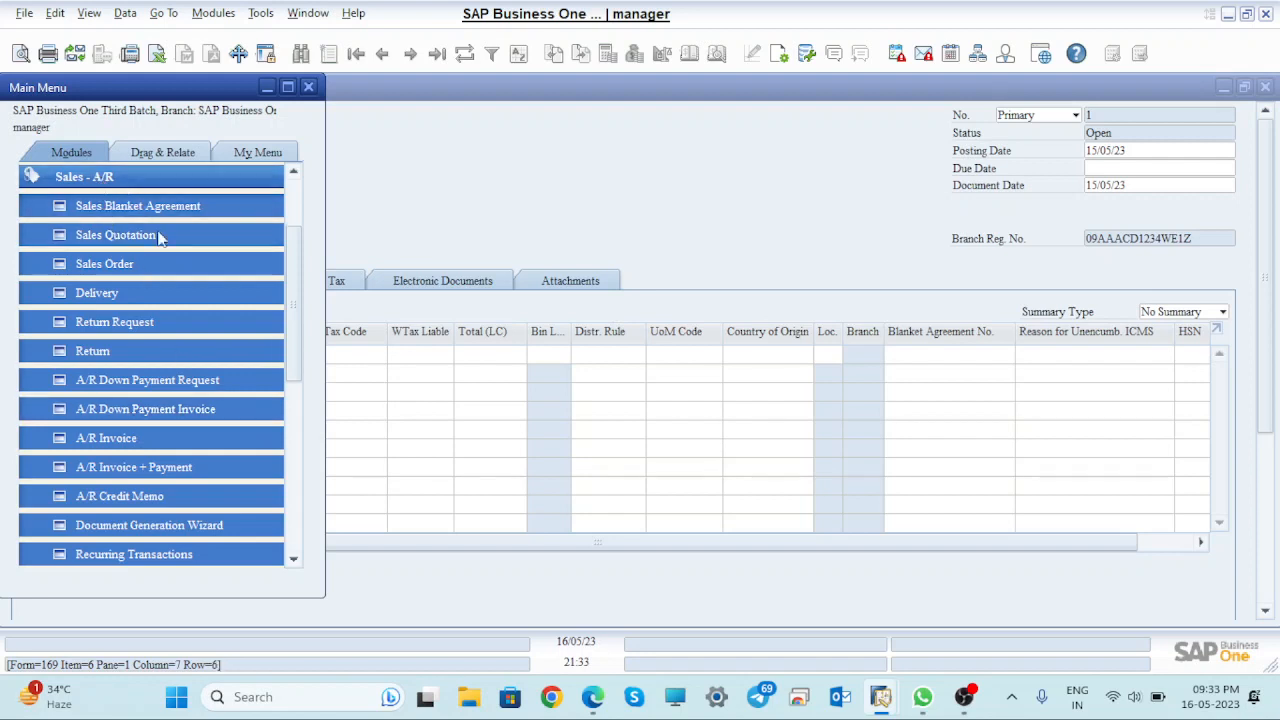
pyautogui.click(119, 497)
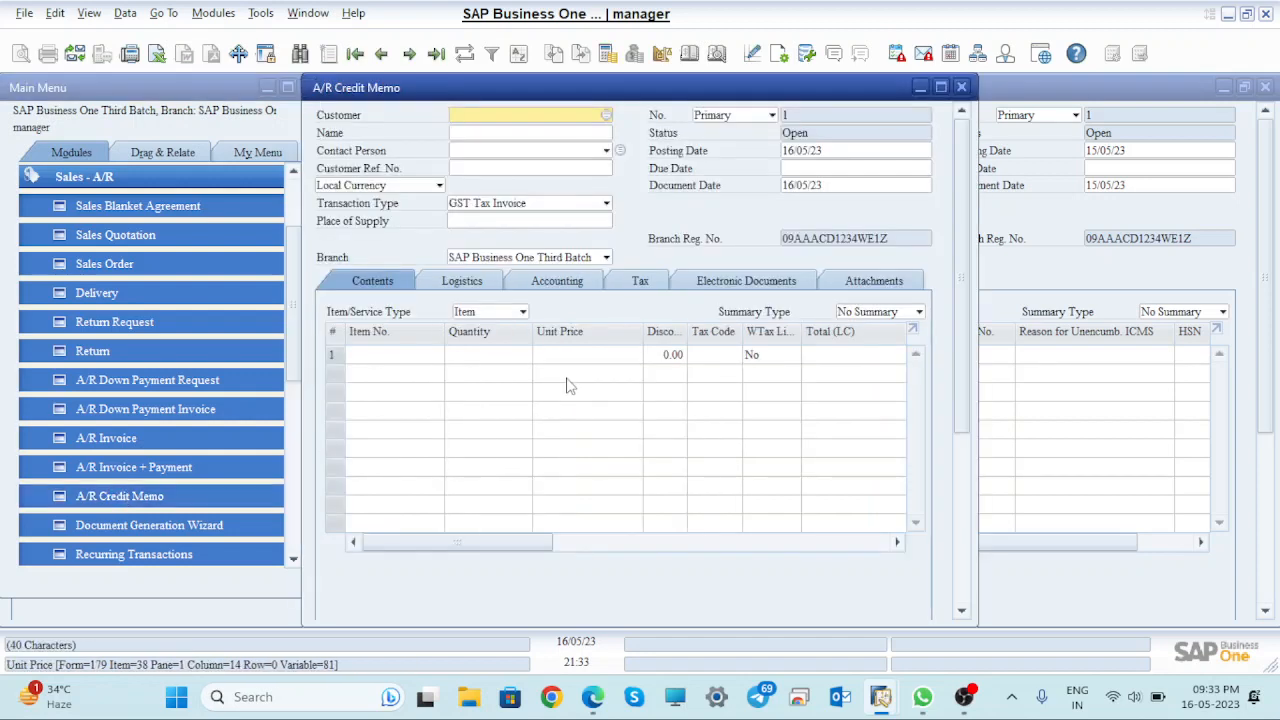
pyautogui.click(941, 87)
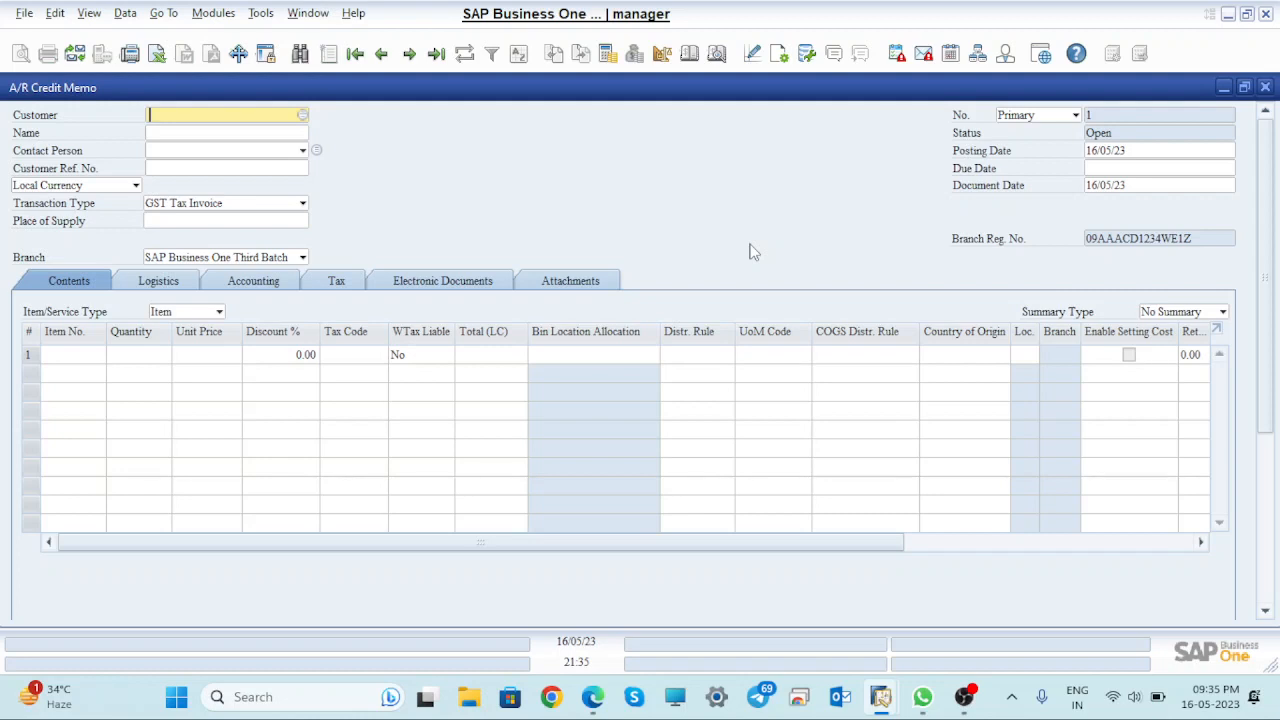
# - Choose CONTINENTAL ENGINES PRIVATE LIMITED as the credit memo's customer from the list of business partners
pyautogui.press('Tab')
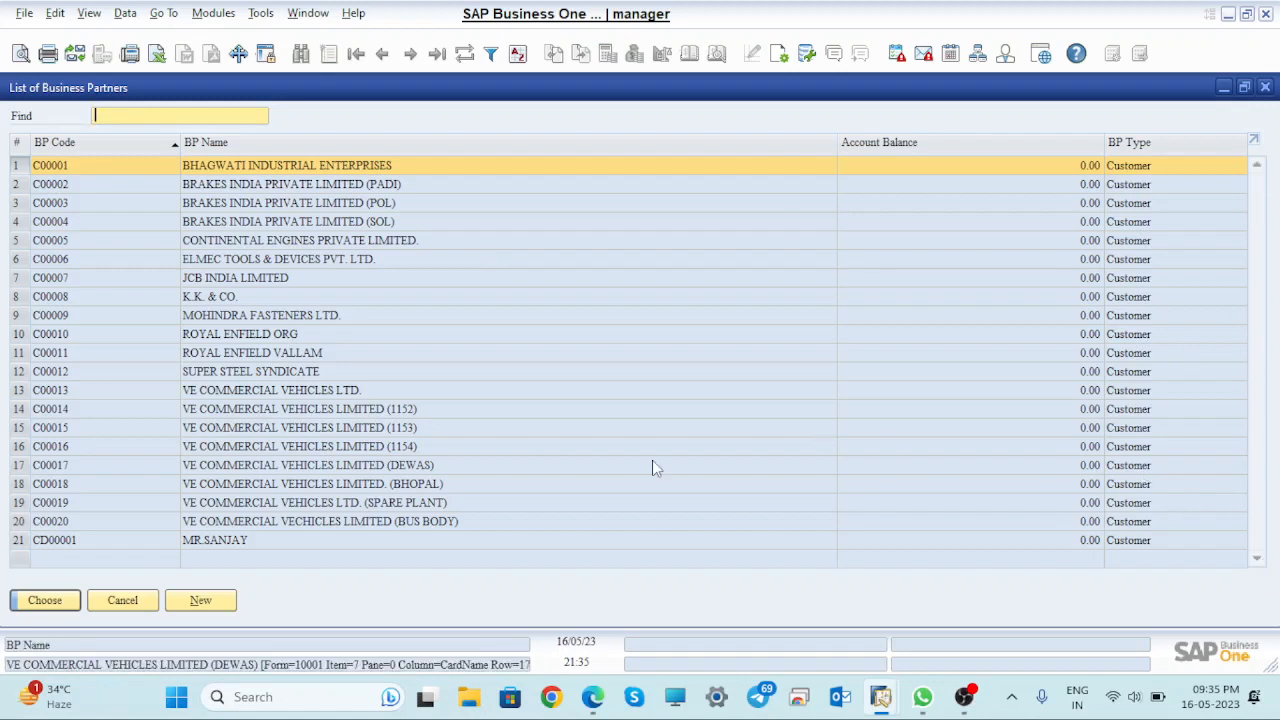
pyautogui.click(48, 245)
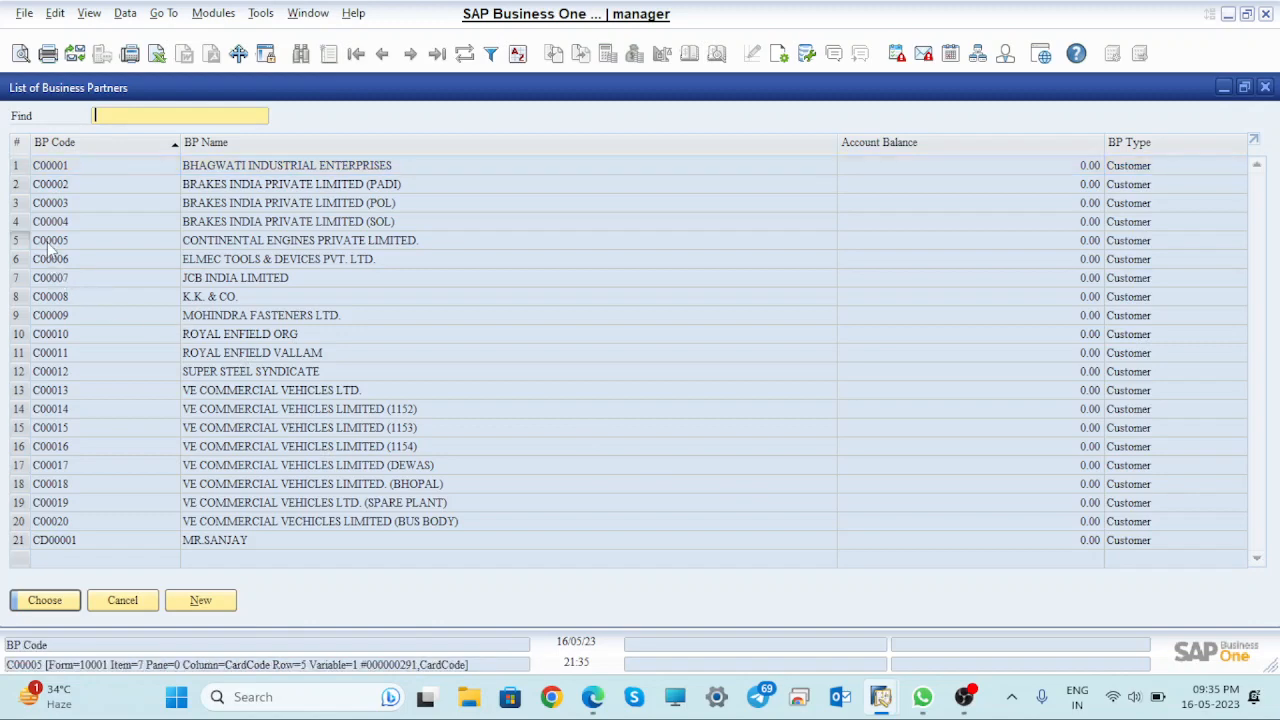
pyautogui.click(43, 603)
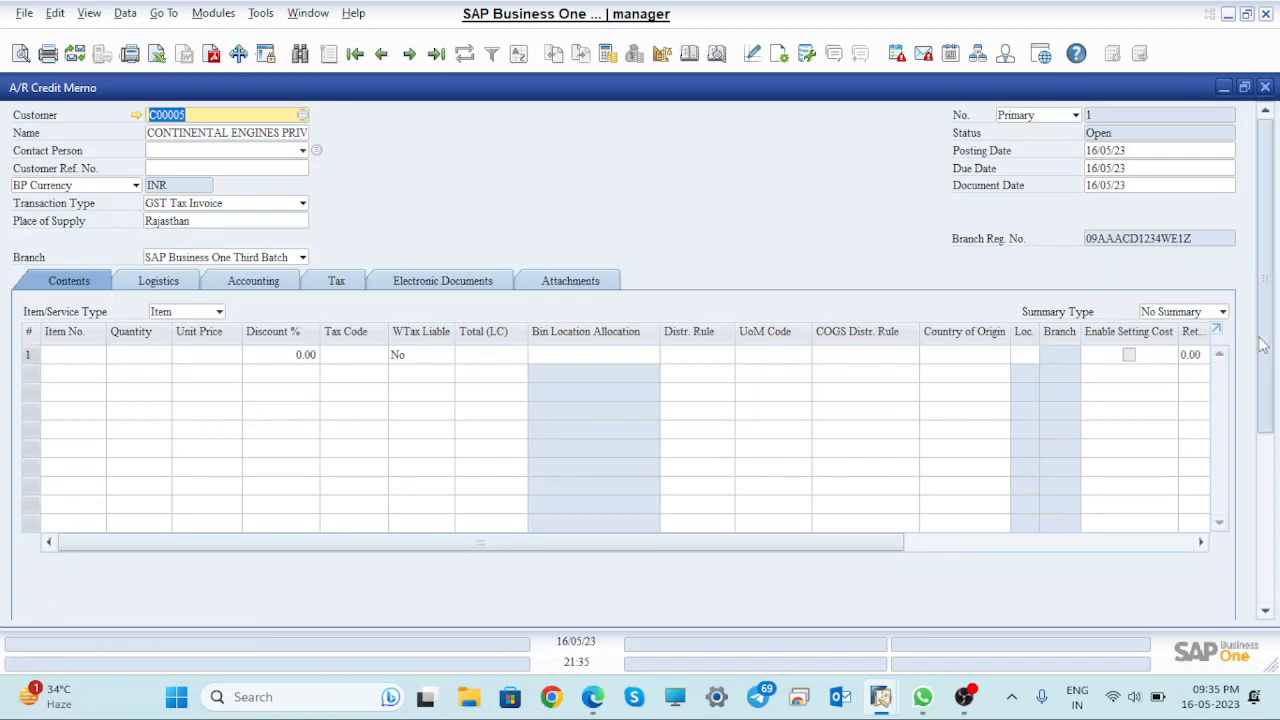
pyautogui.moveTo(1268, 352); pyautogui.dragTo(1272, 547)
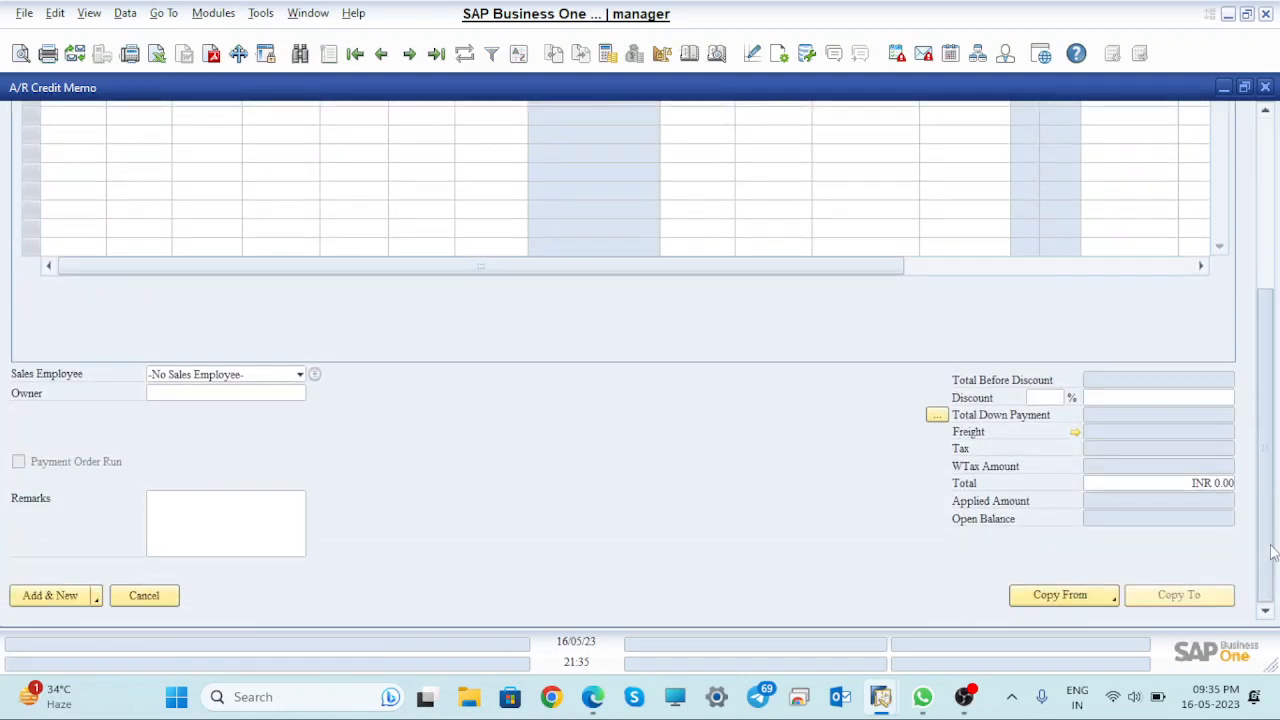
pyautogui.click(1088, 597)
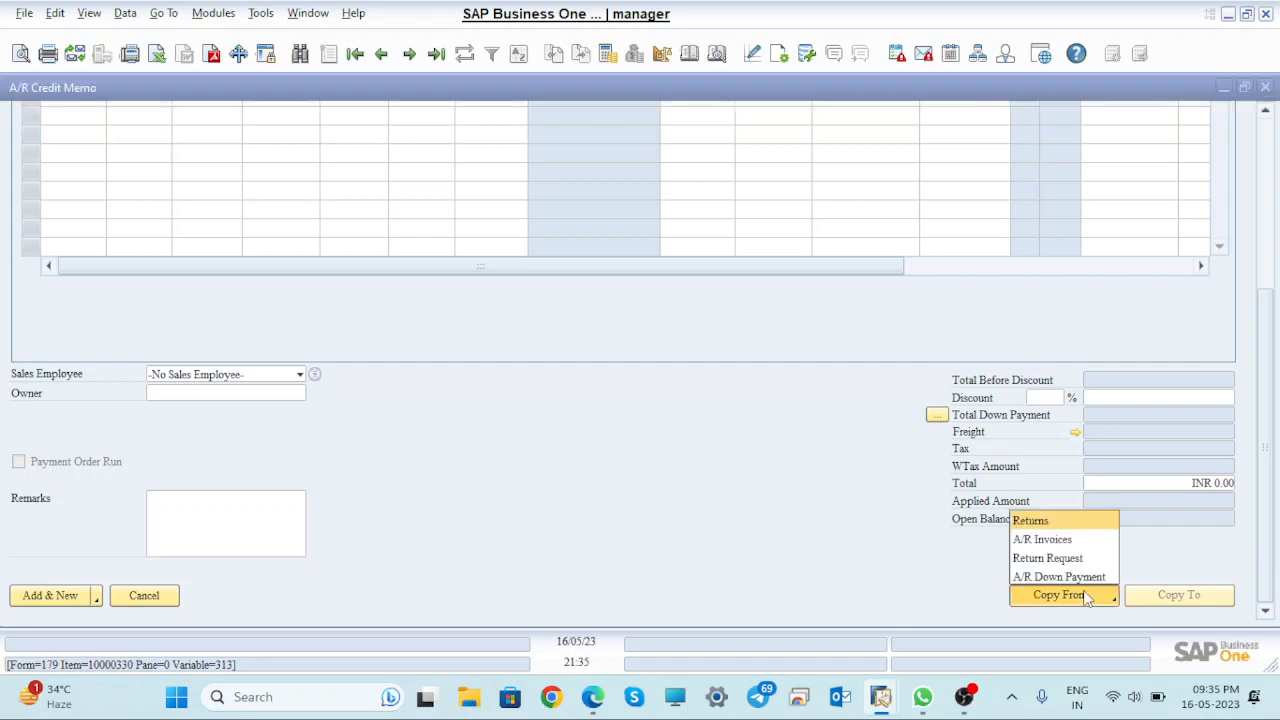
pyautogui.click(1043, 540)
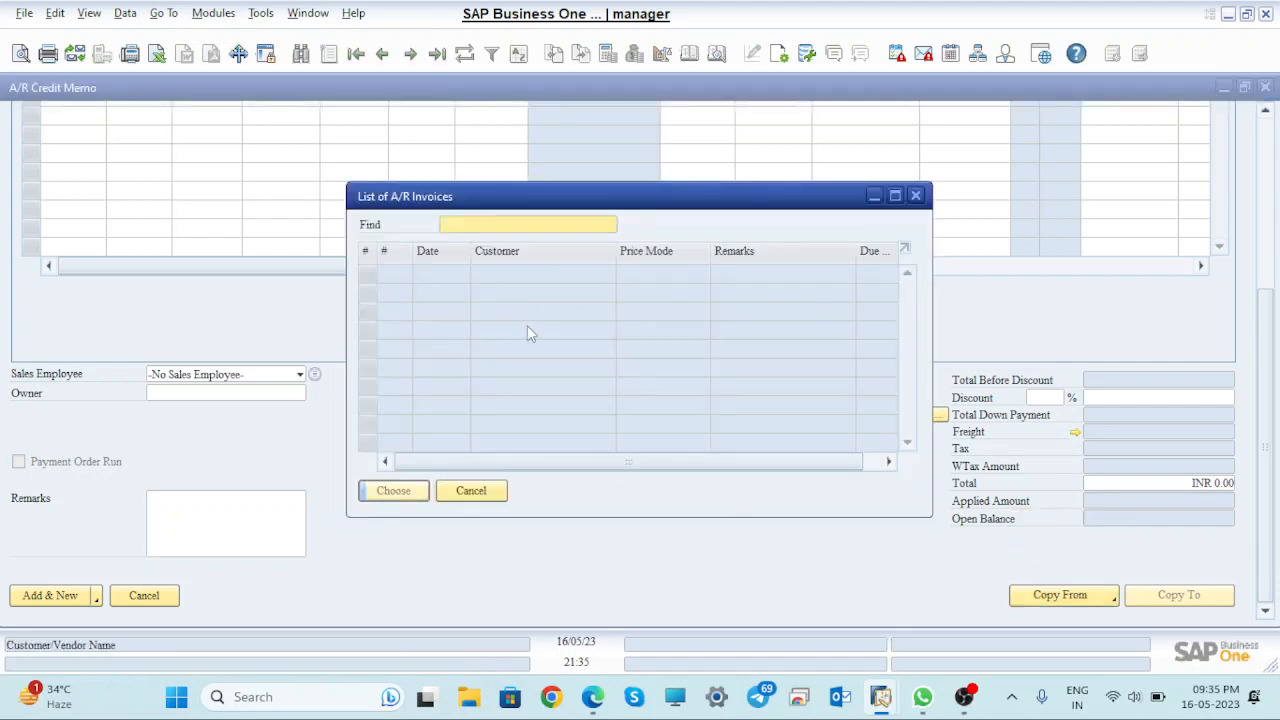
pyautogui.click(471, 491)
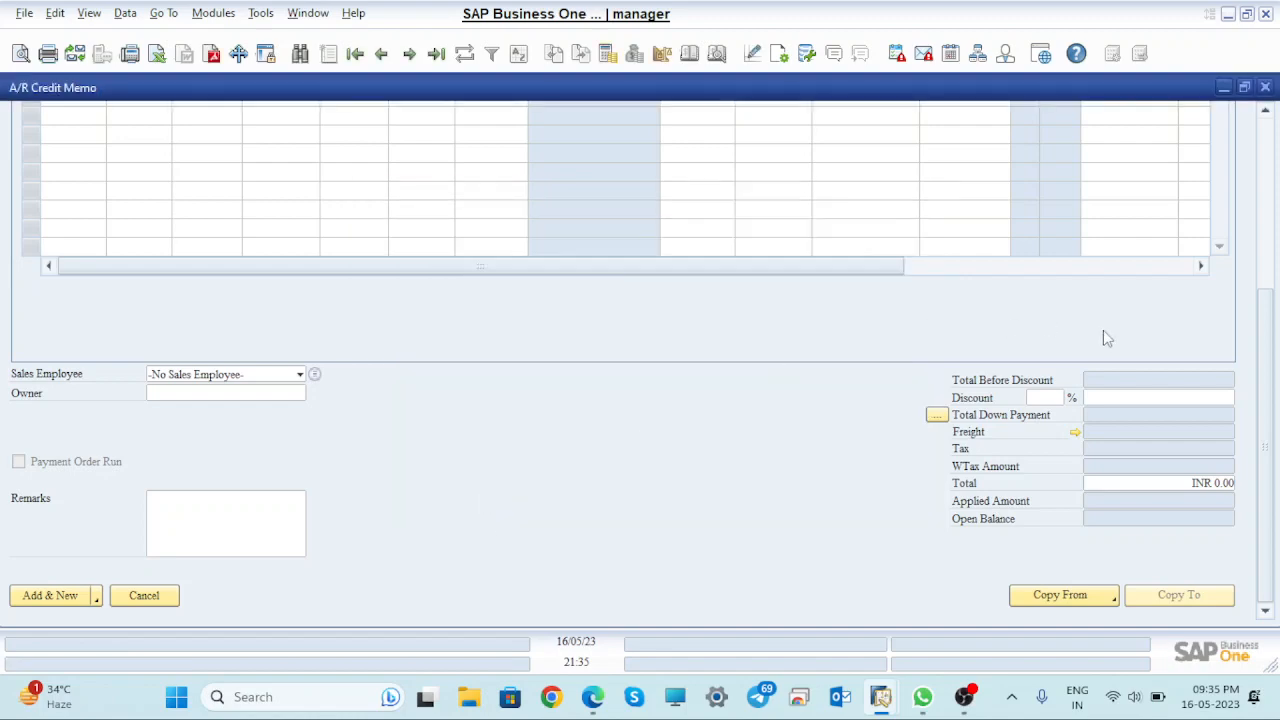
pyautogui.moveTo(1272, 418); pyautogui.dragTo(1276, 183)
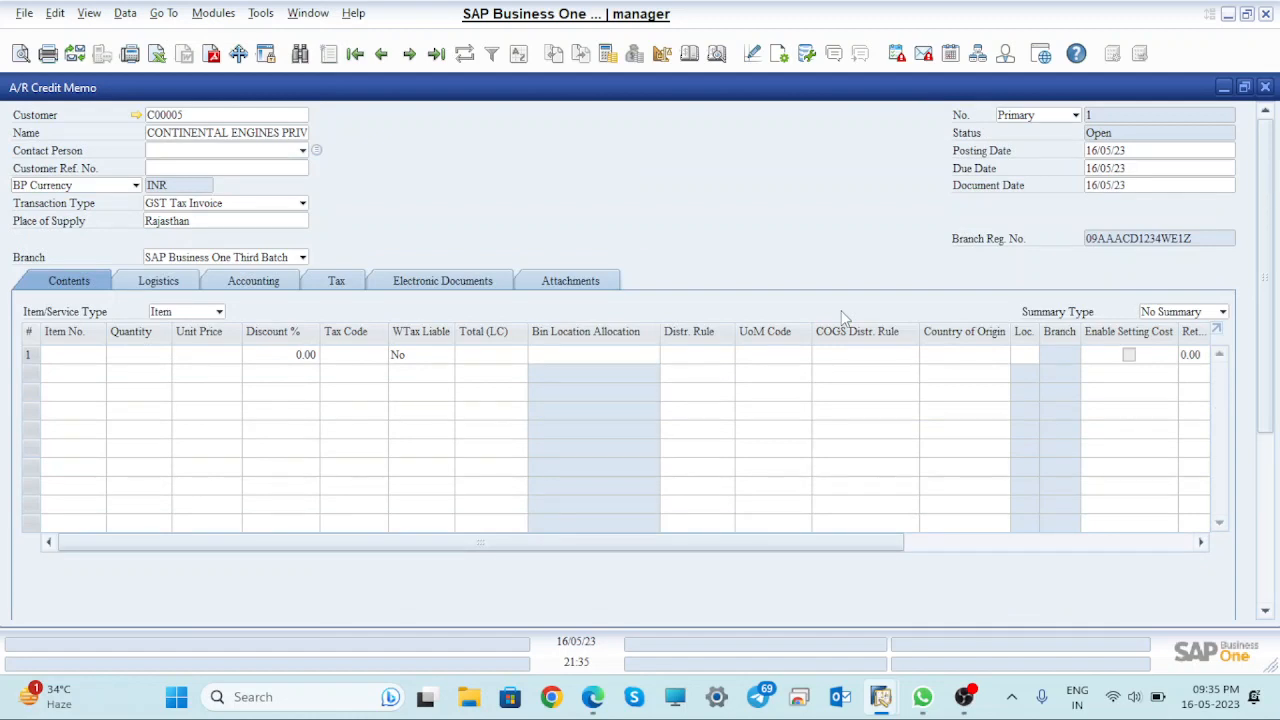
# - Add the items FG00006, FG00007 and FG00008 from the item list to the credit memo's contents
pyautogui.click(97, 364)
pyautogui.click(97, 357)
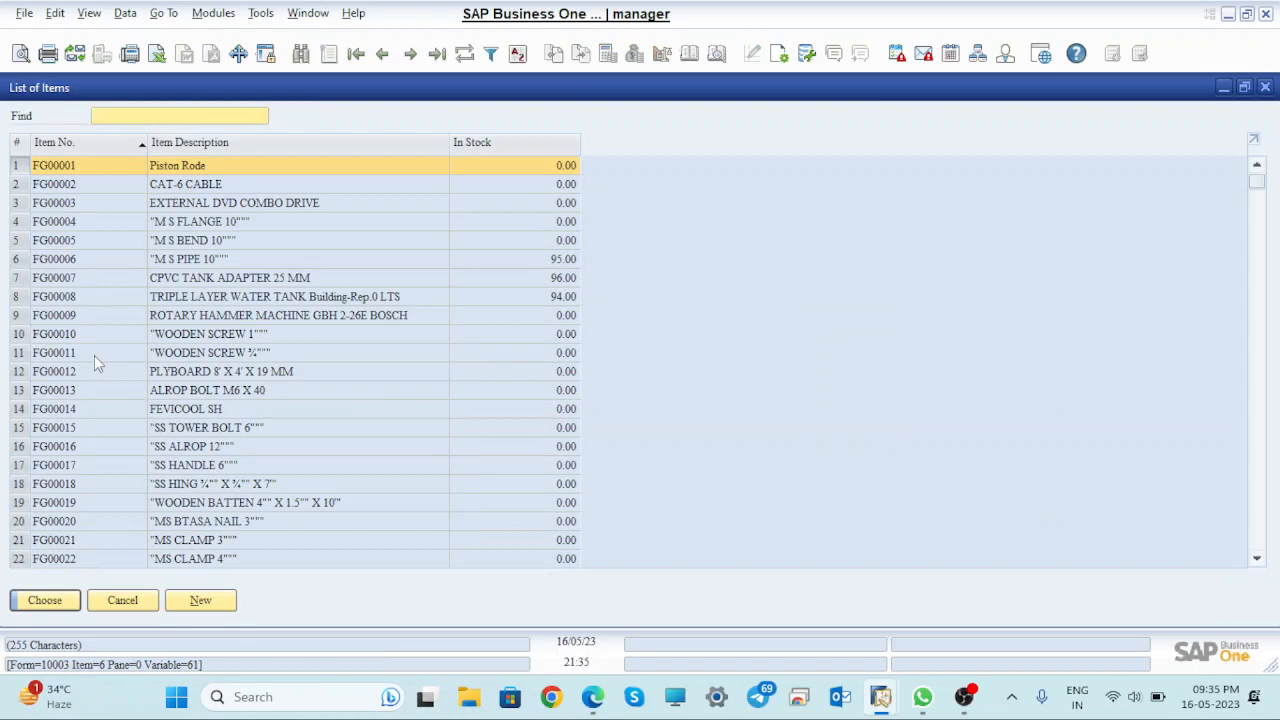
pyautogui.click(46, 318)
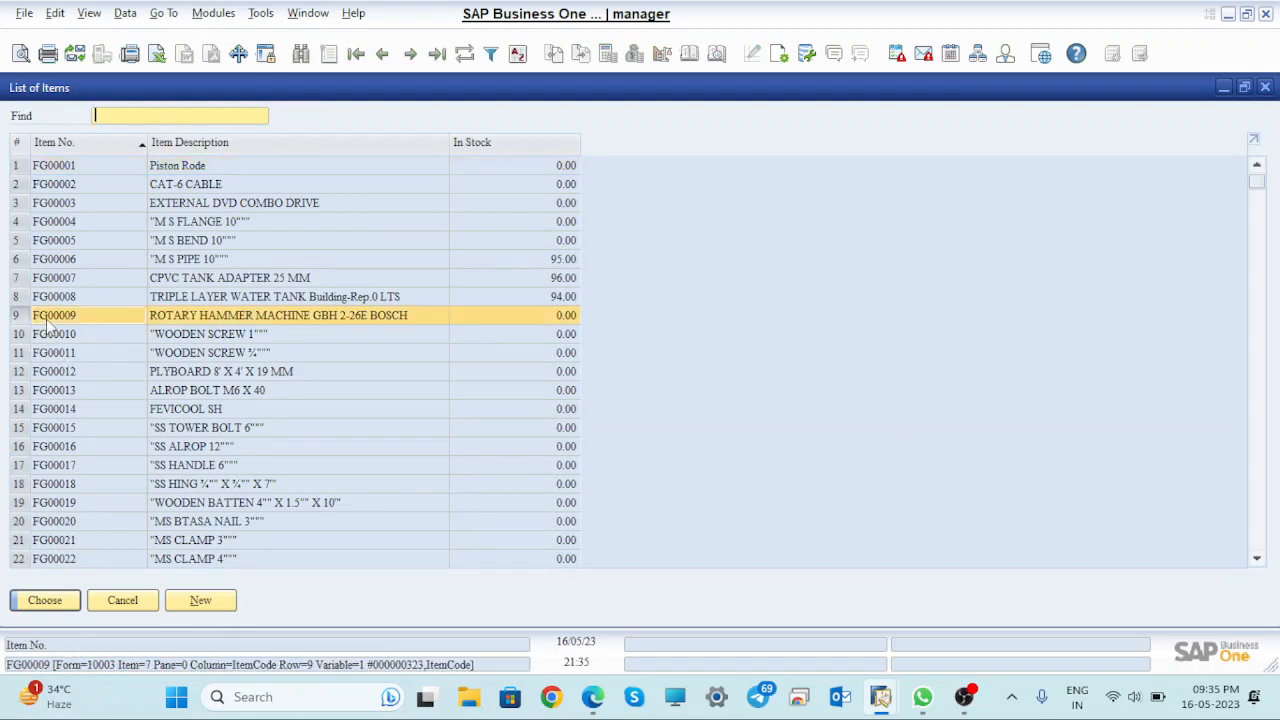
pyautogui.keyDown('ctrl'); pyautogui.click(52, 332); pyautogui.keyUp('ctrl')
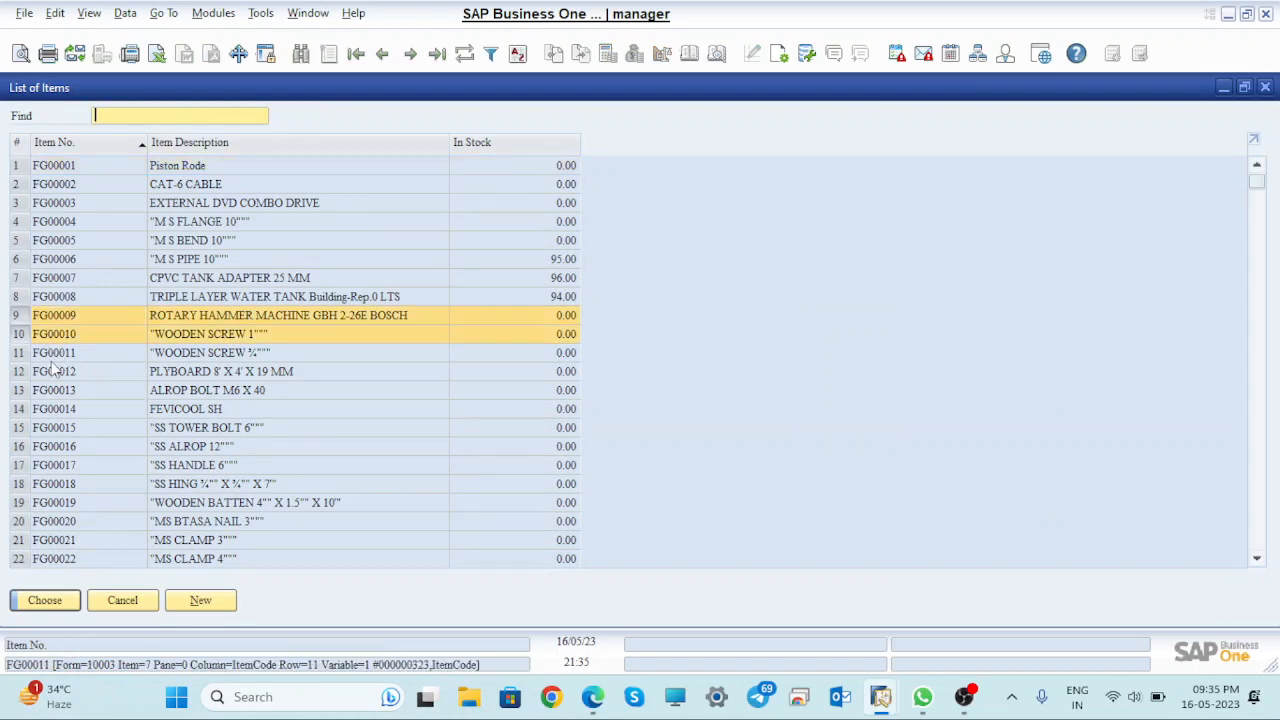
pyautogui.keyDown('ctrl'); pyautogui.click(52, 353); pyautogui.keyUp('ctrl')
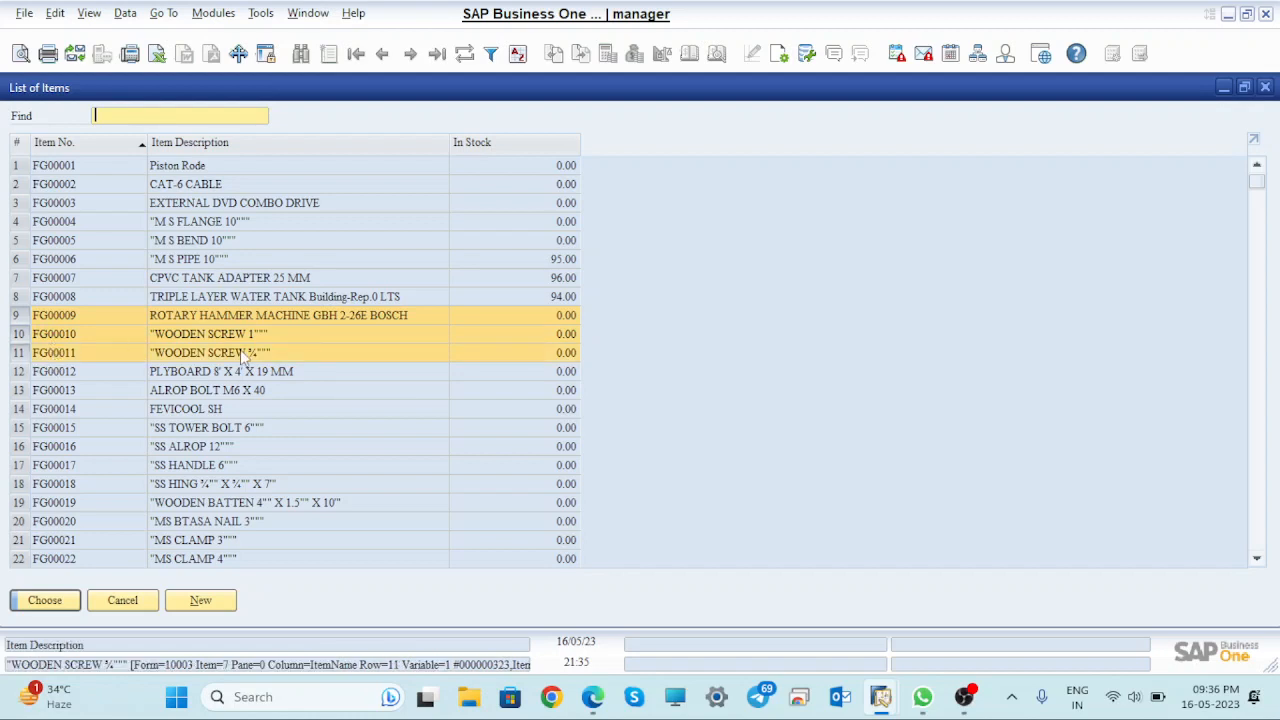
pyautogui.click(60, 262)
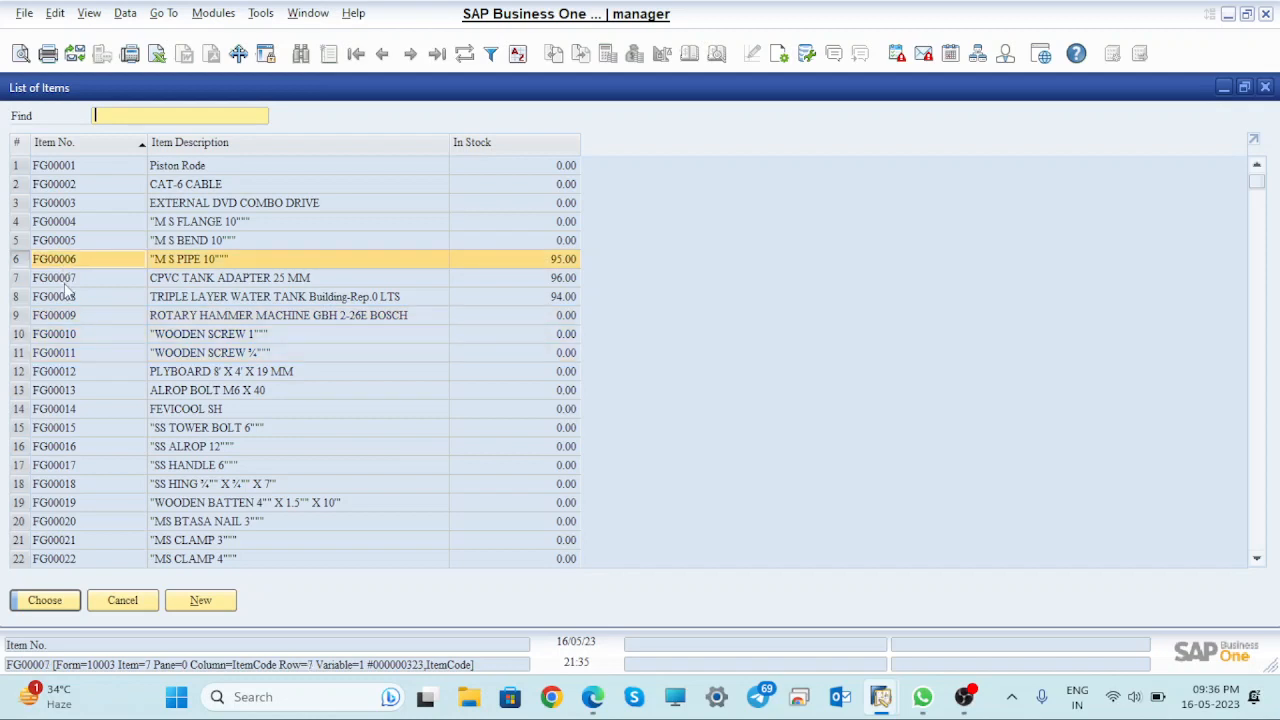
pyautogui.keyDown('ctrl'); pyautogui.click(65, 284); pyautogui.keyUp('ctrl')
pyautogui.keyDown('ctrl'); pyautogui.click(69, 296); pyautogui.keyUp('ctrl')
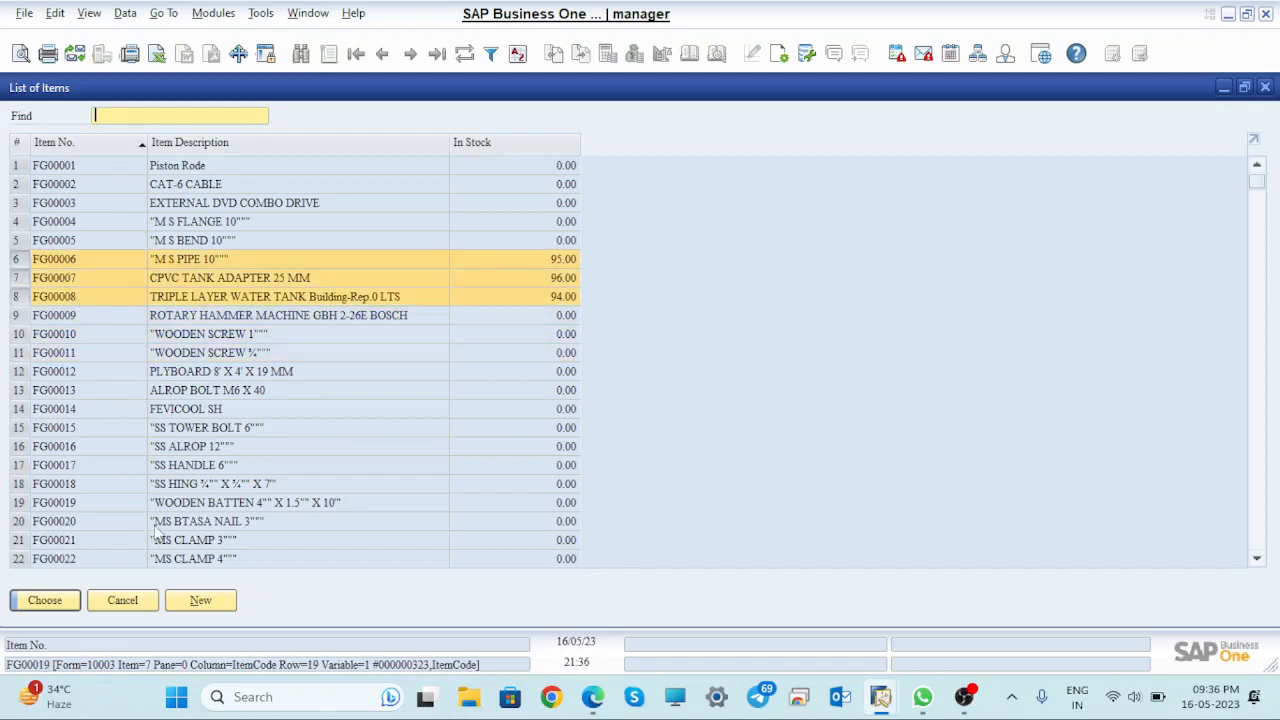
pyautogui.click(45, 601)
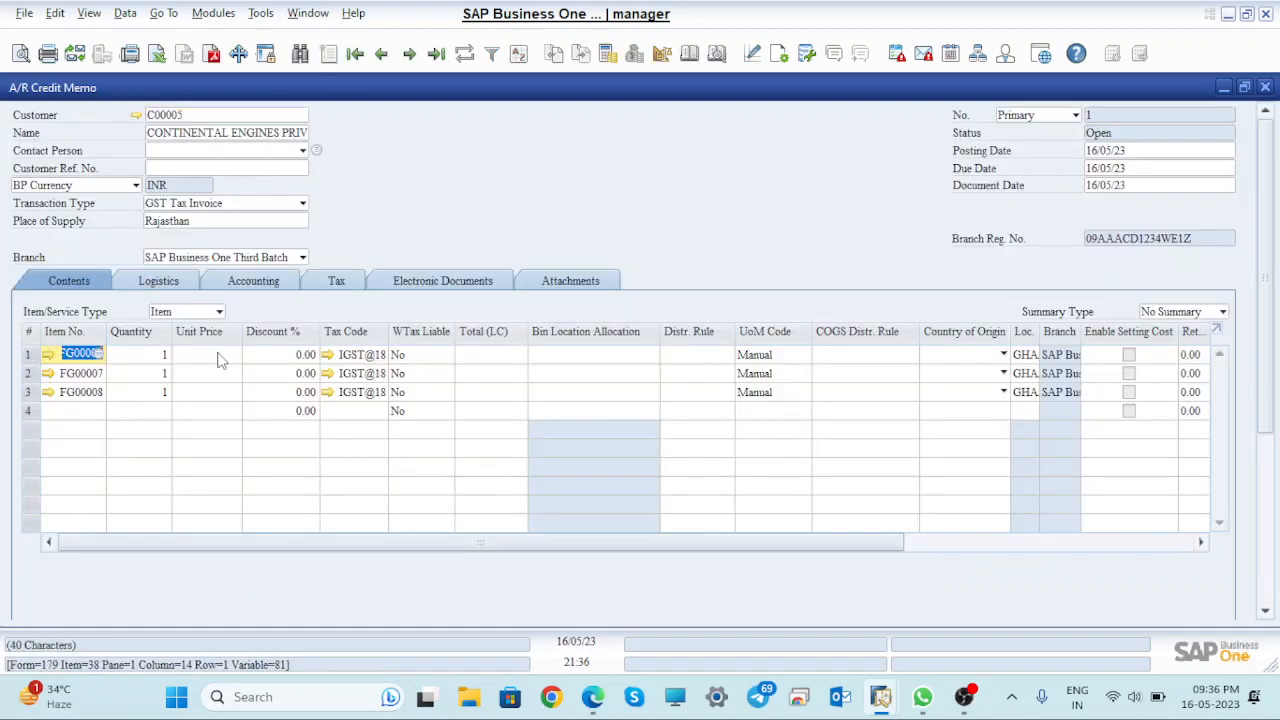
# - Set the quantity to 2 for item FG00006 and 3 for item FG00007
pyautogui.click(160, 355)
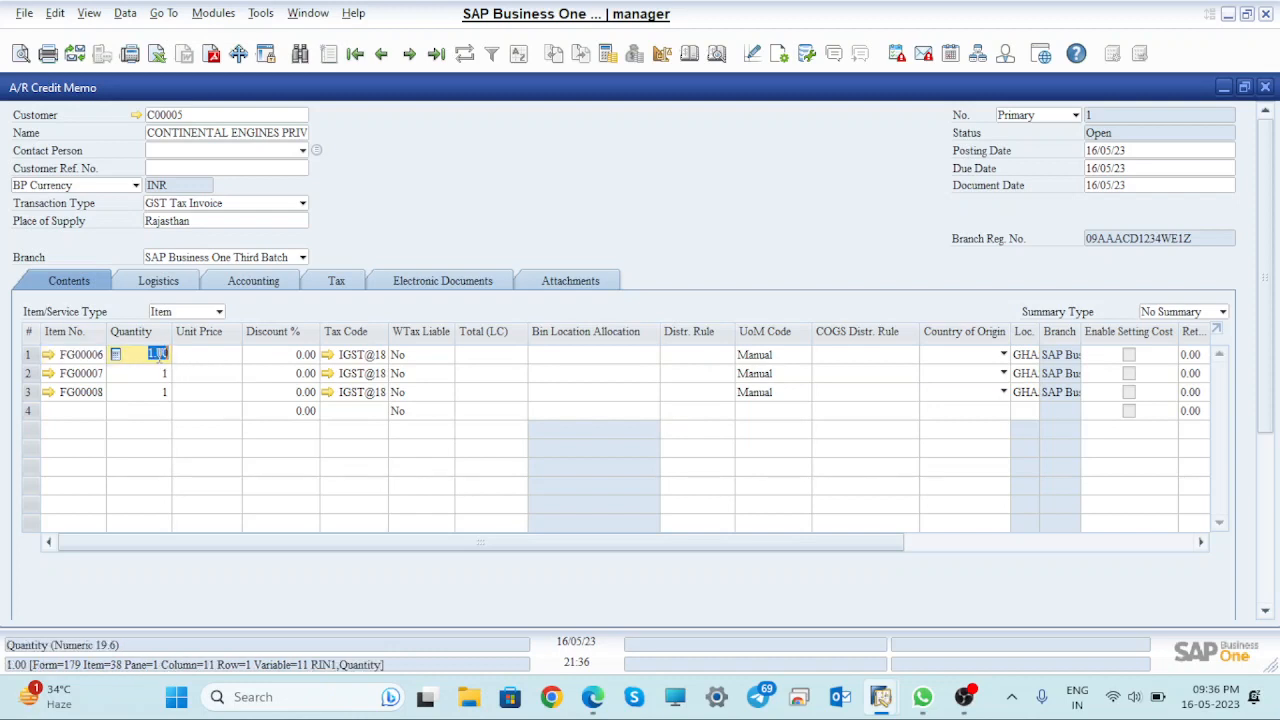
pyautogui.write('4')
pyautogui.click(158, 372)
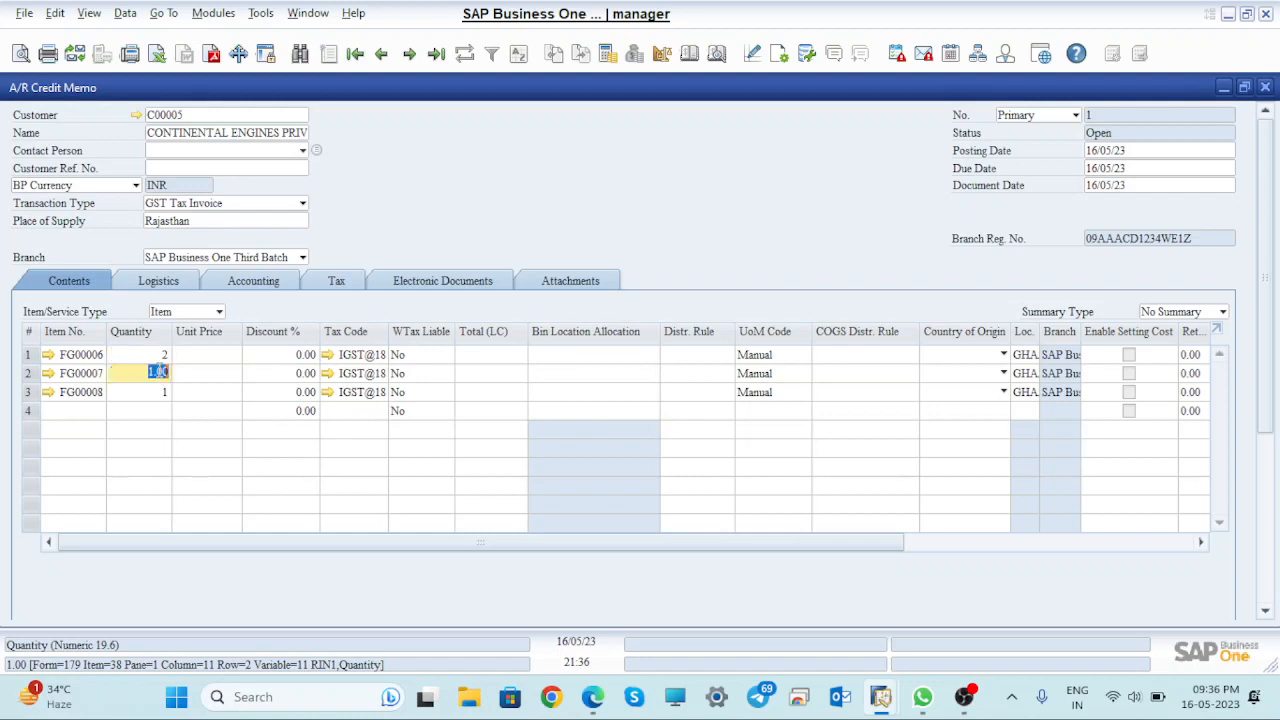
pyautogui.write('3')
# - Set the unit prices to 1000 for FG00006, 200 for FG00007 and 3000 for FG00008
pyautogui.click(212, 355)
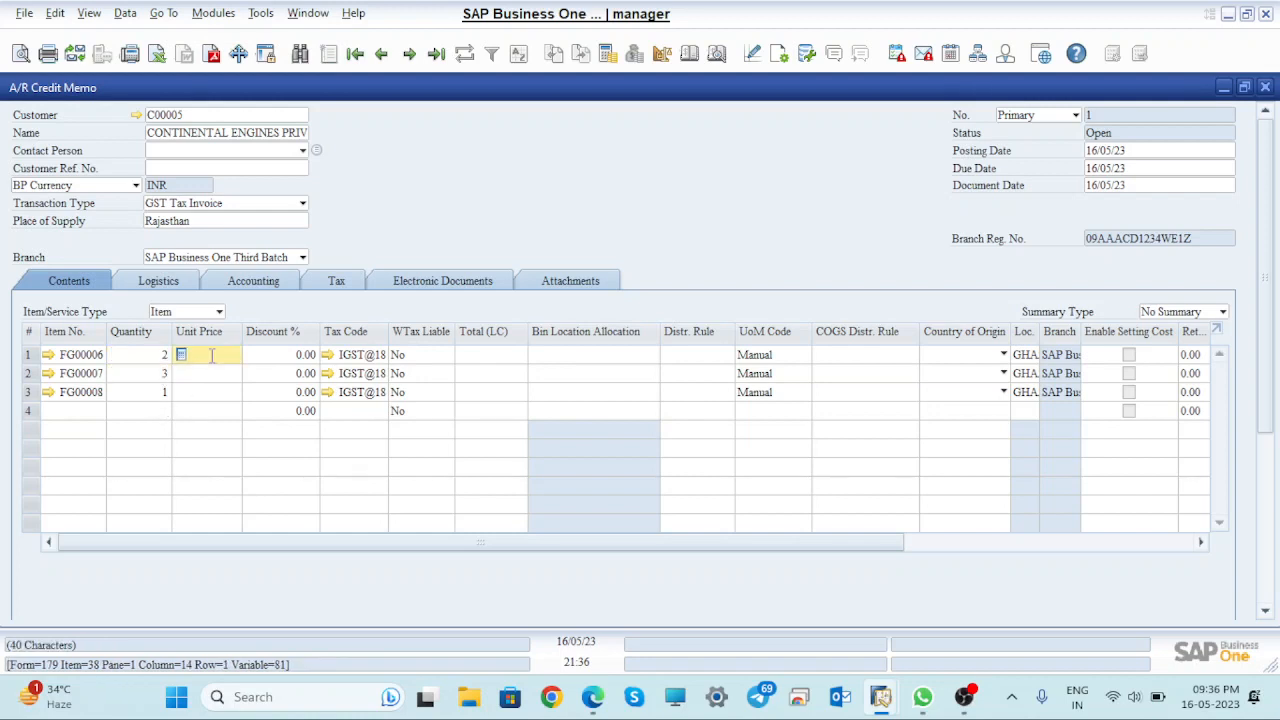
pyautogui.write('1000')
pyautogui.click(212, 373)
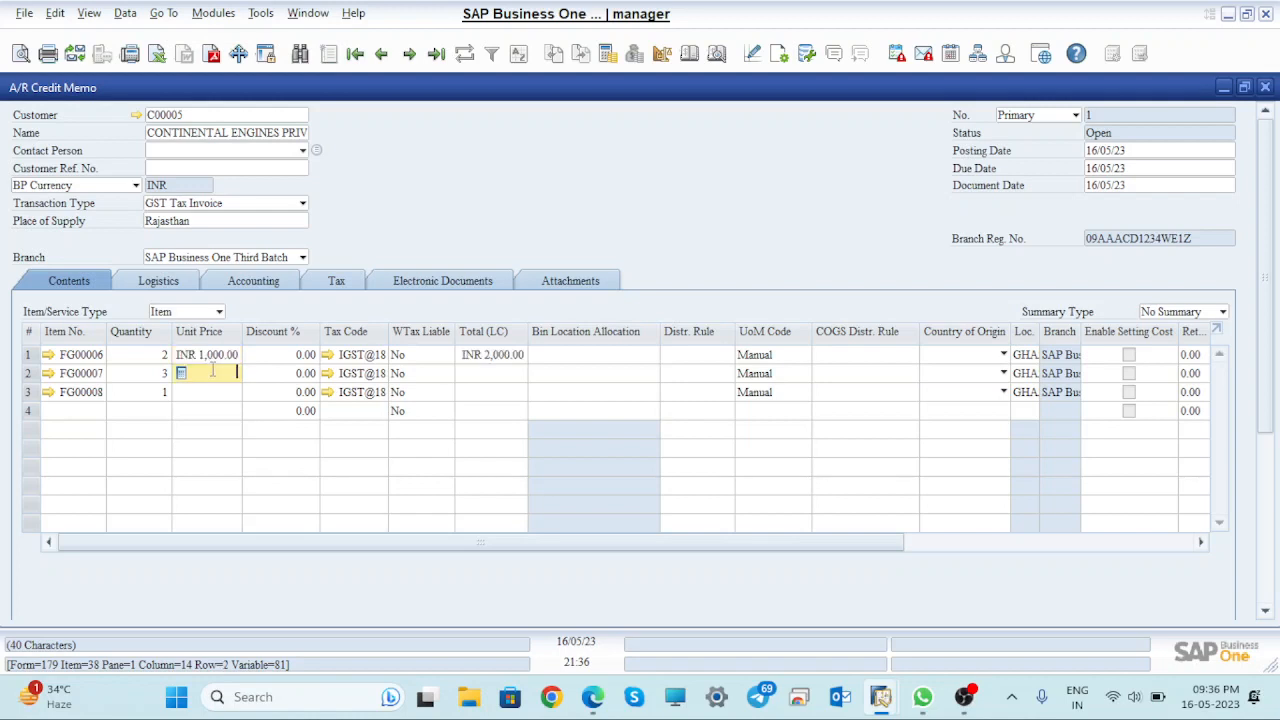
pyautogui.write('200')
pyautogui.click(223, 391)
pyautogui.write('3000')
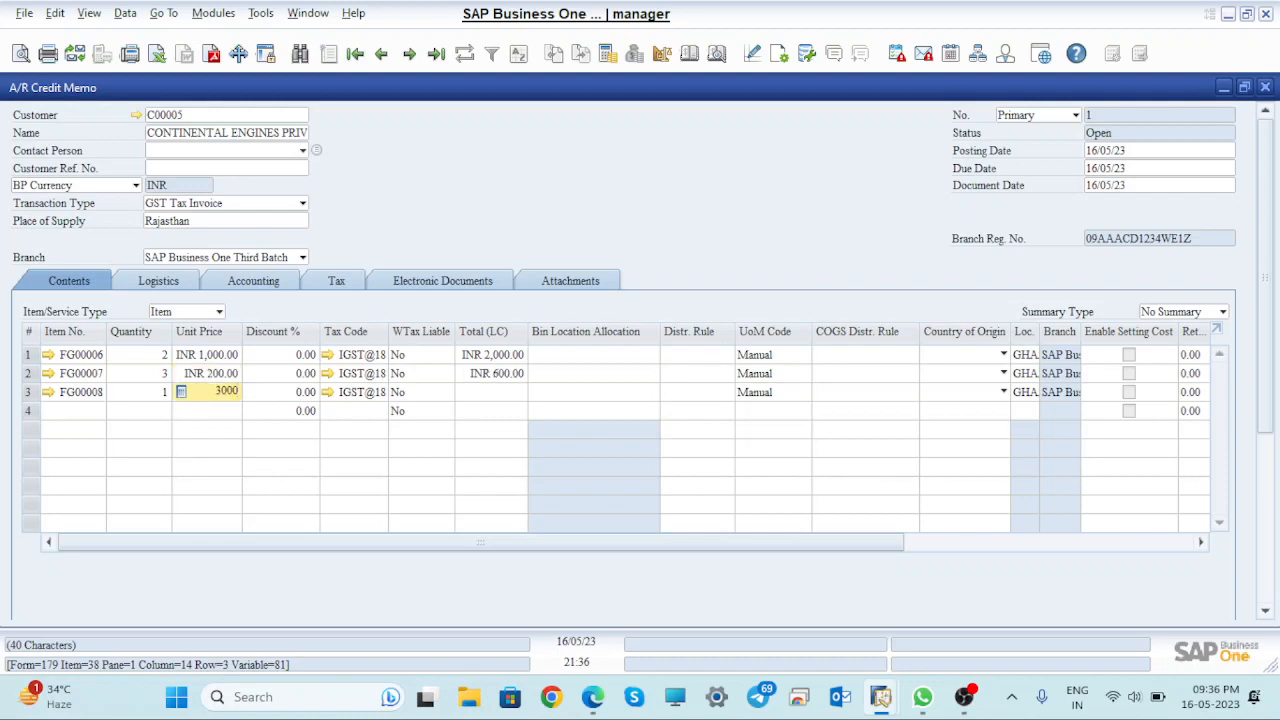
pyautogui.press('Tab')
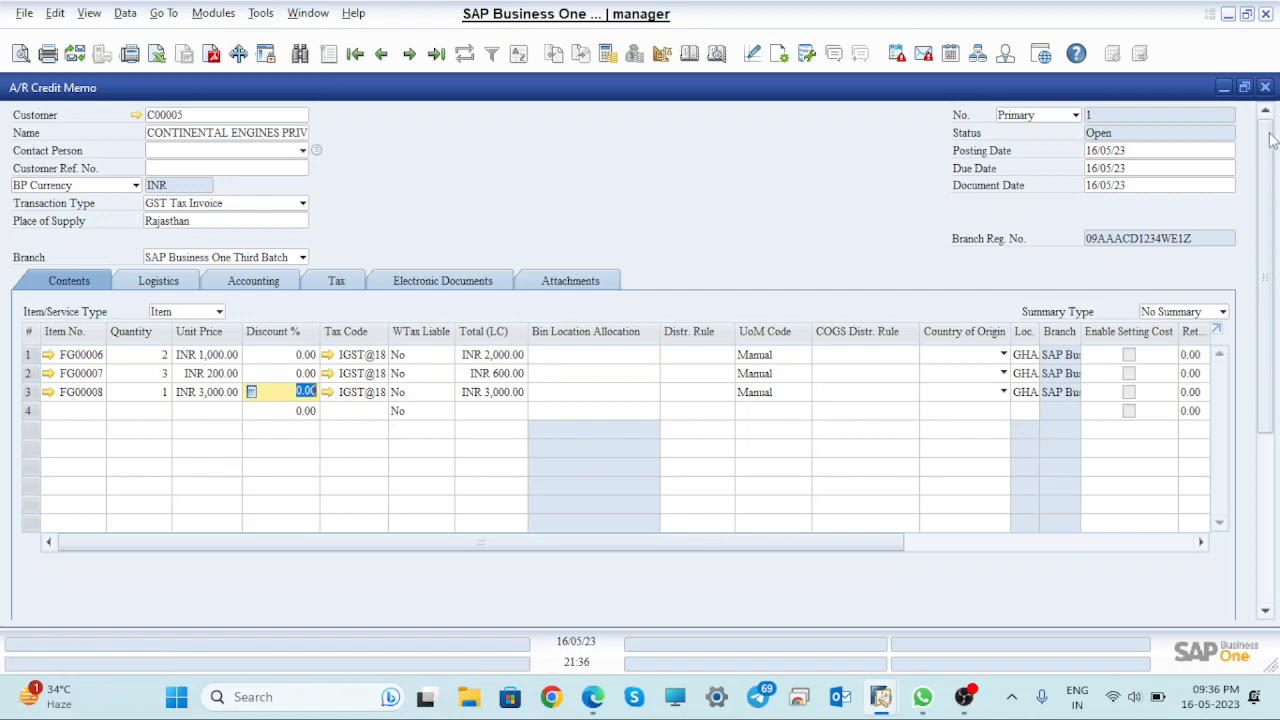
# - Submit the A/R credit memo with the Add & View option and accept that it cannot be changed after adding
pyautogui.moveTo(1272, 140)
pyautogui.mouseDown()
pyautogui.moveTo(1277, 350)
pyautogui.moveTo(1272, 147)
pyautogui.mouseUp()
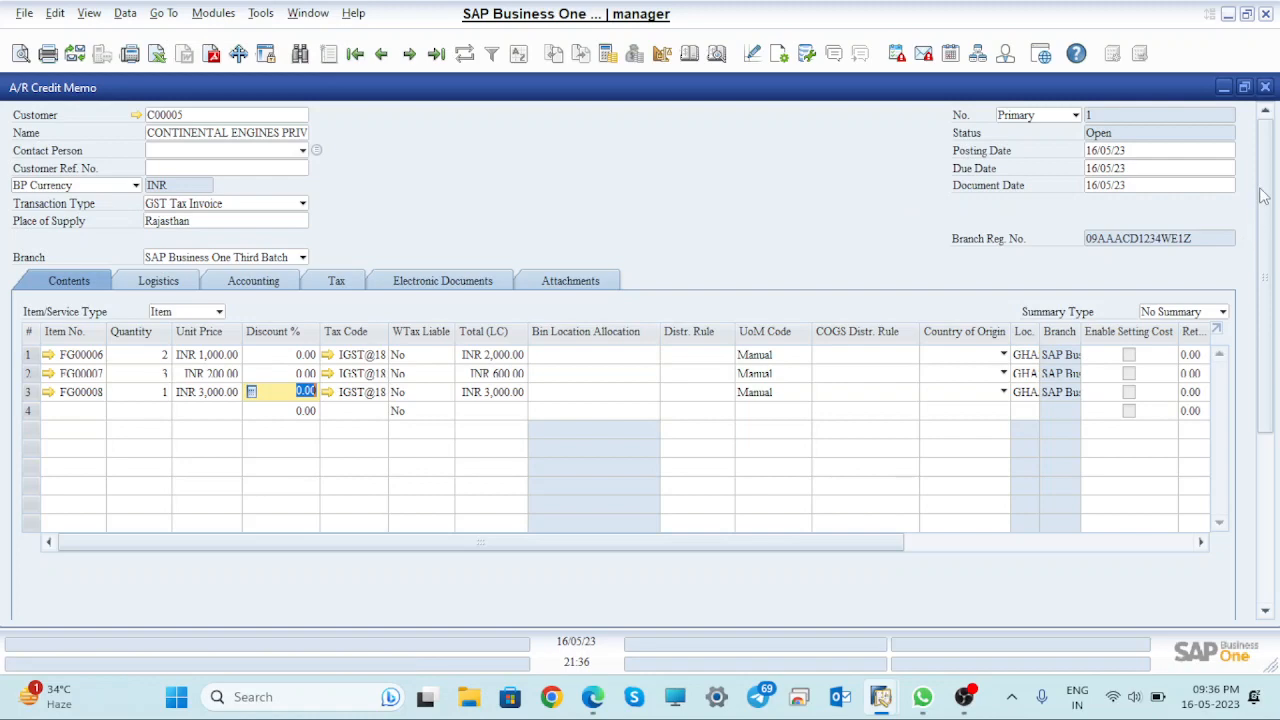
pyautogui.moveTo(1266, 196); pyautogui.dragTo(1274, 384)
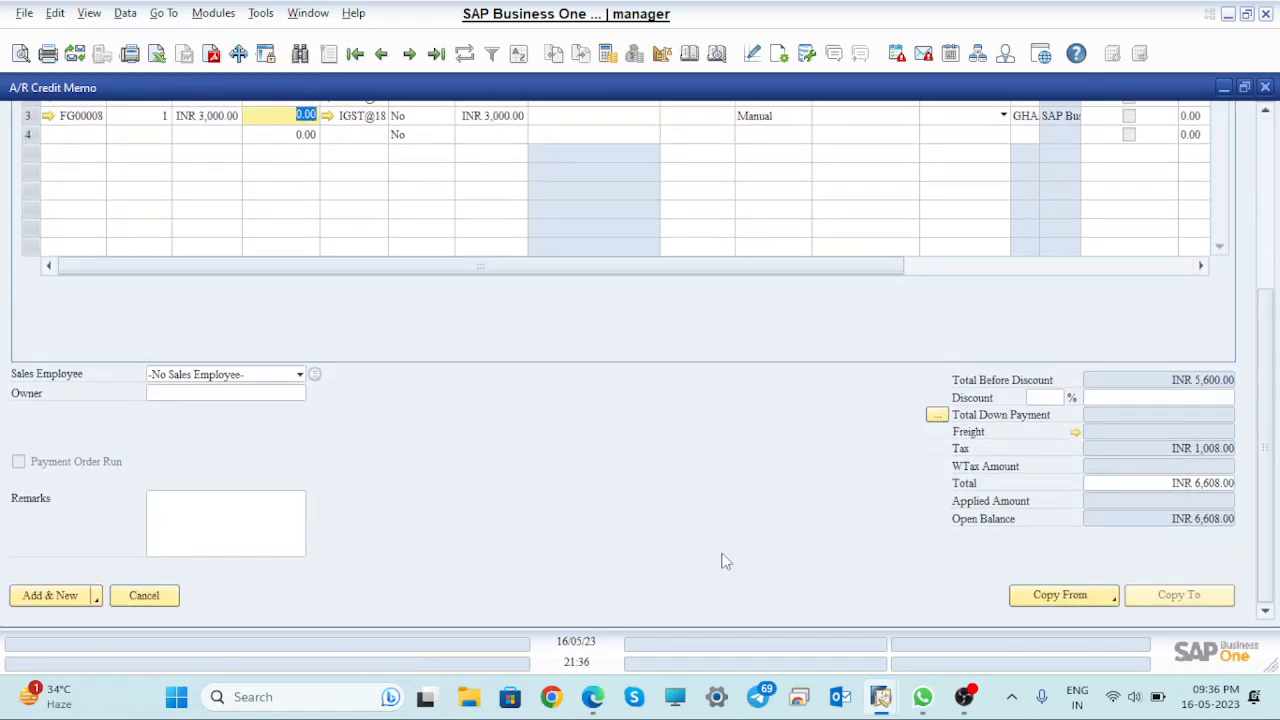
pyautogui.click(97, 600)
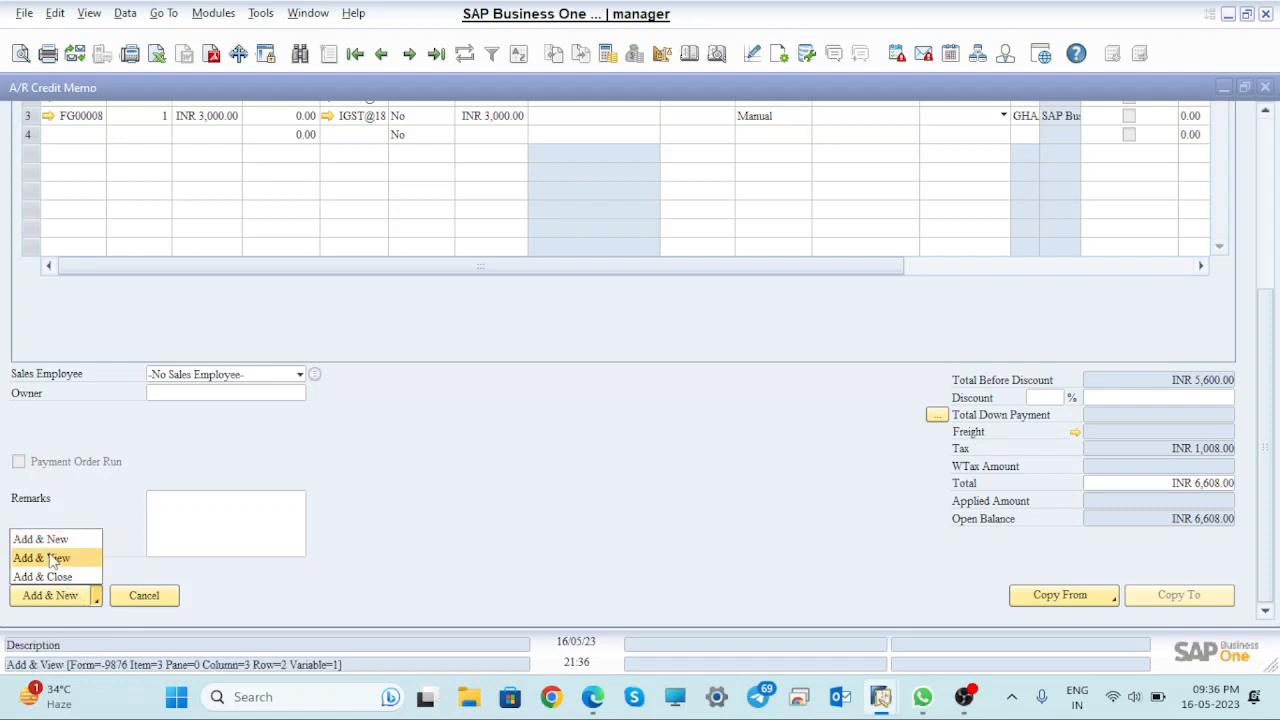
pyautogui.click(52, 558)
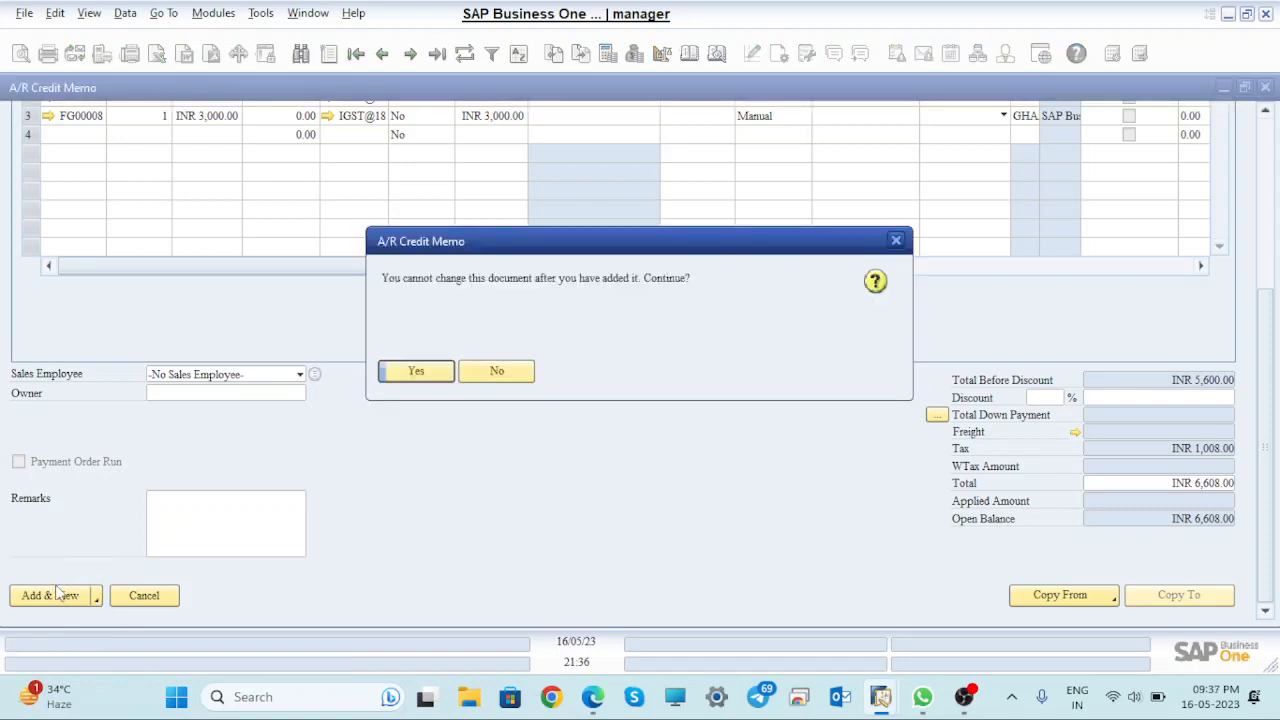
pyautogui.click(434, 380)
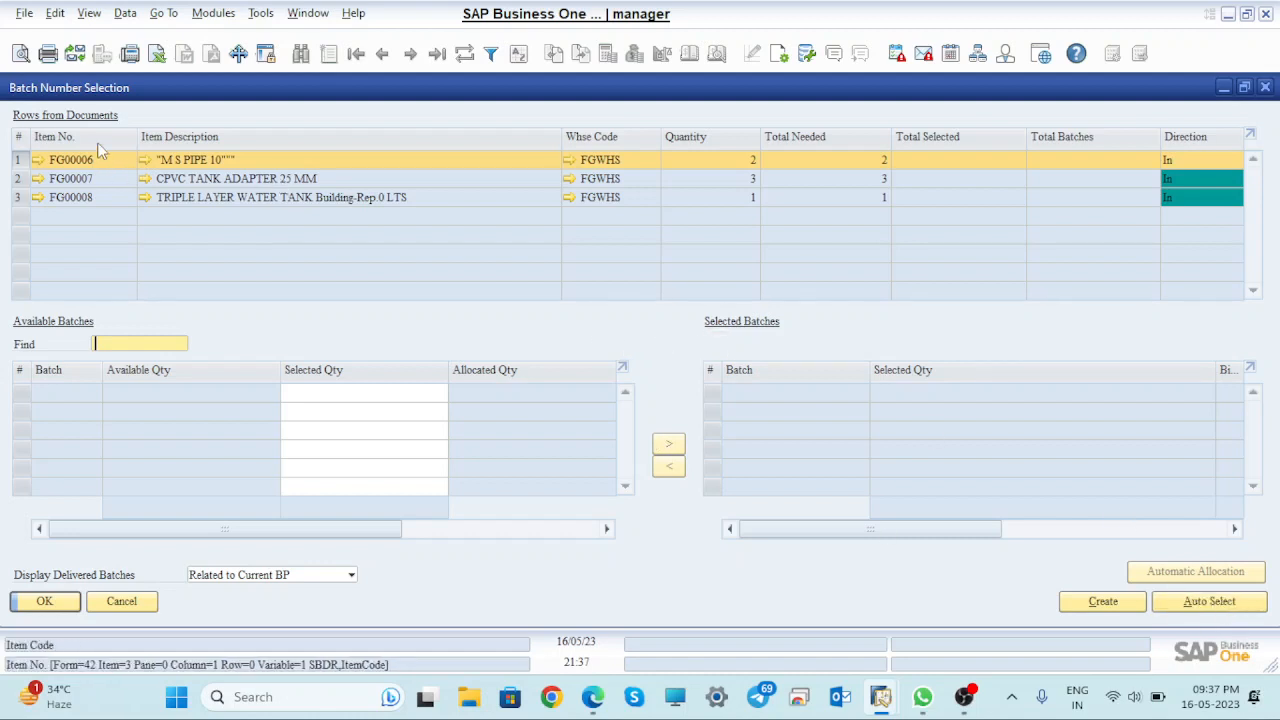
# - Inspect the batch management method options in the item master data of FG00006, then close the record unchanged
pyautogui.click(38, 160)
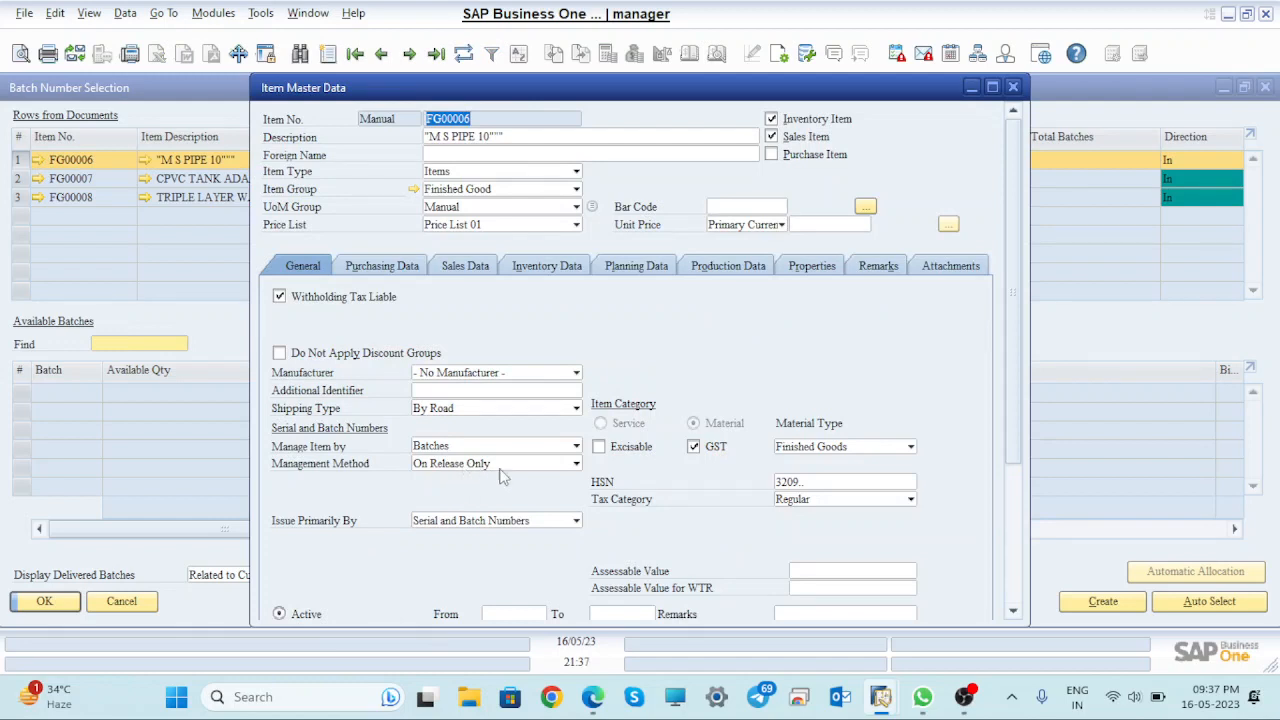
pyautogui.click(532, 471)
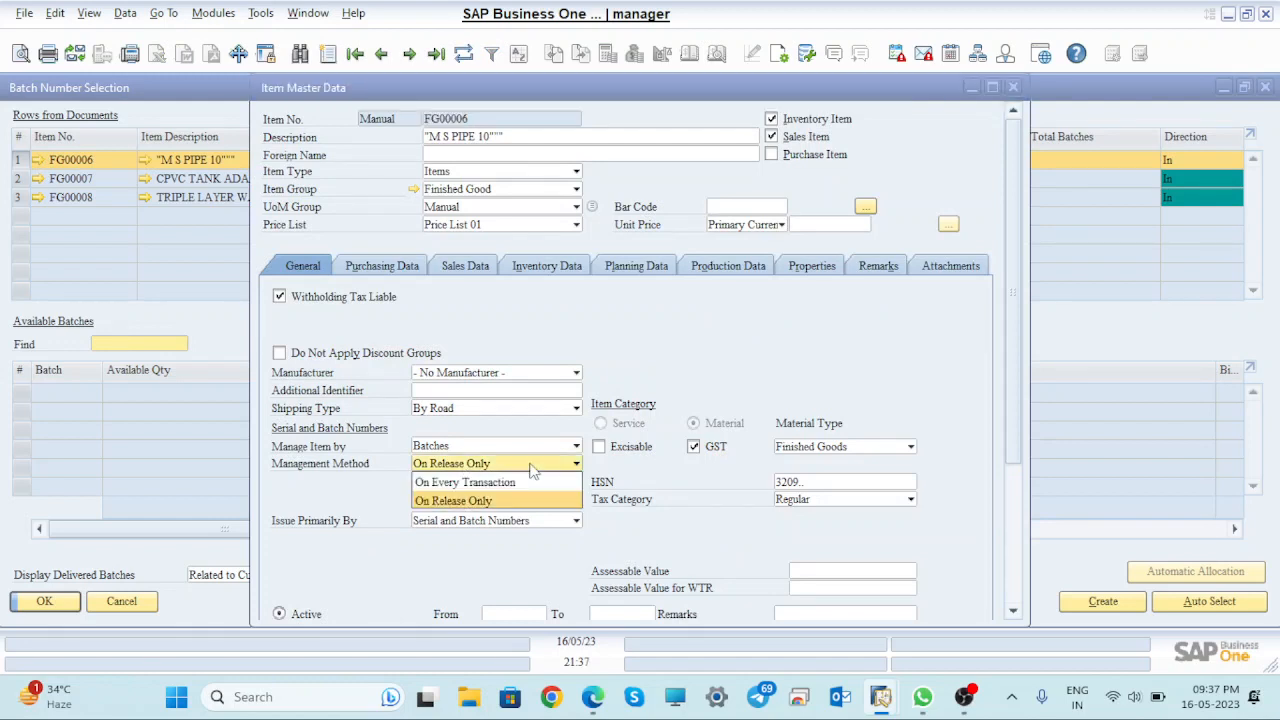
pyautogui.click(777, 349)
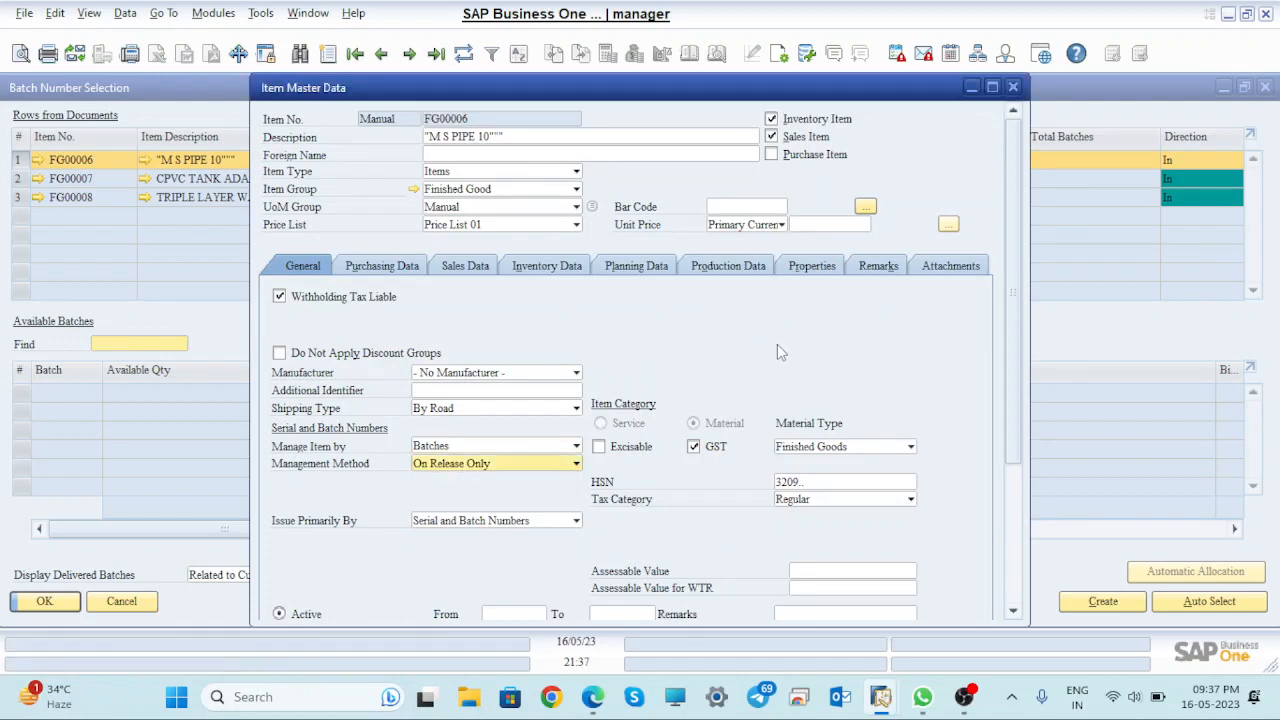
pyautogui.click(1013, 87)
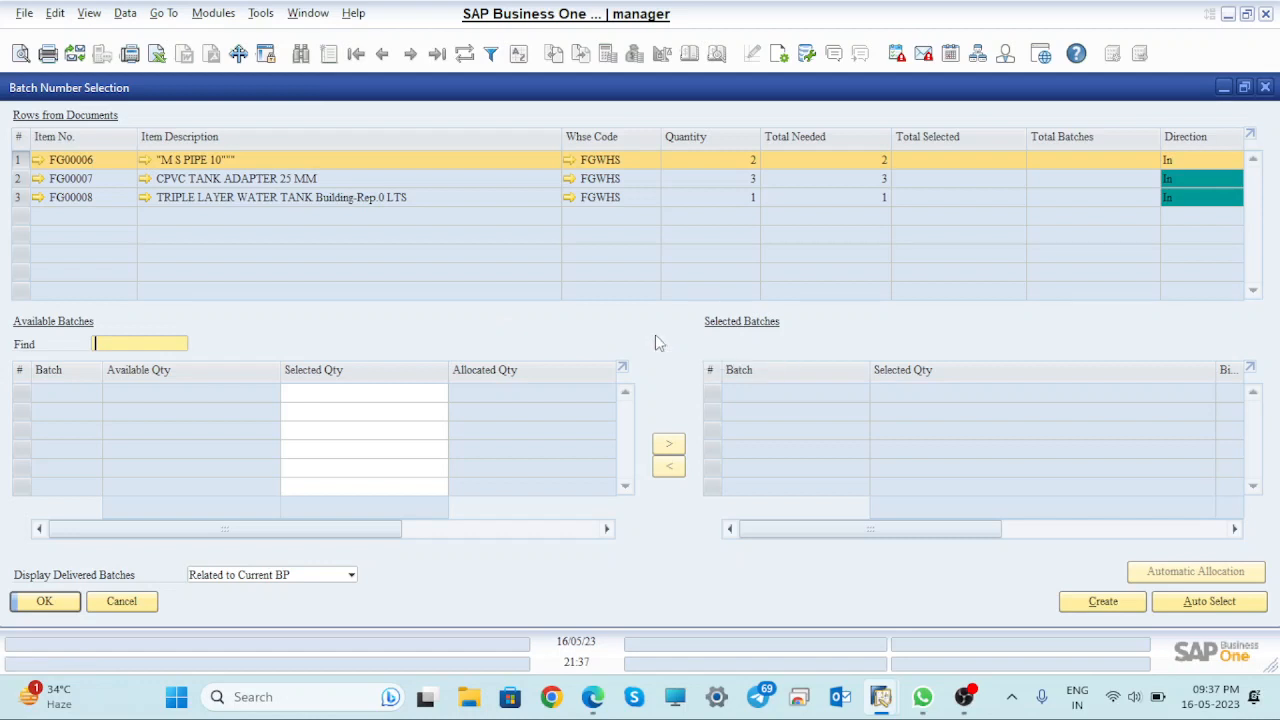
# - Create batch AS for item FG00006 with quantity 2 and Batch Attribute 1 set to 1, and update the batch selection
pyautogui.click(1111, 608)
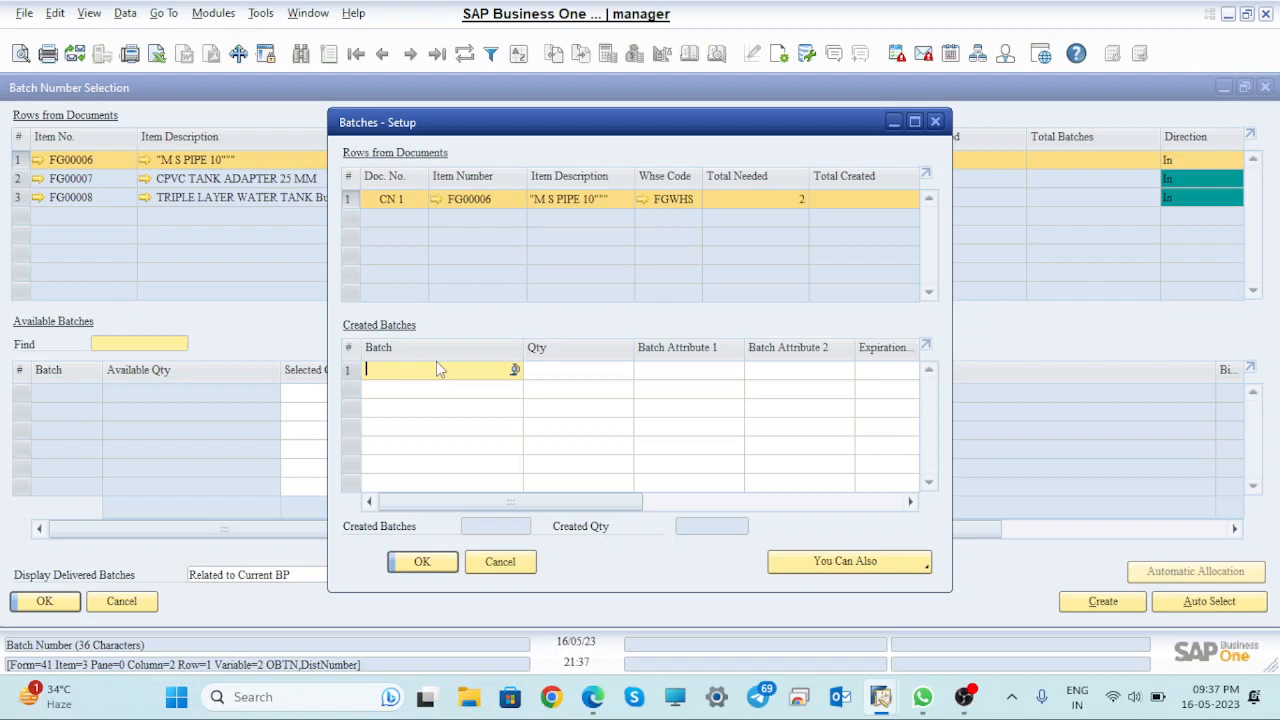
pyautogui.write('AS')
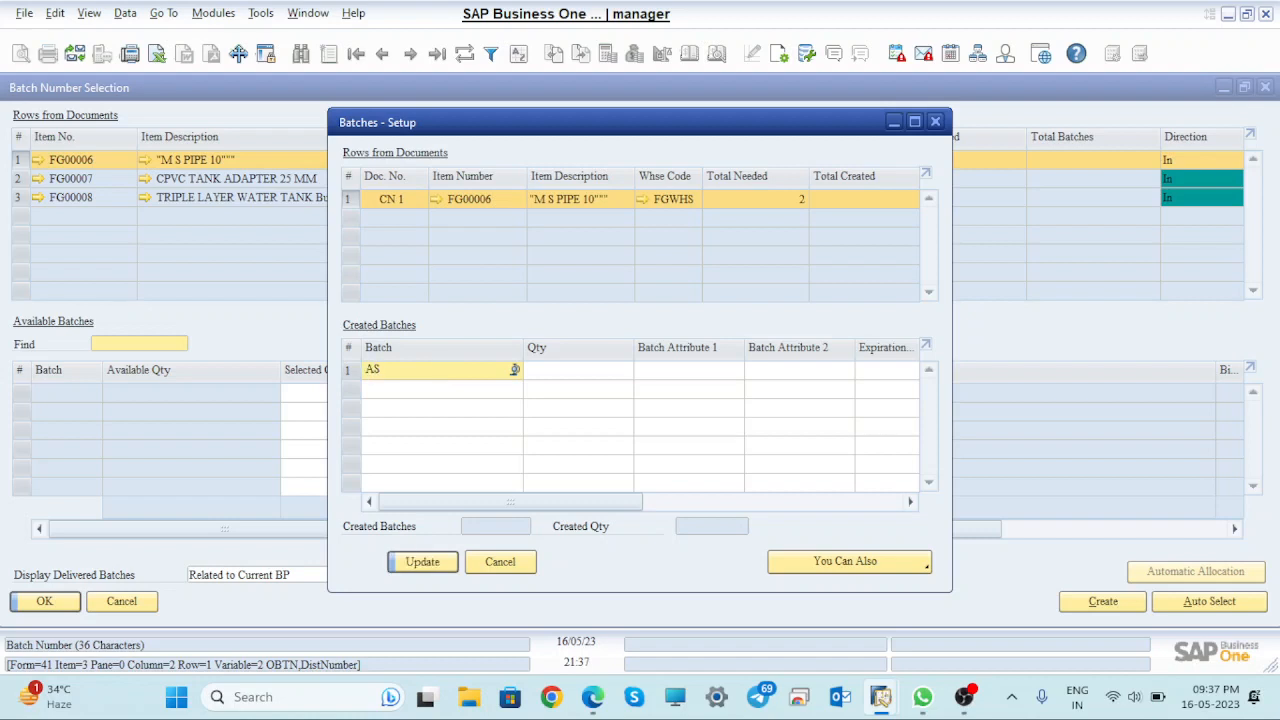
pyautogui.press('Tab')
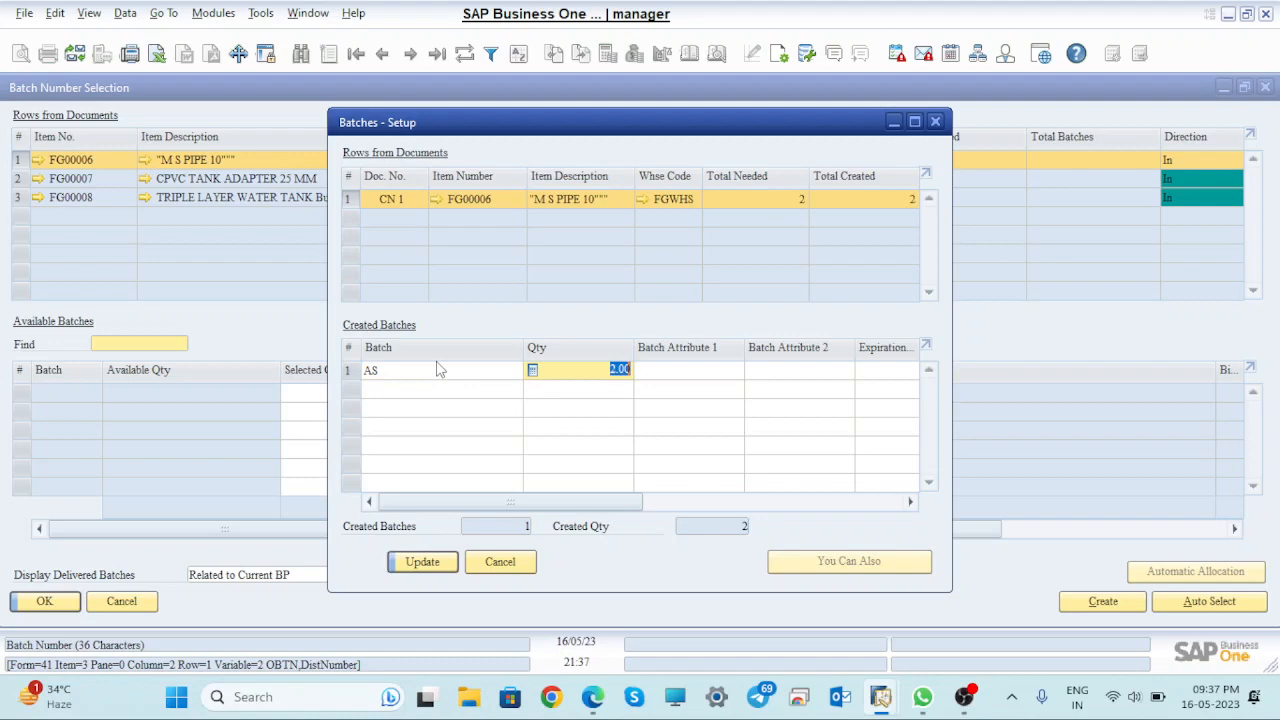
pyautogui.press('Tab')
pyautogui.write('9')
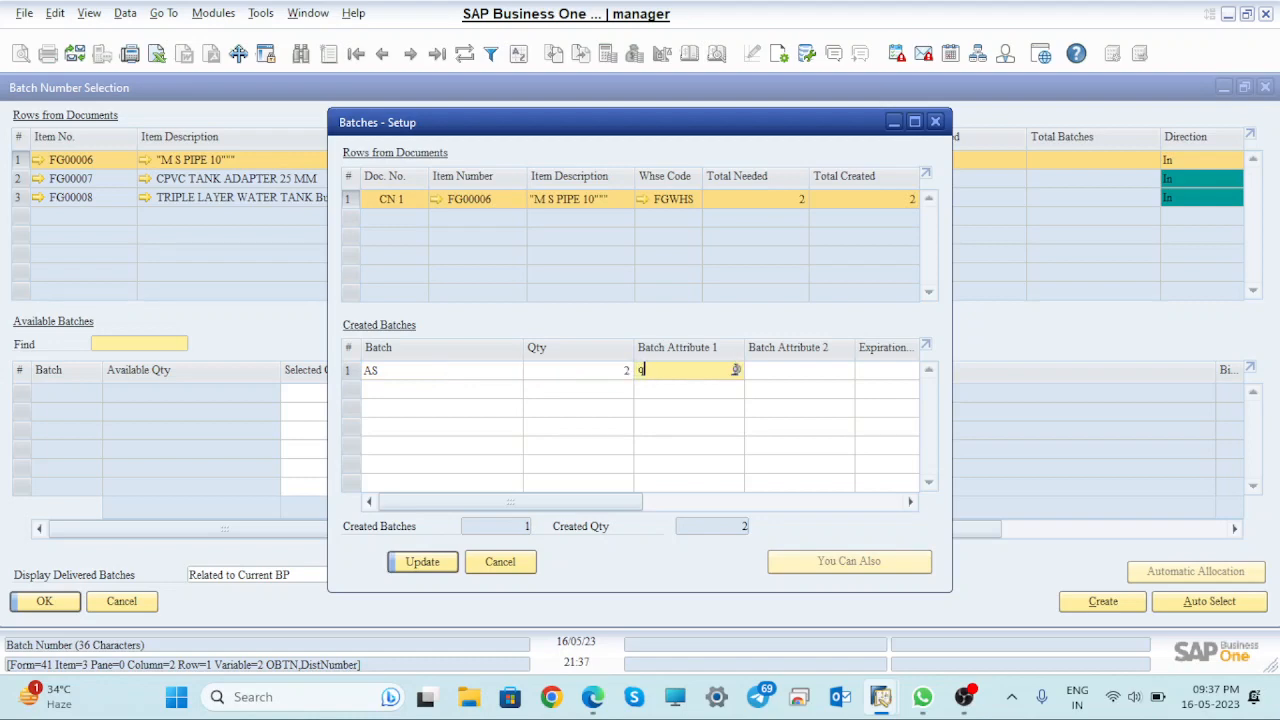
pyautogui.write('1')
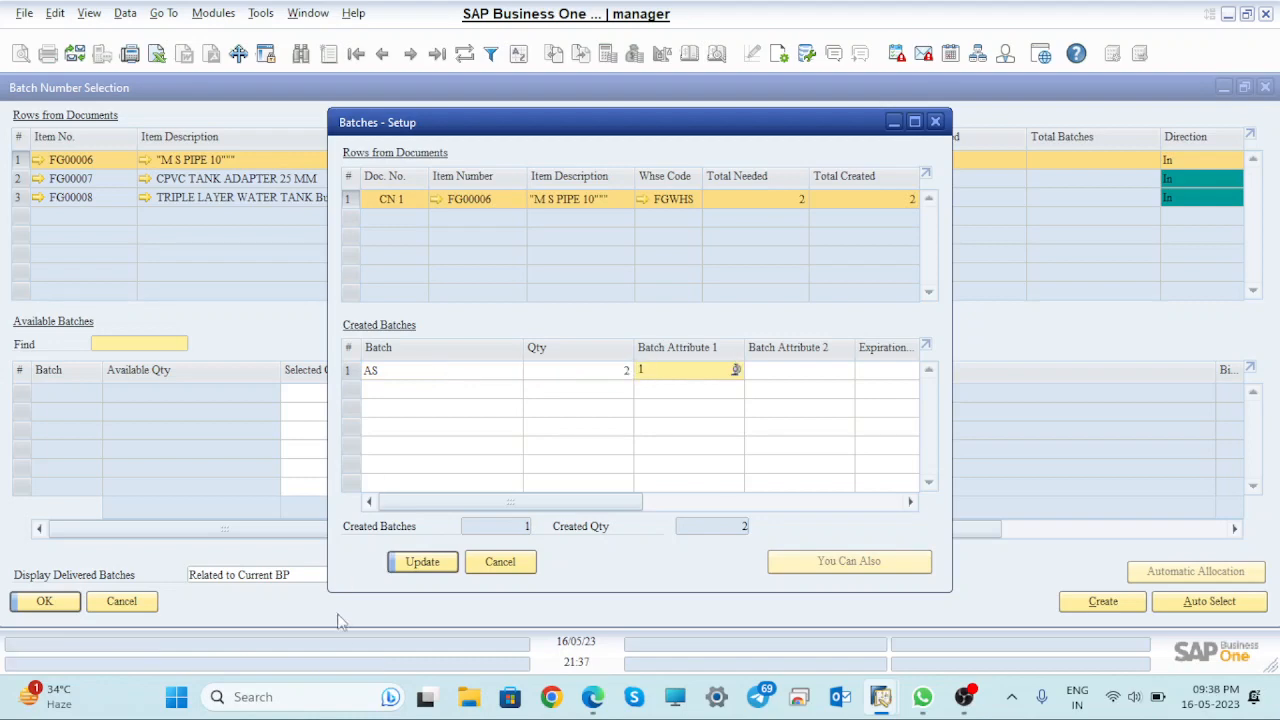
pyautogui.click(443, 568)
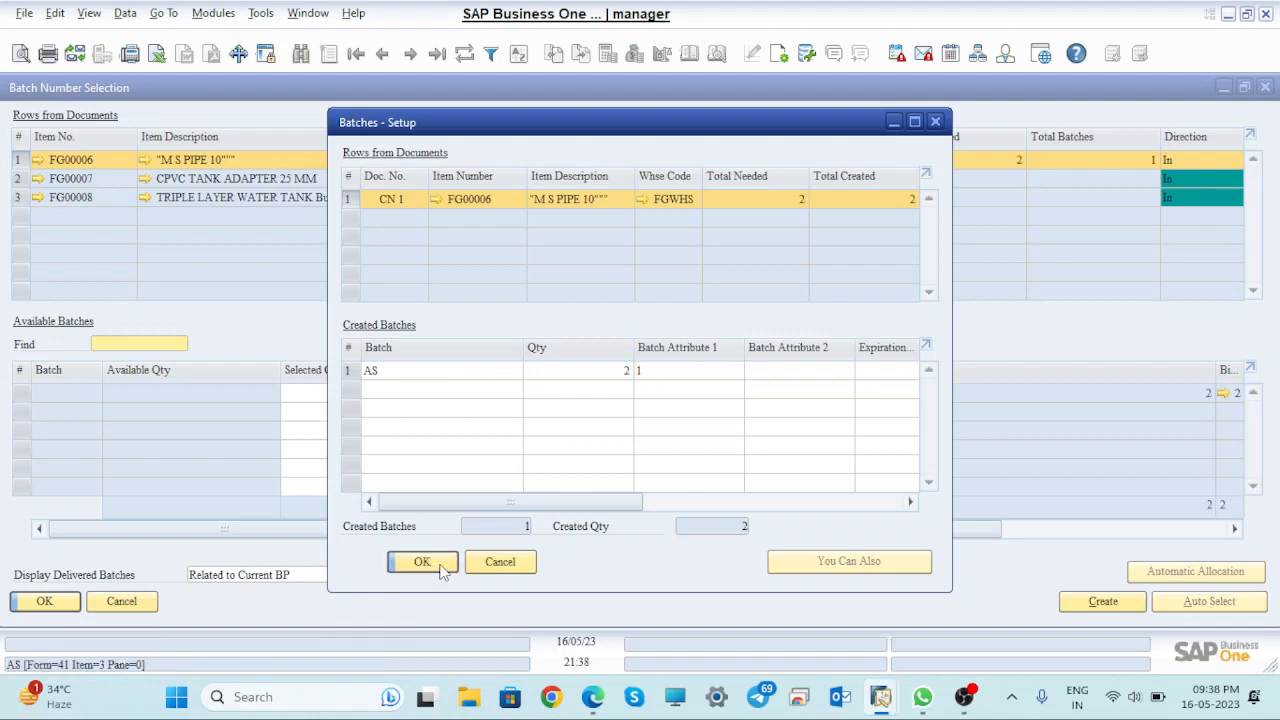
pyautogui.click(422, 563)
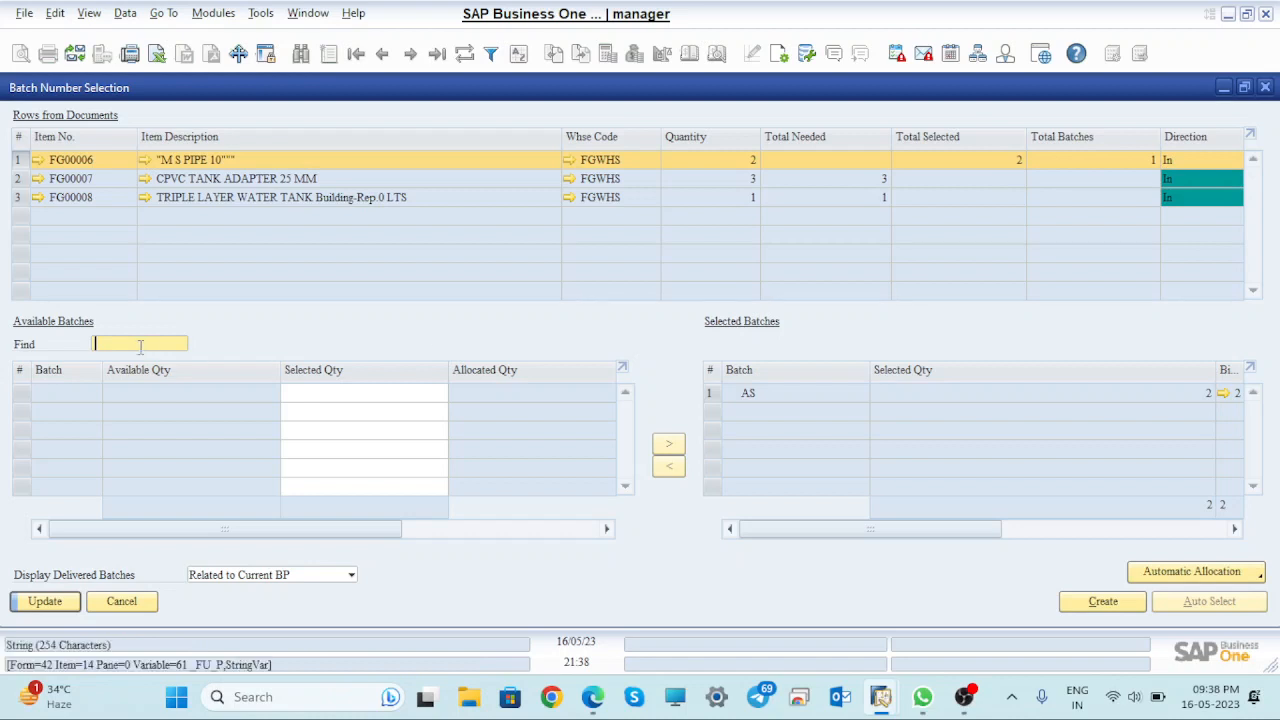
pyautogui.click(46, 609)
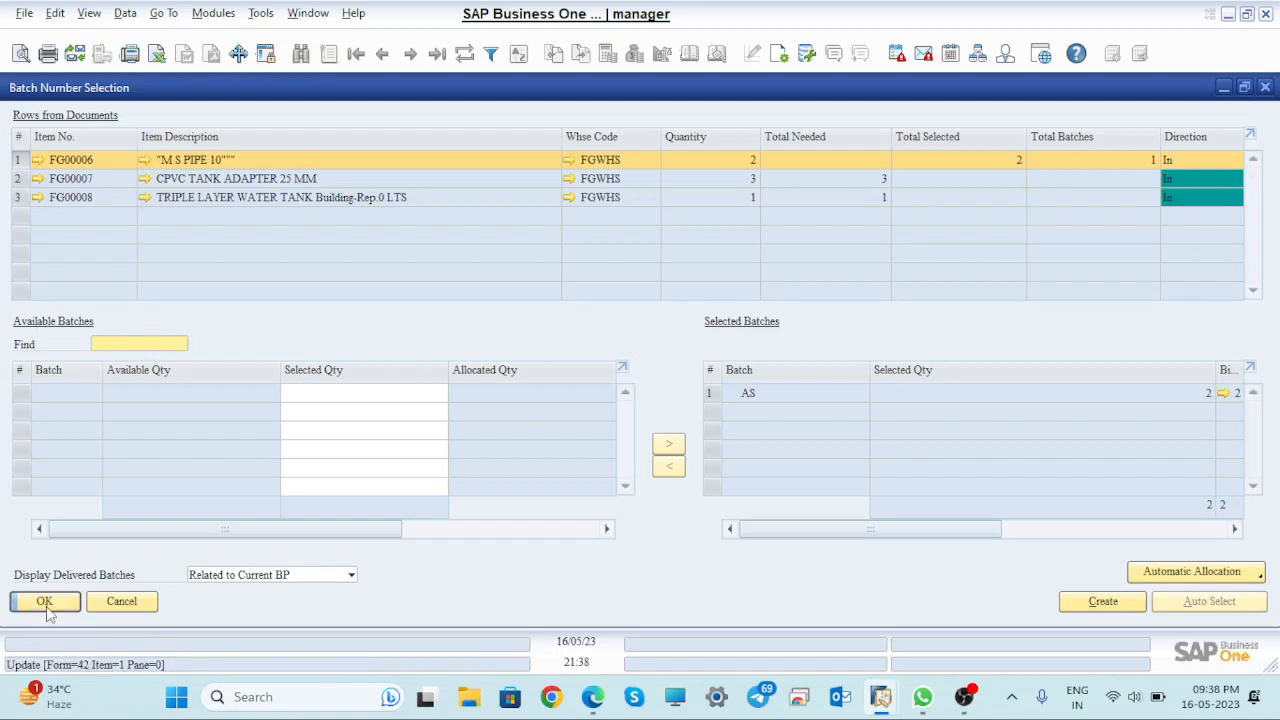
# - Create batch we with quantity 3 for item FG00007 and save the selected batch numbers
pyautogui.click(18, 184)
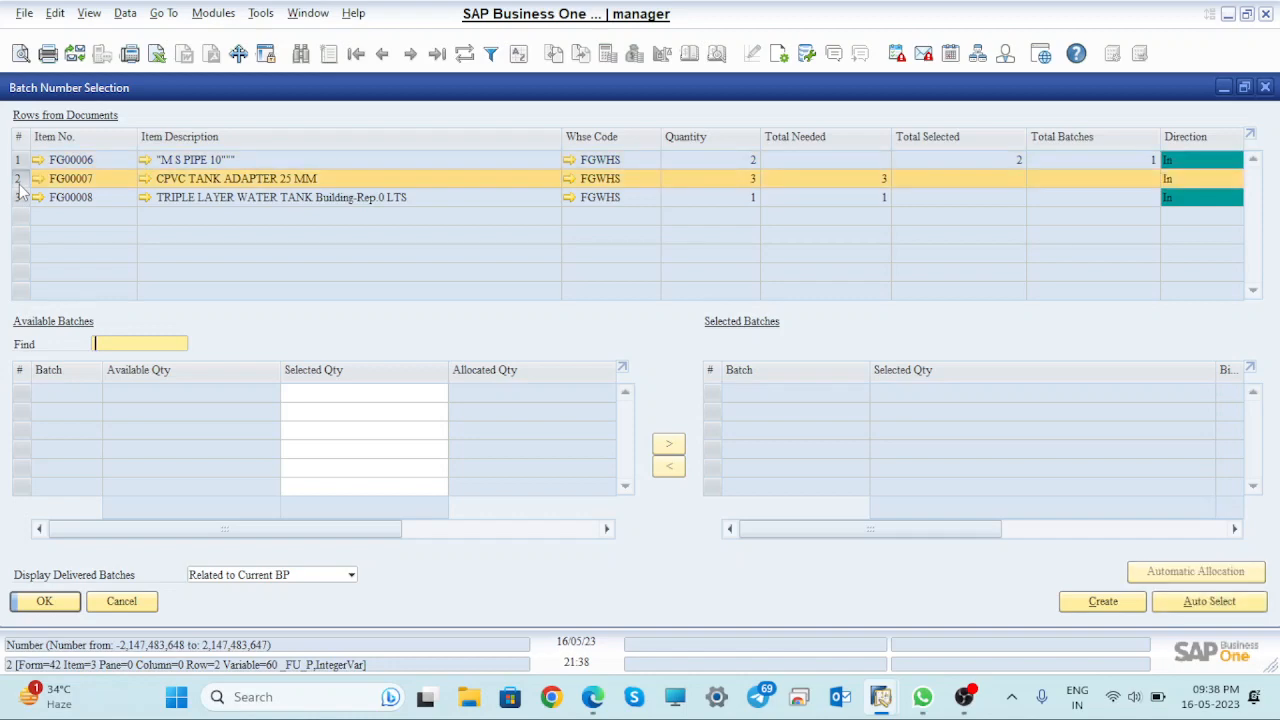
pyautogui.click(1103, 601)
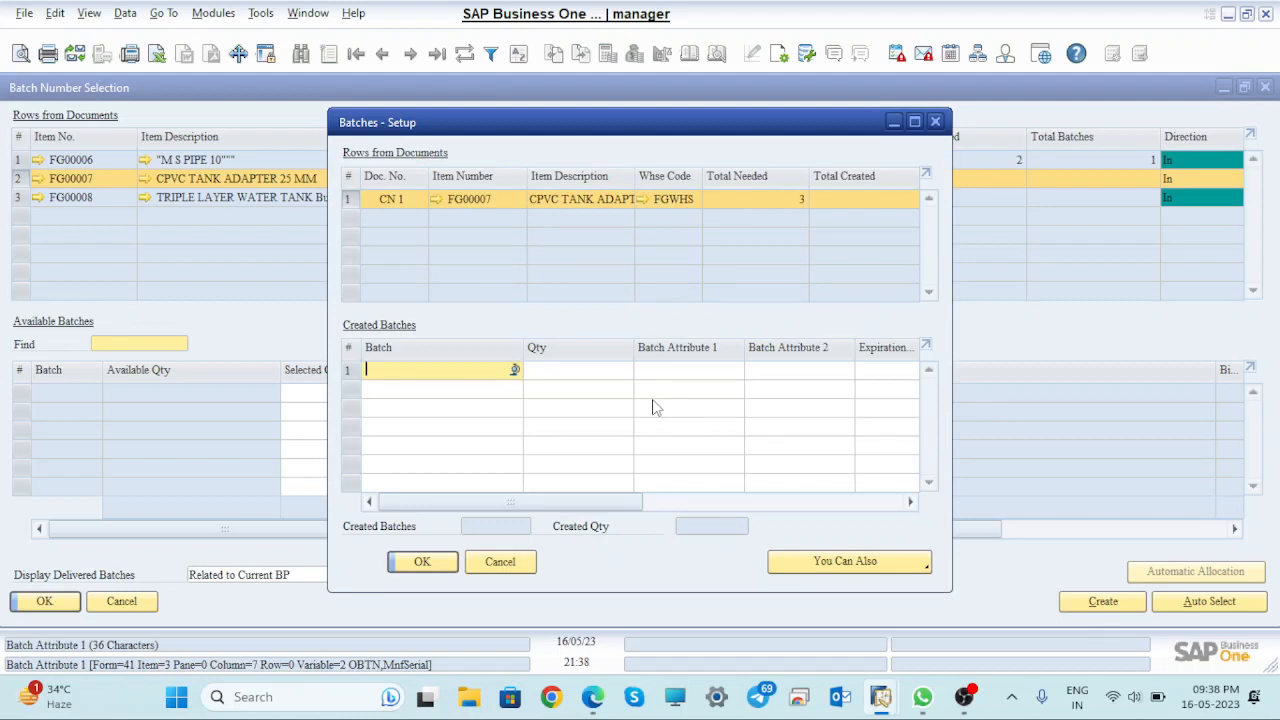
pyautogui.write('we')
pyautogui.press('Tab')
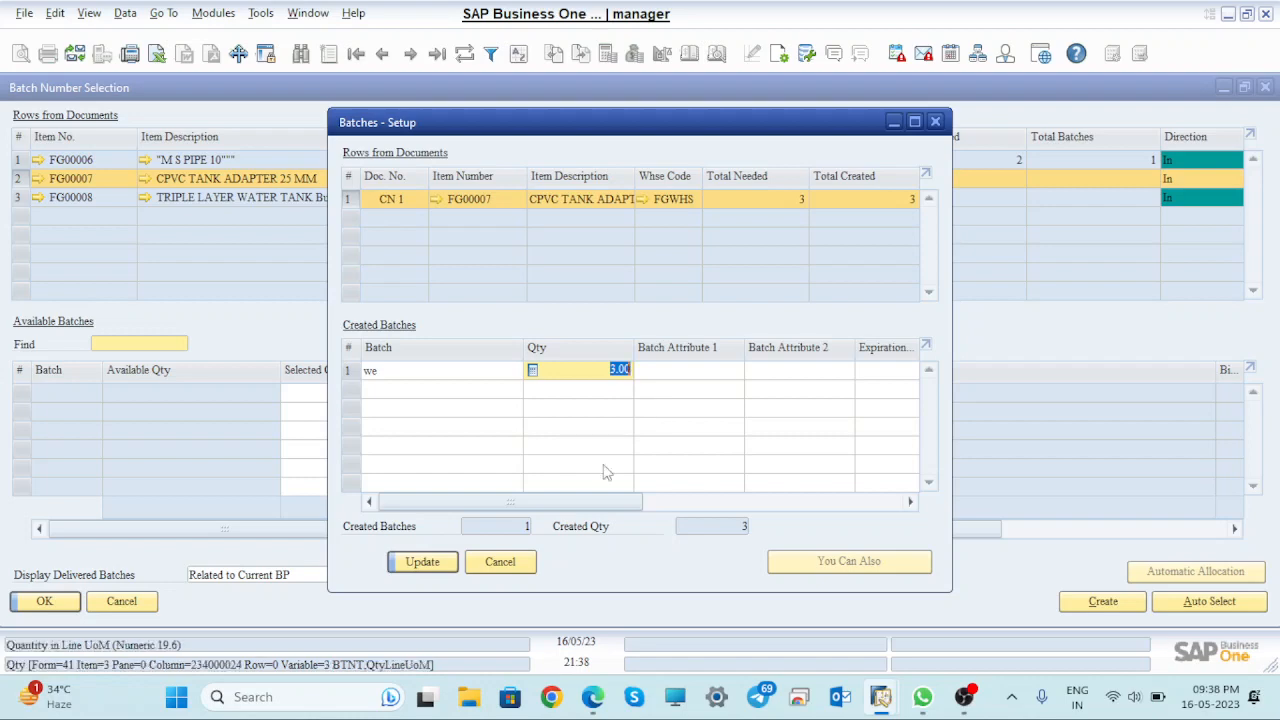
pyautogui.click(433, 562)
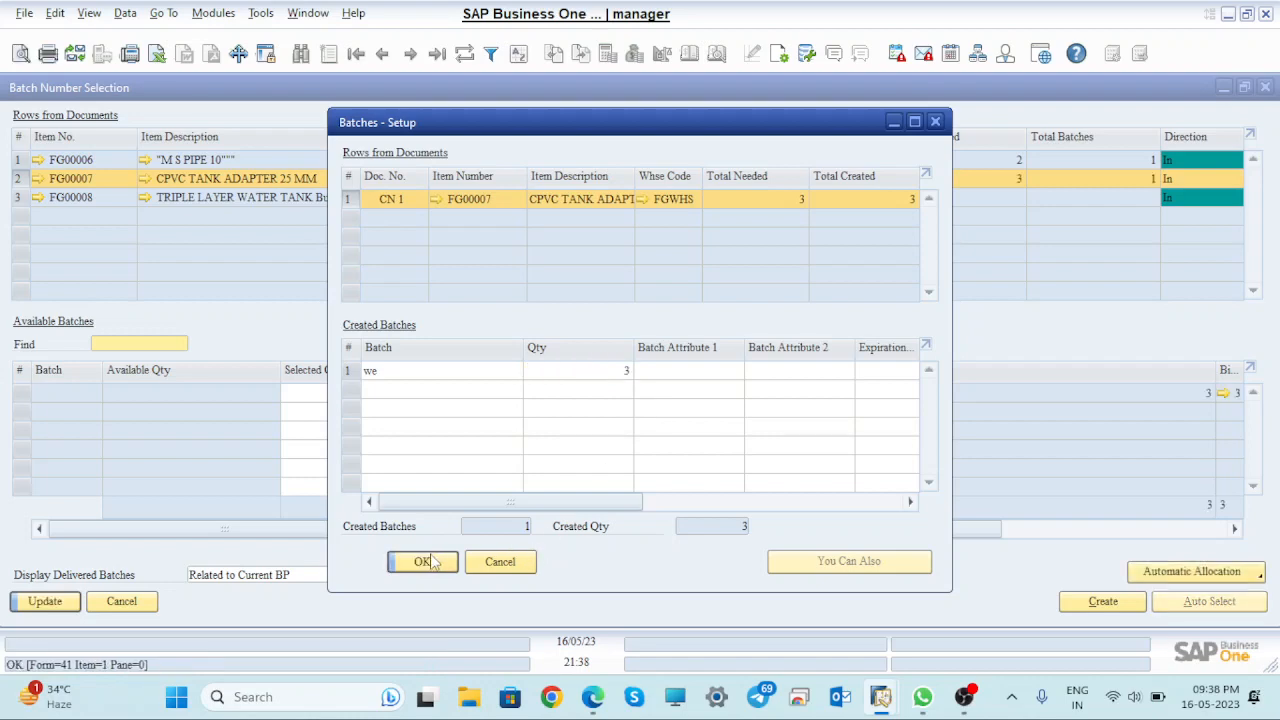
pyautogui.click(430, 562)
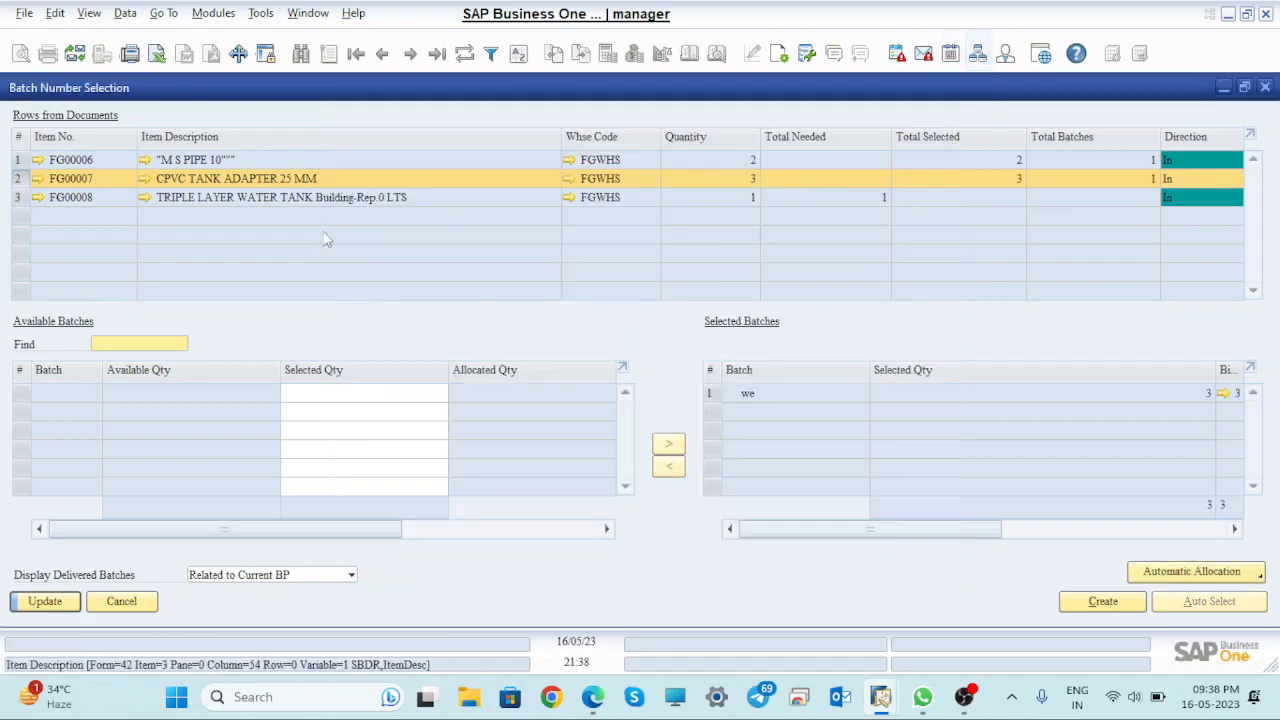
pyautogui.click(16, 200)
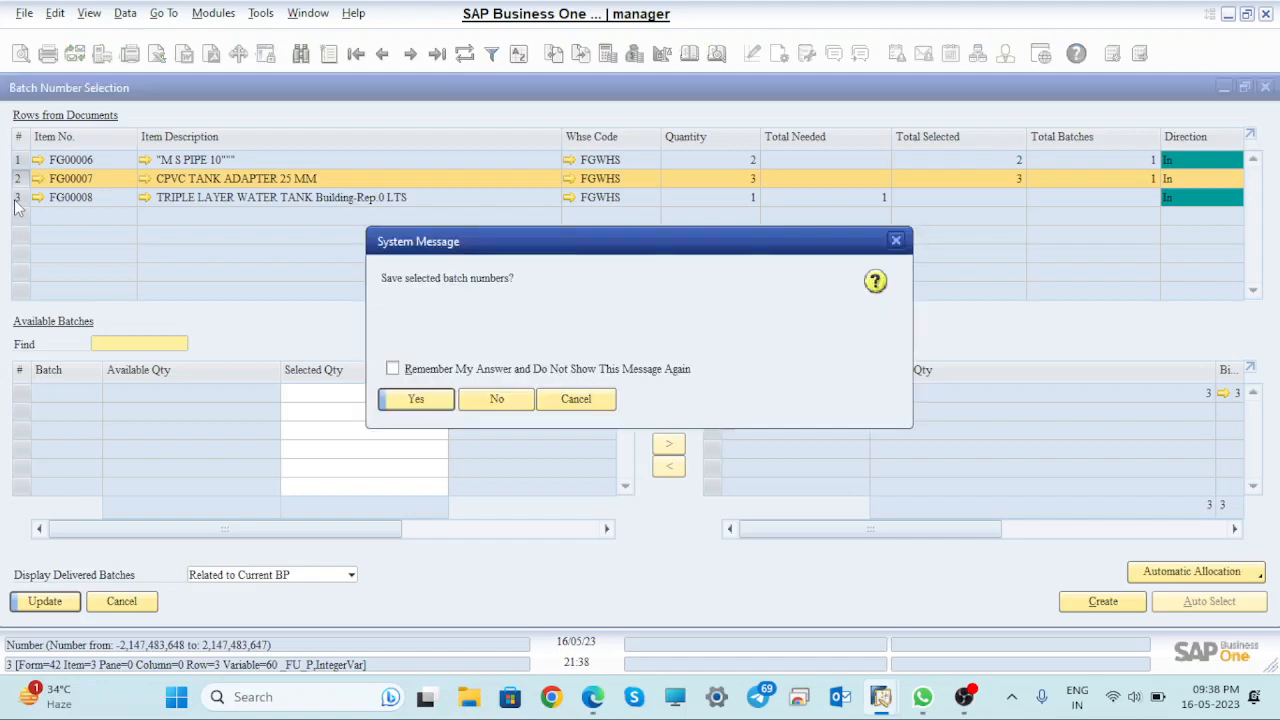
pyautogui.click(430, 400)
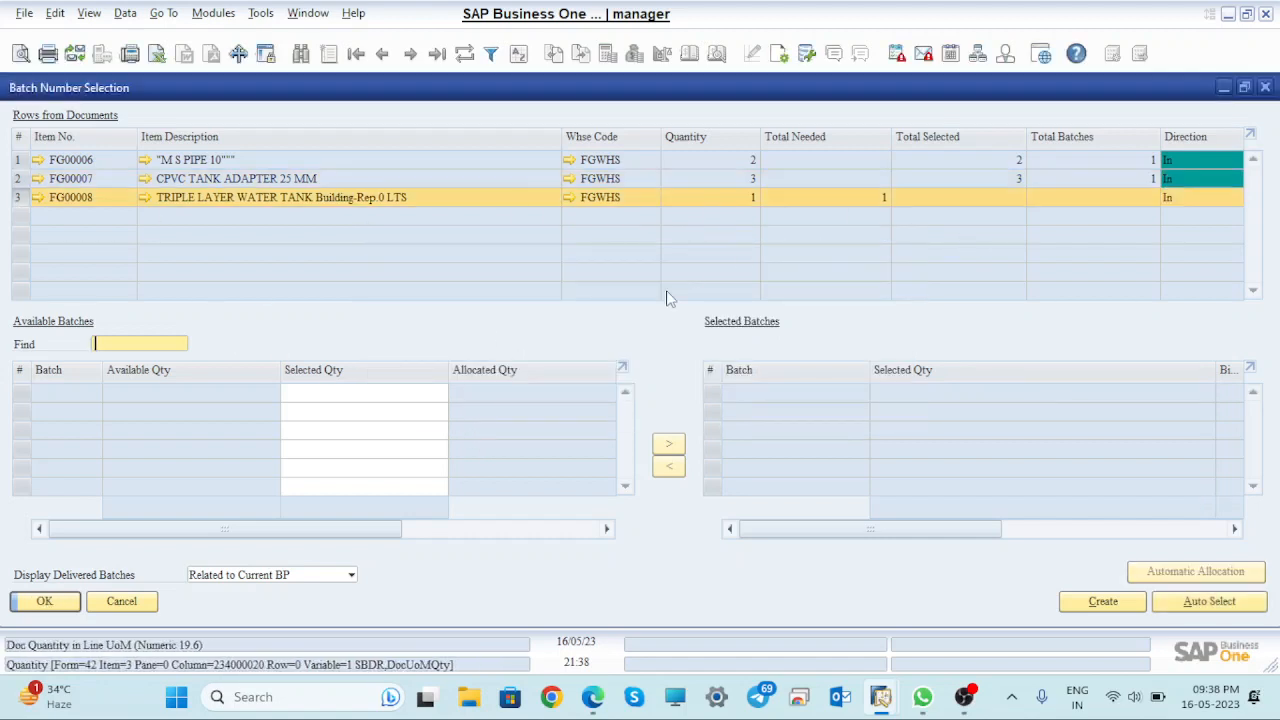
# - Create batch fg with quantity 1 for item FG00008, update the selection and complete the batch number selection
pyautogui.click(1102, 601)
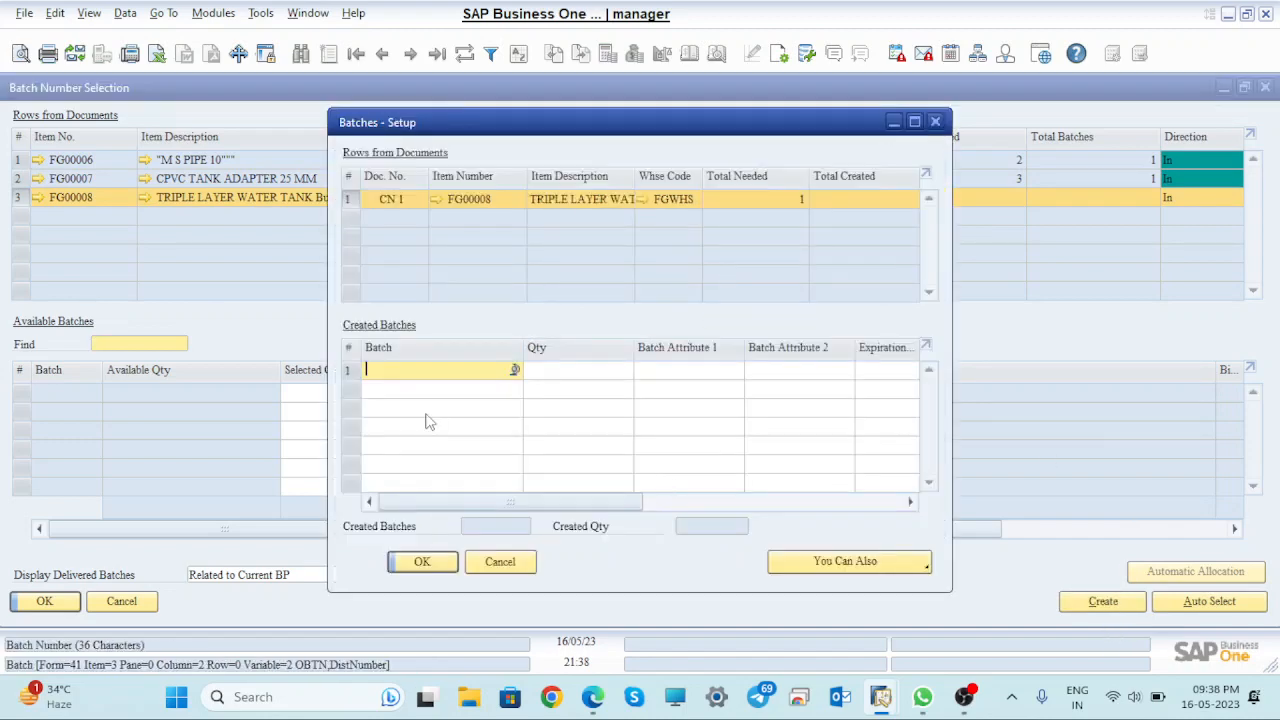
pyautogui.write('fg')
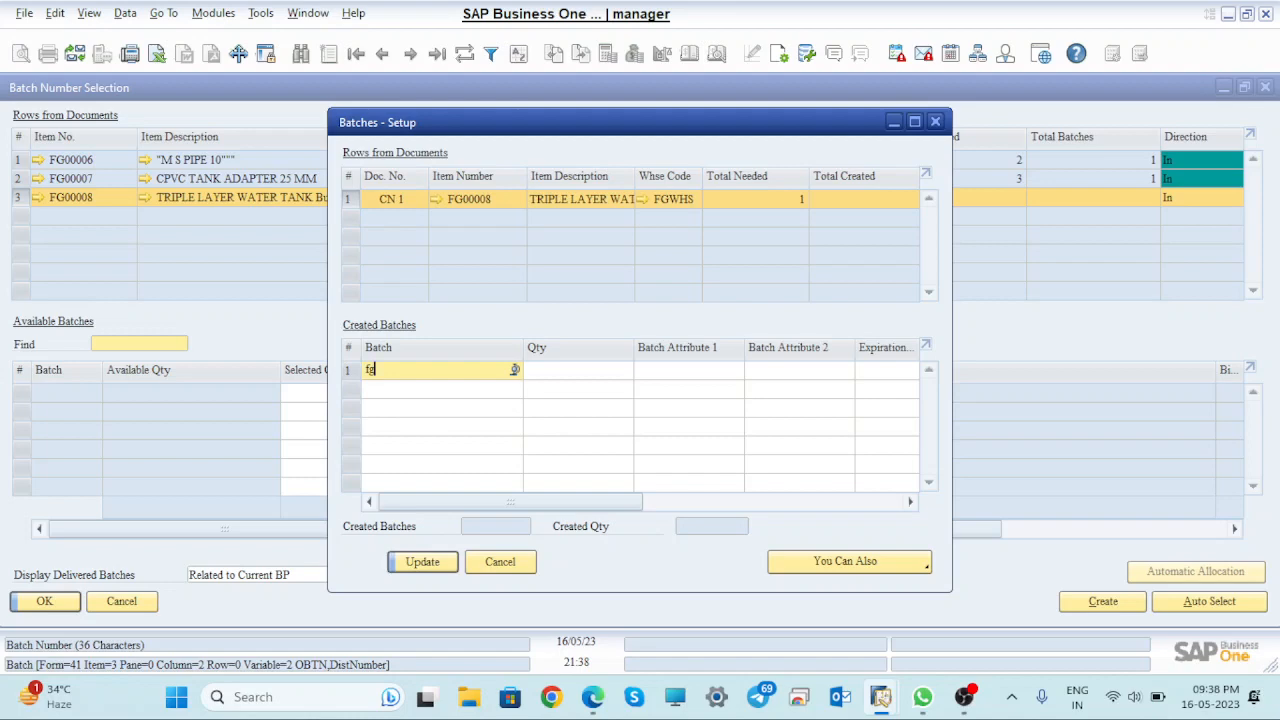
pyautogui.press('Tab')
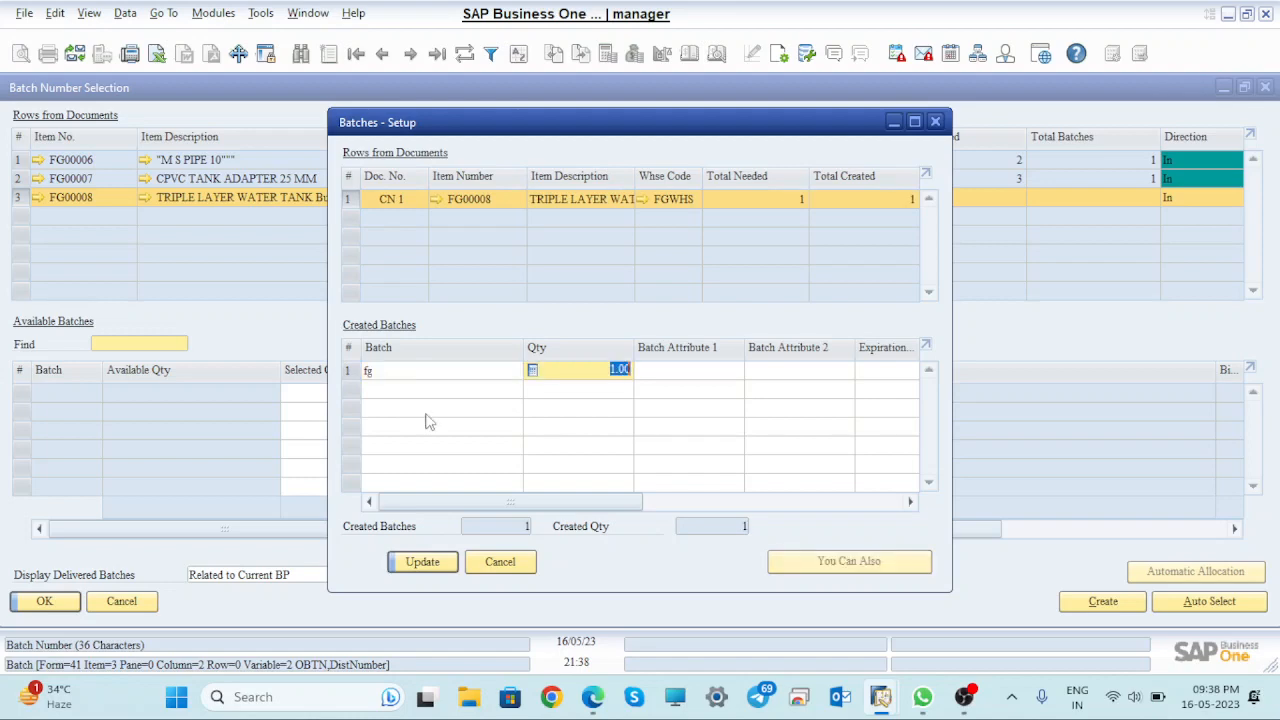
pyautogui.press('Tab')
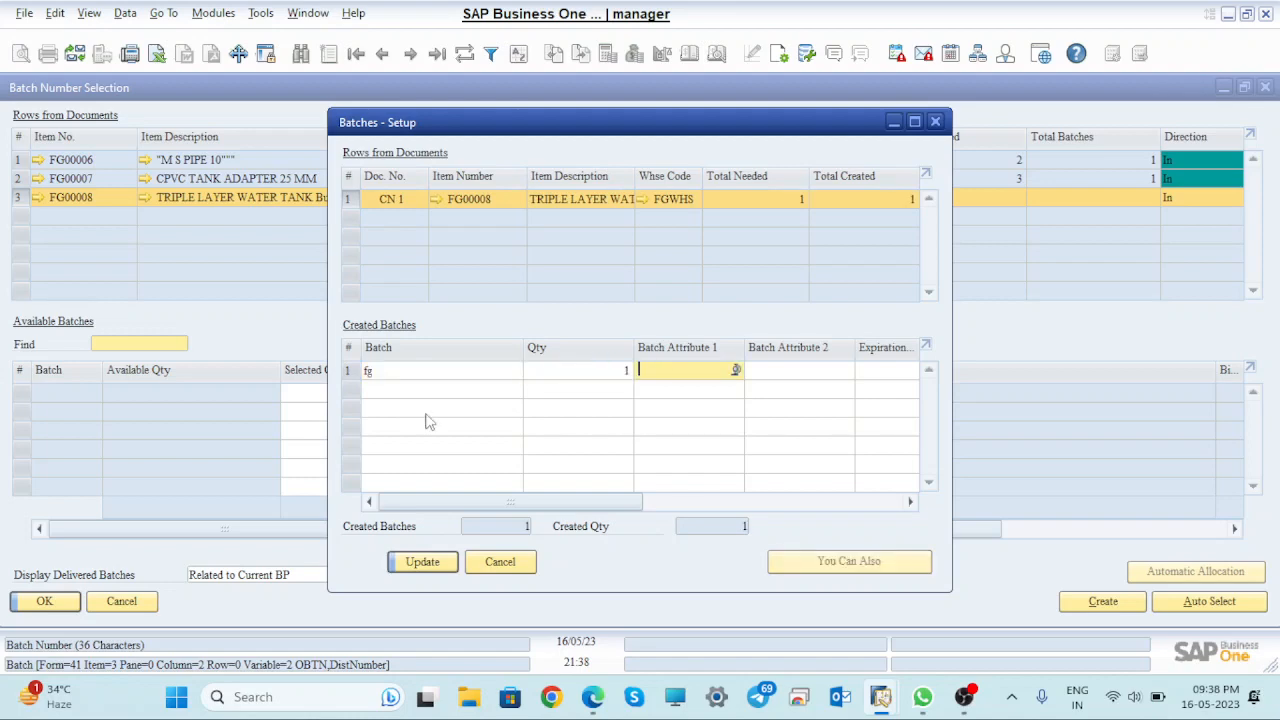
pyautogui.click(431, 563)
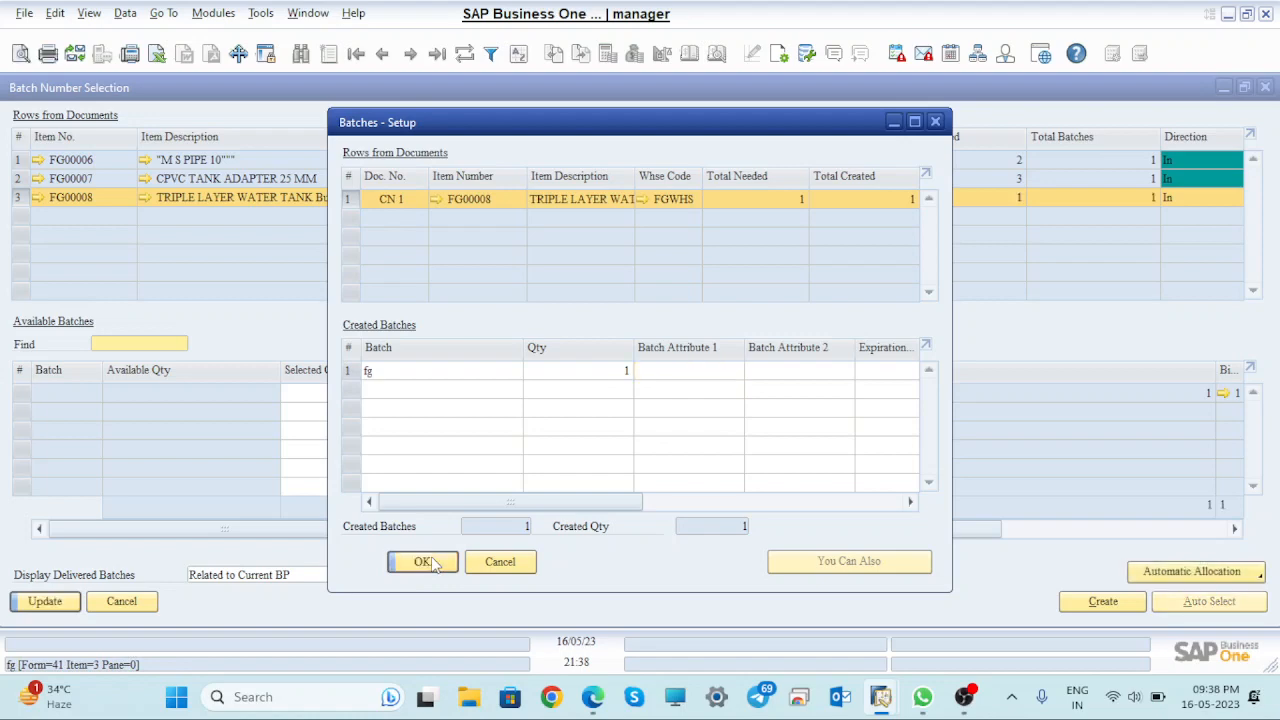
pyautogui.click(425, 562)
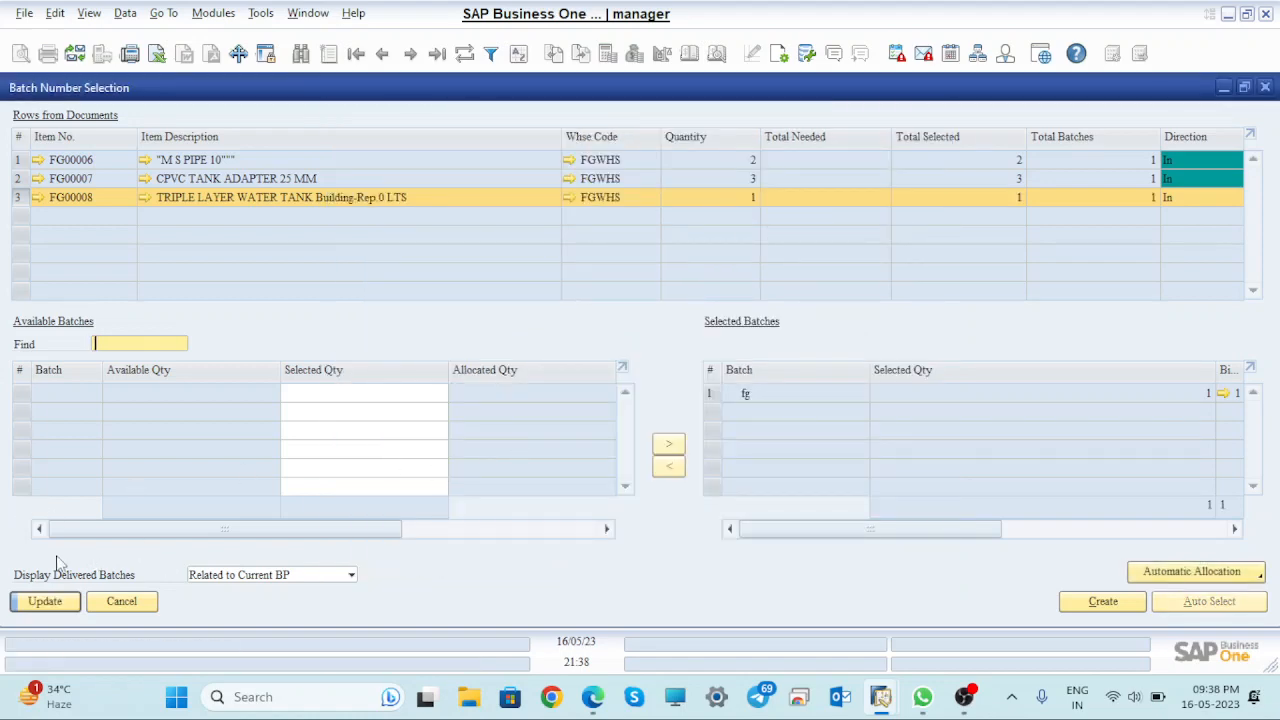
pyautogui.click(58, 604)
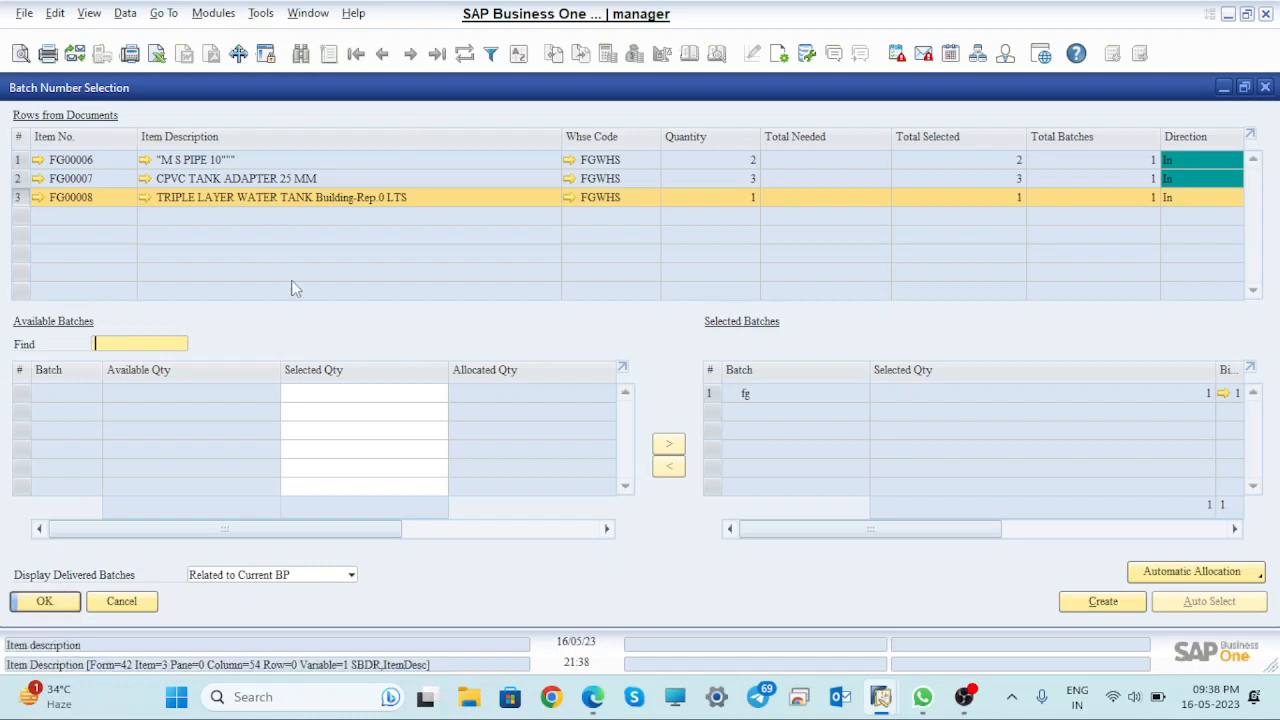
pyautogui.click(46, 603)
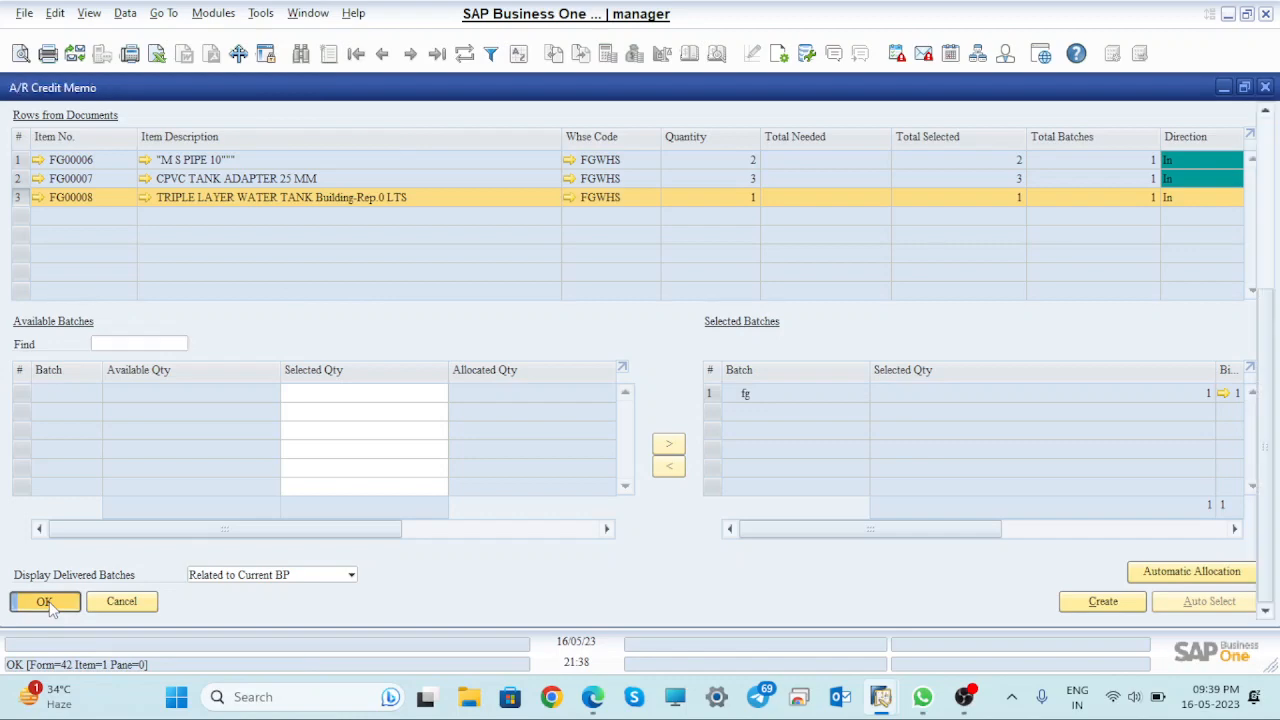
# - Try again to add the A/R credit memo with Add & View, confirming that it cannot be changed
pyautogui.click(718, 55)
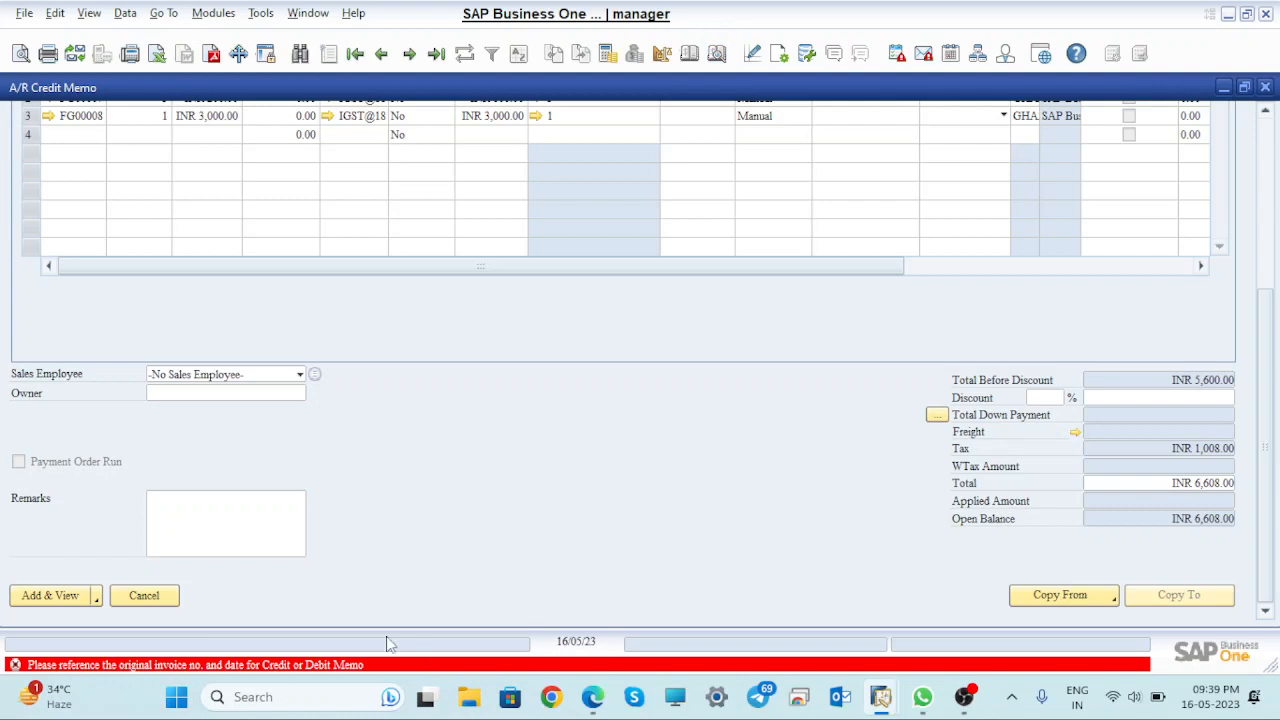
pyautogui.click(62, 598)
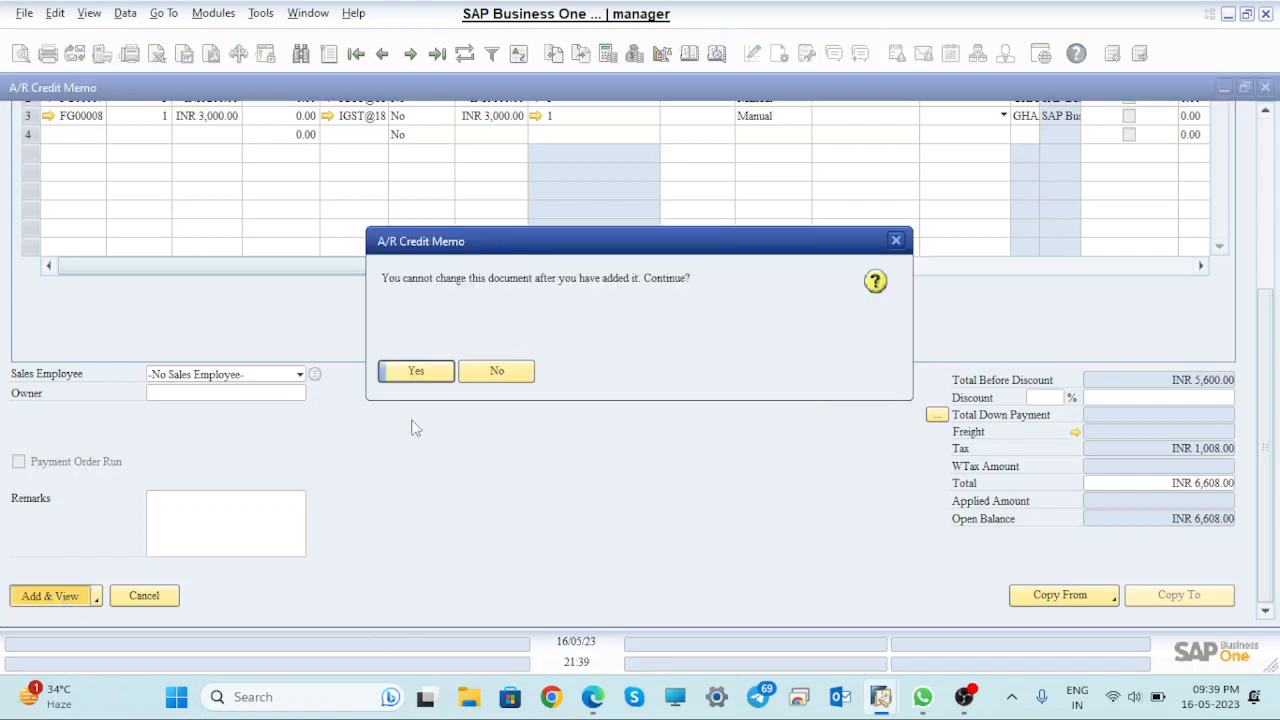
pyautogui.click(428, 371)
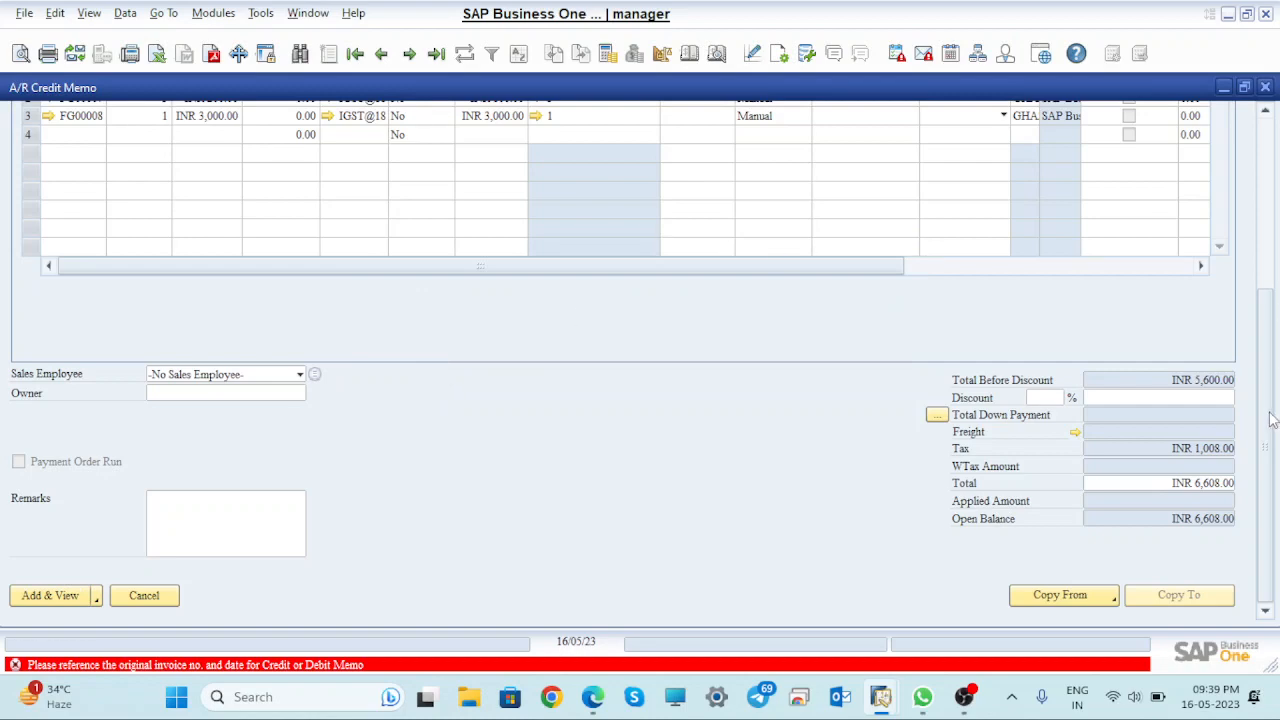
# - In the credit memo's tax details, set Original Ref. No. to 123456 and Original Ref. Date to 15/05/23
pyautogui.moveTo(1263, 357); pyautogui.dragTo(1274, 240)
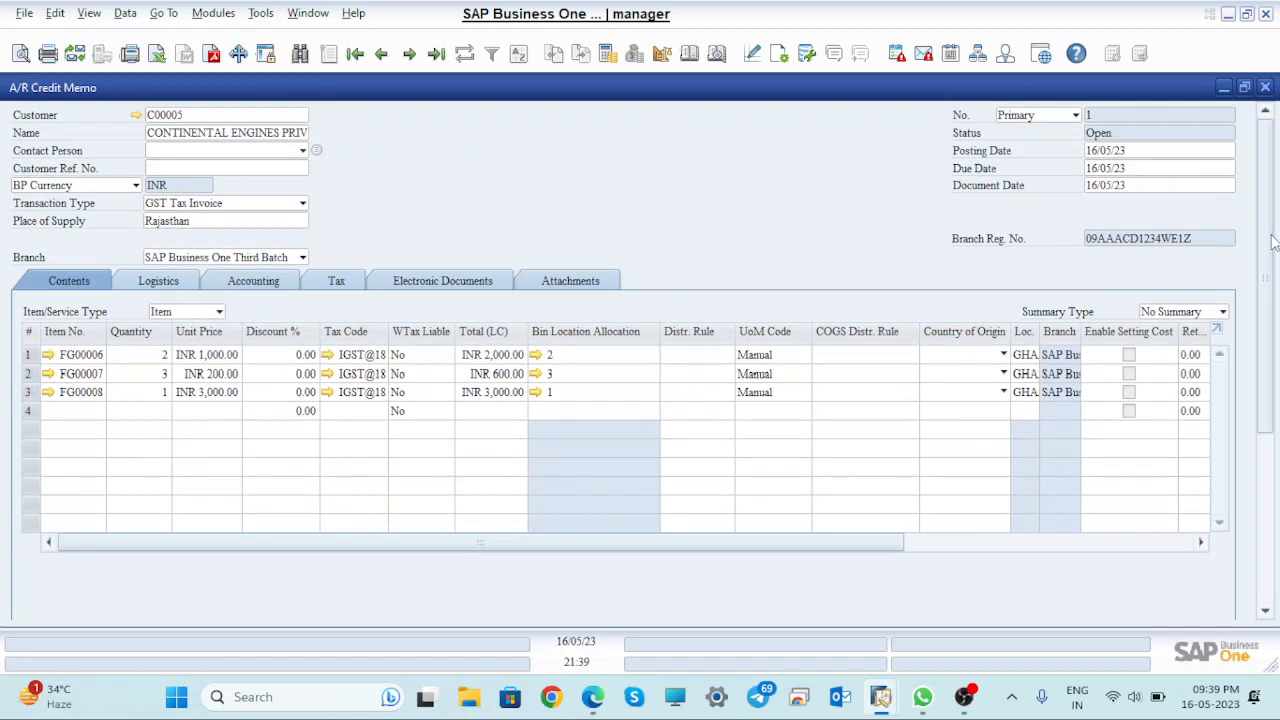
pyautogui.click(340, 287)
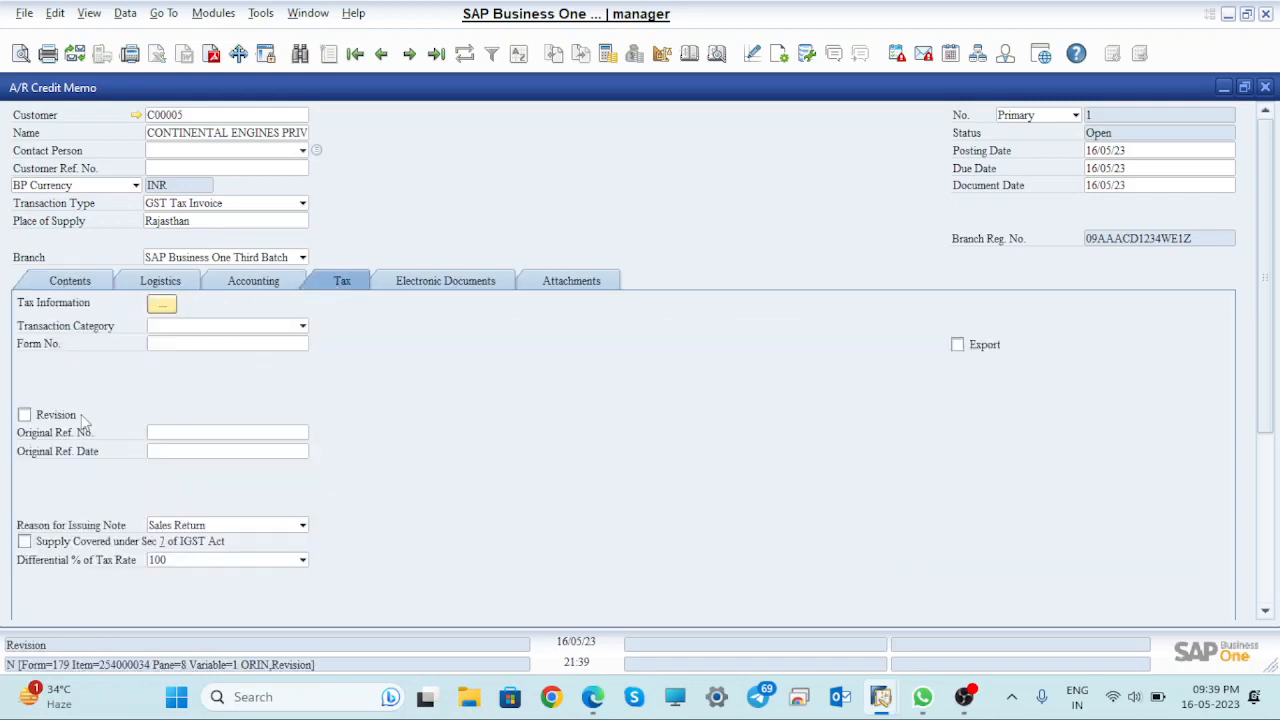
pyautogui.click(190, 433)
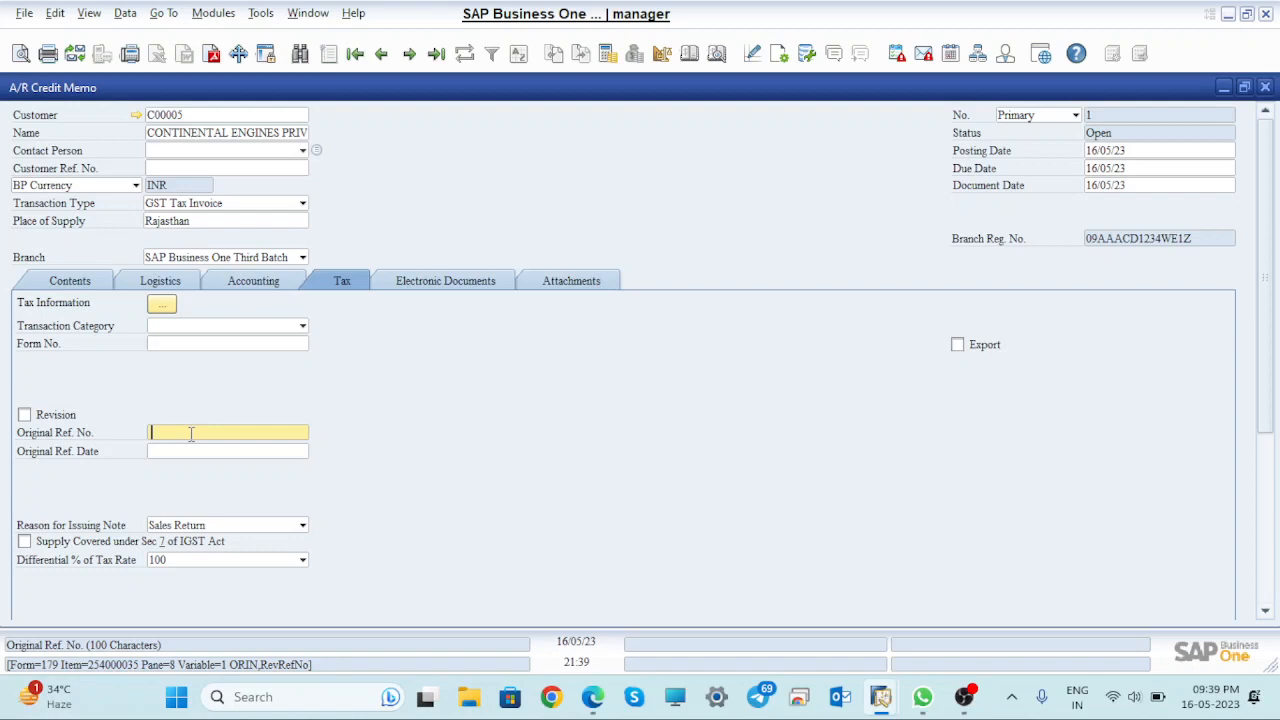
pyautogui.write('123456')
pyautogui.click(161, 451)
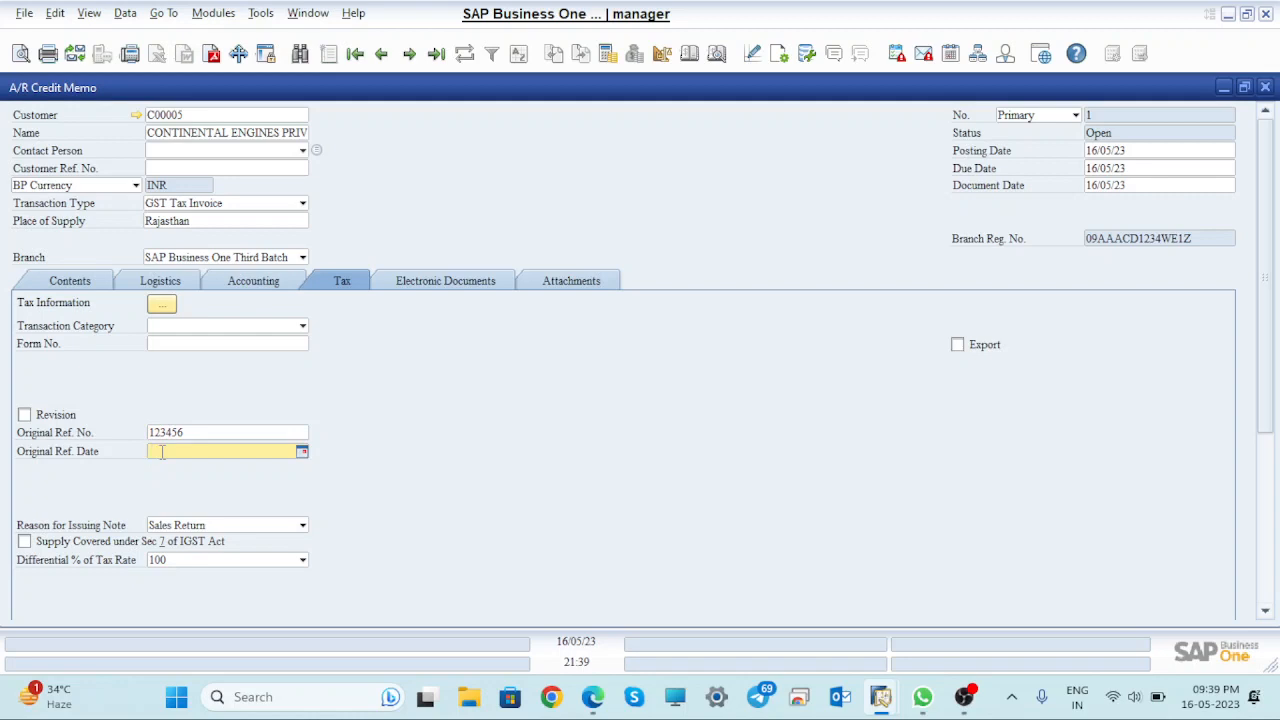
pyautogui.write('15/05/23')
pyautogui.press('Tab')
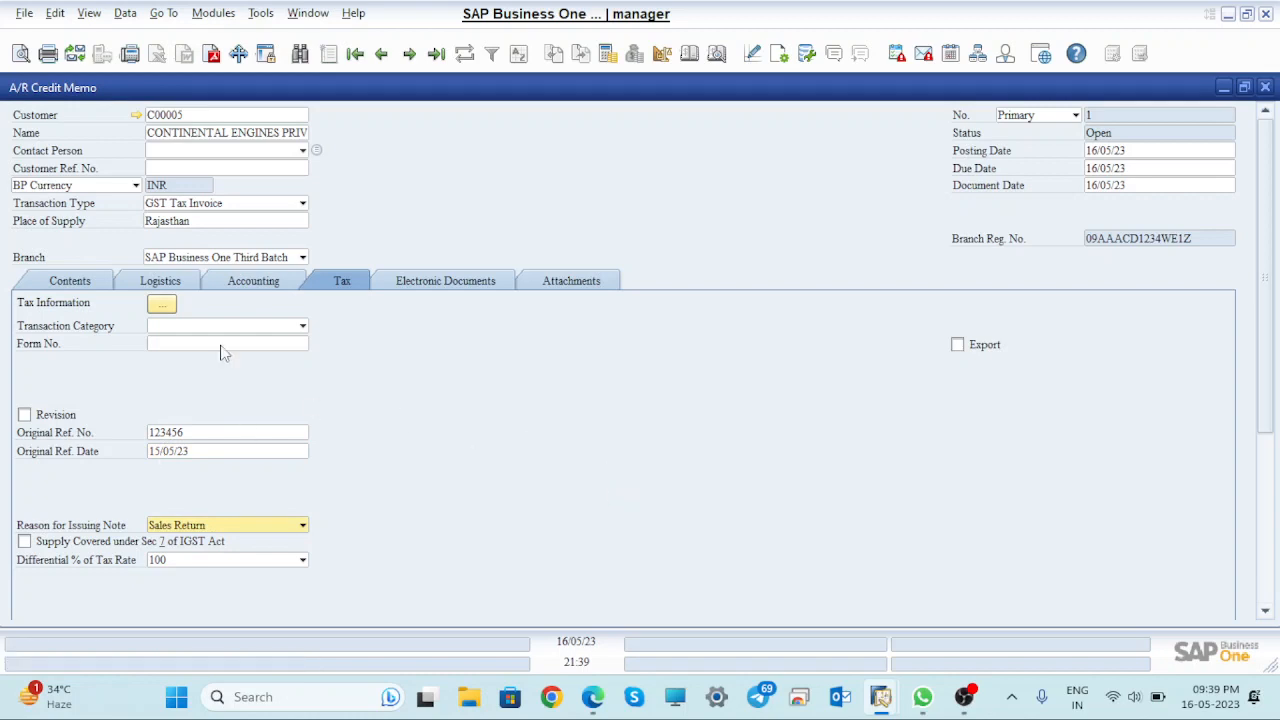
# - Preview the credit memo's journal entry and examine its debit and credit postings against the item lines
pyautogui.click(72, 283)
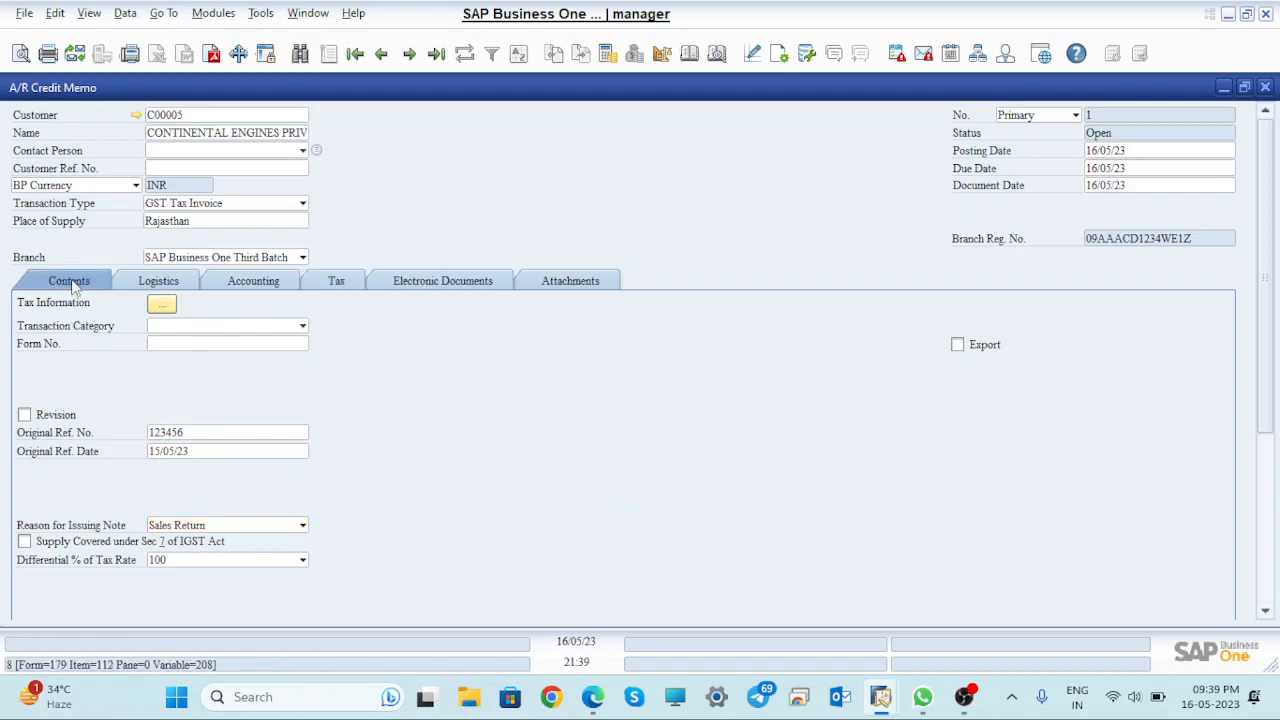
pyautogui.click(344, 286)
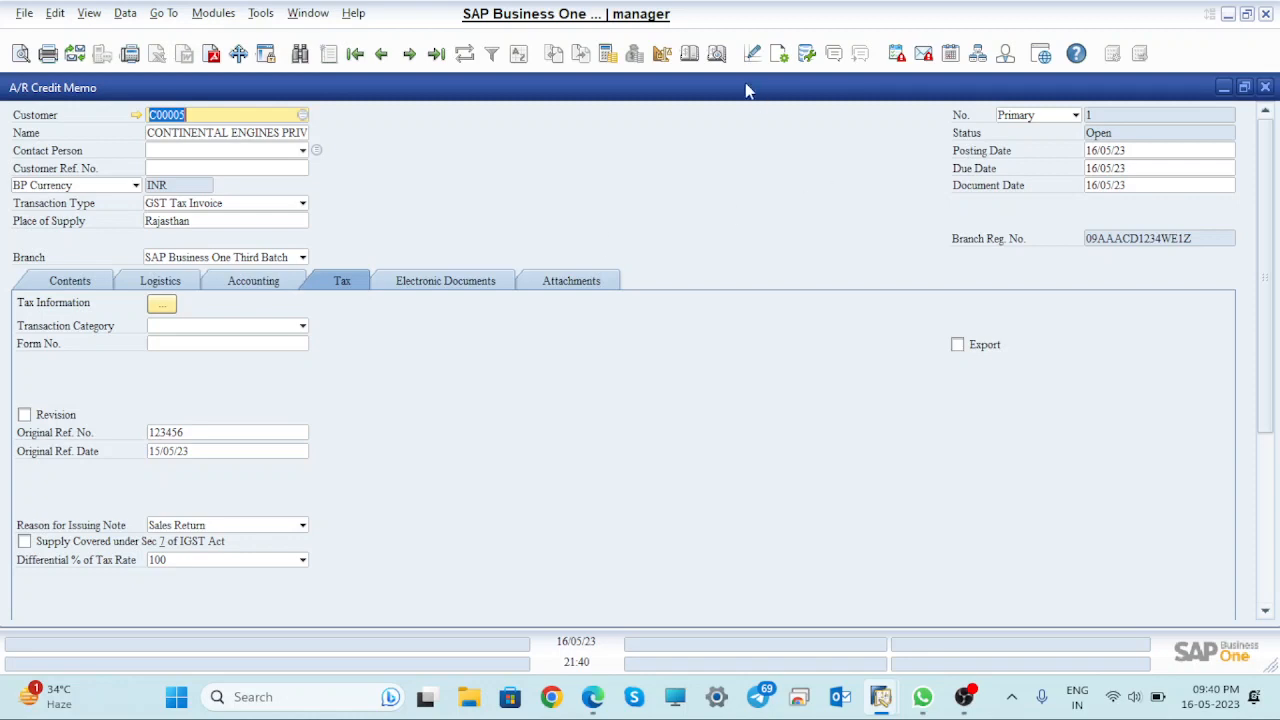
pyautogui.click(718, 53)
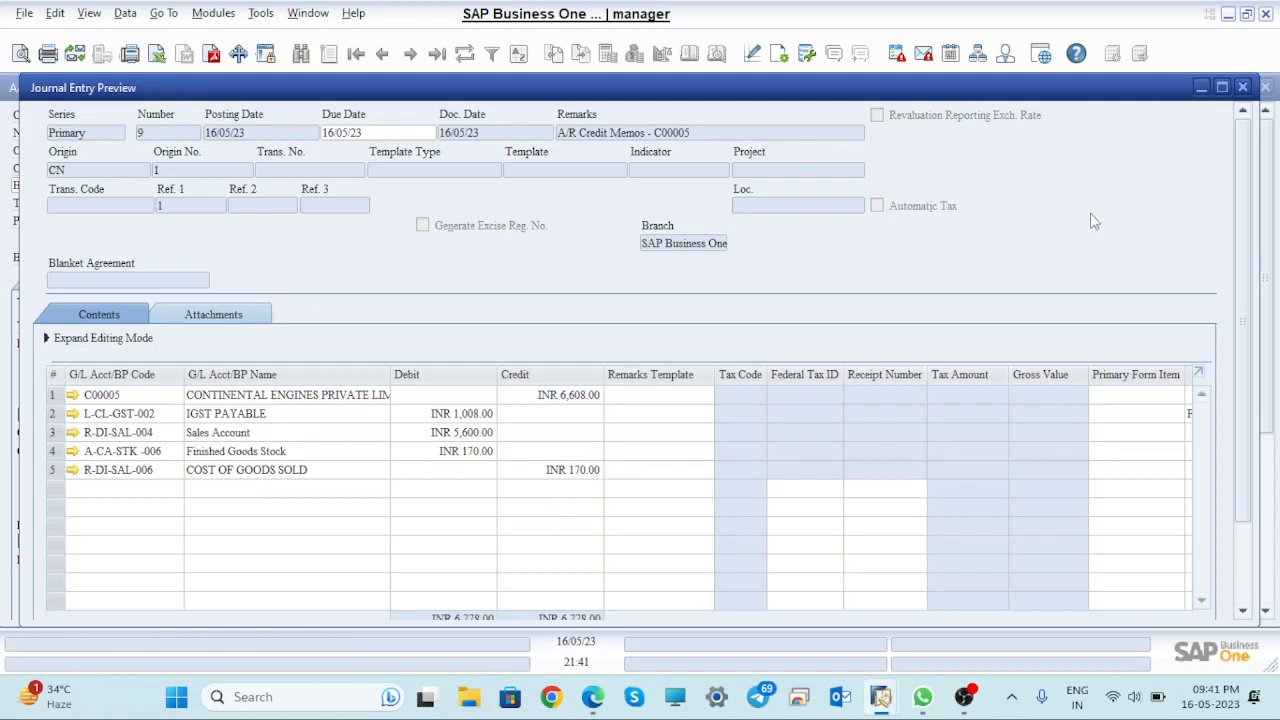
pyautogui.click(1243, 87)
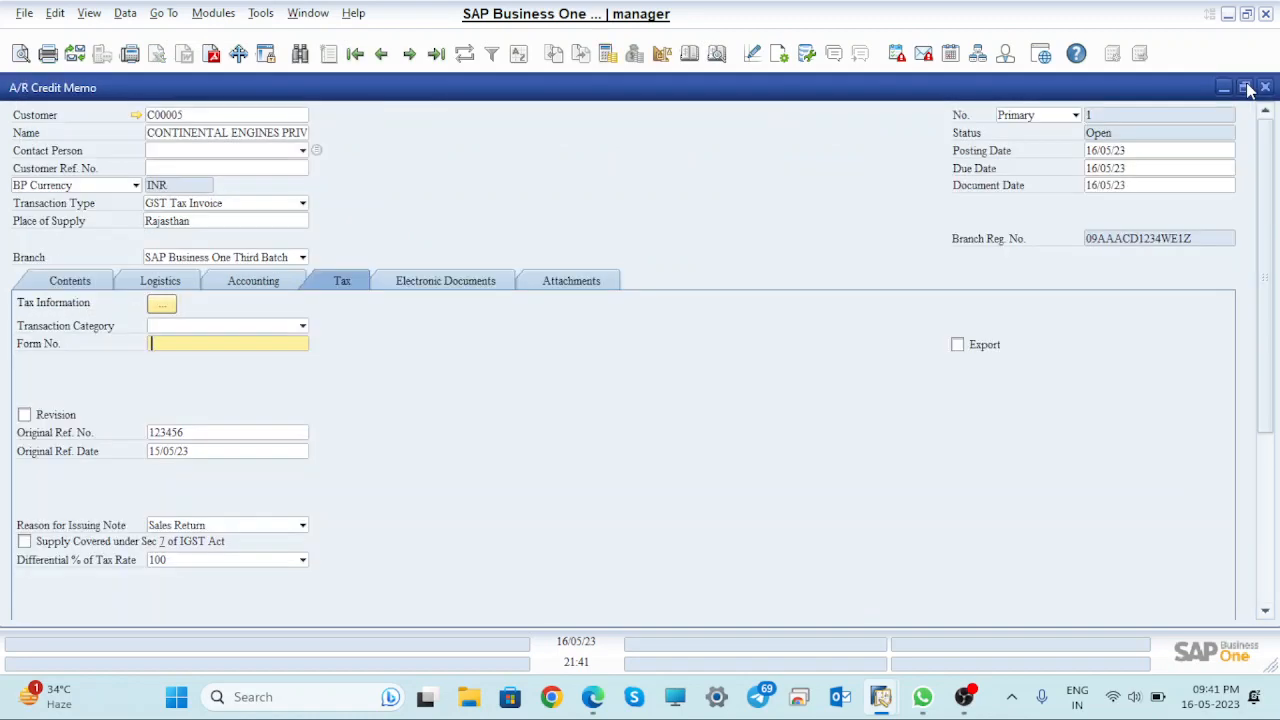
pyautogui.click(52, 283)
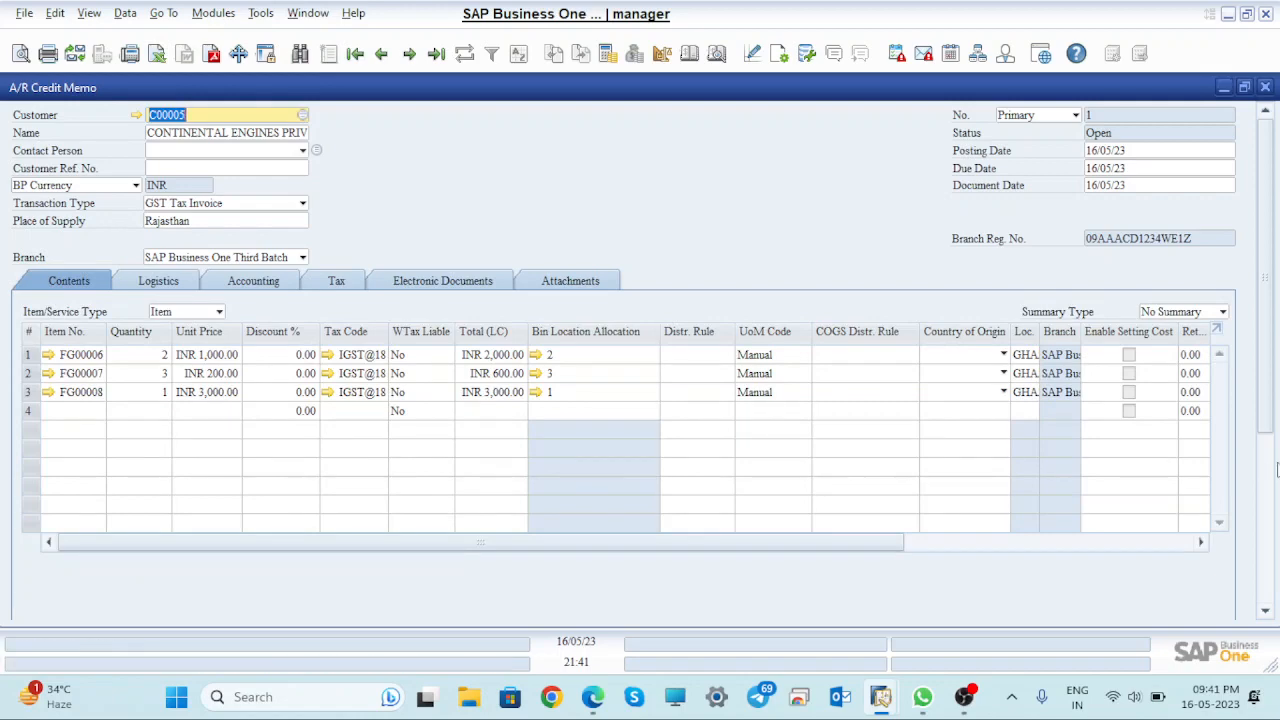
pyautogui.moveTo(1272, 262)
pyautogui.mouseDown()
pyautogui.moveTo(1275, 428)
pyautogui.moveTo(1270, 258)
pyautogui.mouseUp()
pyautogui.click(716, 55)
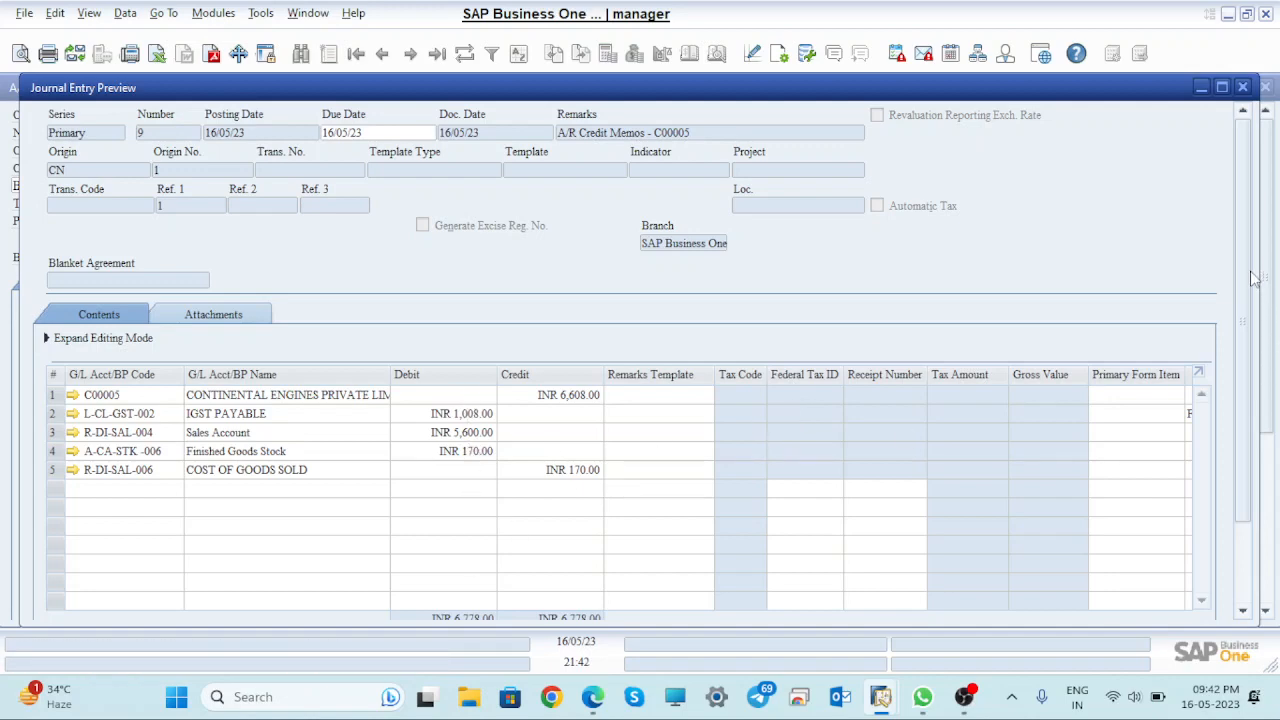
pyautogui.scroll(-3, 1245, 290)
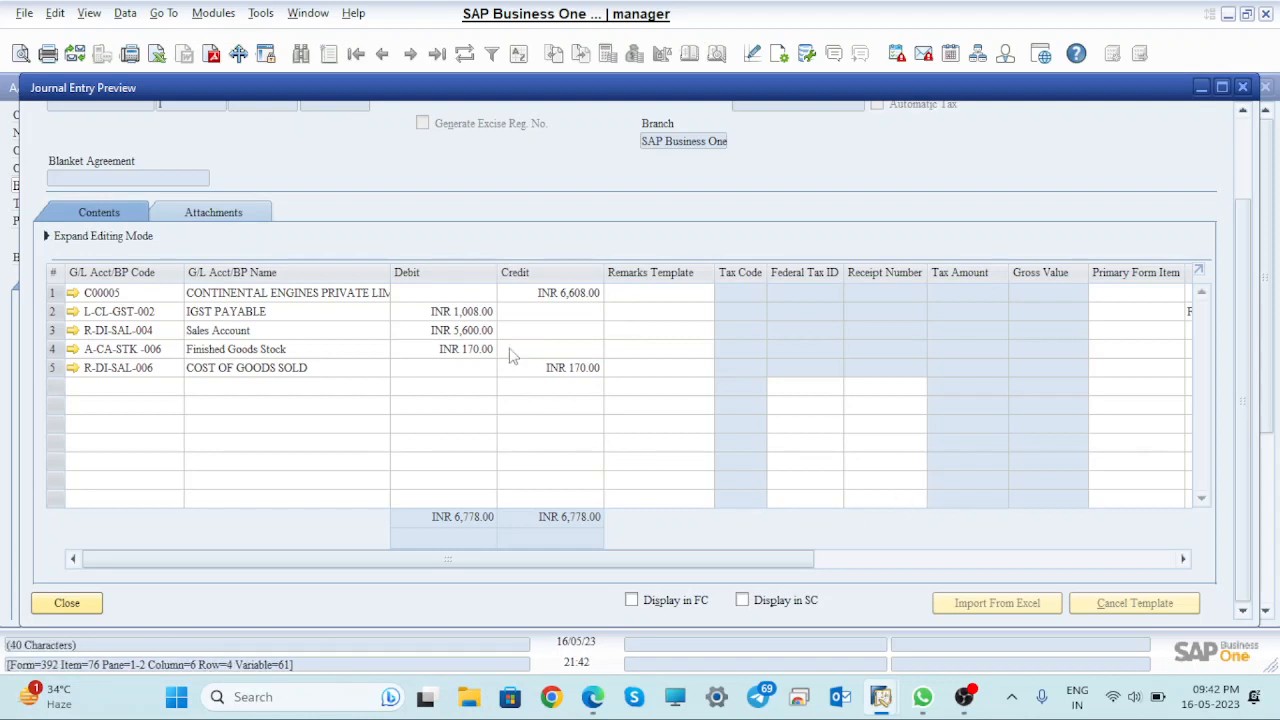
pyautogui.click(1242, 88)
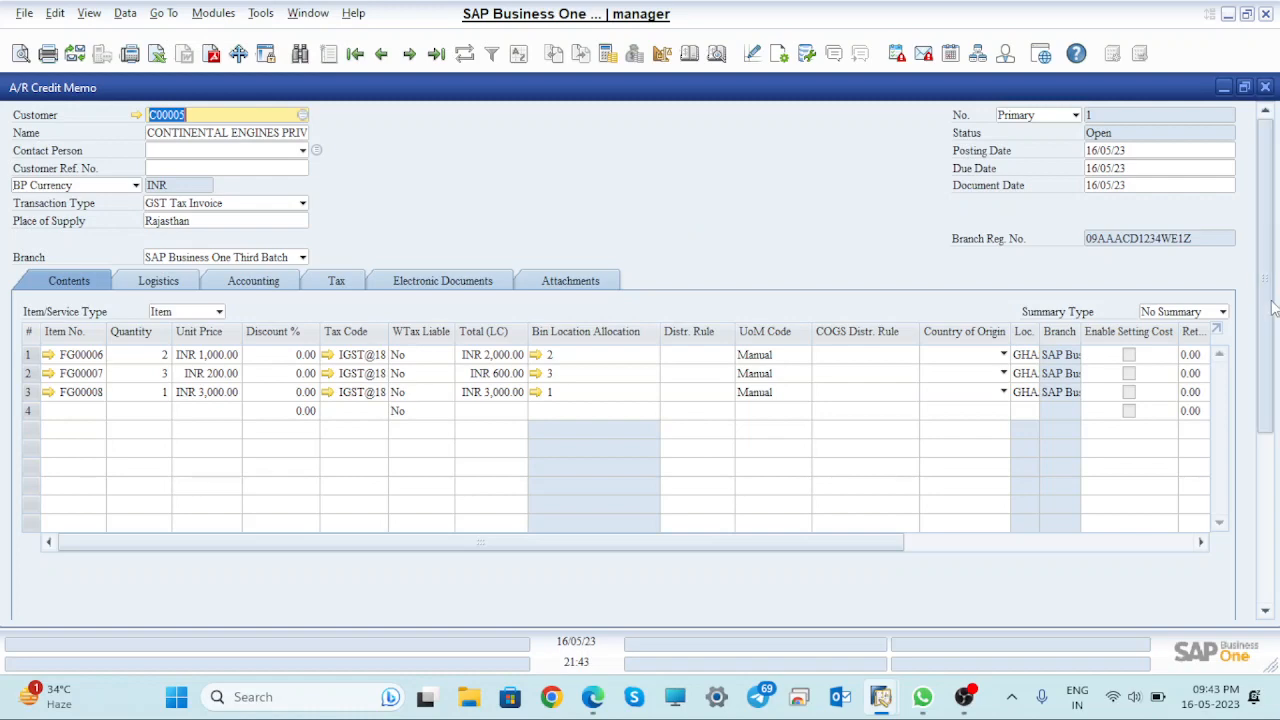
# - Add the A/R credit memo with Add & View and confirm adding it as an unchangeable document
pyautogui.scroll(-1, 1277, 349)
pyautogui.scroll(-4, 1277, 349)
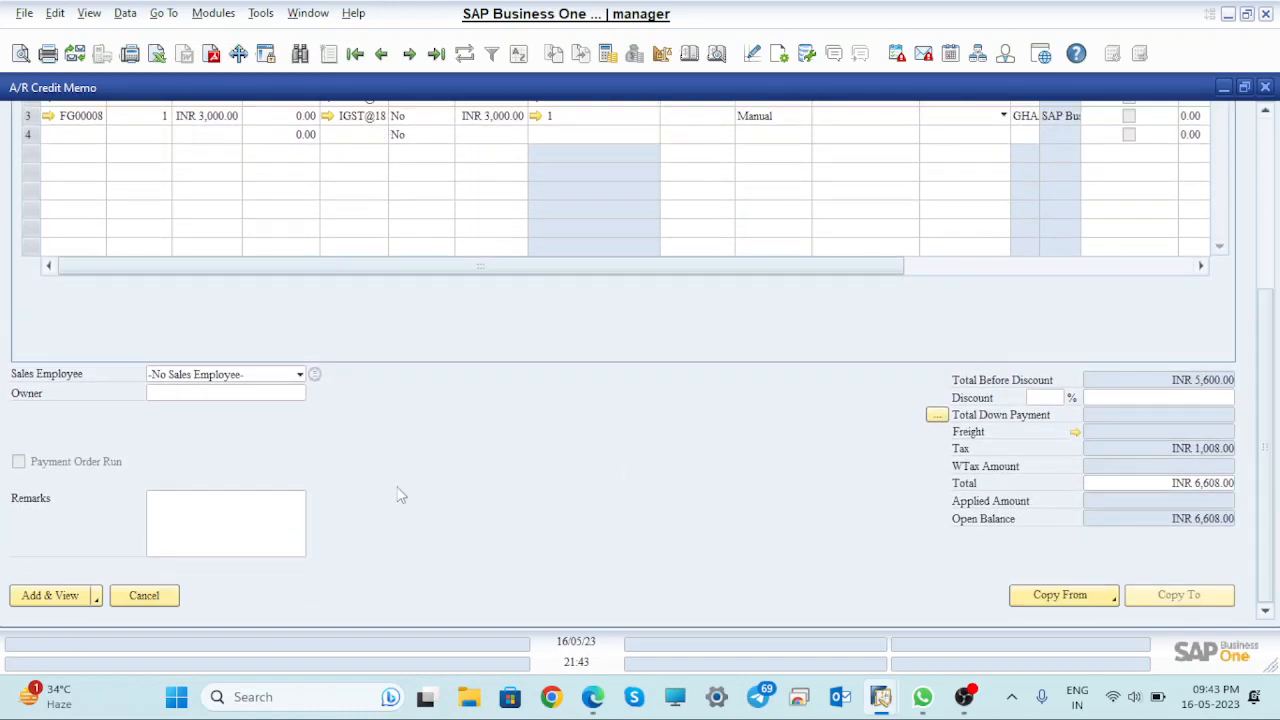
pyautogui.click(64, 598)
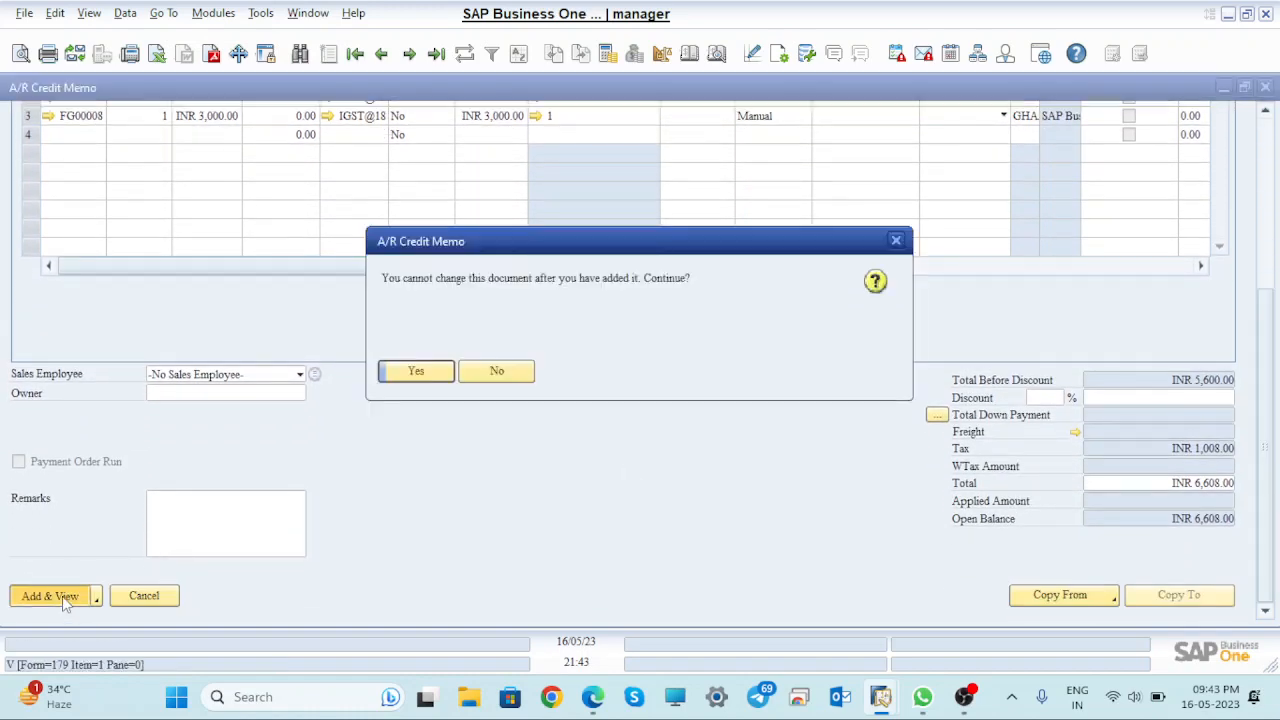
pyautogui.click(437, 371)
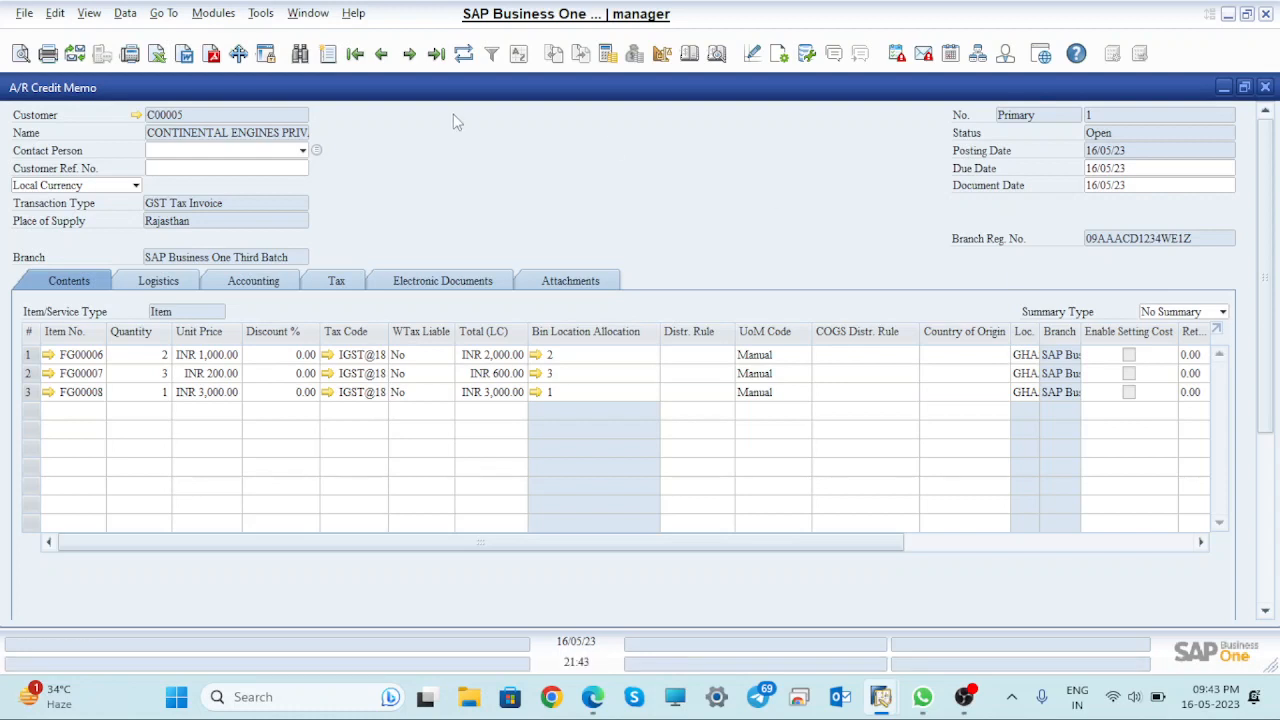
# - Show the print preview of the added credit memo, look through the credit note and batch report, and close both
pyautogui.click(27, 60)
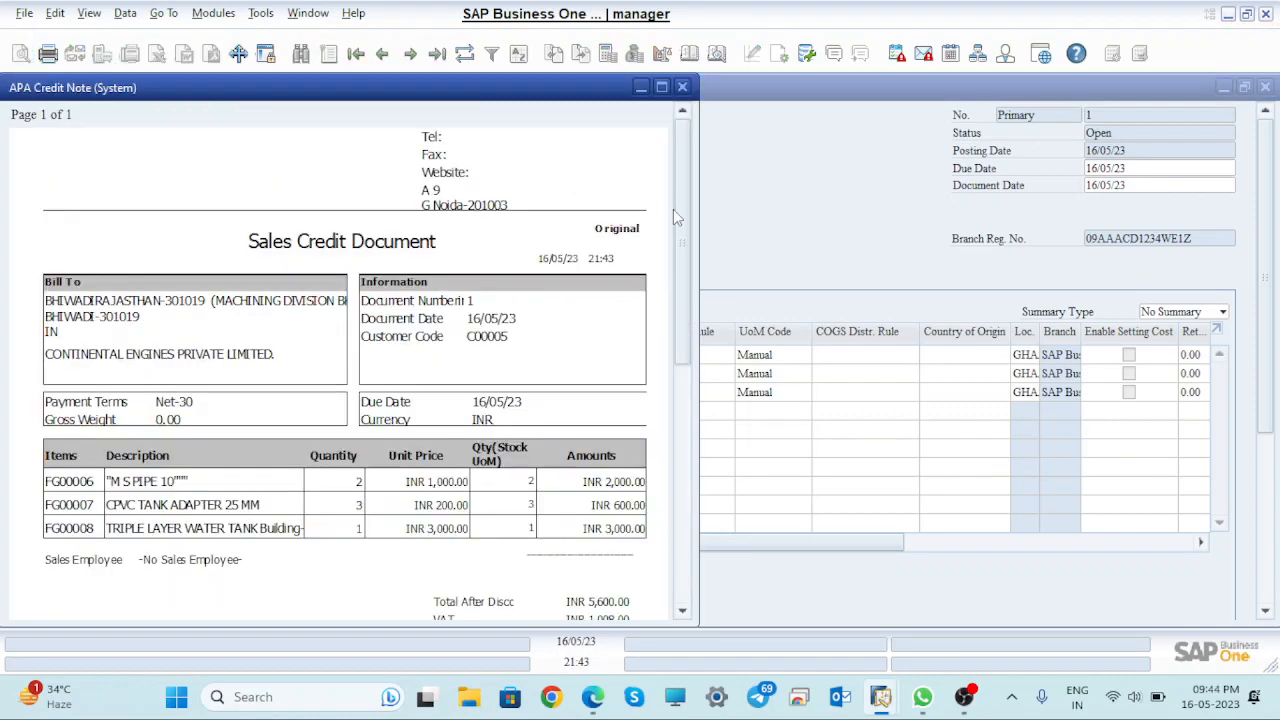
pyautogui.moveTo(689, 145)
pyautogui.mouseDown()
pyautogui.moveTo(706, 363)
pyautogui.moveTo(705, 94)
pyautogui.mouseUp()
pyautogui.click(686, 88)
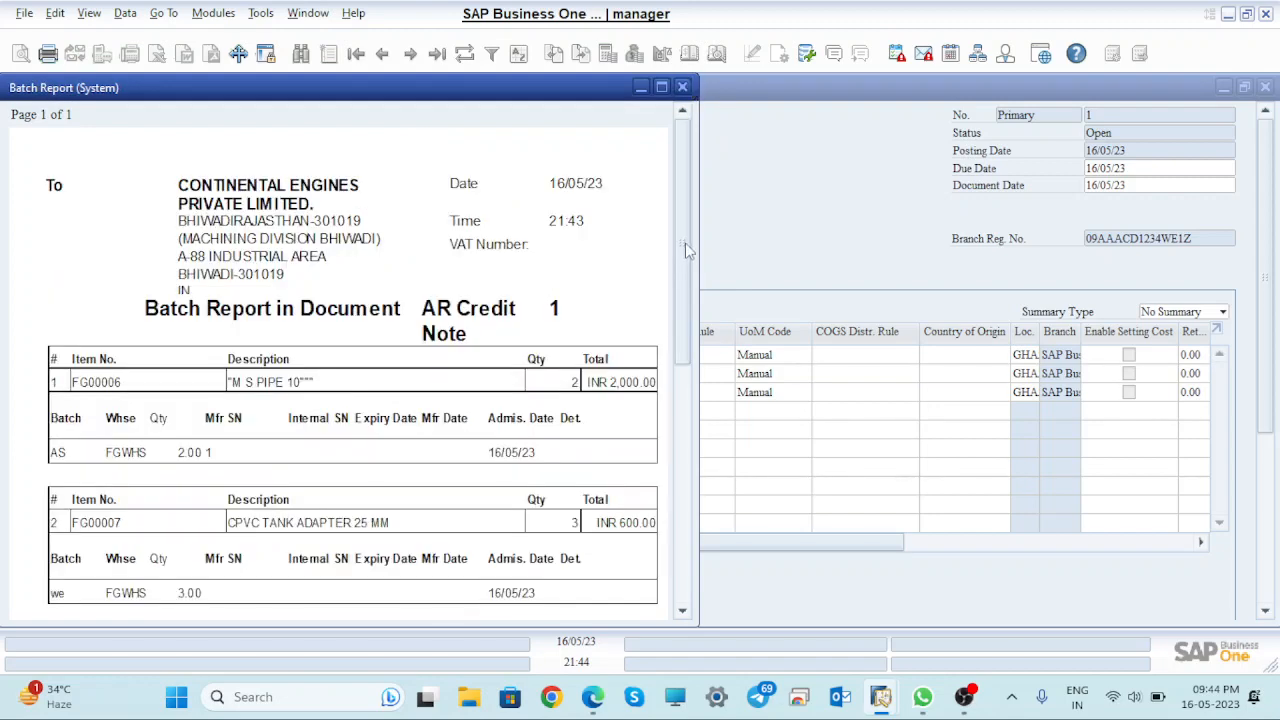
pyautogui.click(682, 87)
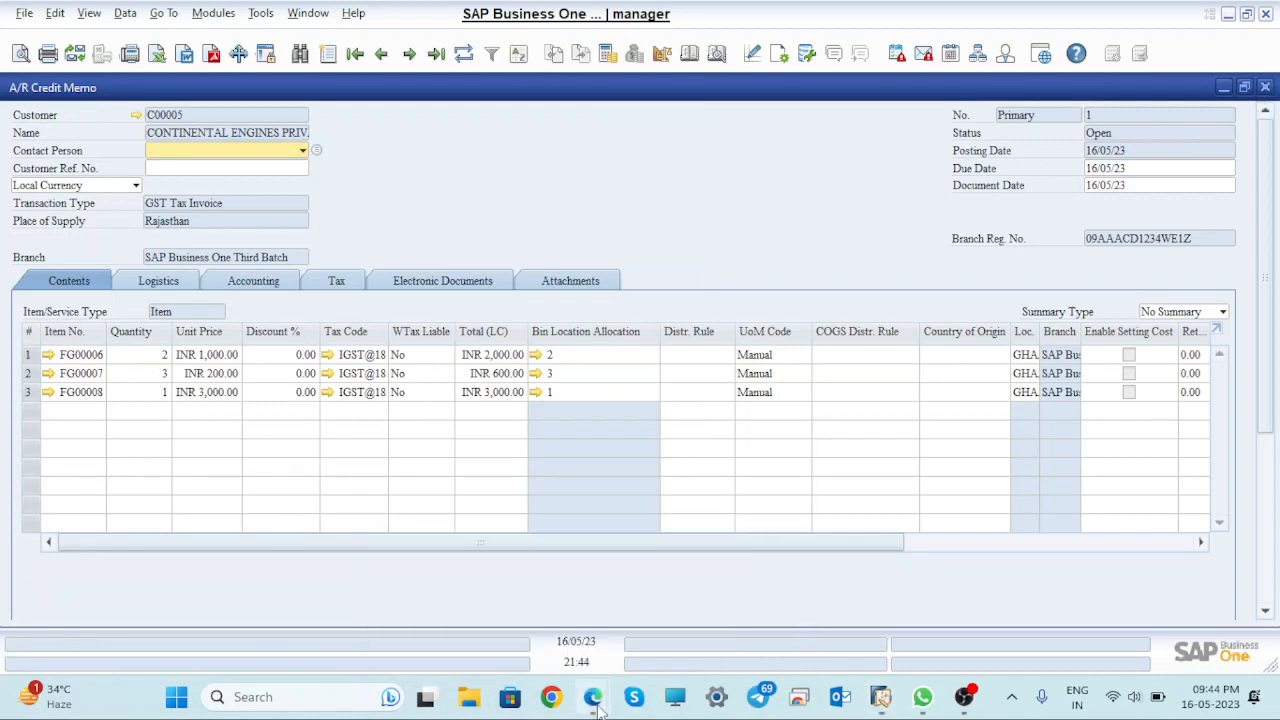
pyautogui.moveTo(592, 697)
pyautogui.click(489, 626)
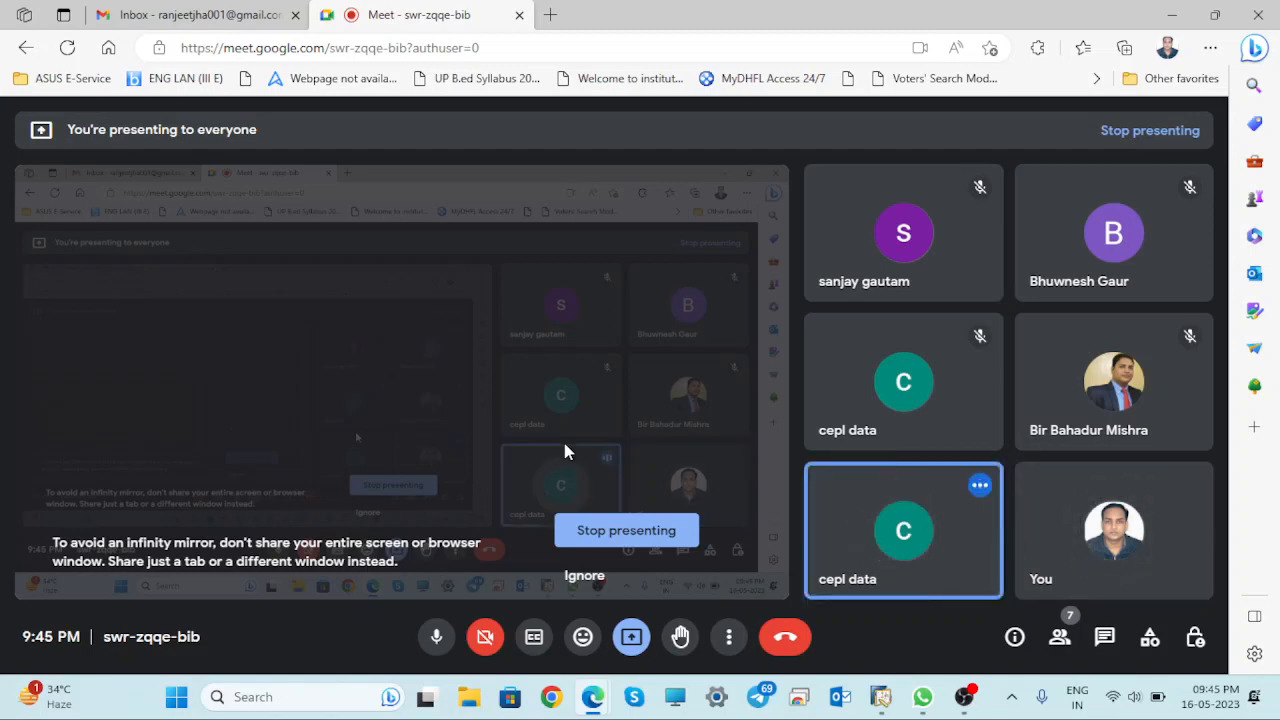
pyautogui.moveTo(881, 700)
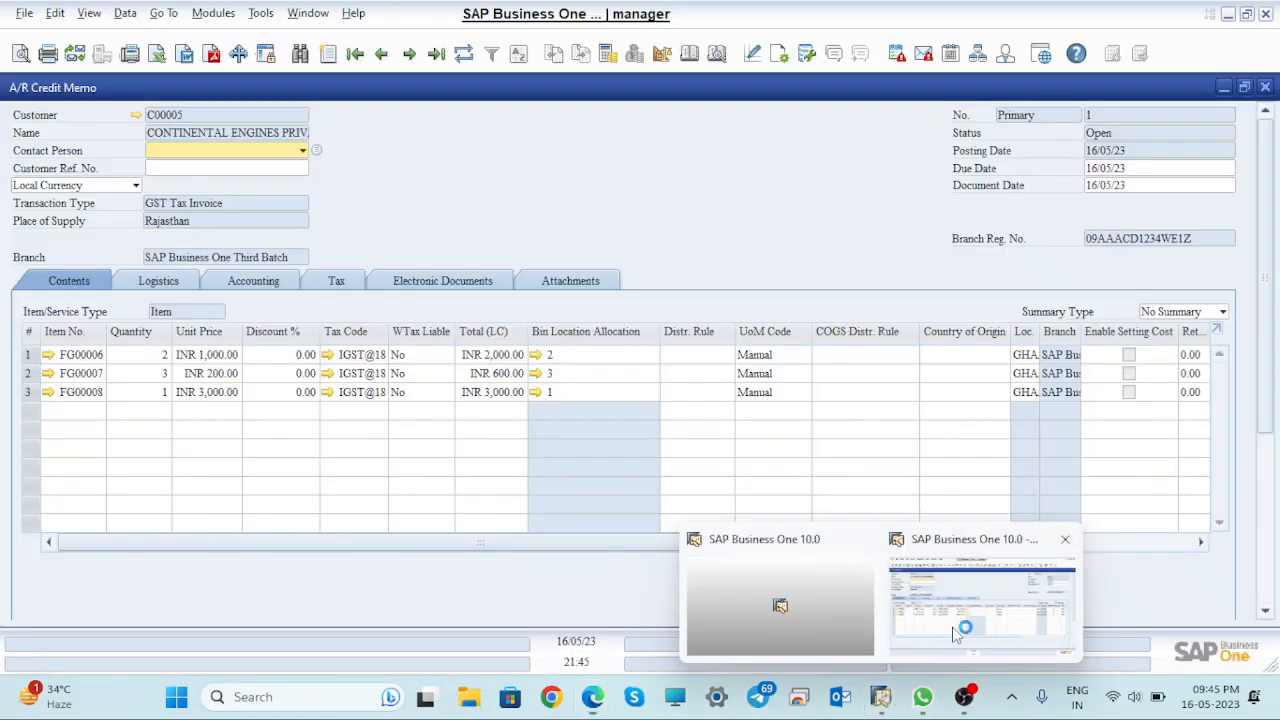
pyautogui.click(960, 624)
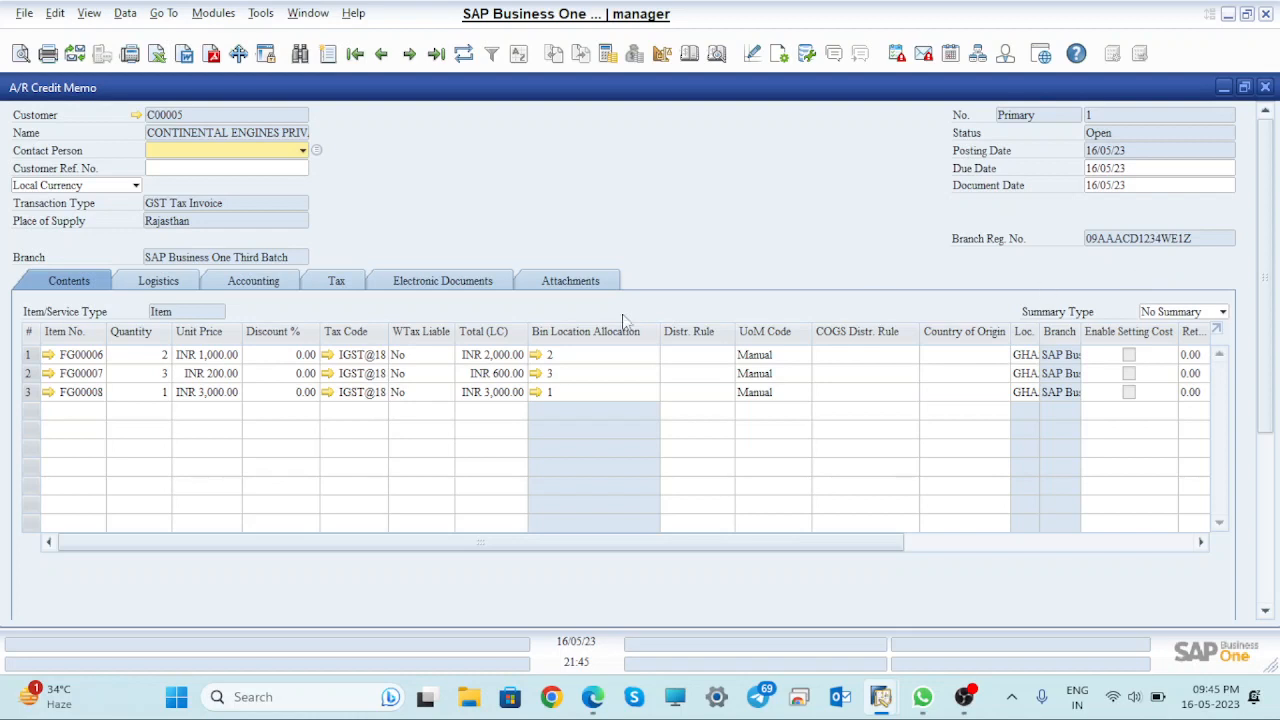
# - Review the tax details and item lines of the added A/R credit memo, then close the document
pyautogui.click(341, 282)
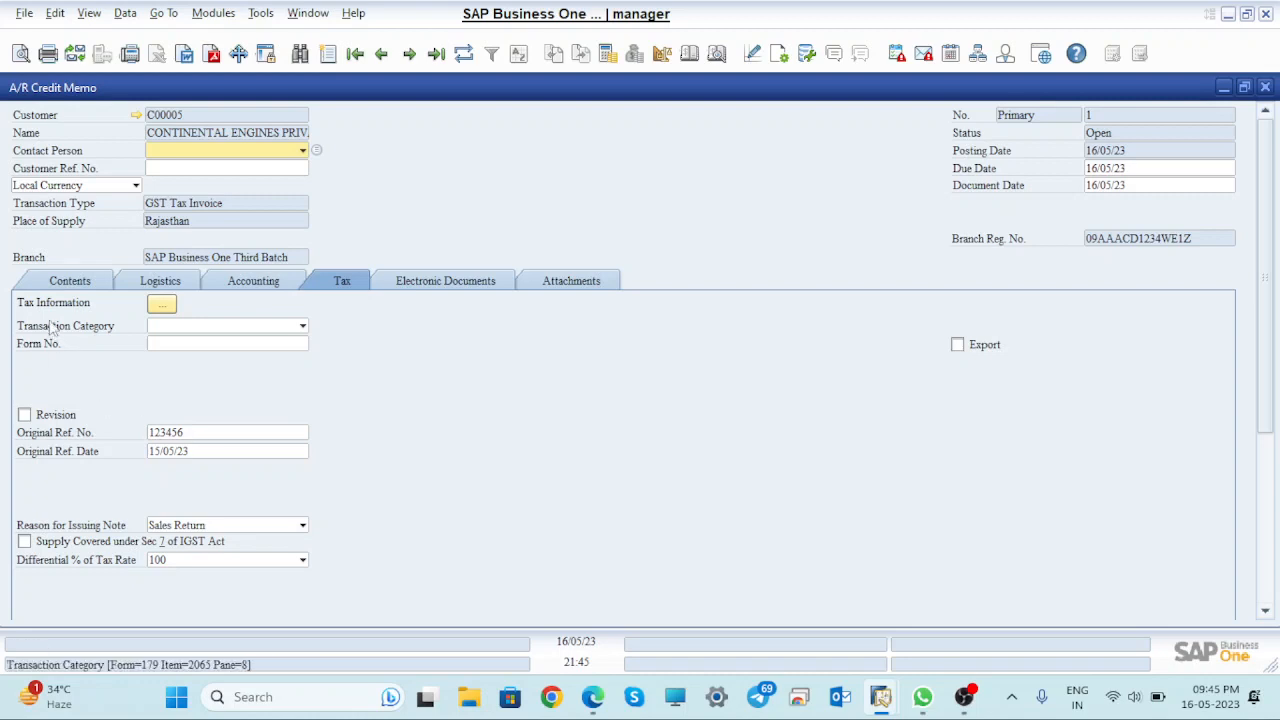
pyautogui.click(60, 281)
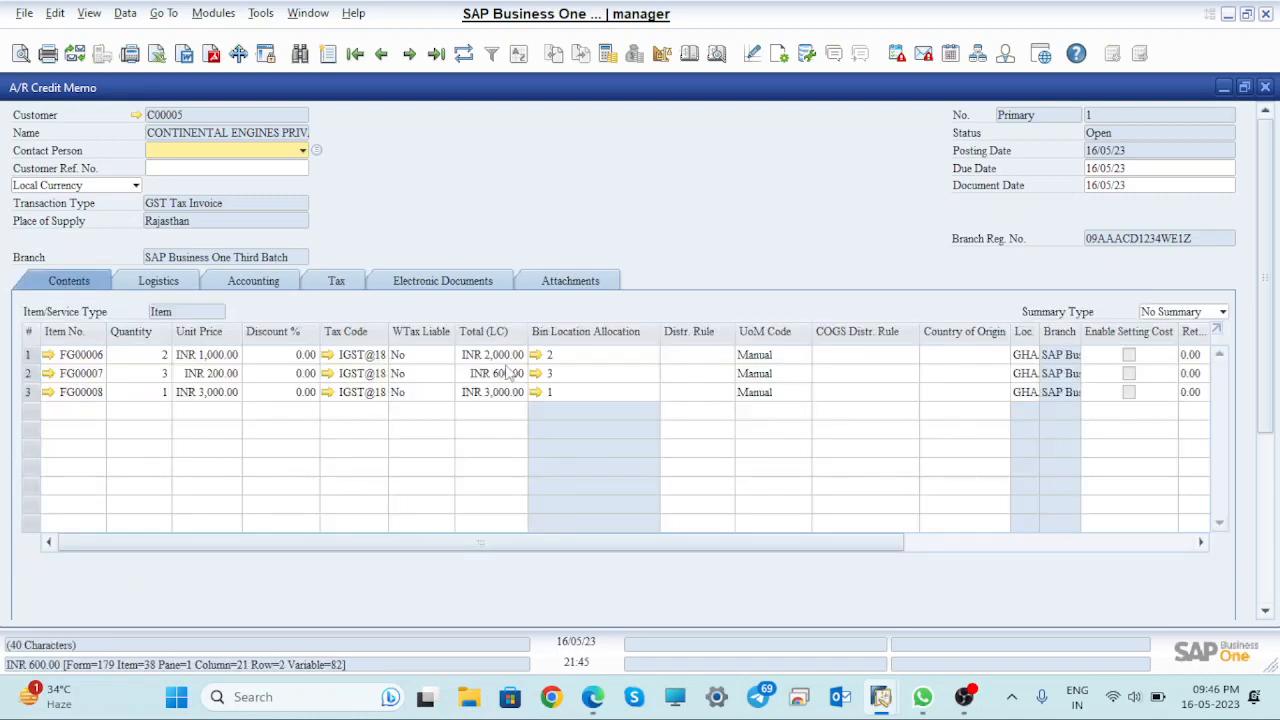
pyautogui.click(1266, 88)
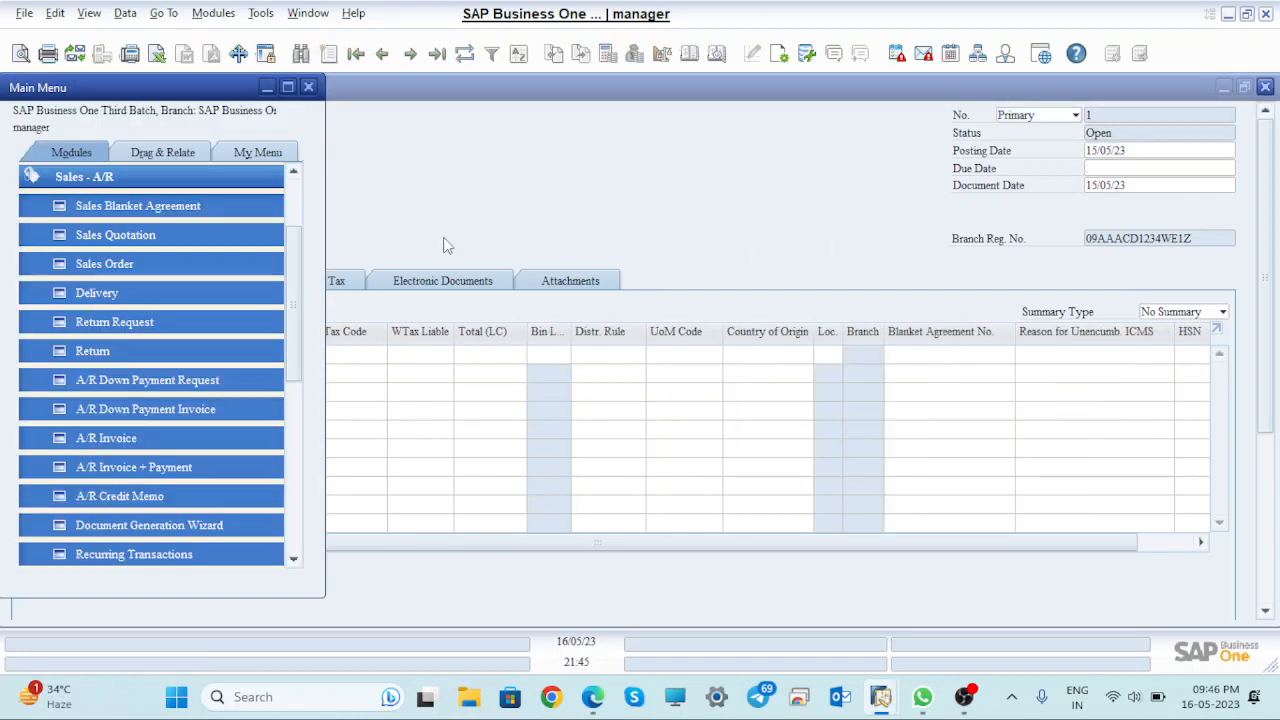
# - Open a new A/R Invoice form from the Sales - A/R module
pyautogui.click(38, 180)
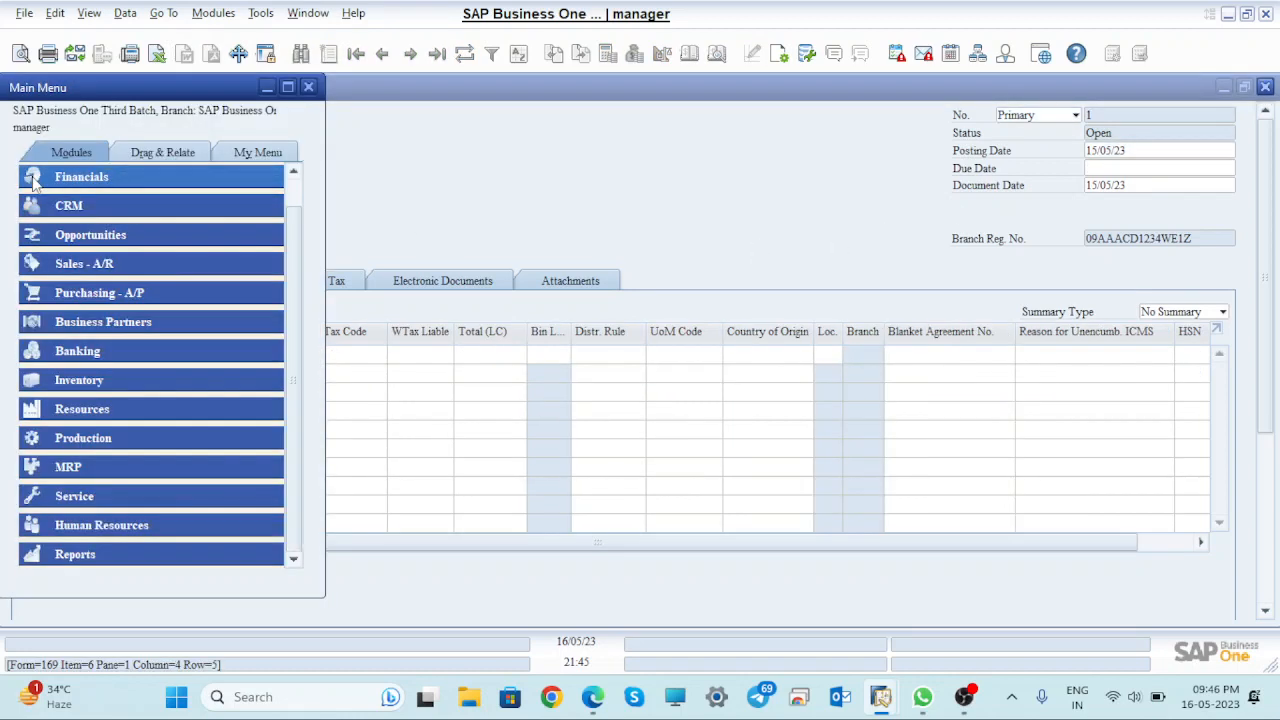
pyautogui.click(87, 266)
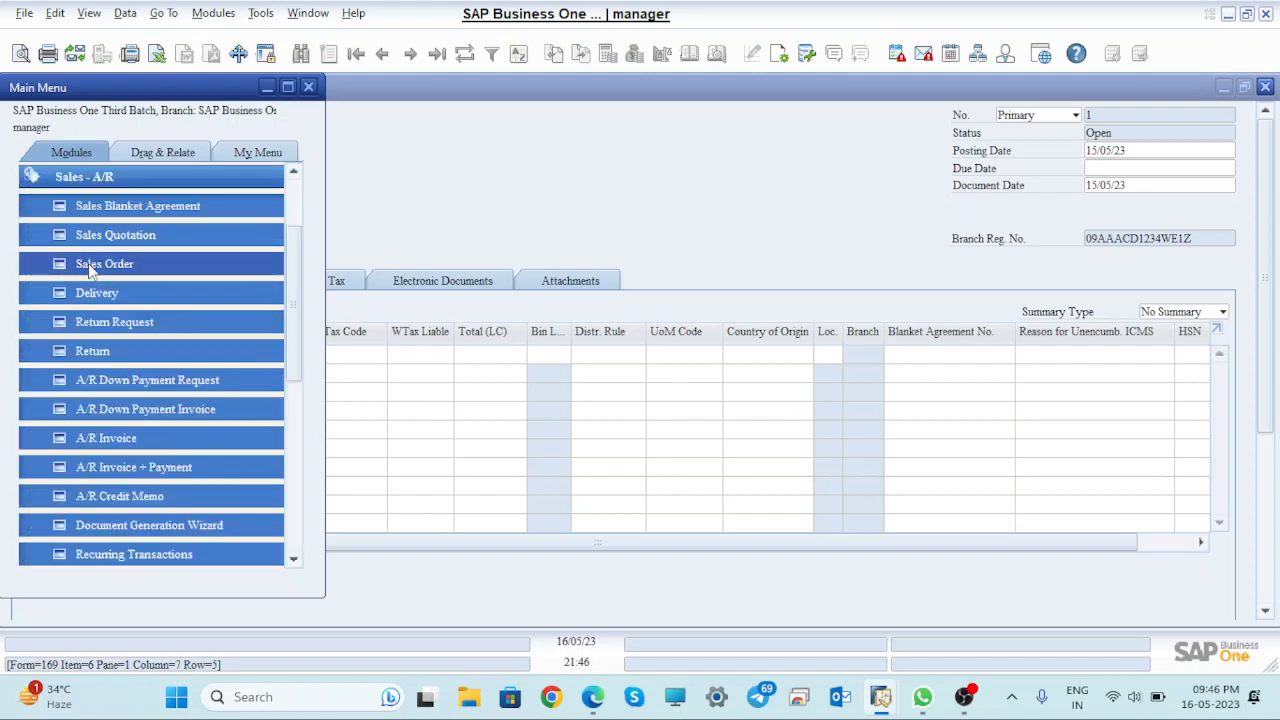
pyautogui.click(118, 438)
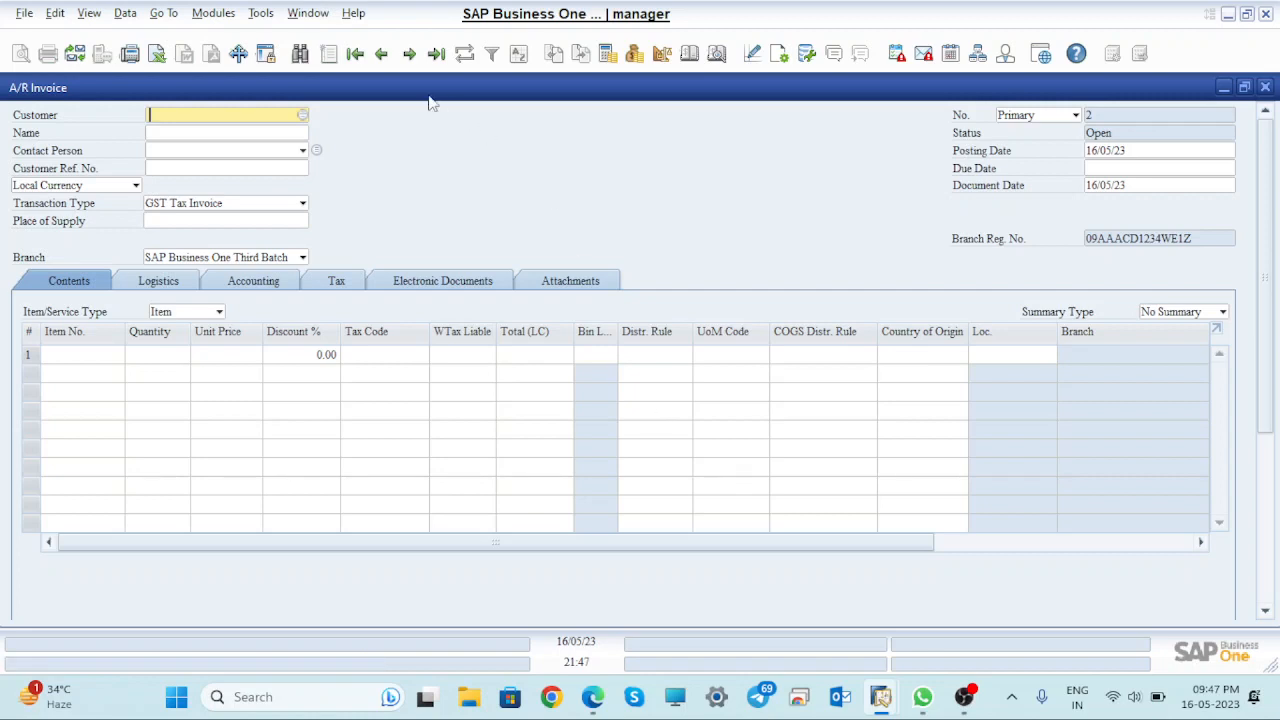
# - Display the last A/R invoice record and examine its journal entry postings, then close the journal entry
pyautogui.click(440, 58)
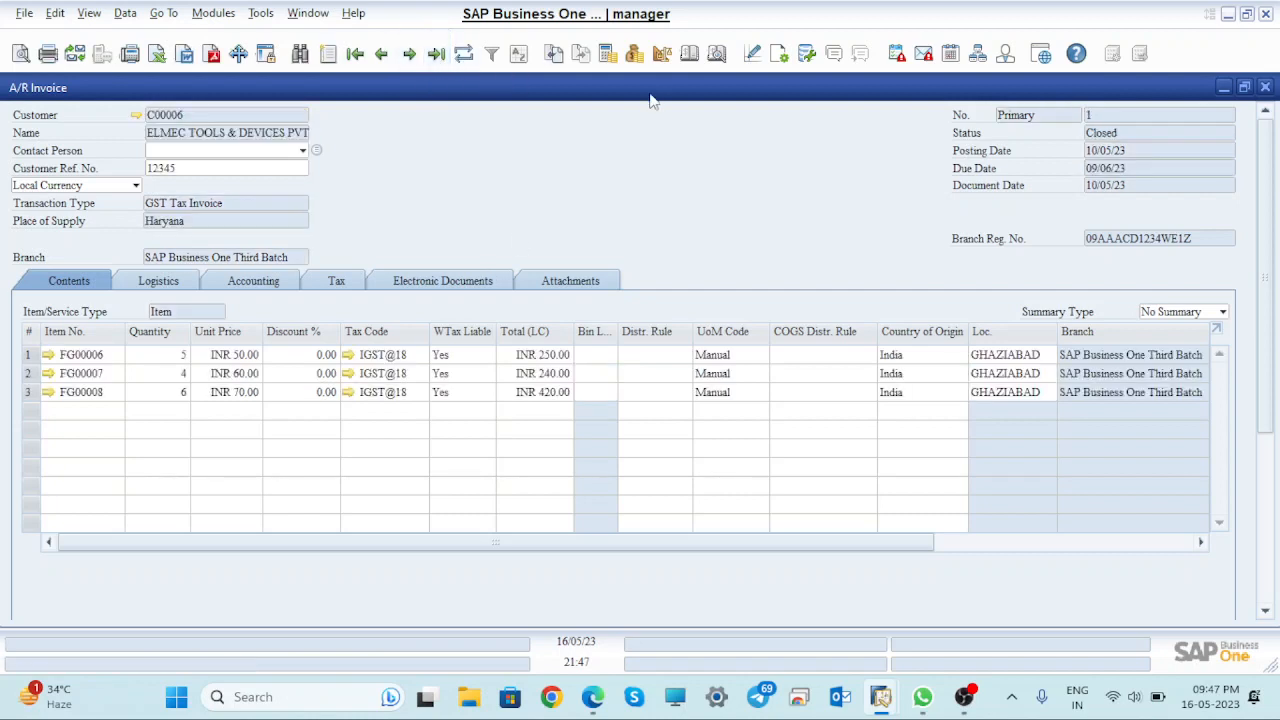
pyautogui.click(719, 60)
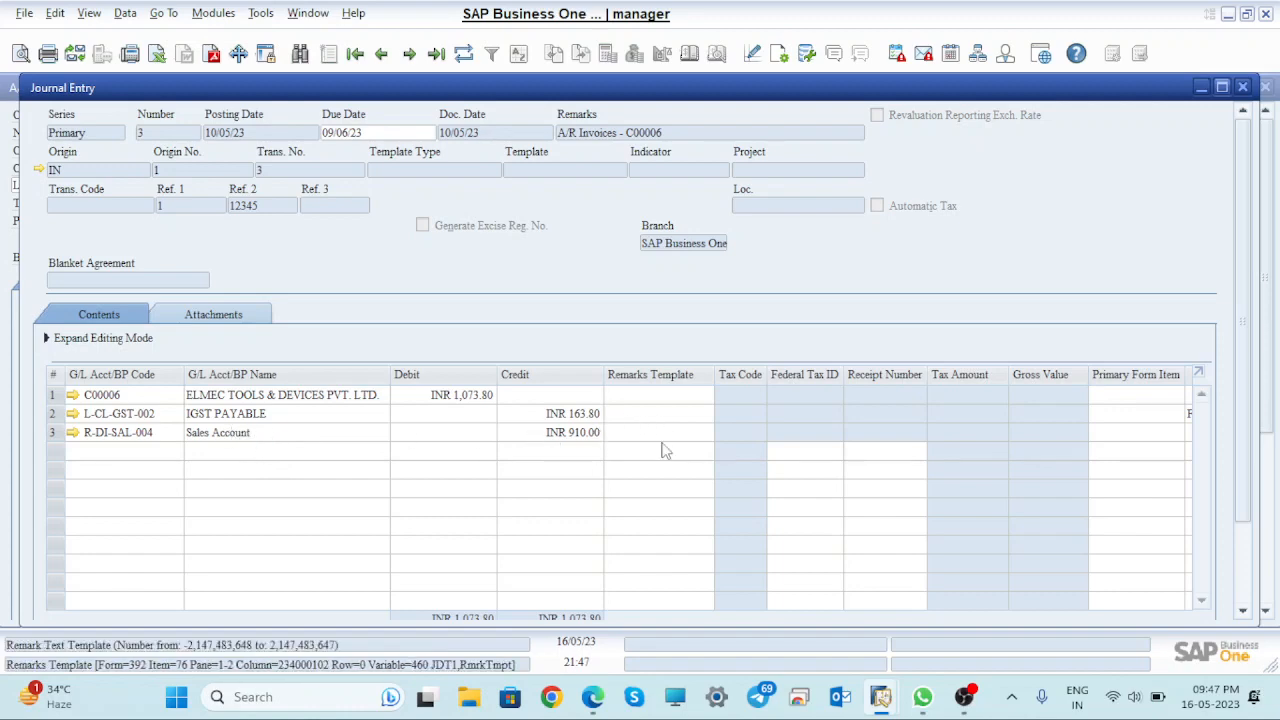
pyautogui.click(1242, 87)
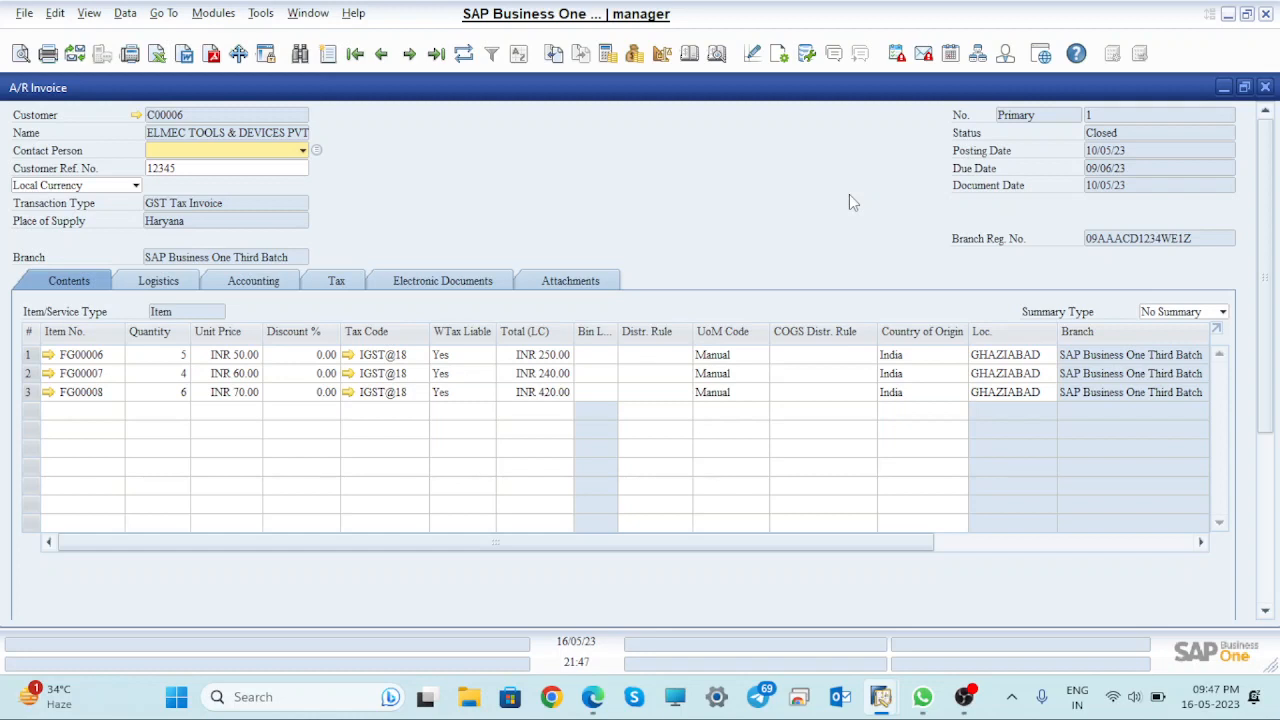
# - Start a new A/R Invoice with transaction type GST Debit Memo, and look through the customer list without choosing one
pyautogui.hotkey('ctrl', 'a')
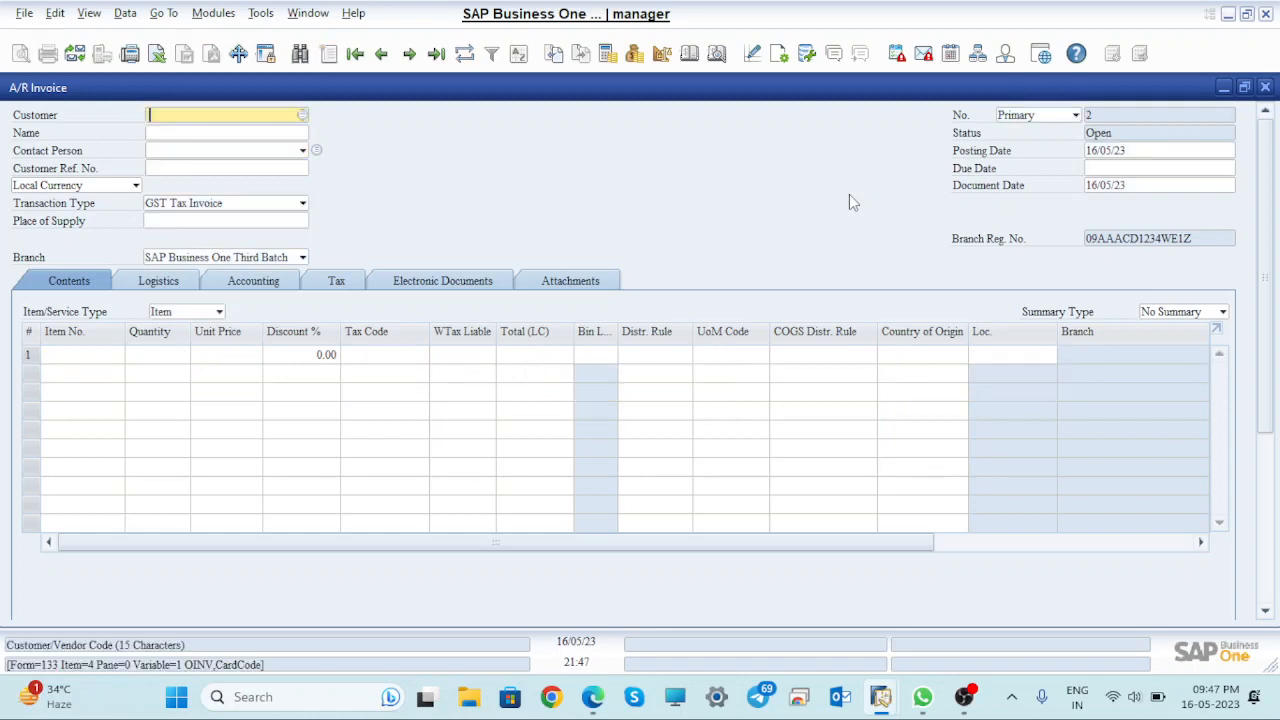
pyautogui.click(280, 204)
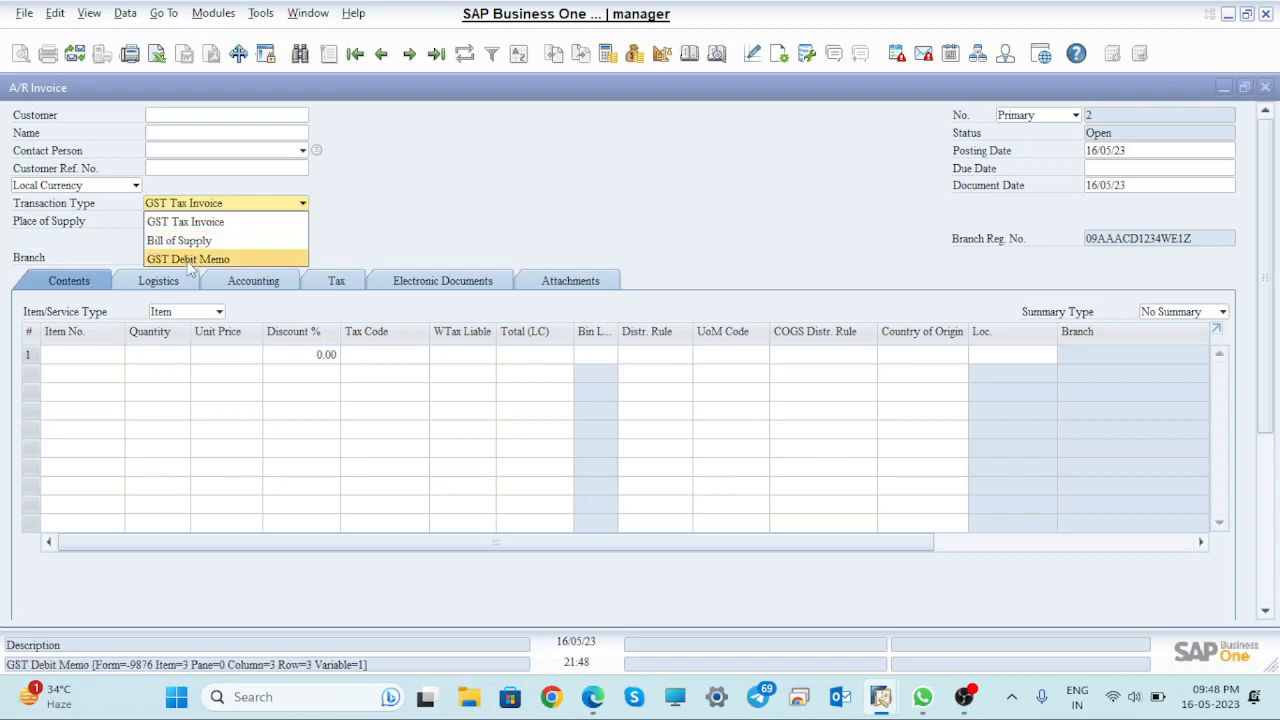
pyautogui.click(195, 261)
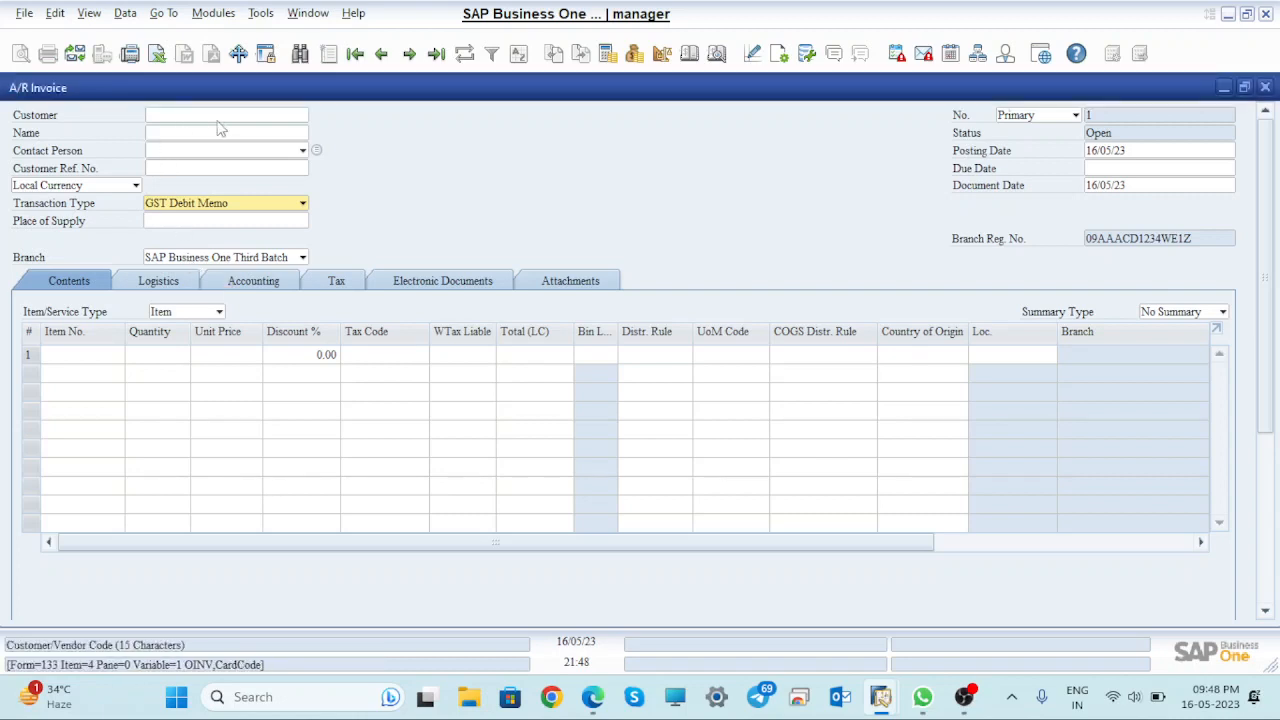
pyautogui.click(258, 115)
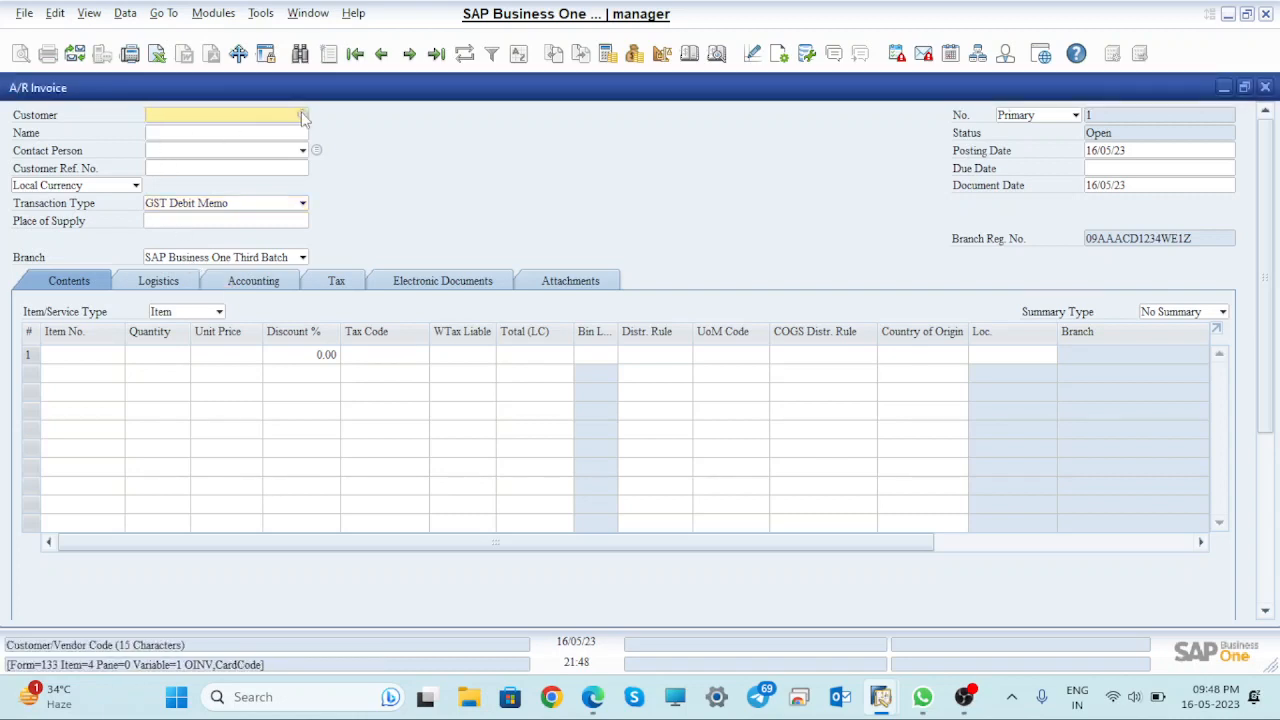
pyautogui.click(304, 116)
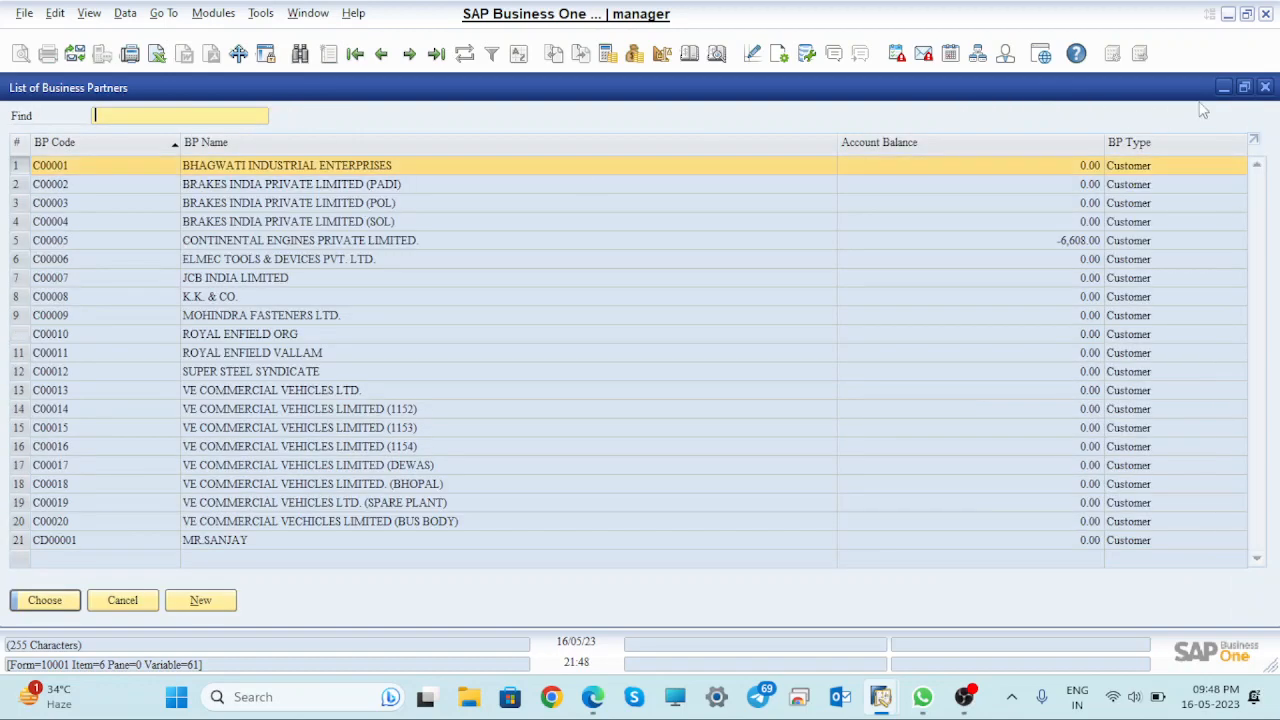
pyautogui.click(1266, 88)
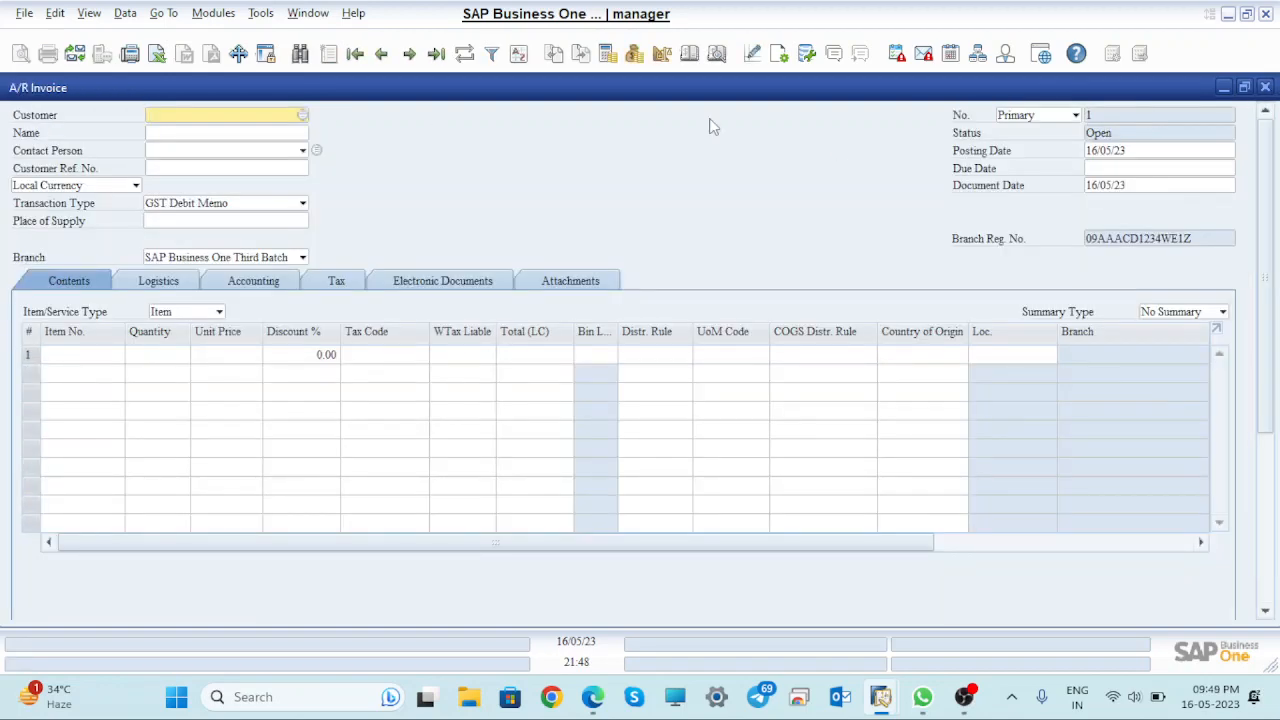
# - Set the transaction type back to GST Tax Invoice and display the last A/R invoice without saving, then close the document
pyautogui.click(436, 55)
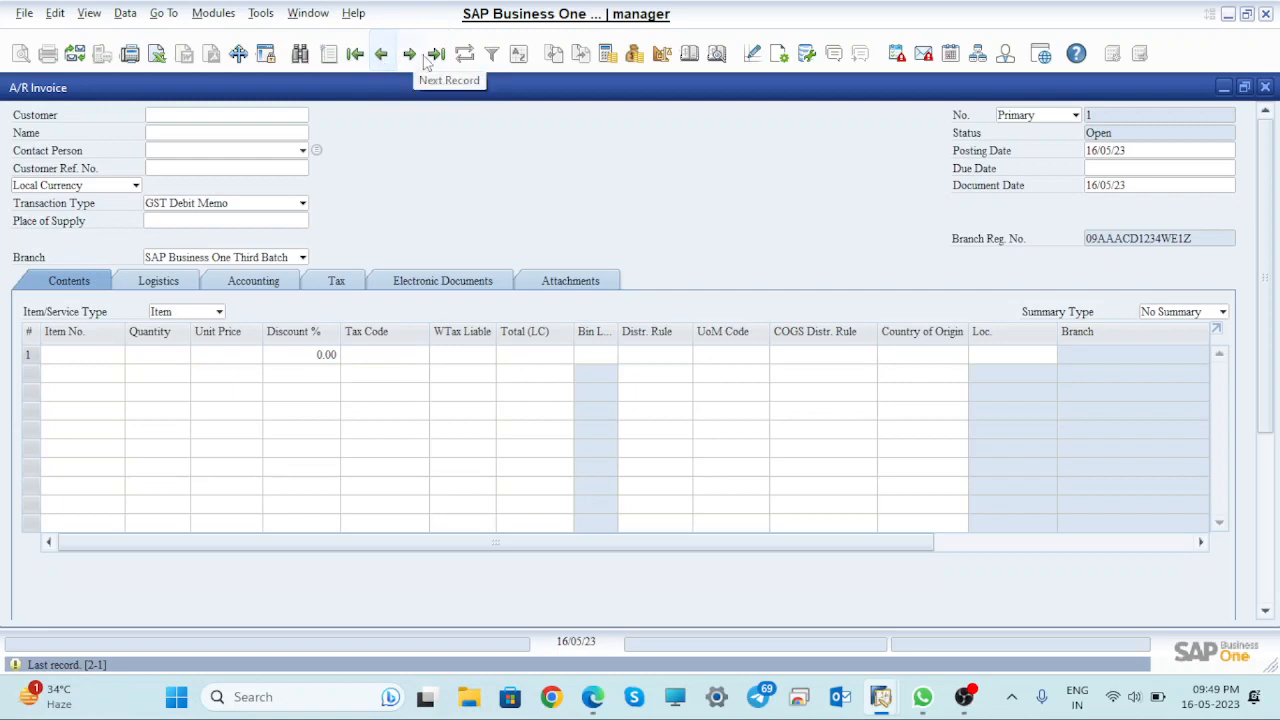
pyautogui.click(287, 205)
pyautogui.click(216, 224)
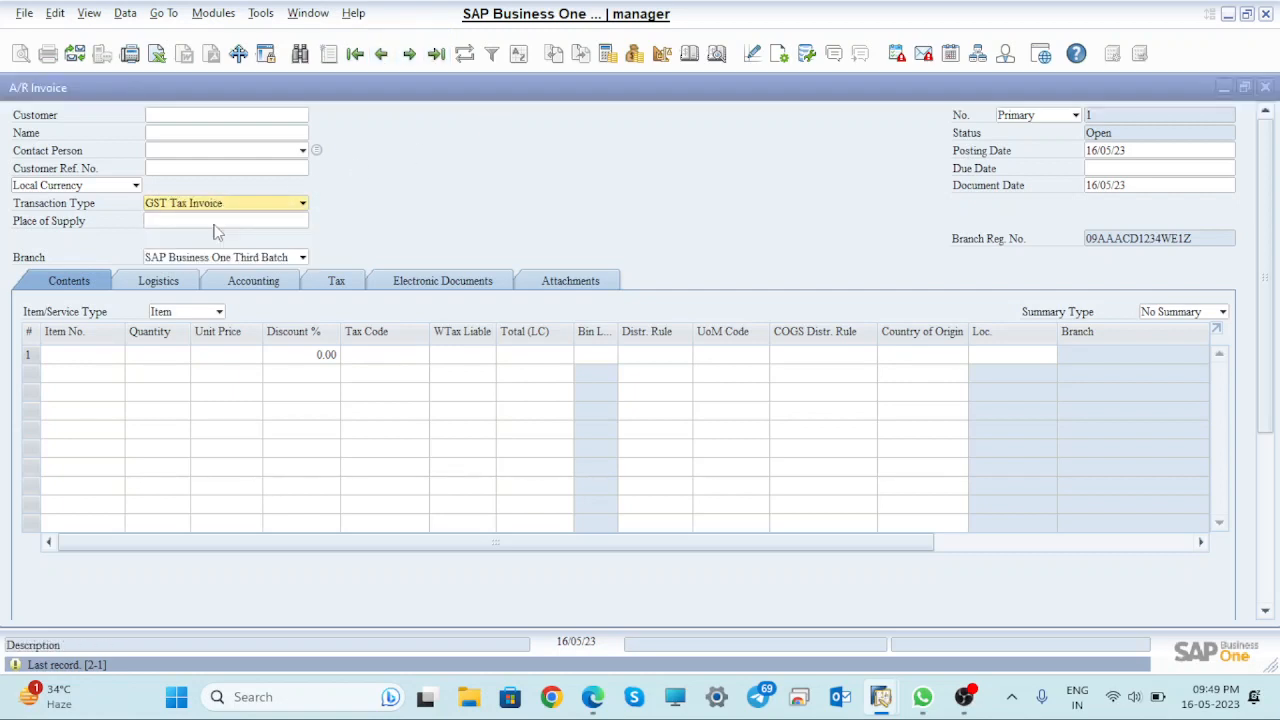
pyautogui.click(438, 54)
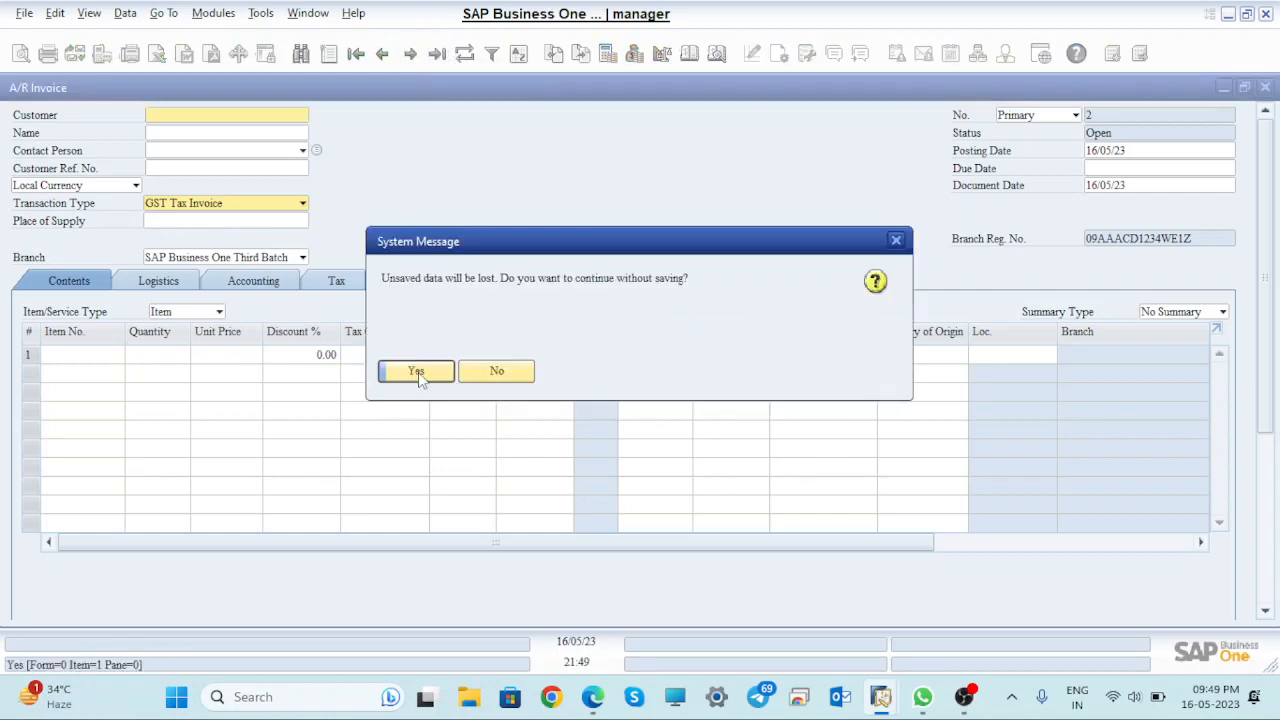
pyautogui.click(418, 373)
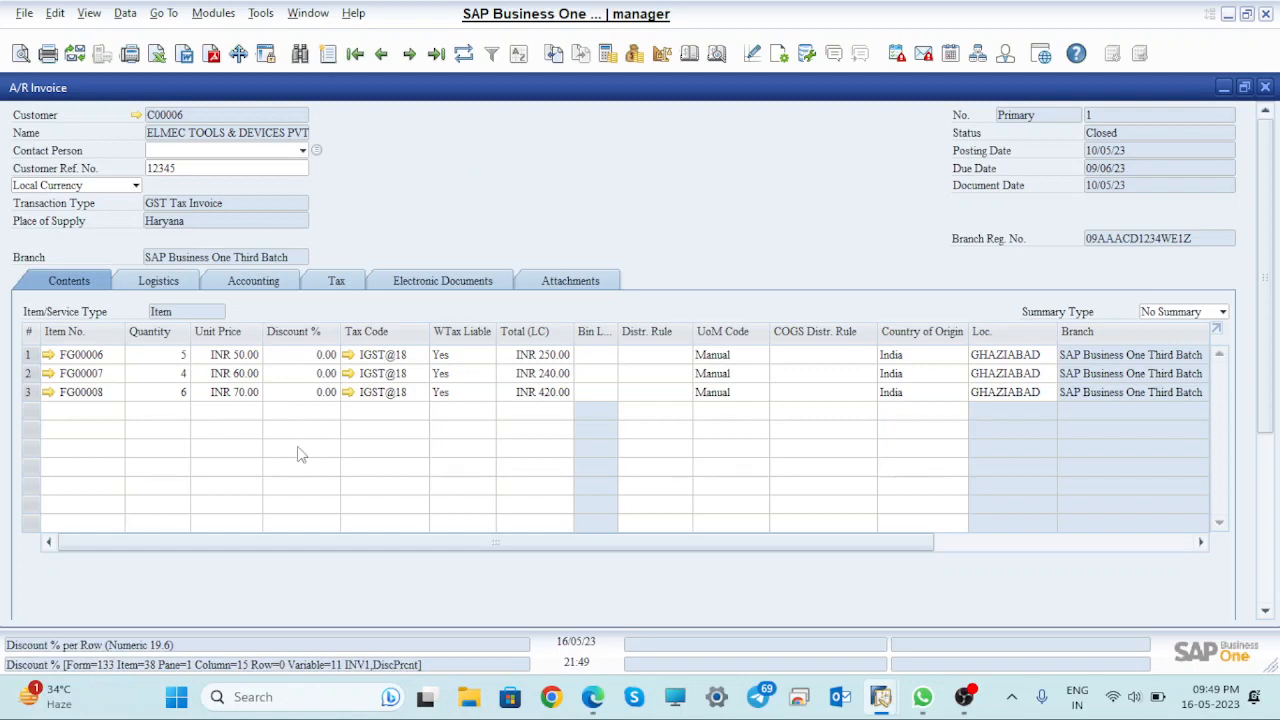
pyautogui.click(1265, 87)
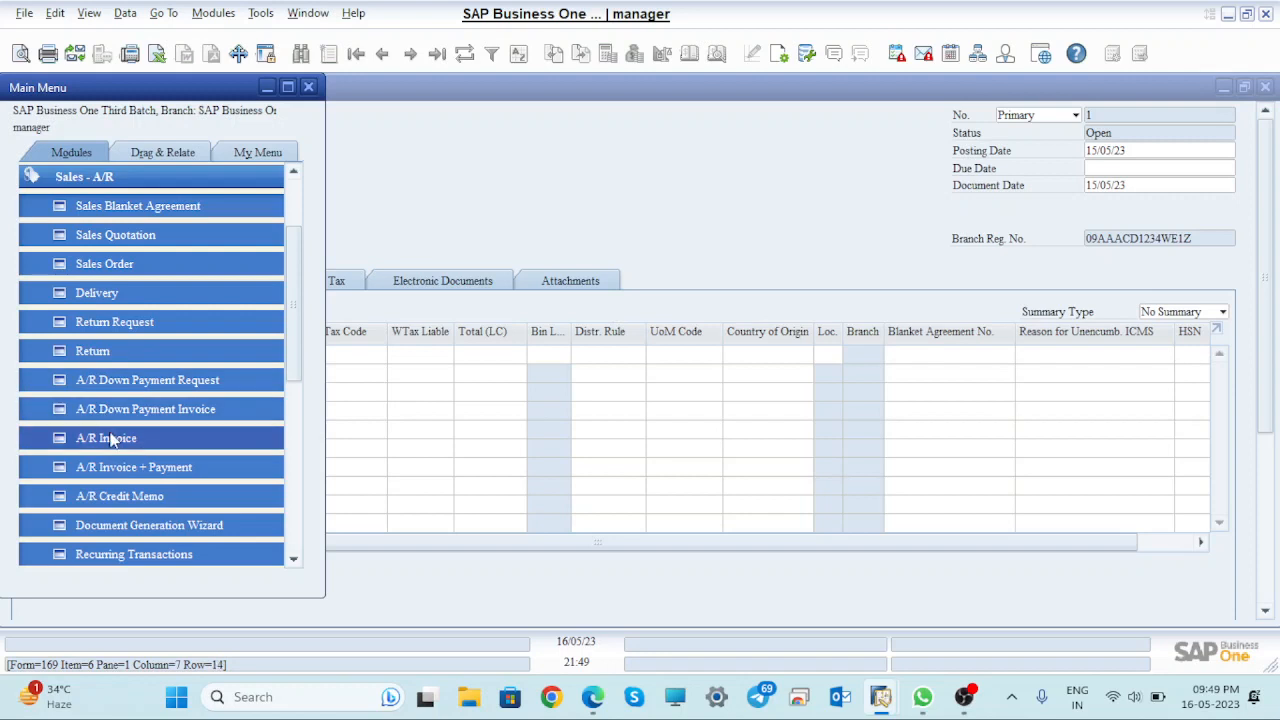
# - Bring up the open A/P Invoice form, set its transaction type to GST Tax Invoice, and display the last record without saving
pyautogui.click(46, 178)
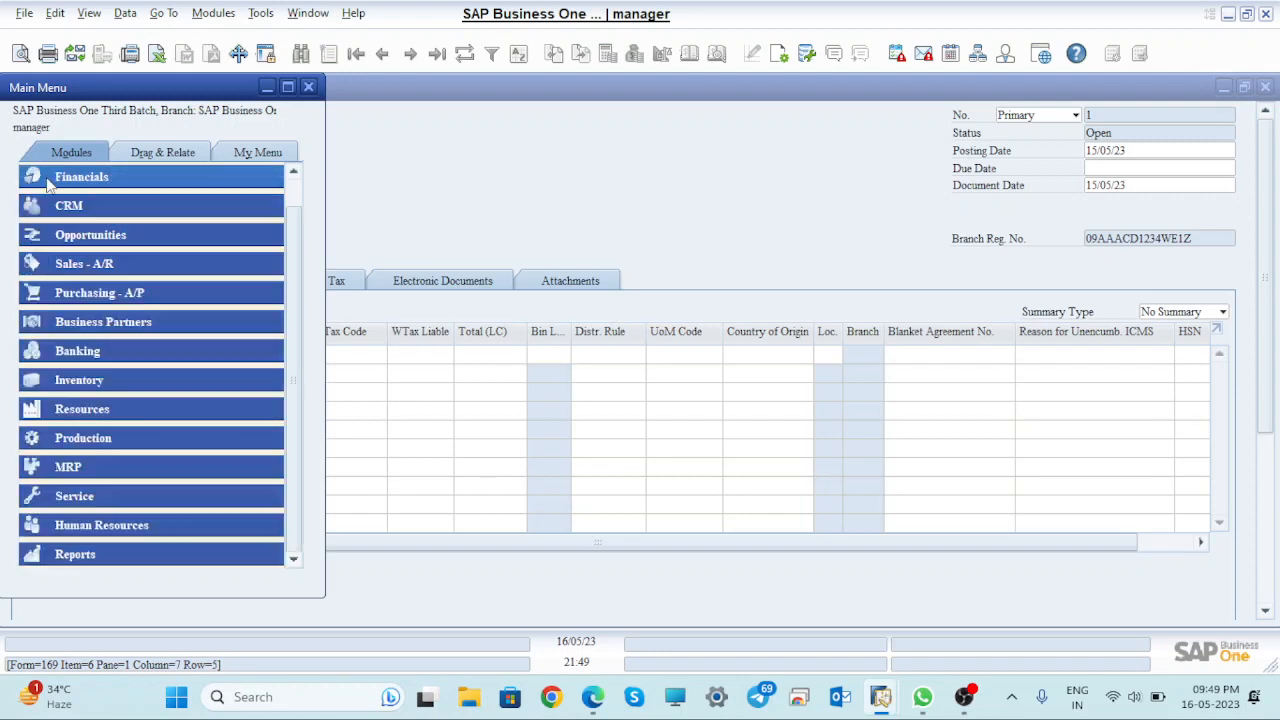
pyautogui.click(502, 242)
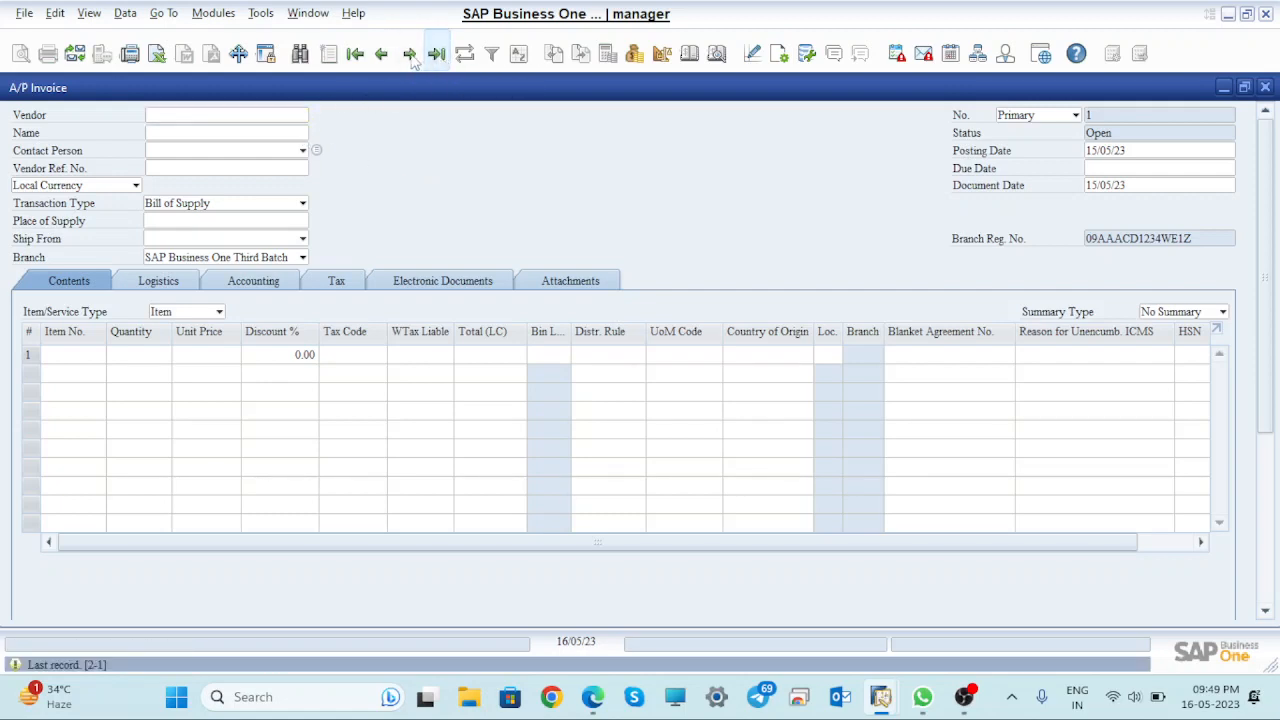
pyautogui.click(293, 207)
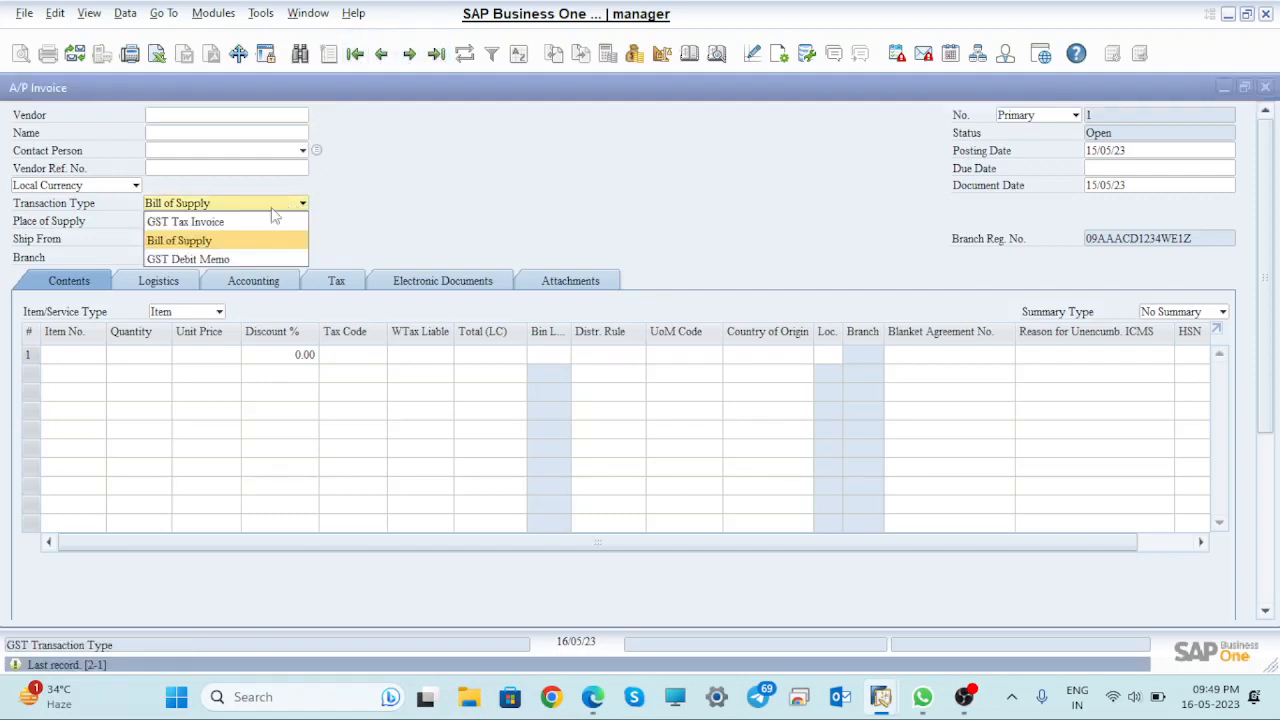
pyautogui.click(225, 218)
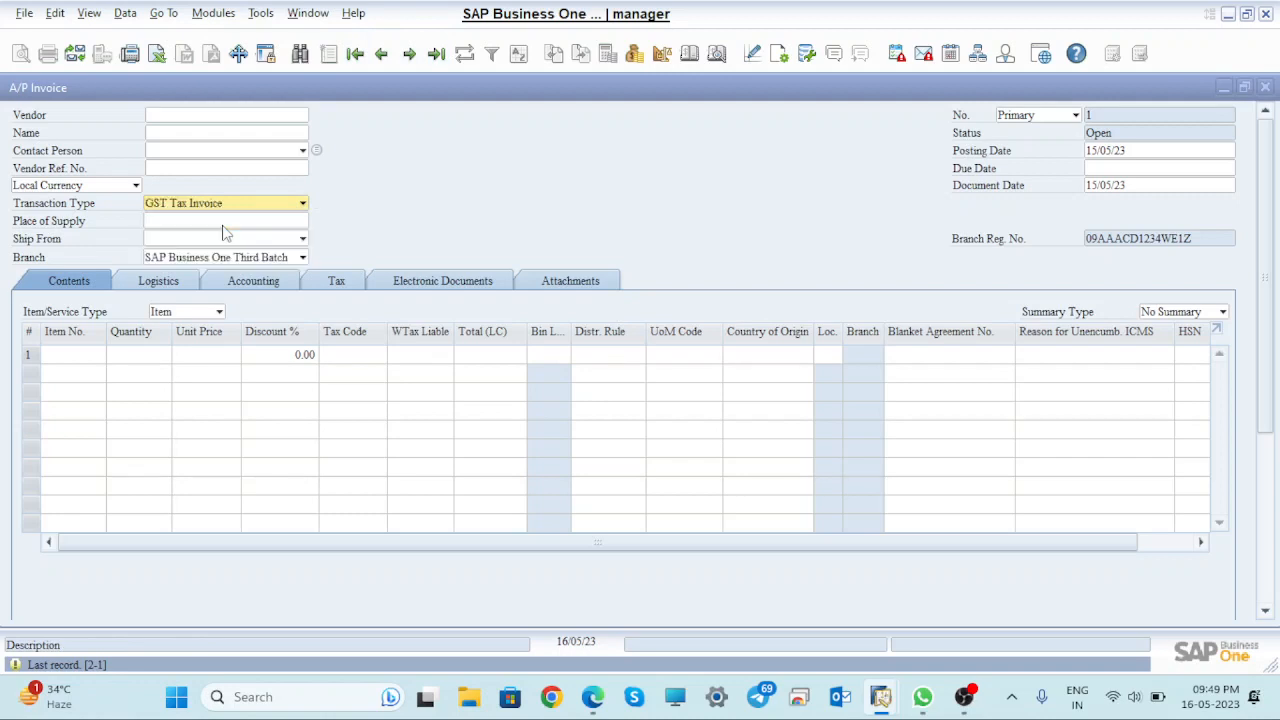
pyautogui.click(436, 54)
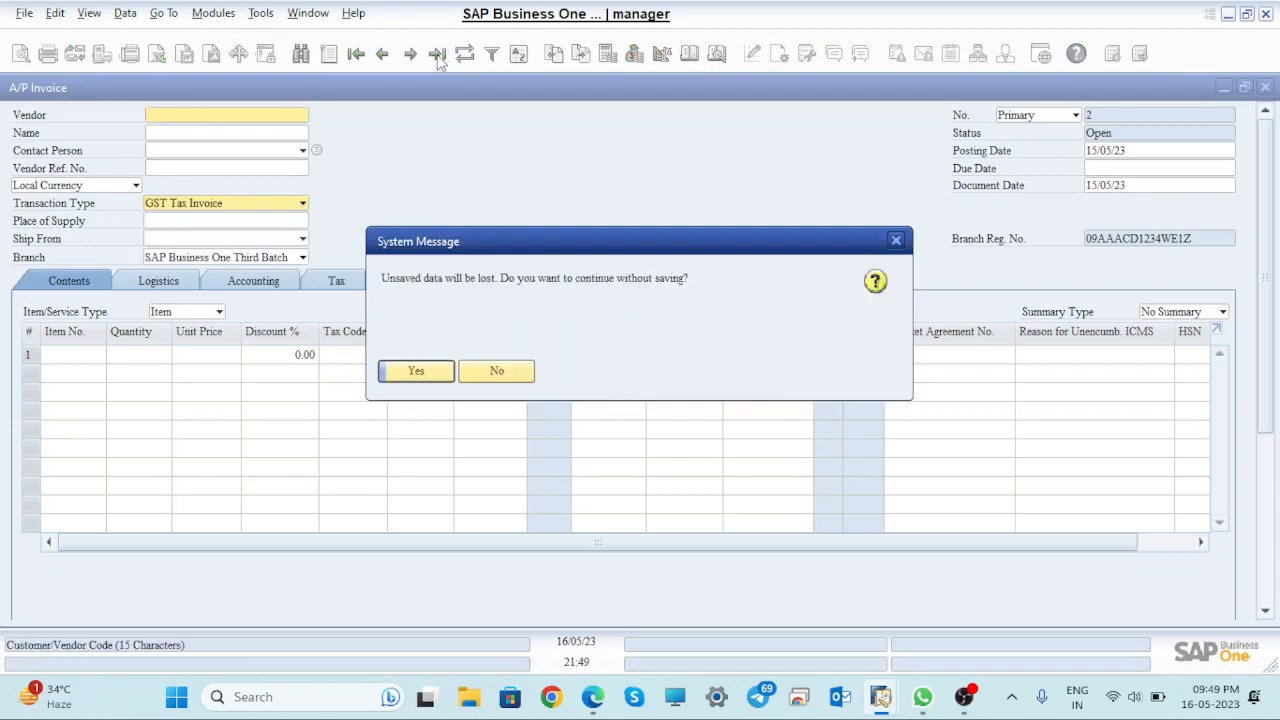
pyautogui.click(416, 373)
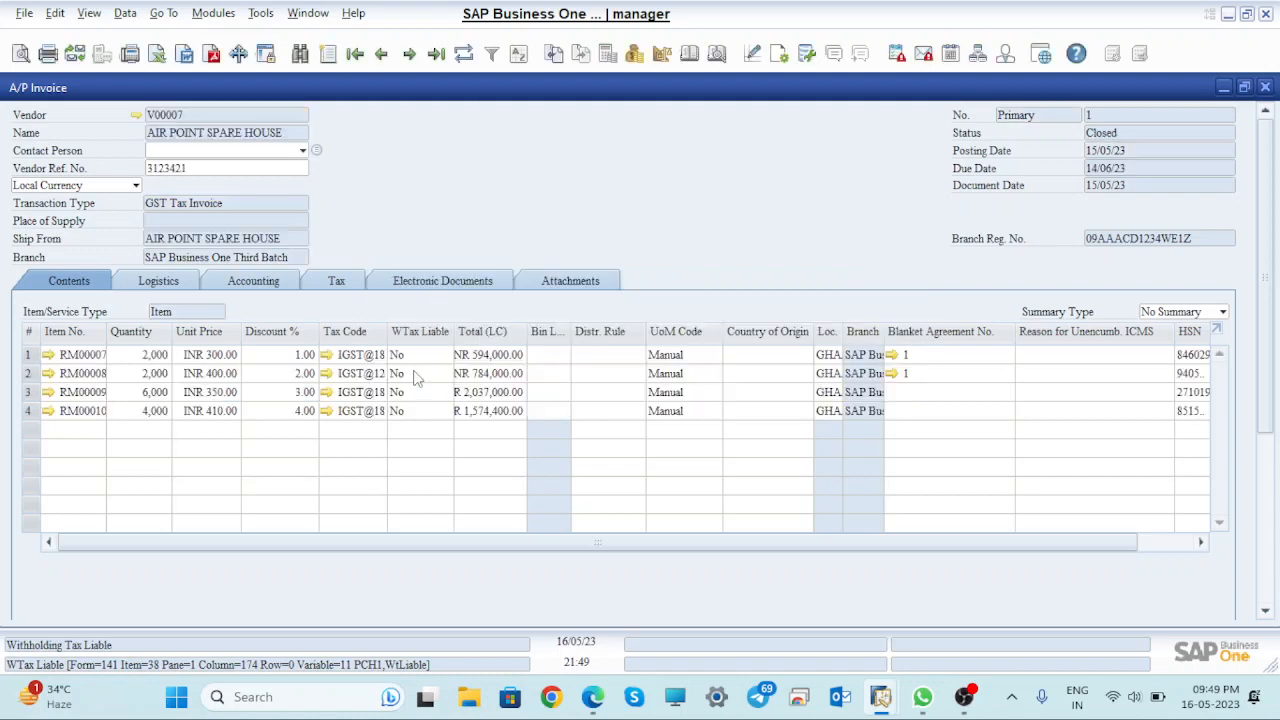
# - Review the actions available for the displayed A/P invoice and browse through its previous and next records
pyautogui.rightClick(1216, 337)
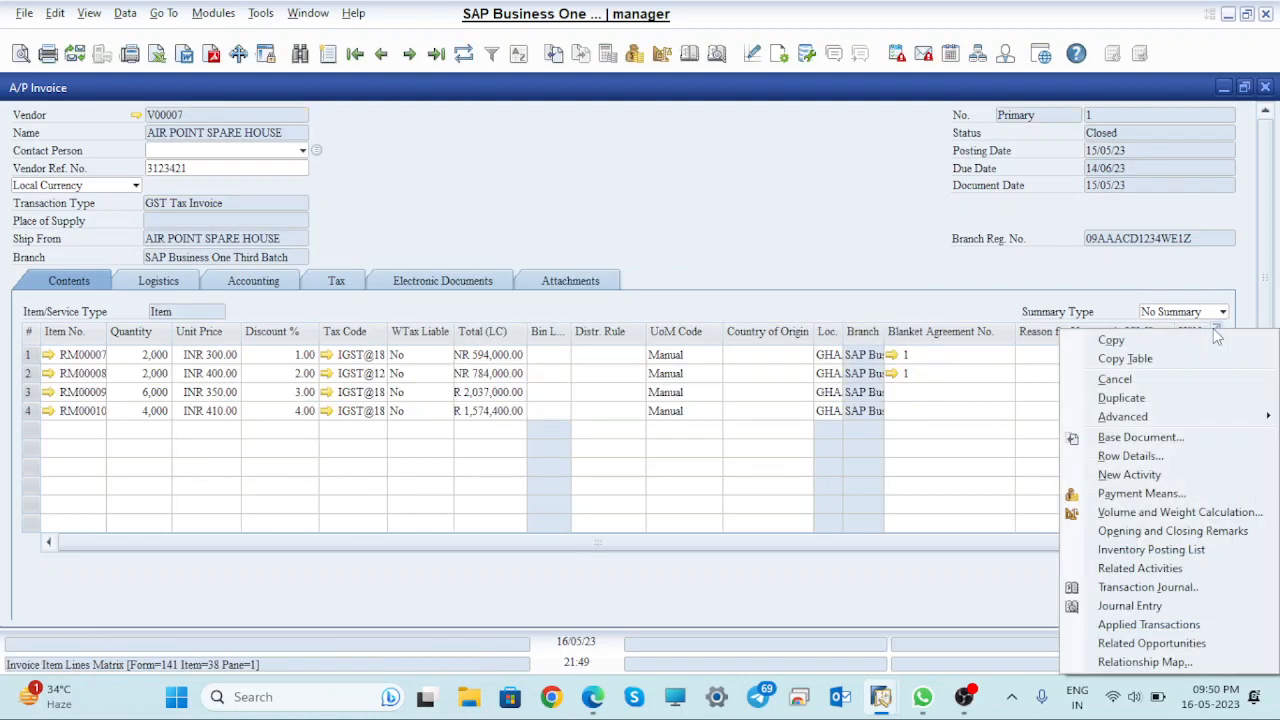
pyautogui.click(921, 207)
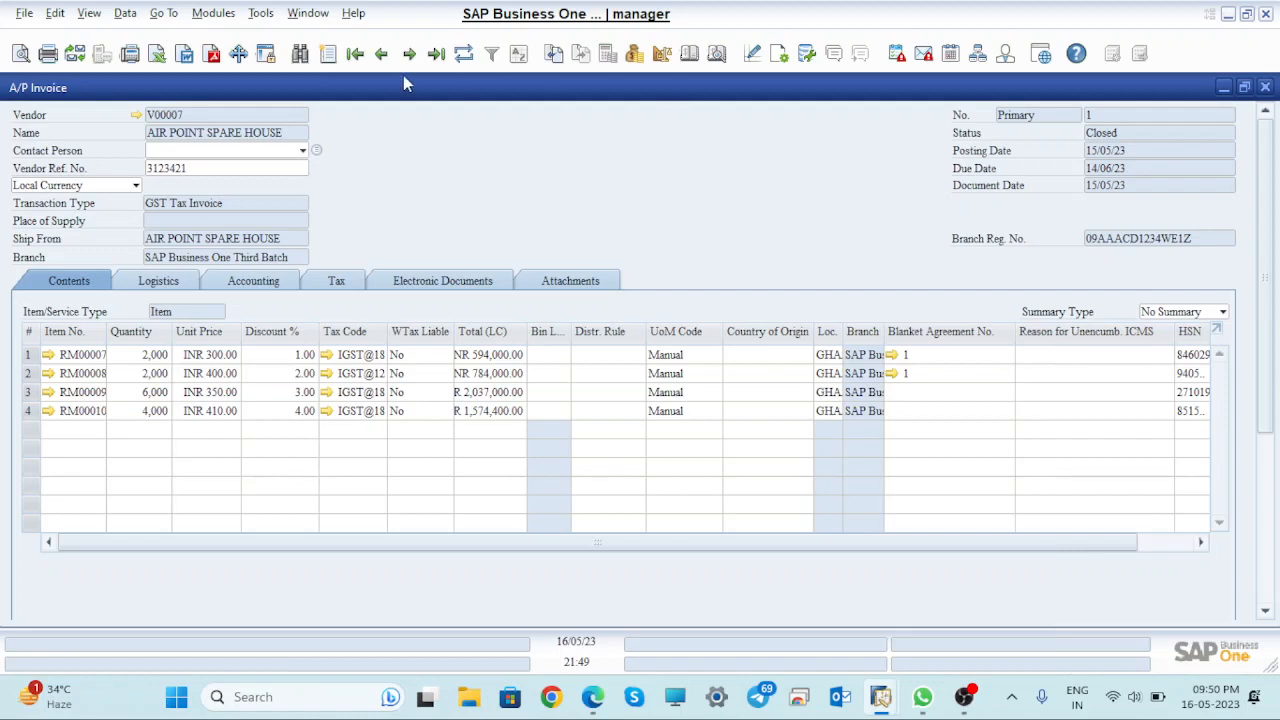
pyautogui.click(381, 54)
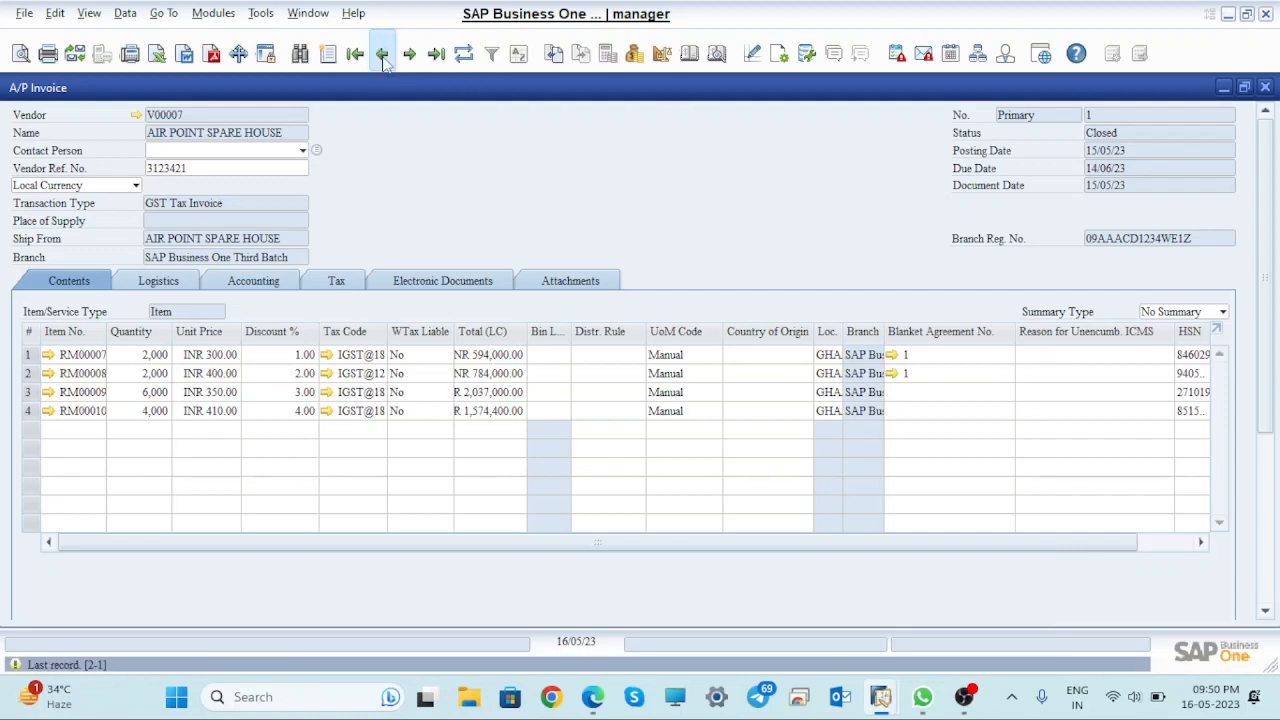
pyautogui.click(387, 64)
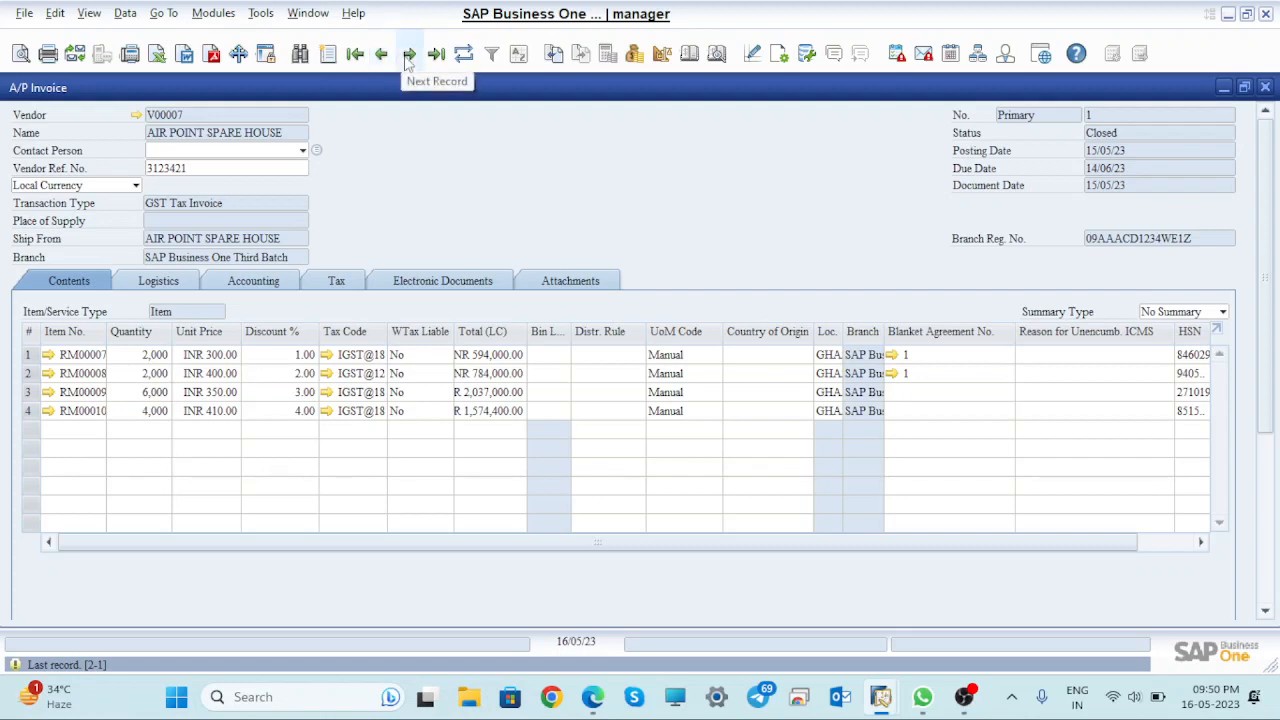
pyautogui.click(408, 56)
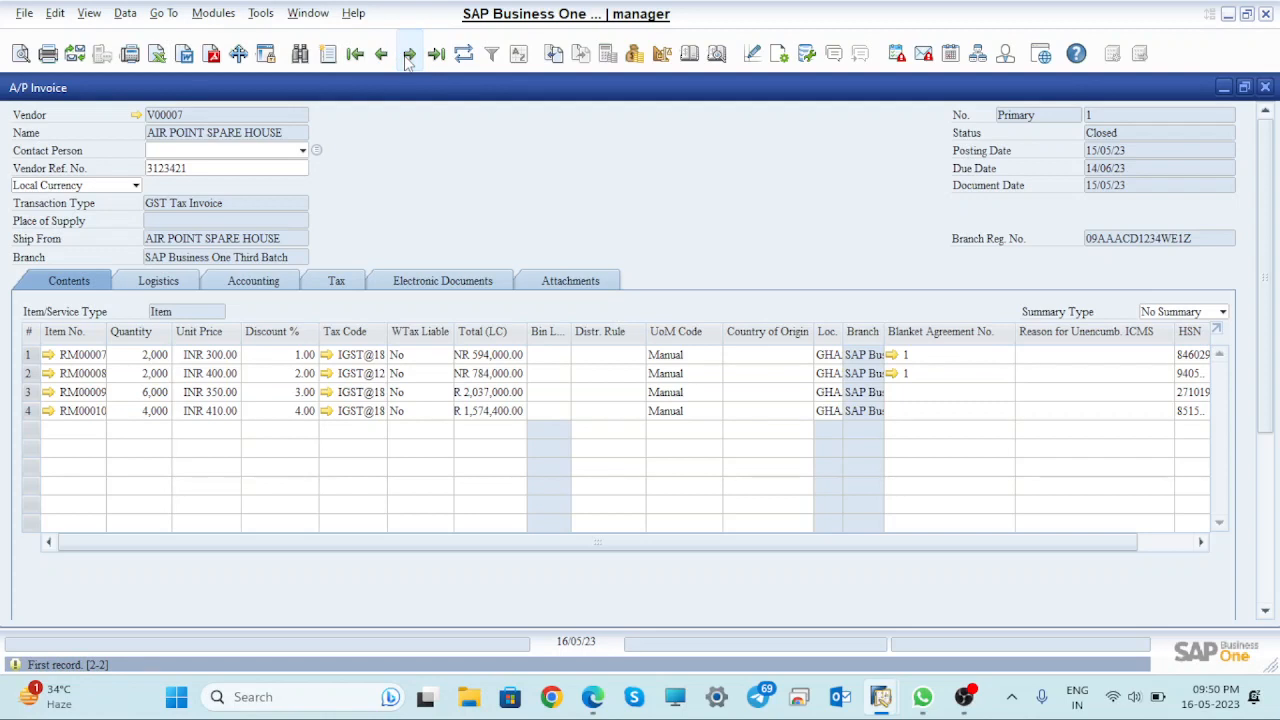
pyautogui.click(408, 62)
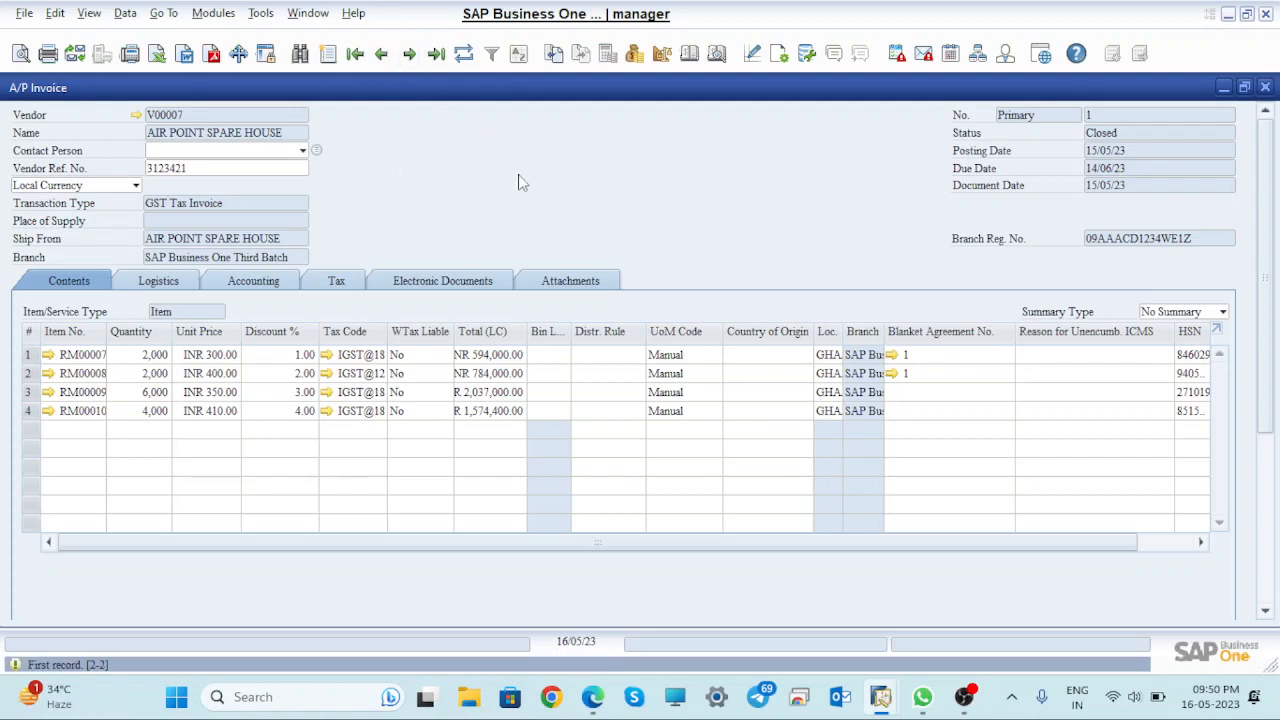
# - Search for all A/P invoices with the document number wildcard *, check the previous record, then close the form
pyautogui.hotkey('ctrl', 'f')
pyautogui.write('*')
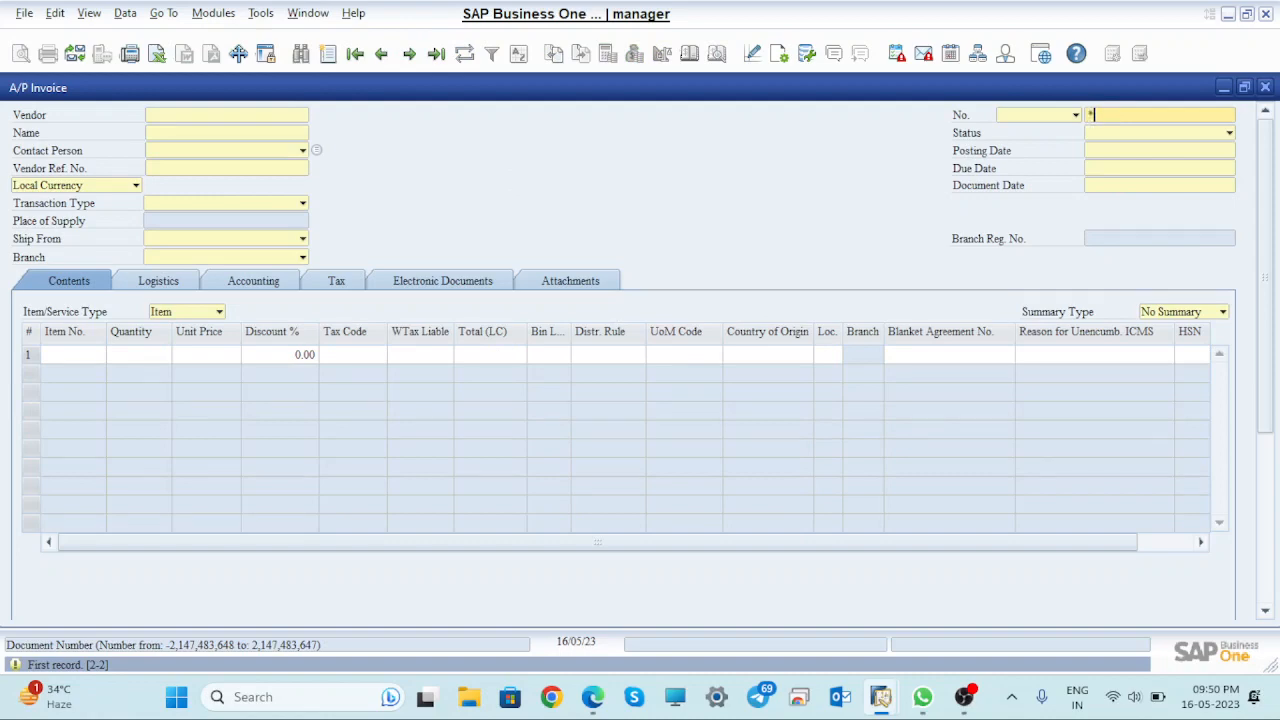
pyautogui.press('Return')
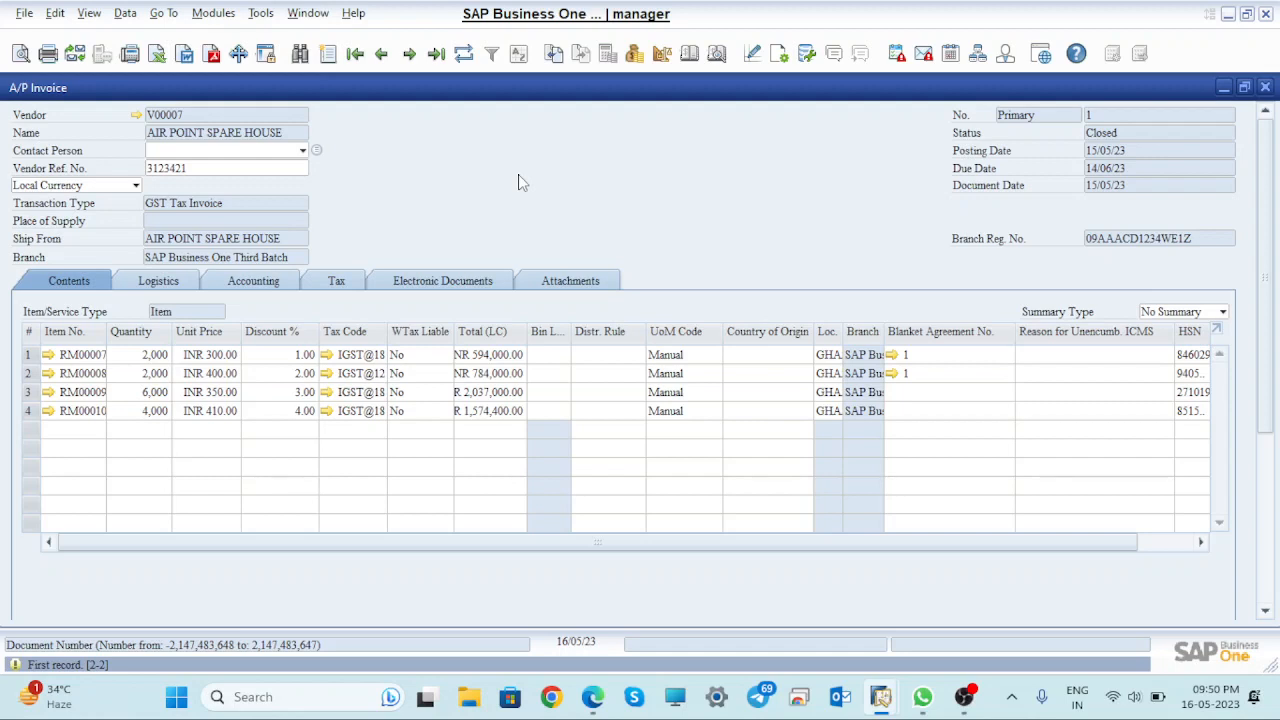
pyautogui.click(381, 54)
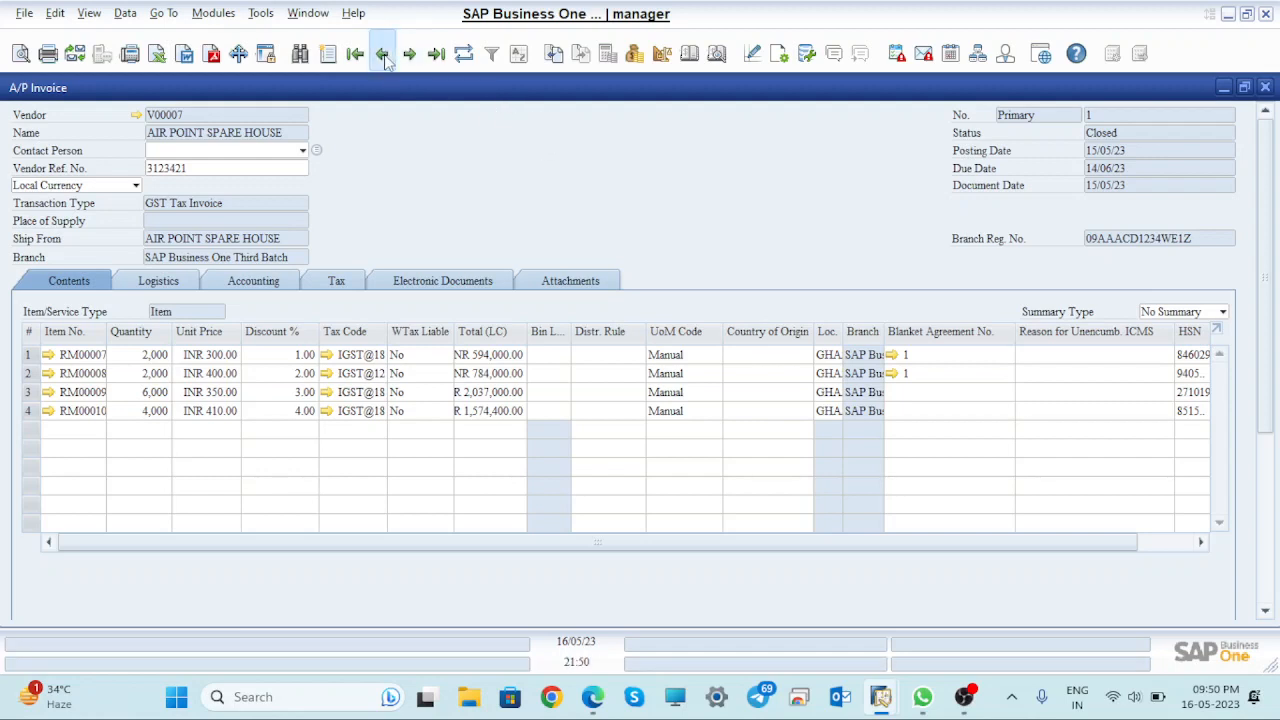
pyautogui.click(1266, 88)
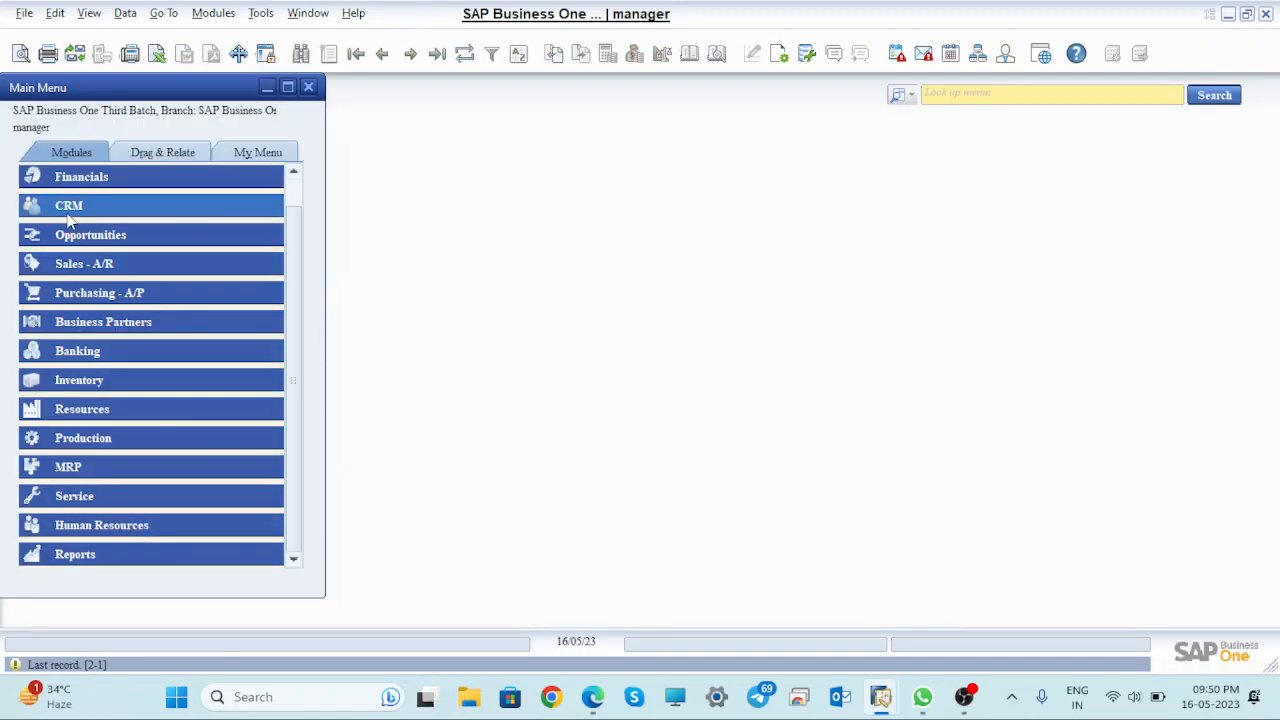
# - Open A/R Invoice from the Sales - A/R module, display the last record, and copy its item table
pyautogui.click(81, 267)
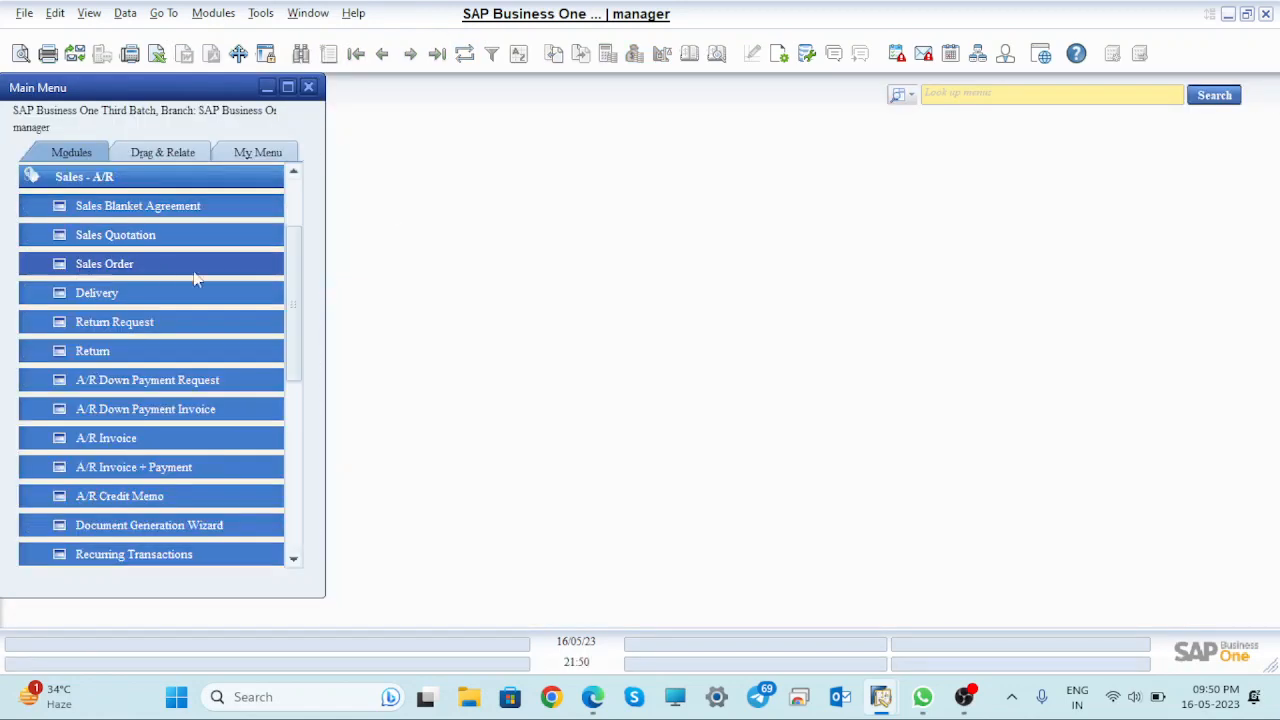
pyautogui.click(106, 438)
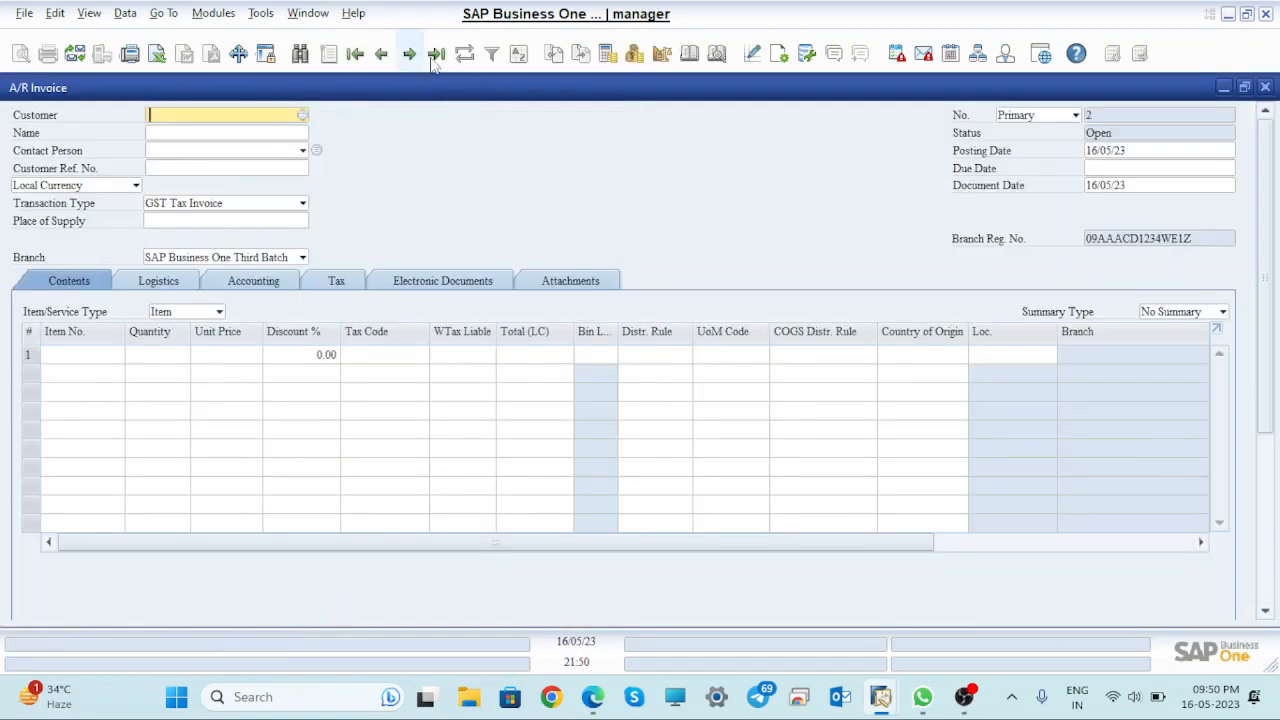
pyautogui.click(437, 55)
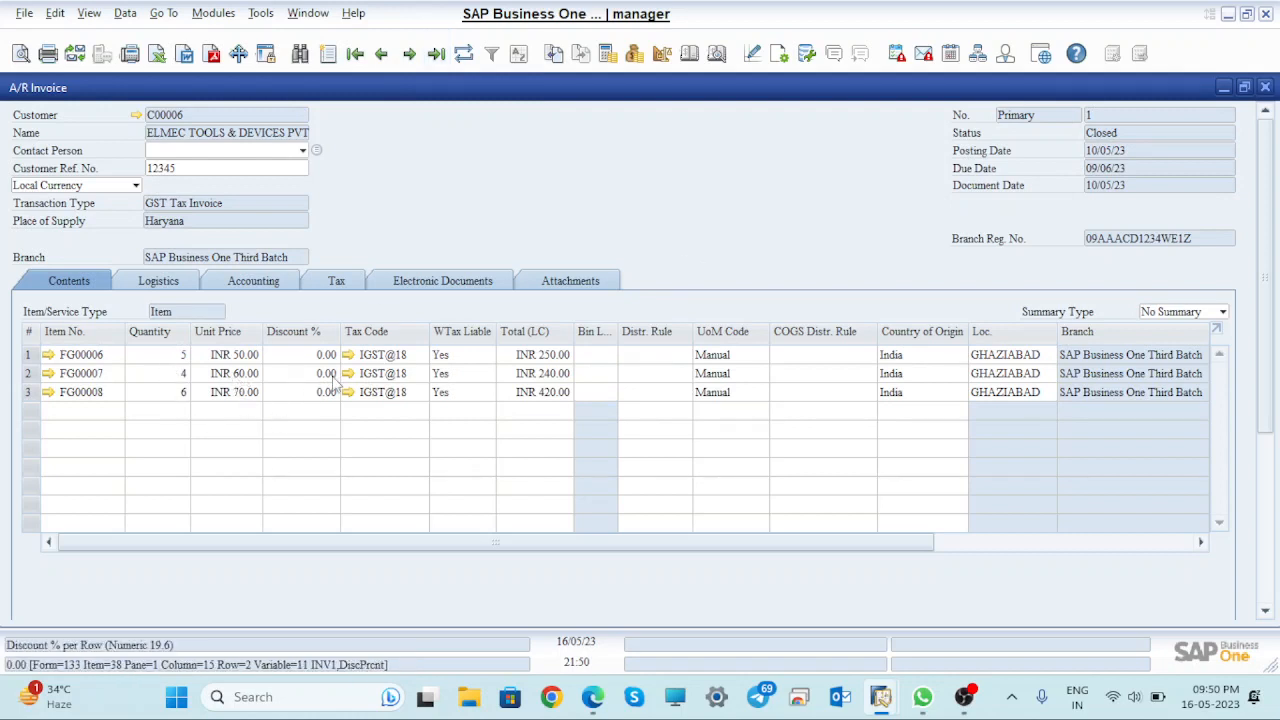
pyautogui.rightClick(1219, 333)
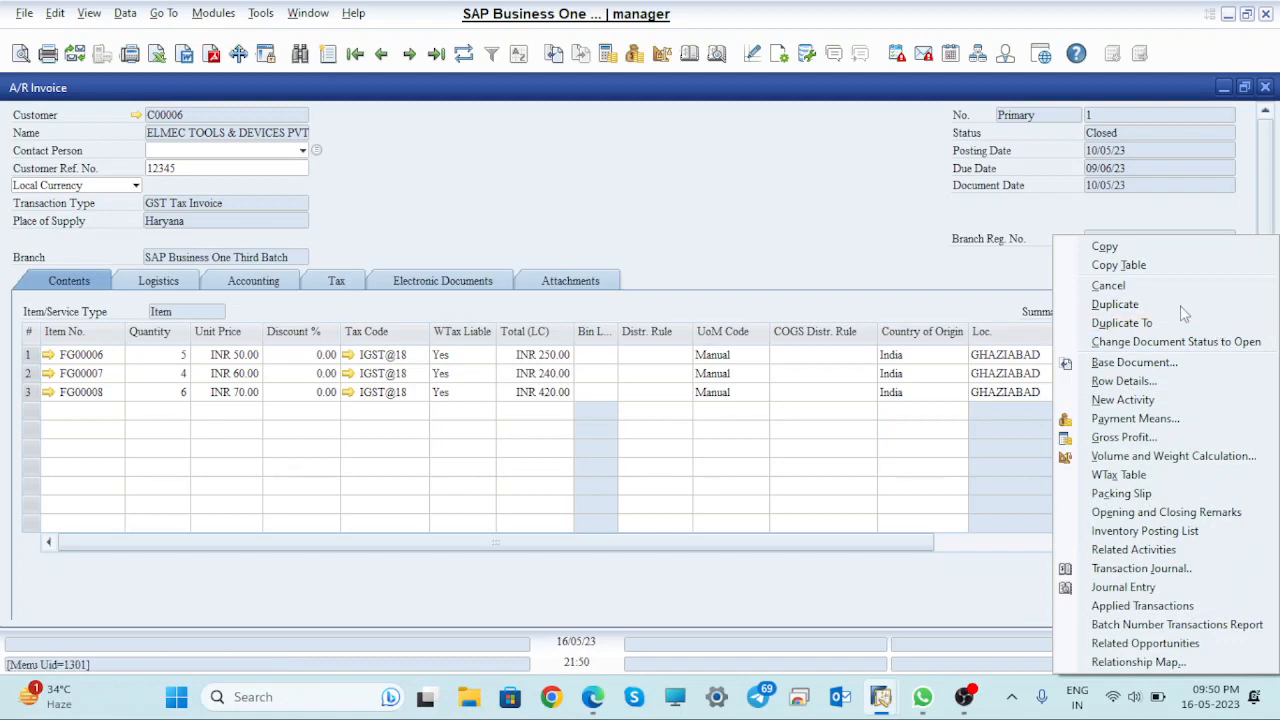
pyautogui.click(1127, 266)
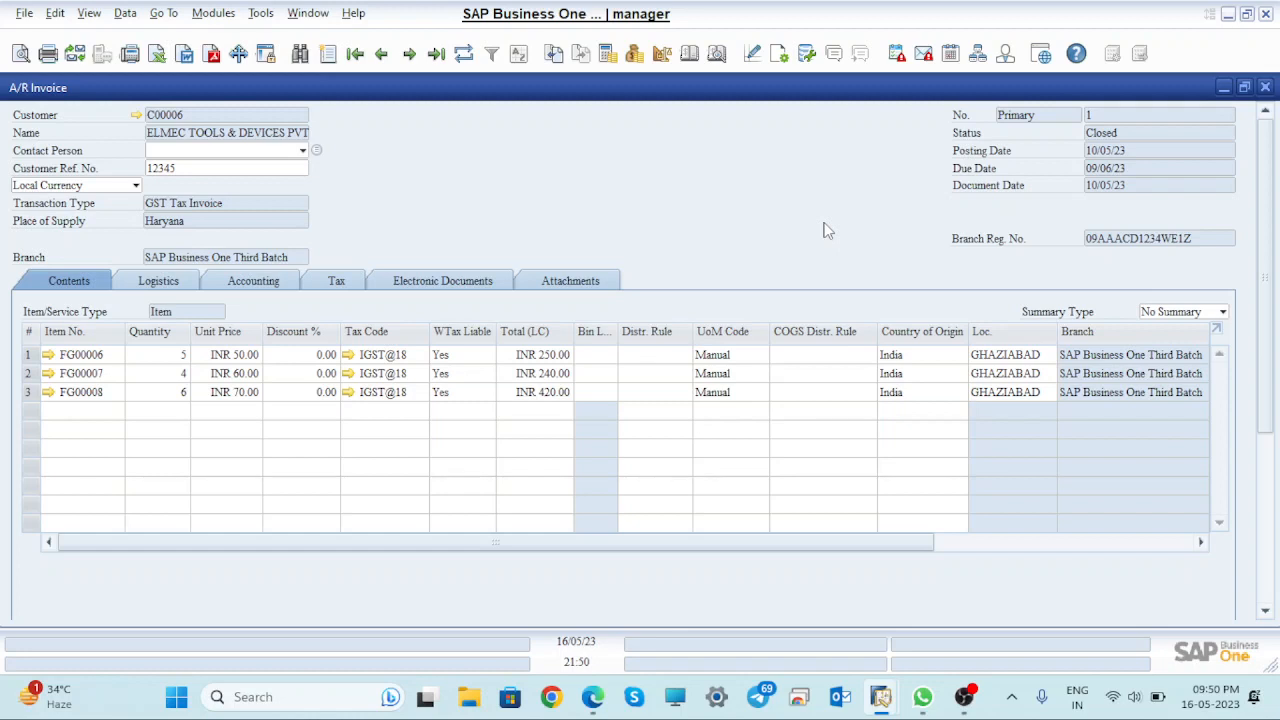
# - Start a new A/R invoice and choose CONTINENTAL ENGINES PRIVATE LIMITED as its customer
pyautogui.hotkey('ctrl', 'a')
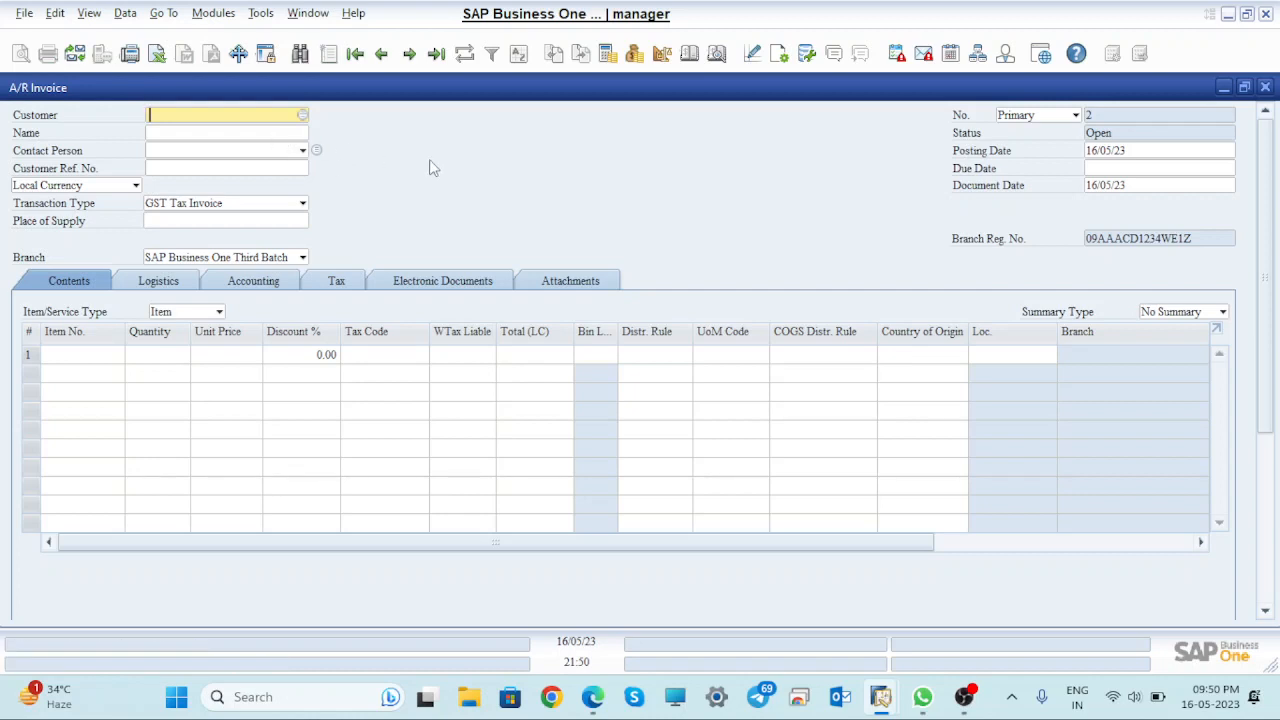
pyautogui.press('Tab')
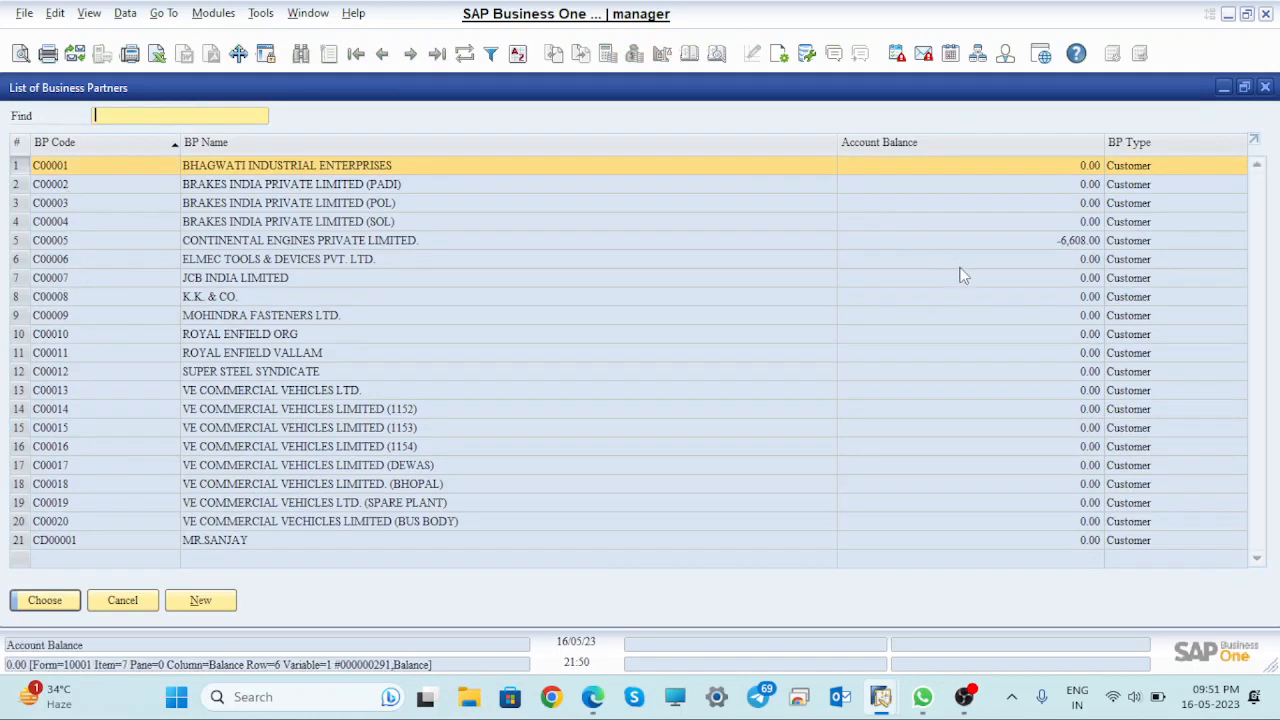
pyautogui.click(311, 247)
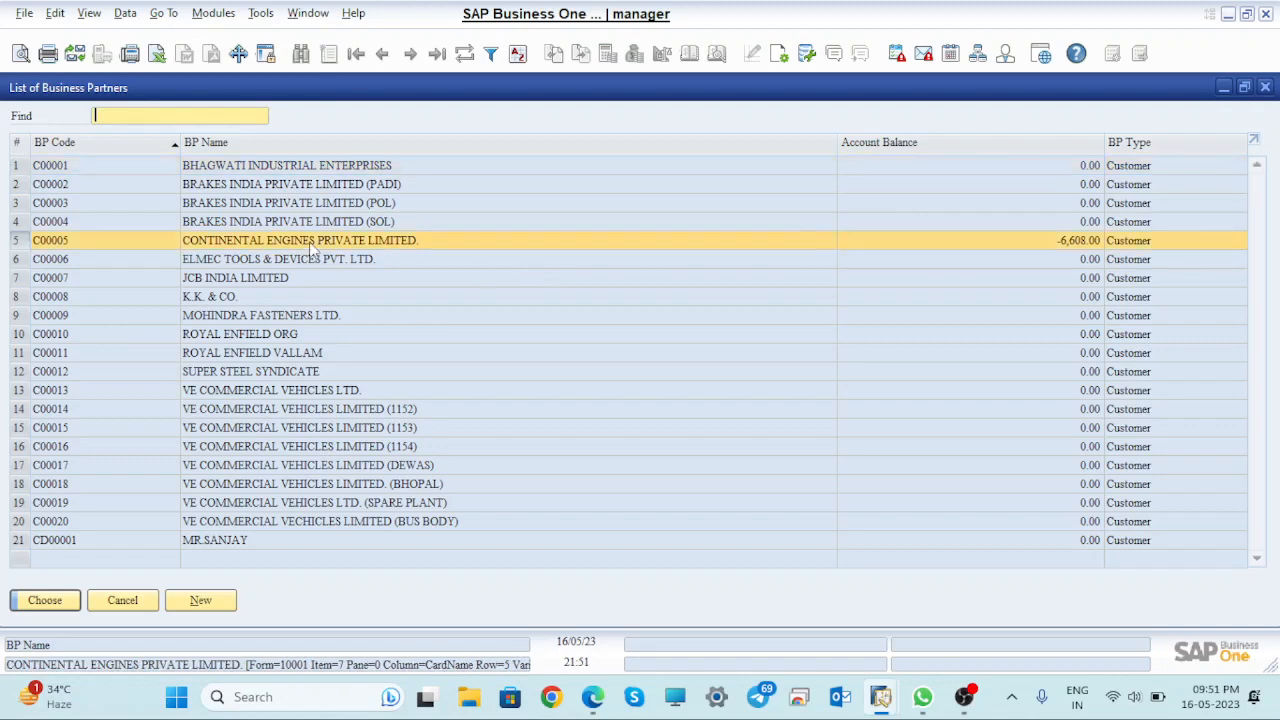
pyautogui.click(48, 602)
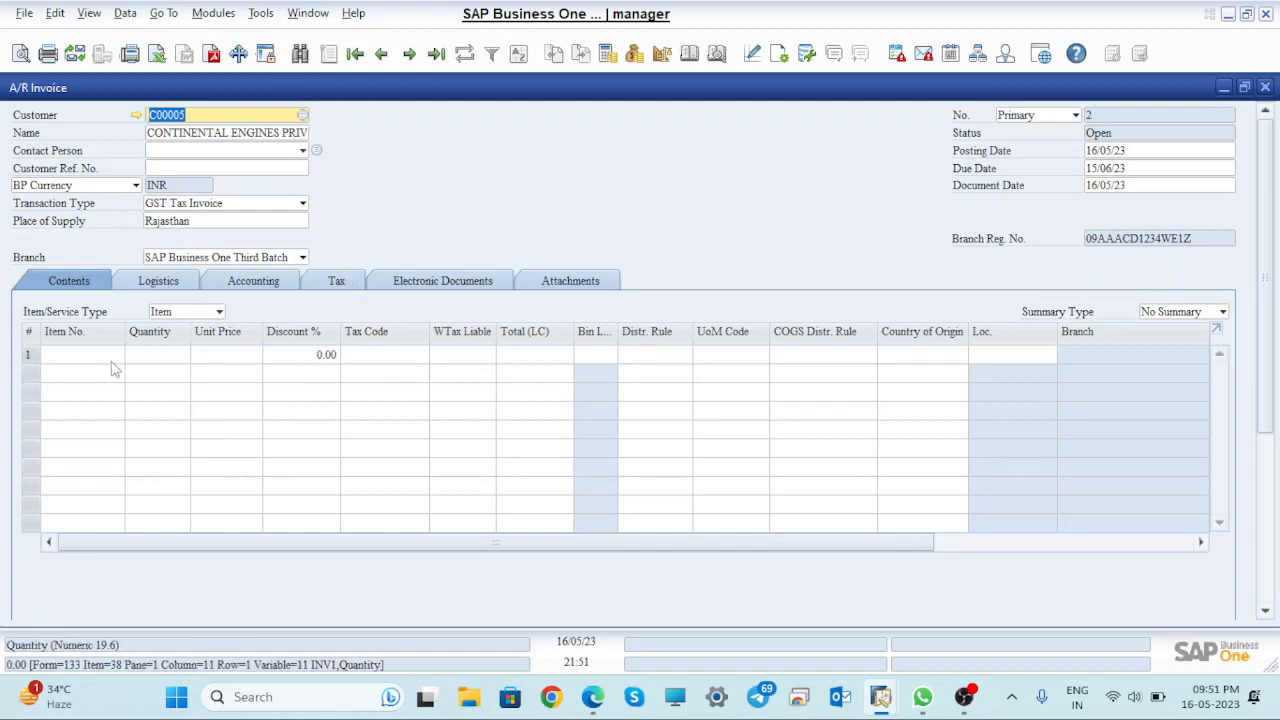
pyautogui.click(77, 353)
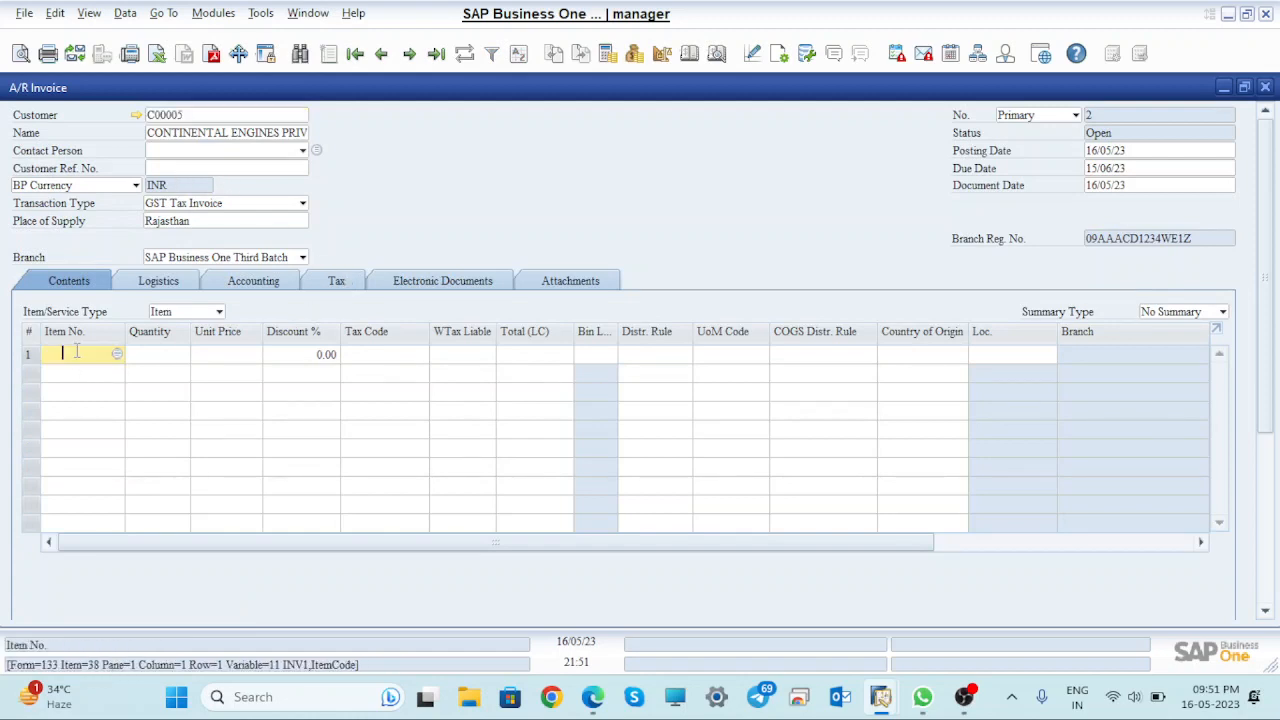
pyautogui.hotkey('ctrl', 'v')
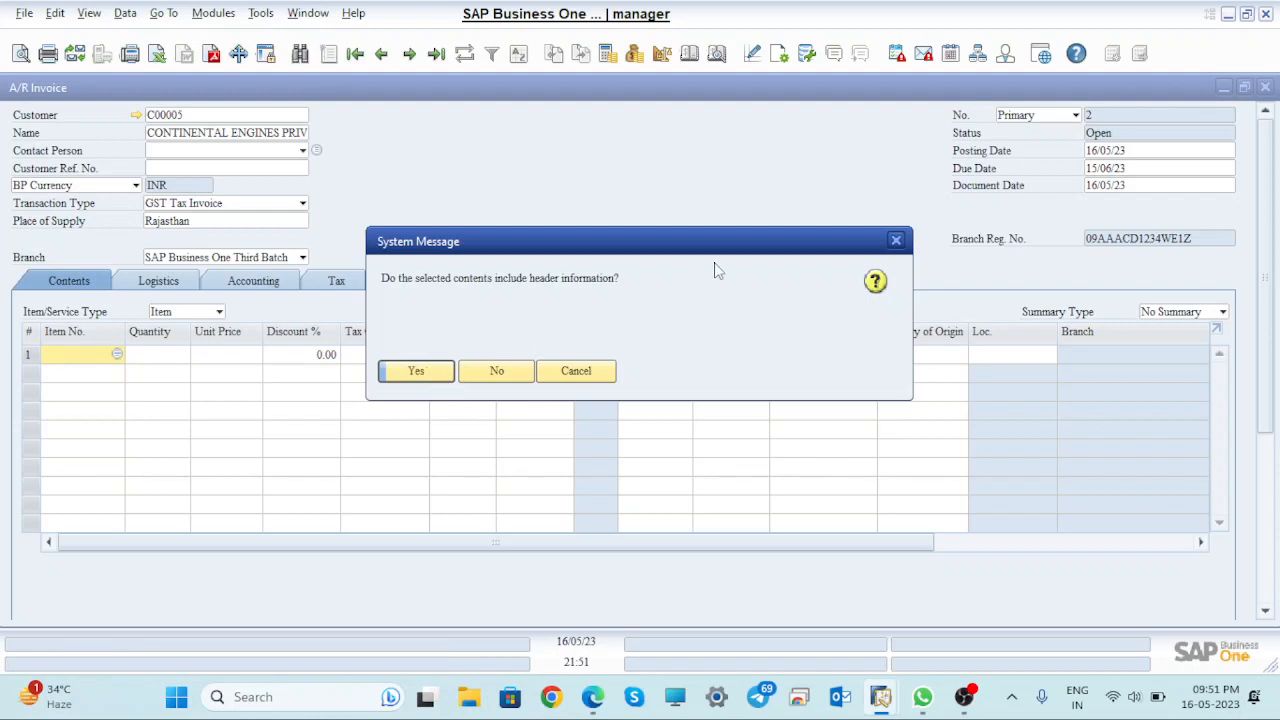
pyautogui.click(897, 240)
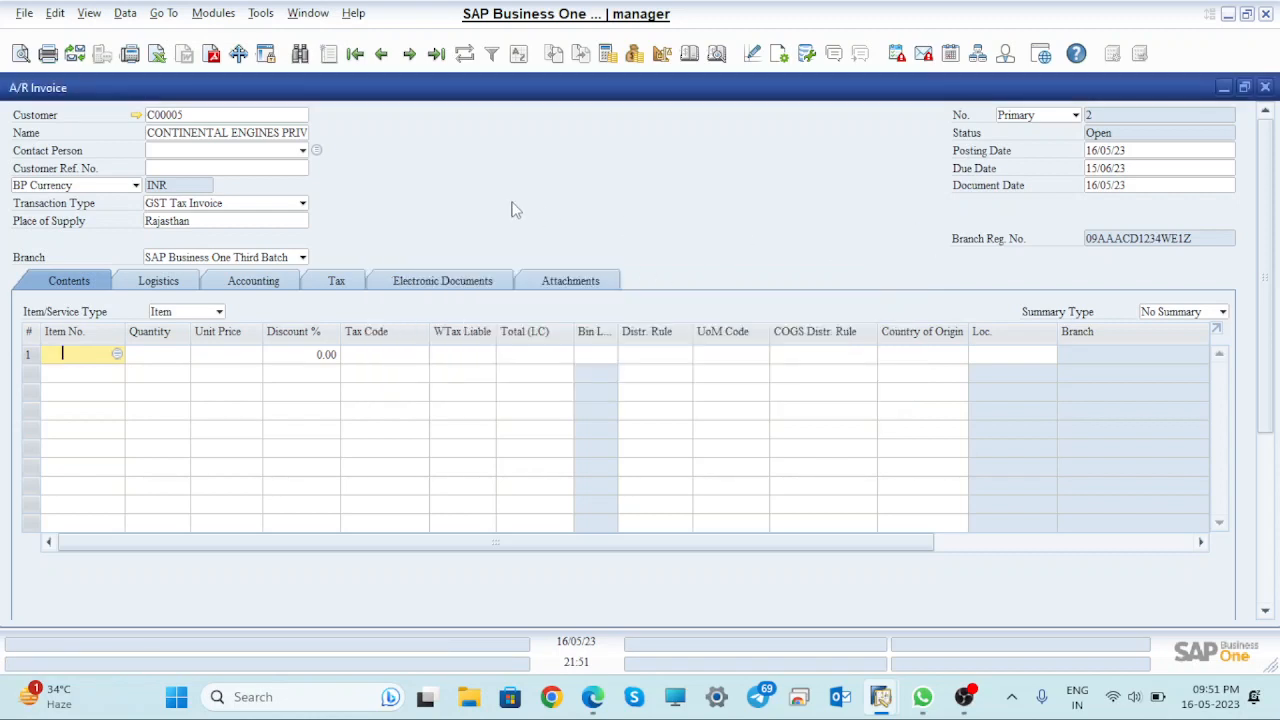
# - Set the transaction type to GST Debit Memo and paste the copied item rows with their header information
pyautogui.click(242, 207)
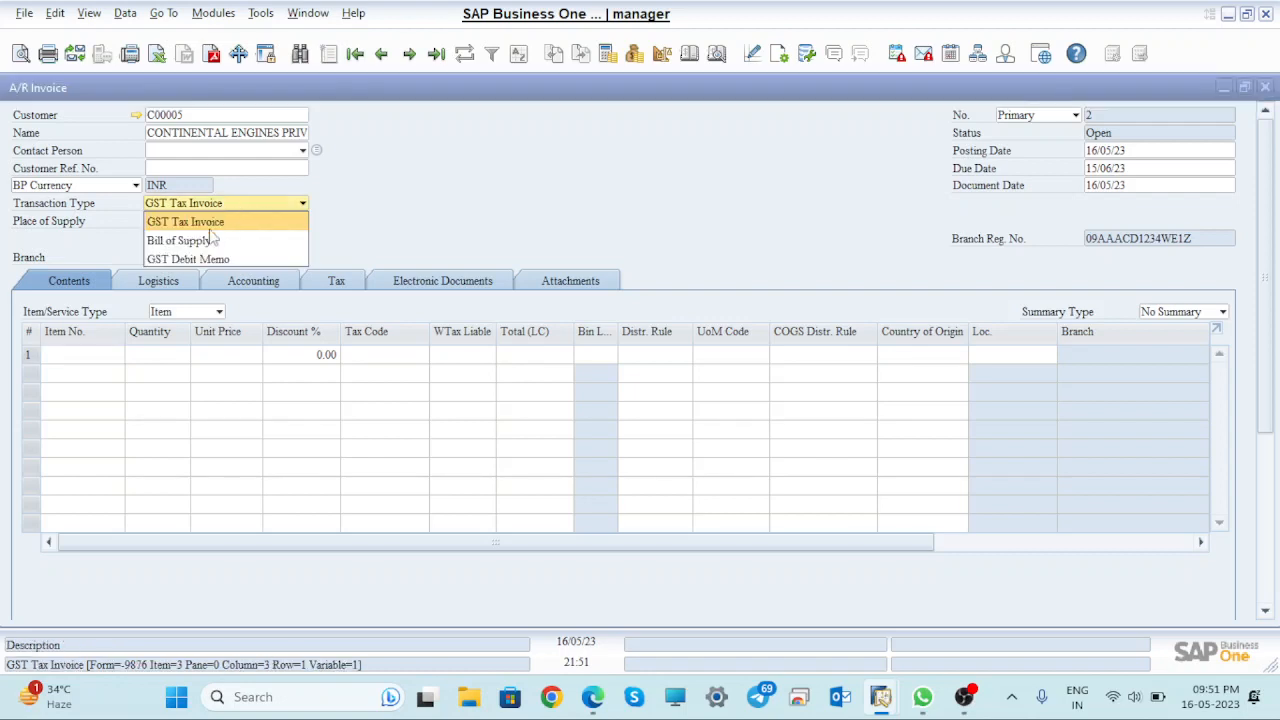
pyautogui.click(195, 261)
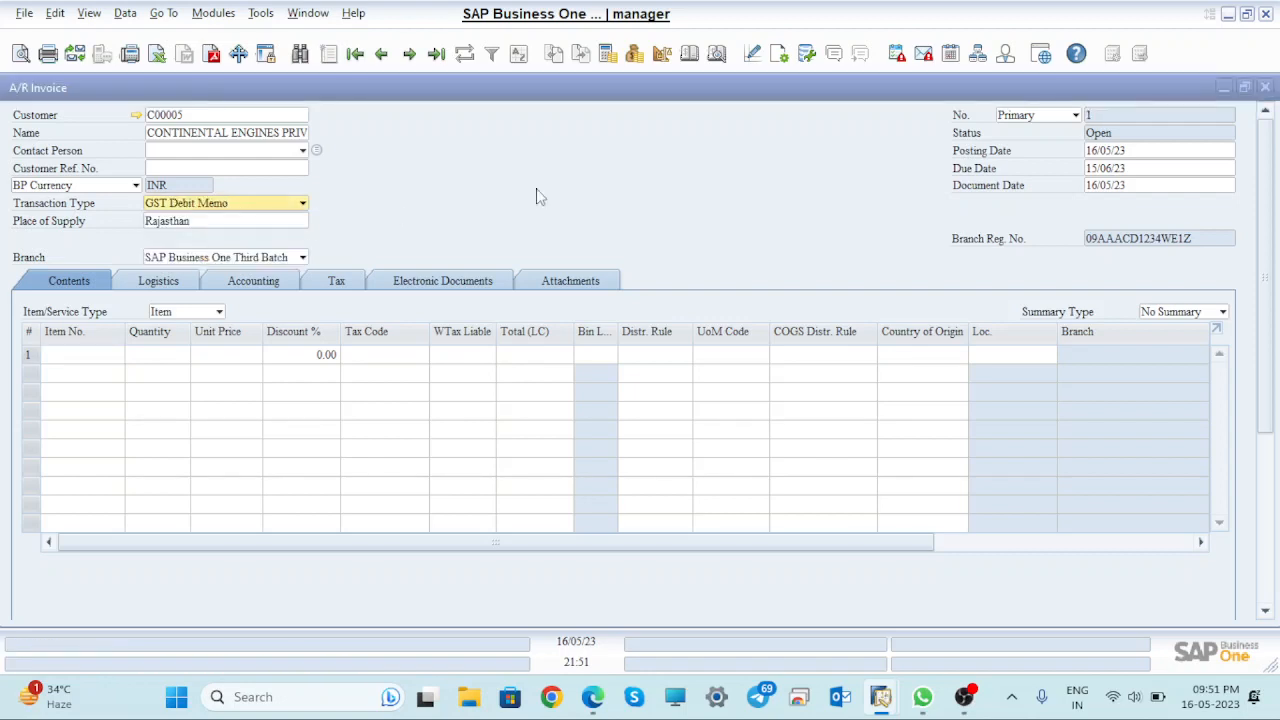
pyautogui.click(81, 356)
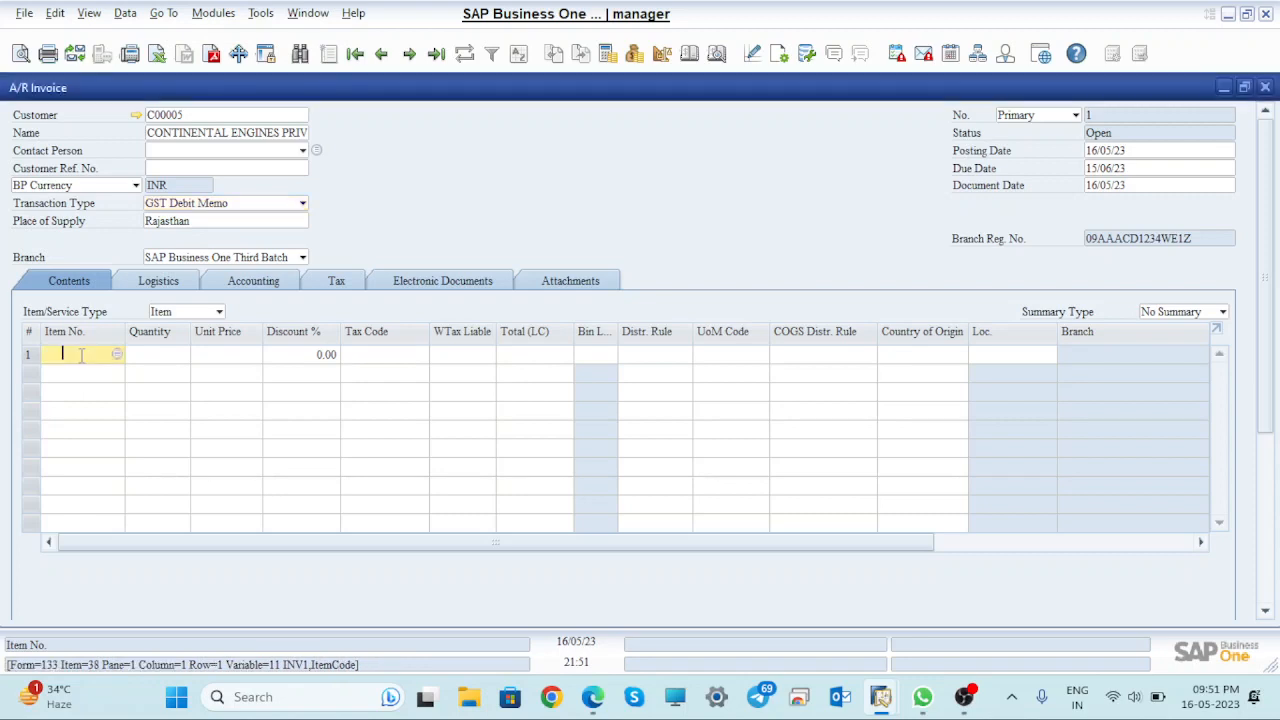
pyautogui.hotkey('ctrl', 'v')
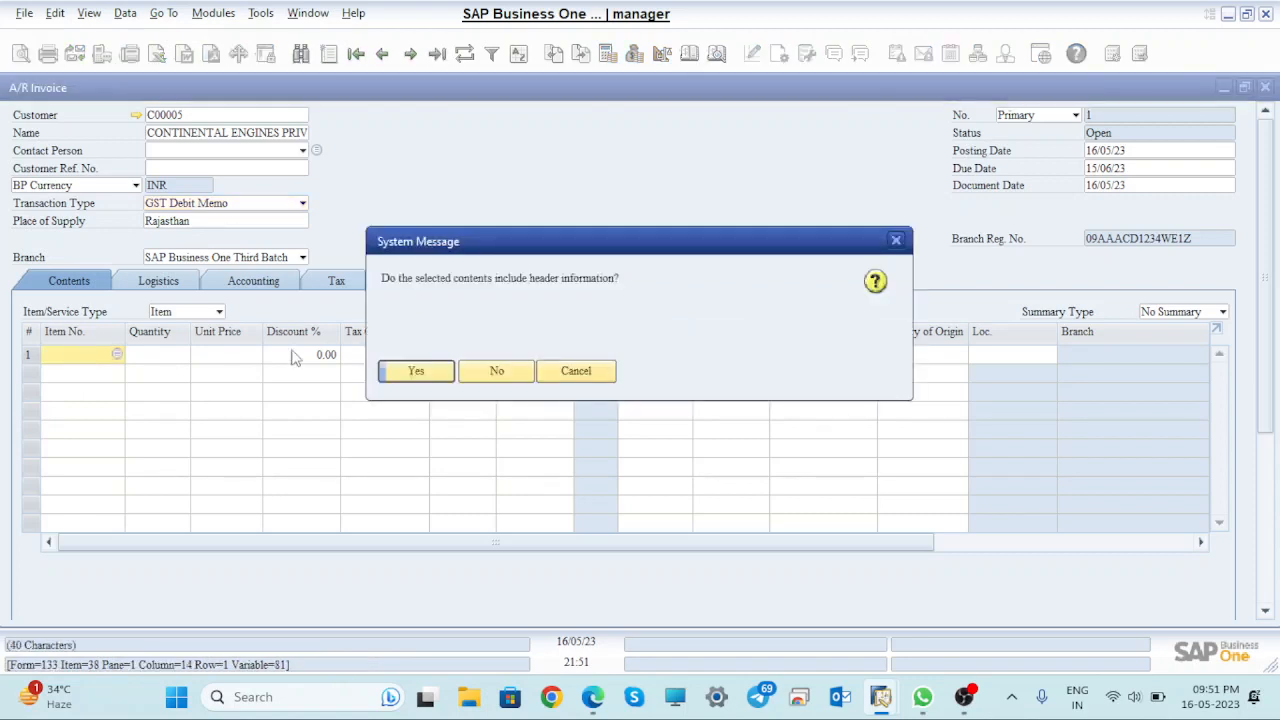
pyautogui.click(443, 374)
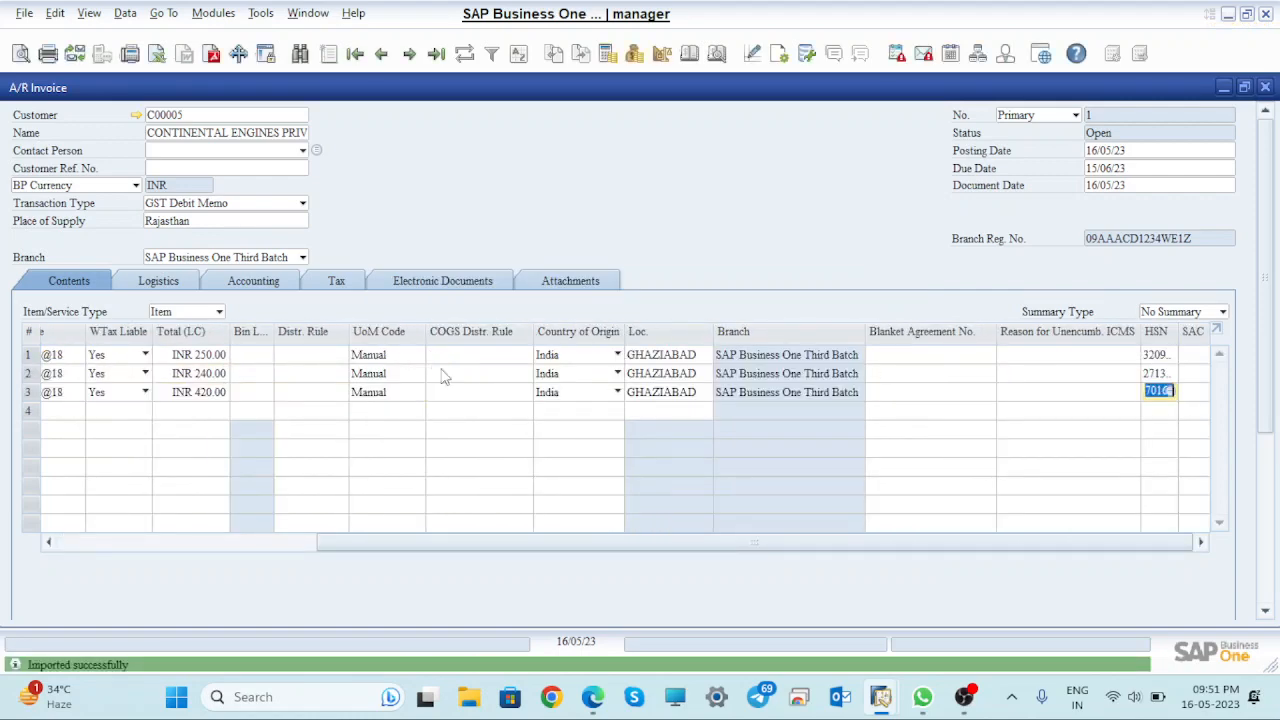
pyautogui.moveTo(671, 543); pyautogui.dragTo(165, 548)
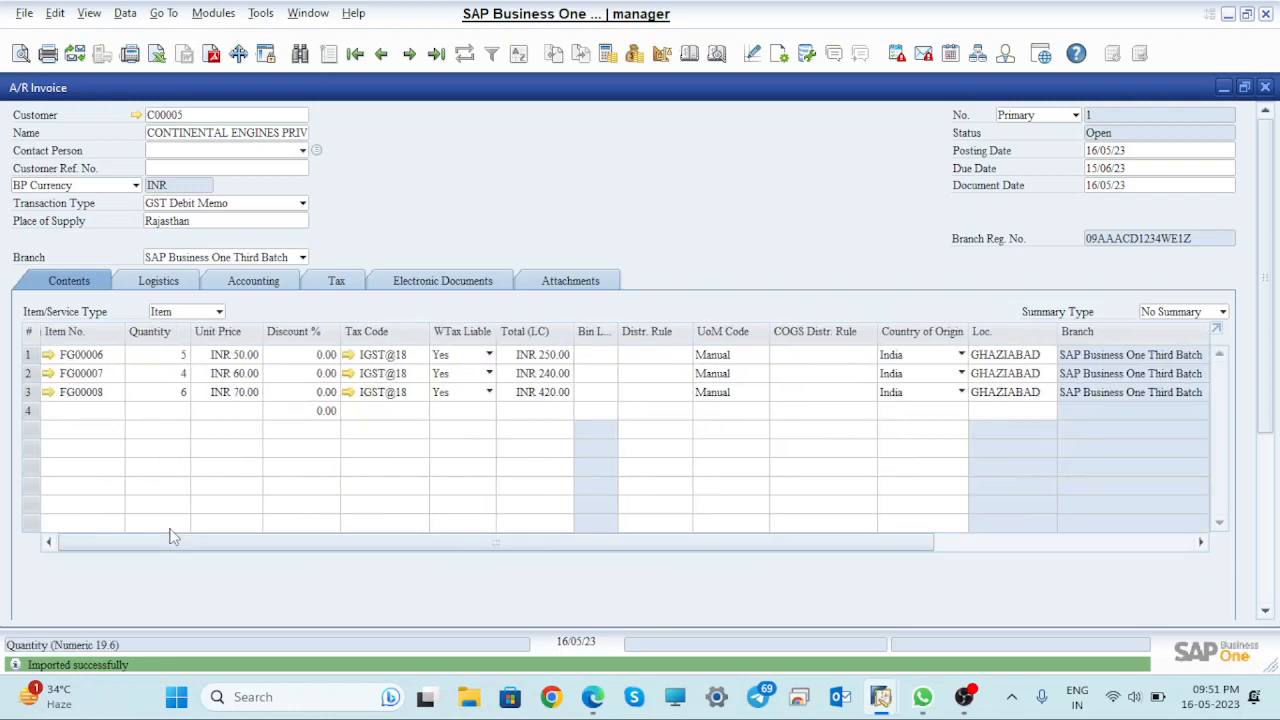
# - Set the unit prices to INR 5 for FG00006, INR 4 for FG00007 and INR 3 for FG00008
pyautogui.click(244, 355)
pyautogui.write('5')
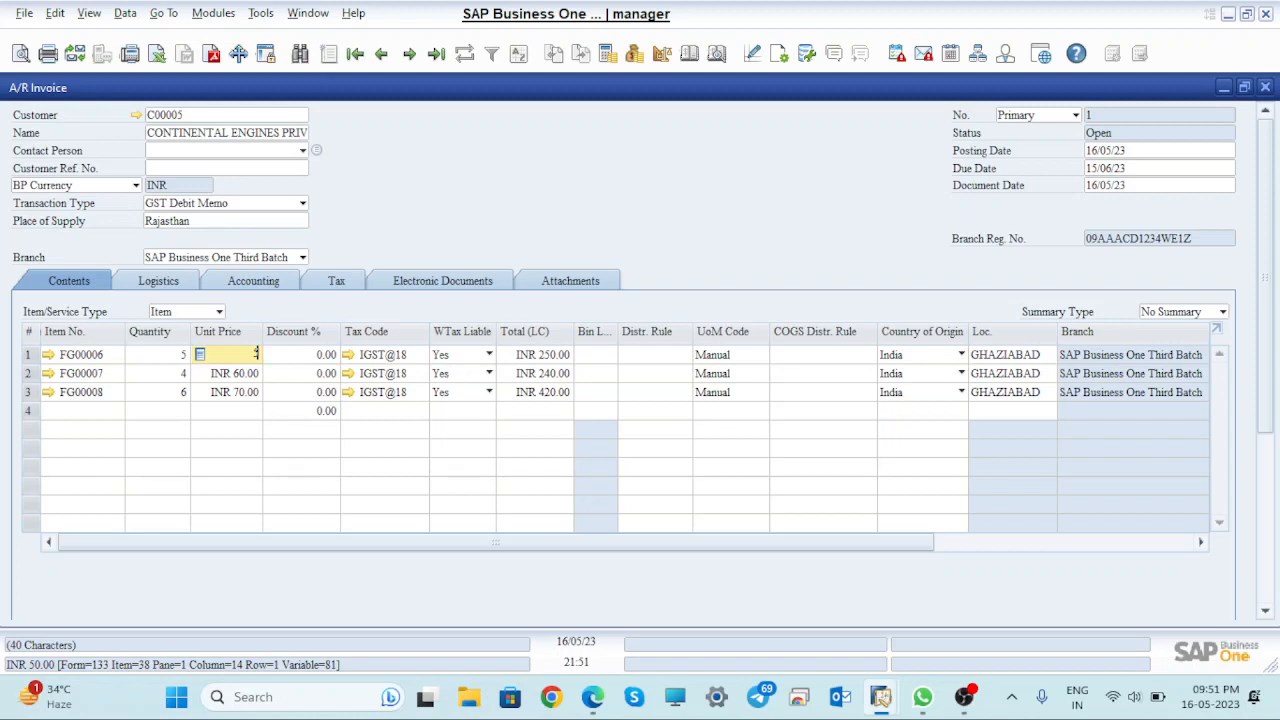
pyautogui.press('Tab')
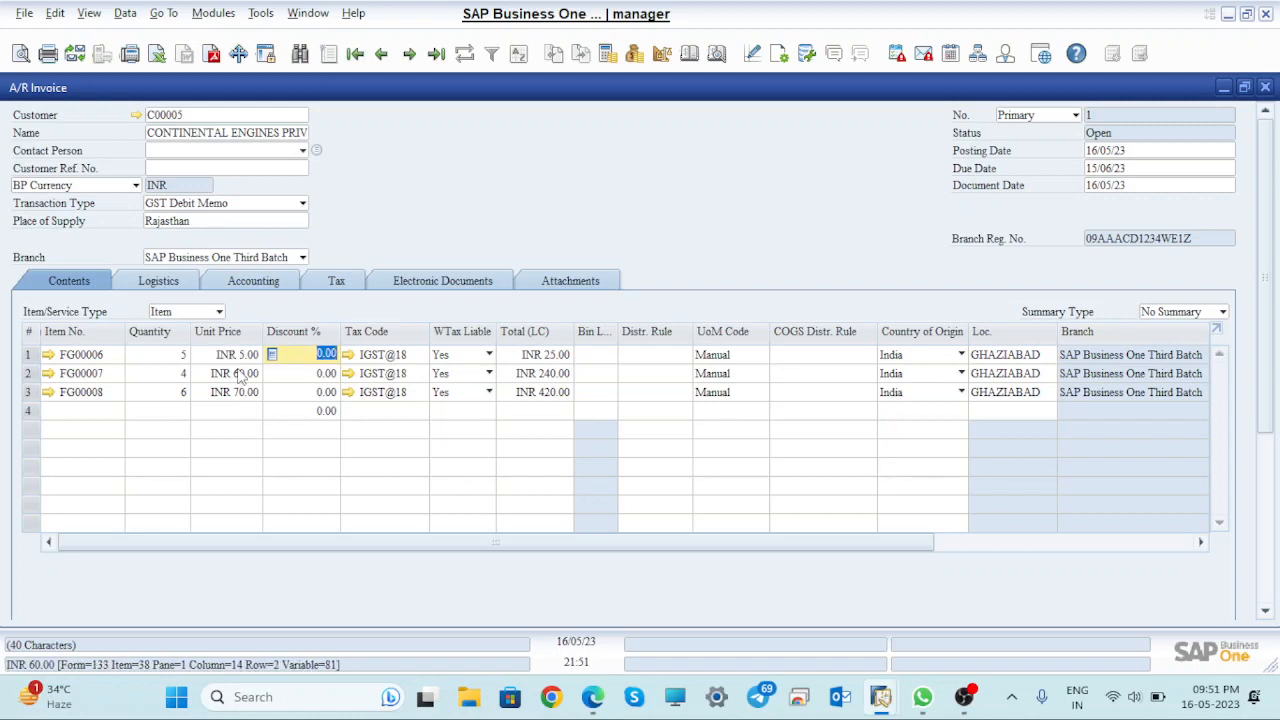
pyautogui.click(237, 372)
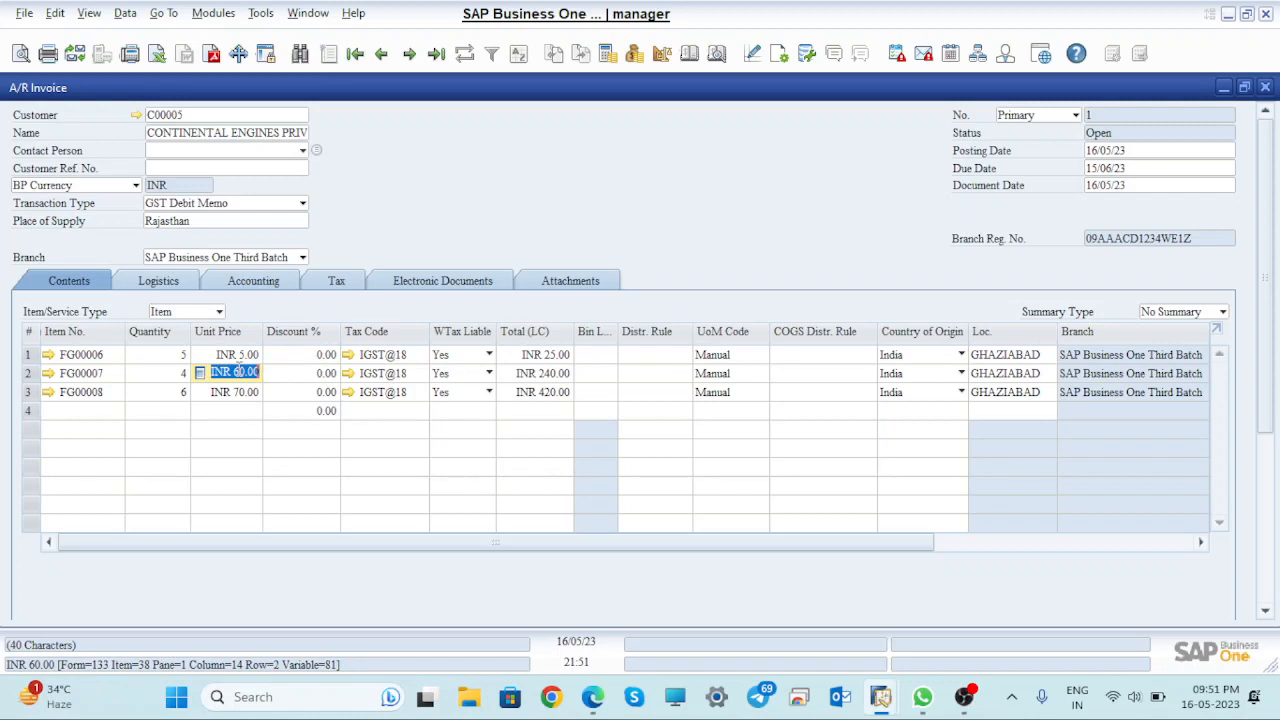
pyautogui.write('4')
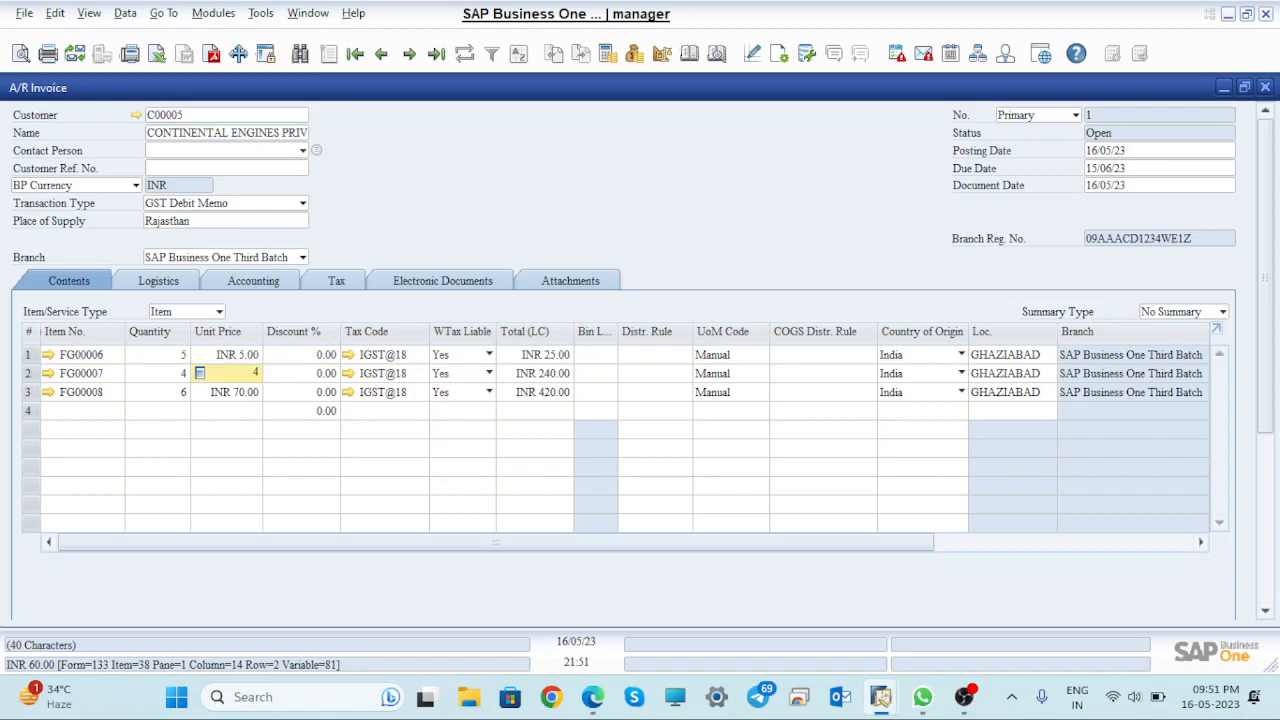
pyautogui.click(252, 392)
pyautogui.write('3')
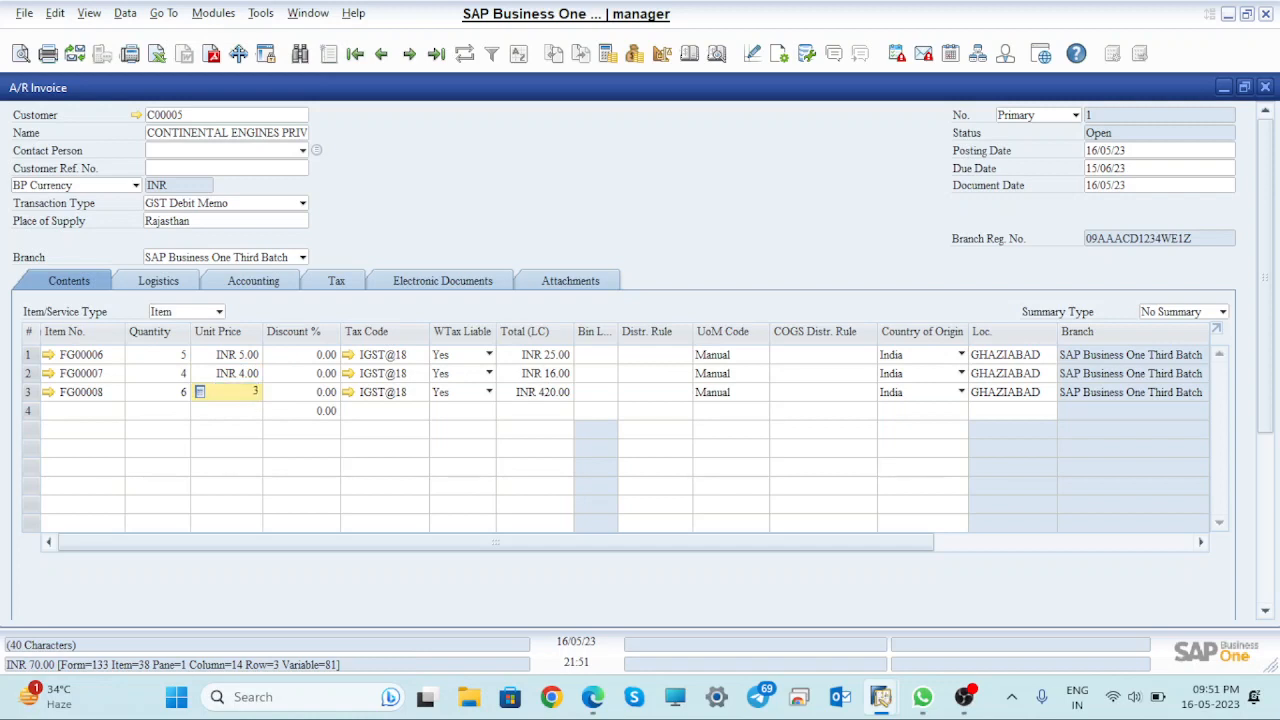
pyautogui.press('Tab')
pyautogui.click(252, 396)
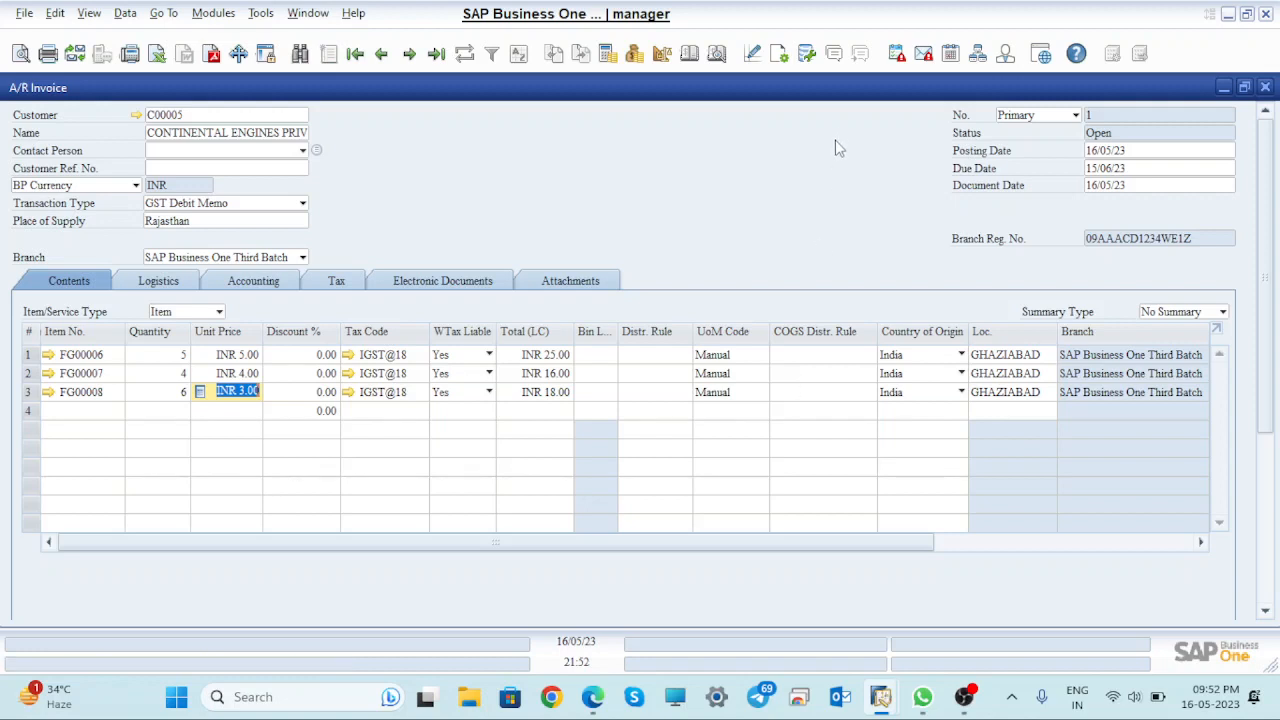
# - Make the Without Qty Posting column visible in the A/R invoice table through the form settings
pyautogui.click(779, 54)
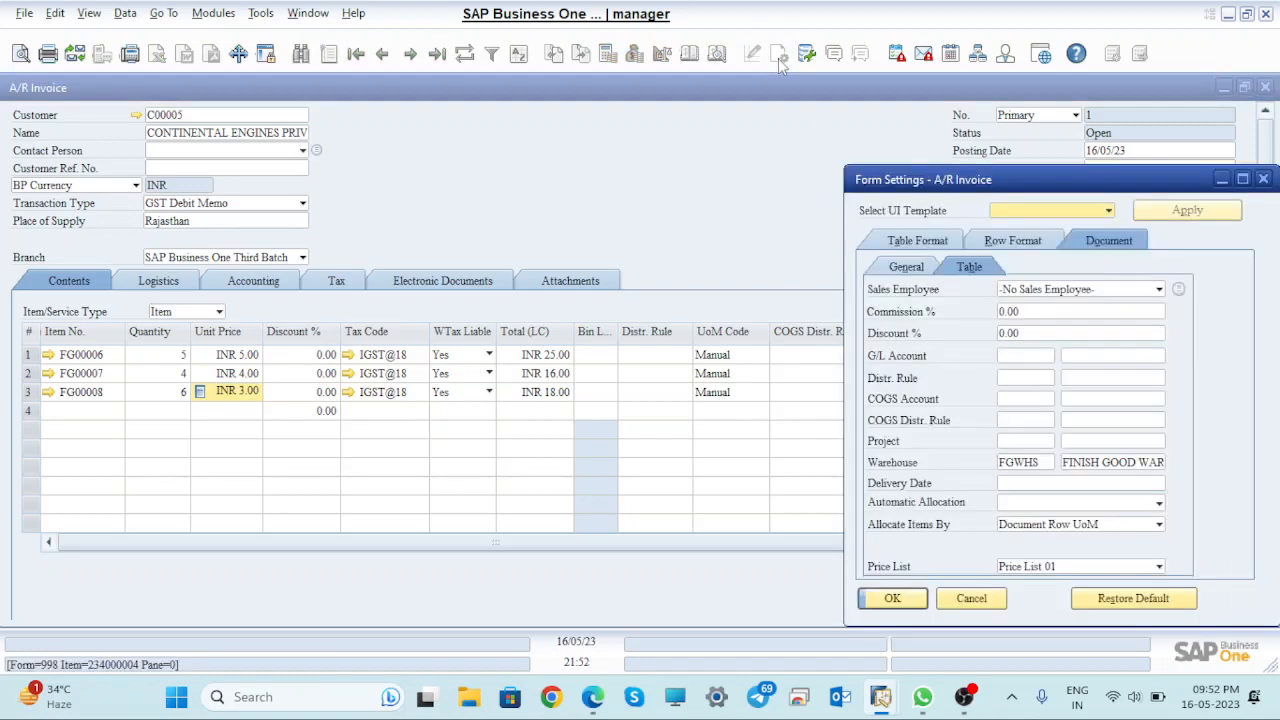
pyautogui.click(915, 241)
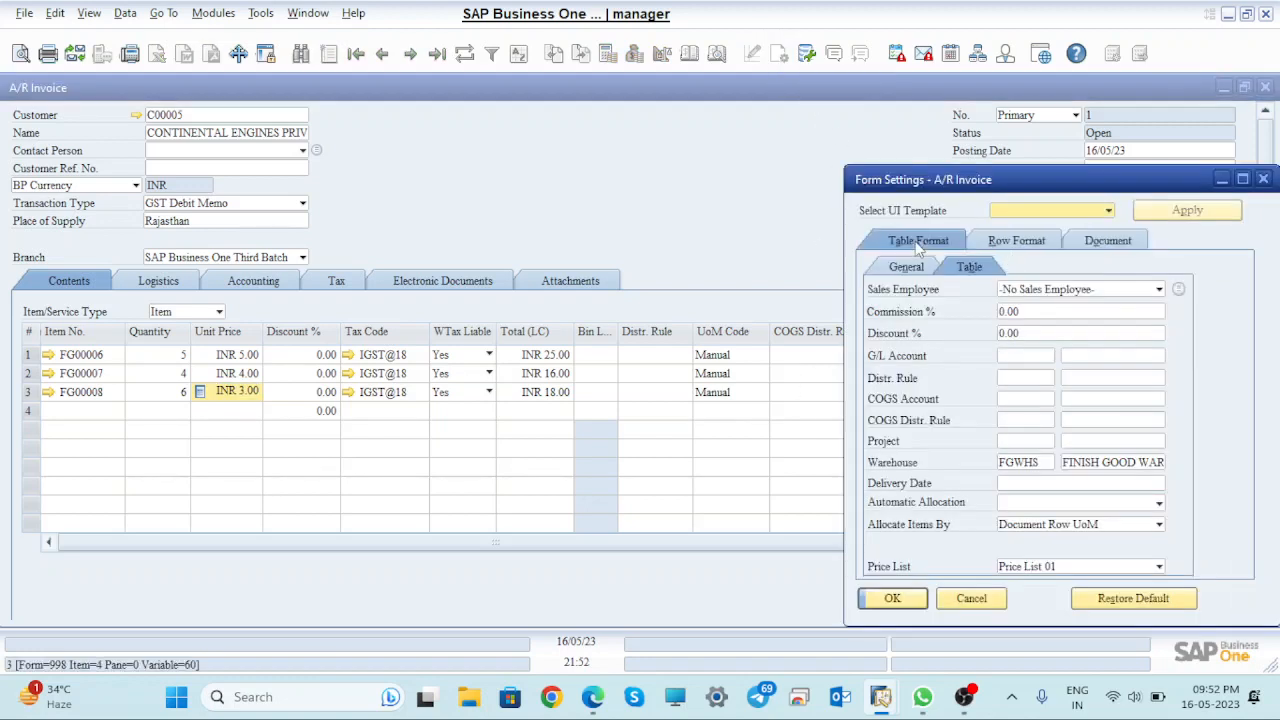
pyautogui.click(1000, 262)
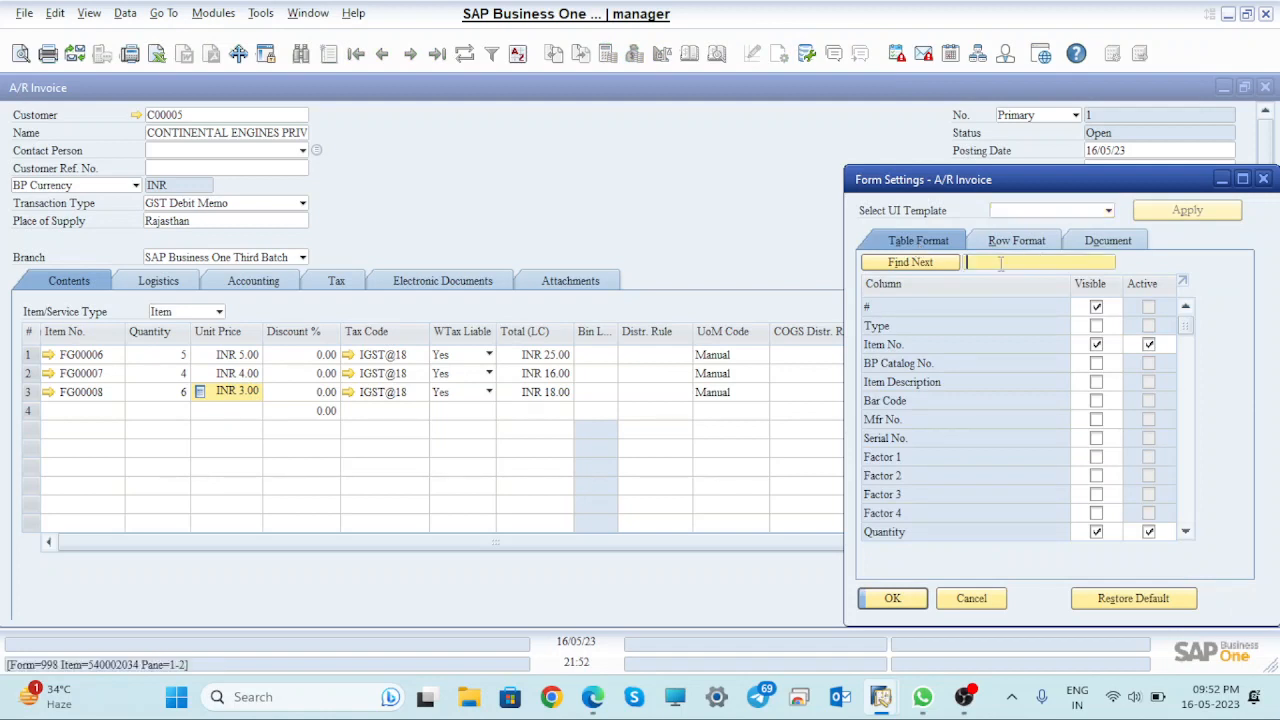
pyautogui.write('with')
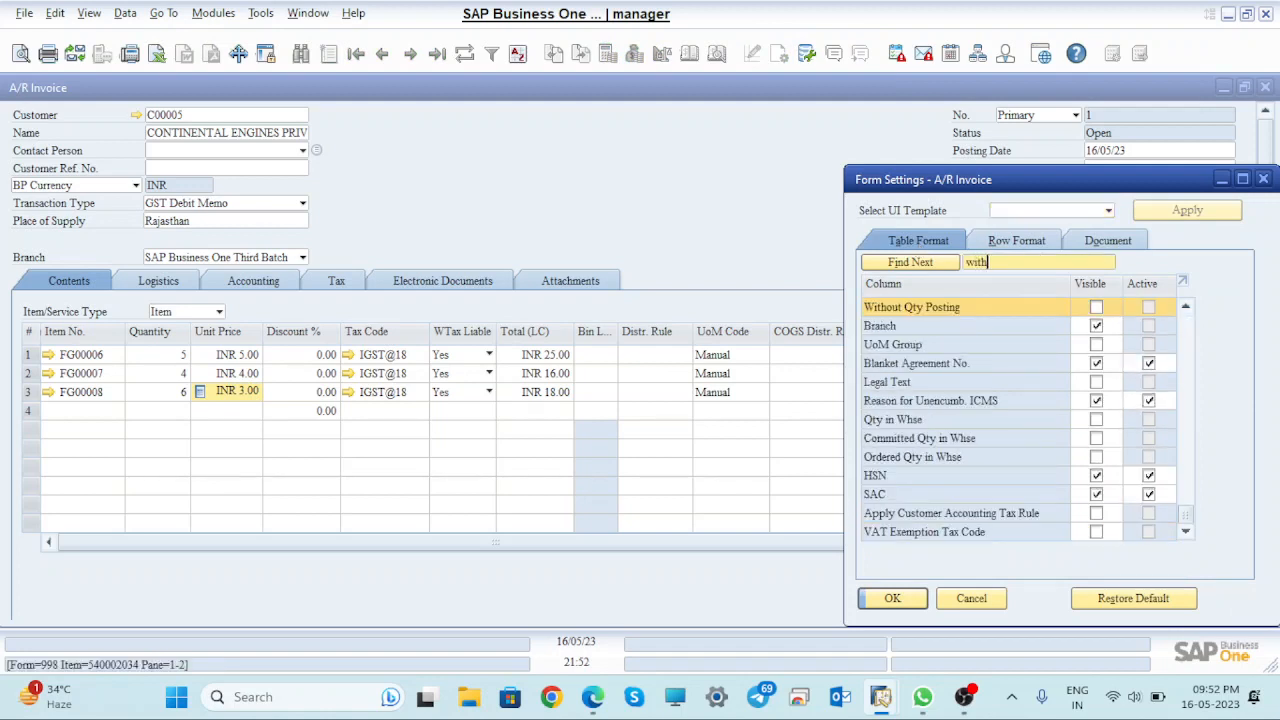
pyautogui.click(1096, 310)
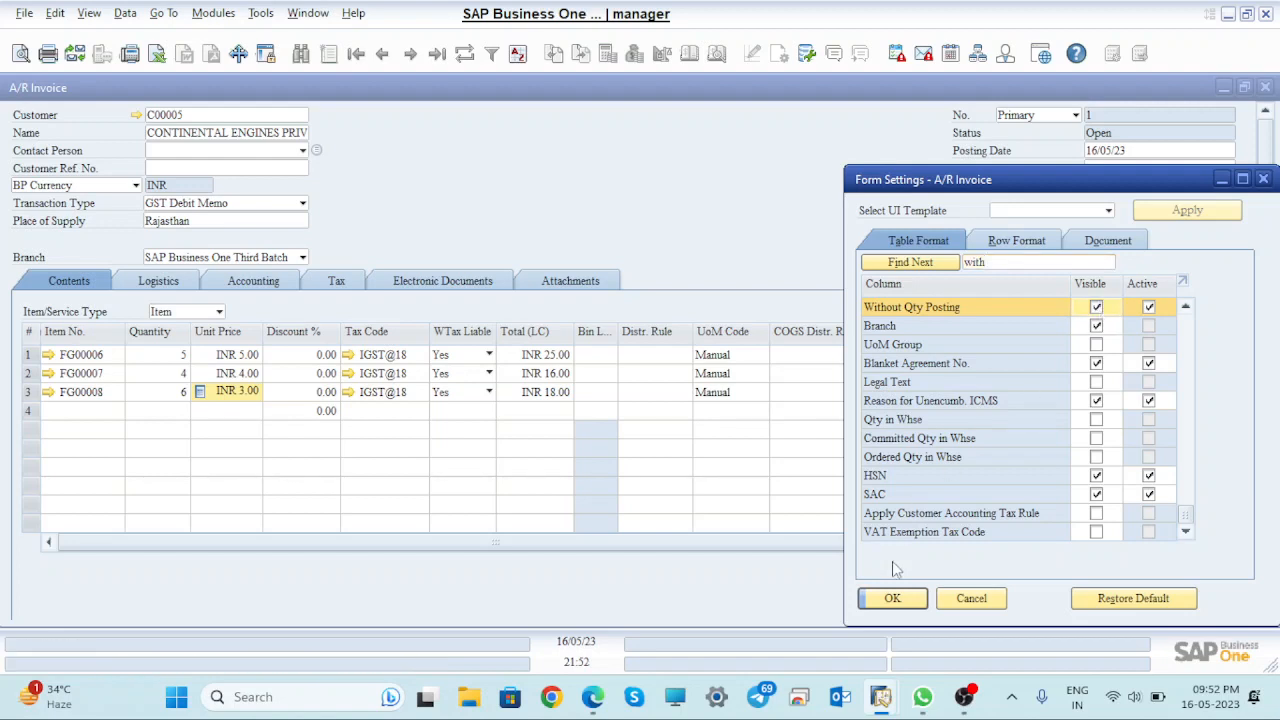
pyautogui.click(893, 600)
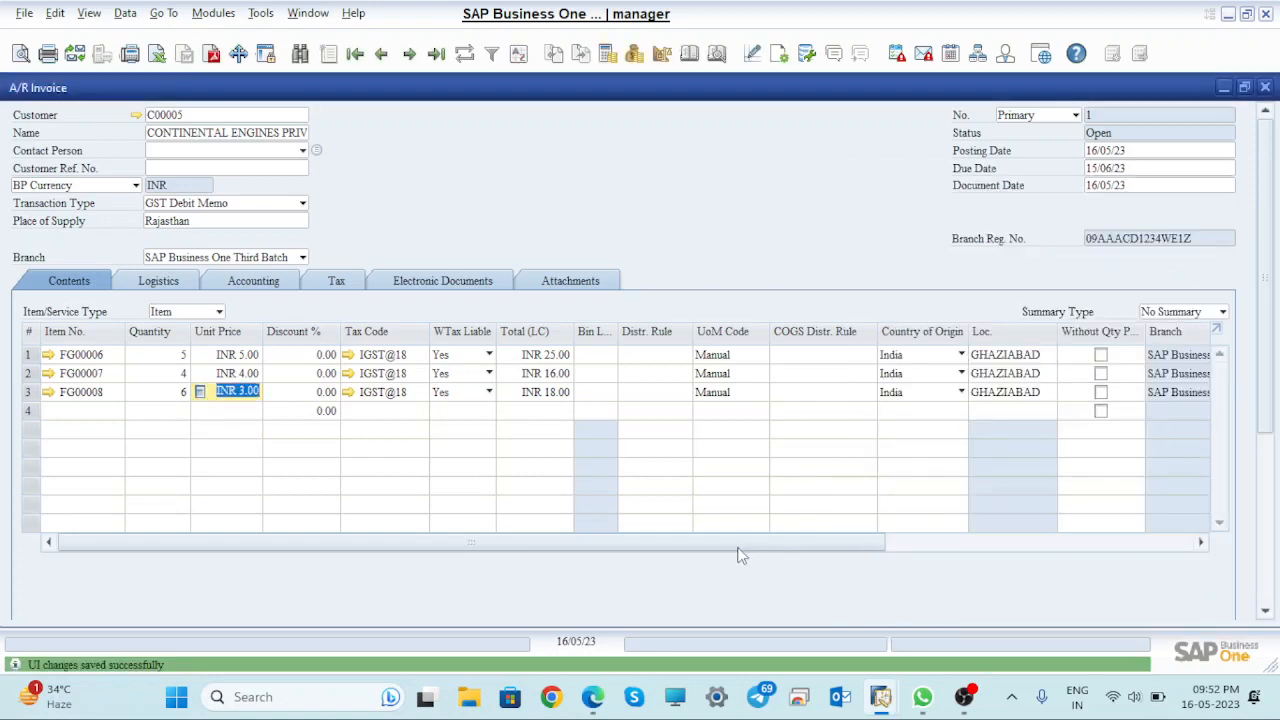
# - Mark all three item rows as Without Qty Posting and try the journal entry preview without editing the withholding tax table
pyautogui.click(1100, 355)
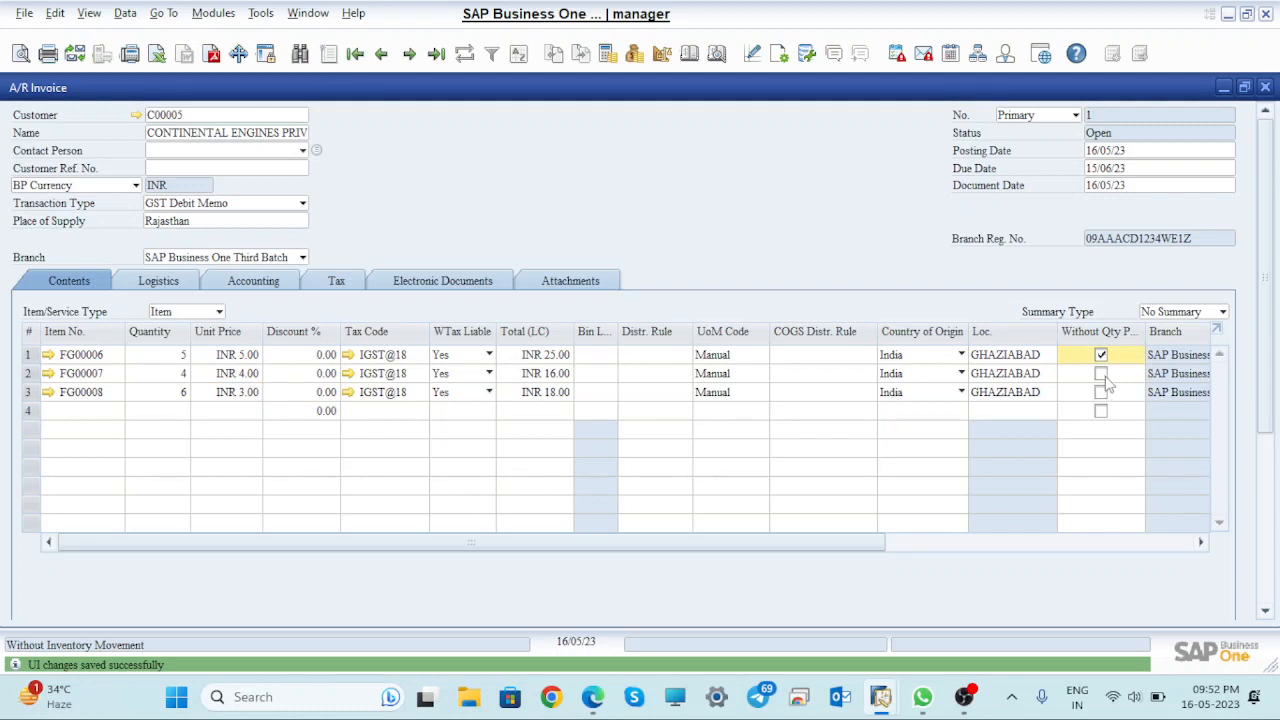
pyautogui.click(1101, 374)
pyautogui.click(1101, 393)
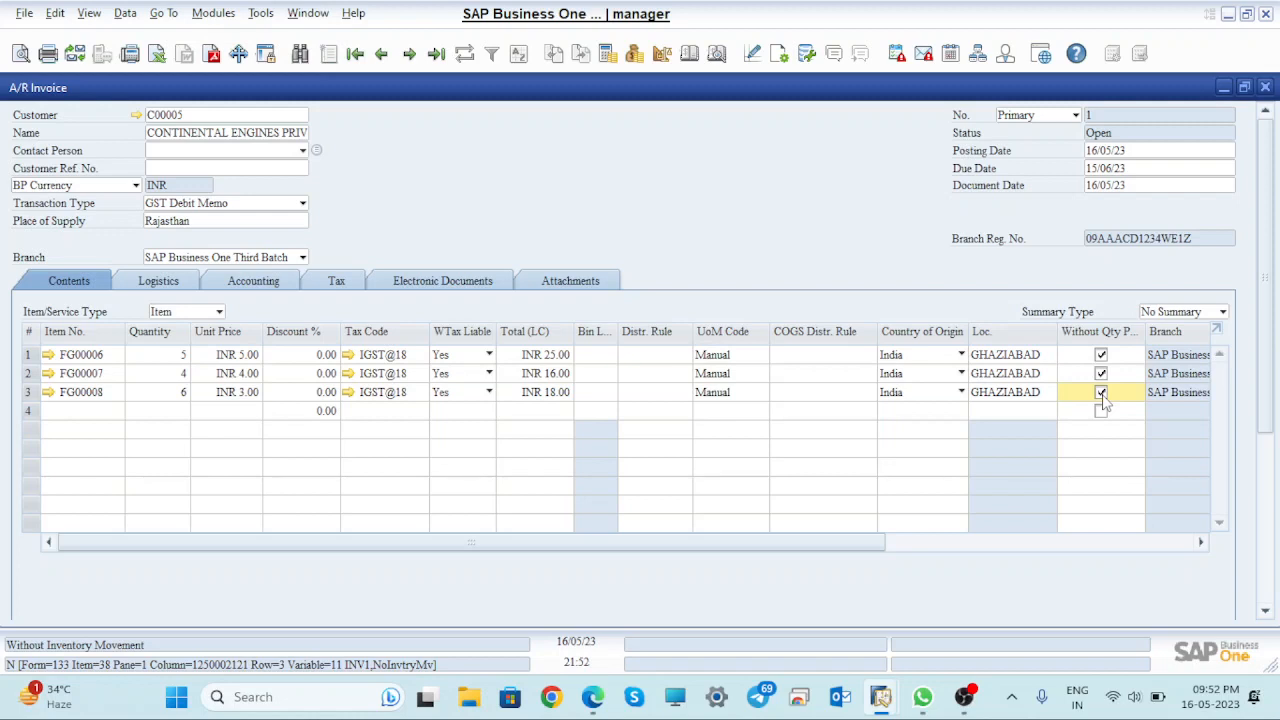
pyautogui.click(718, 58)
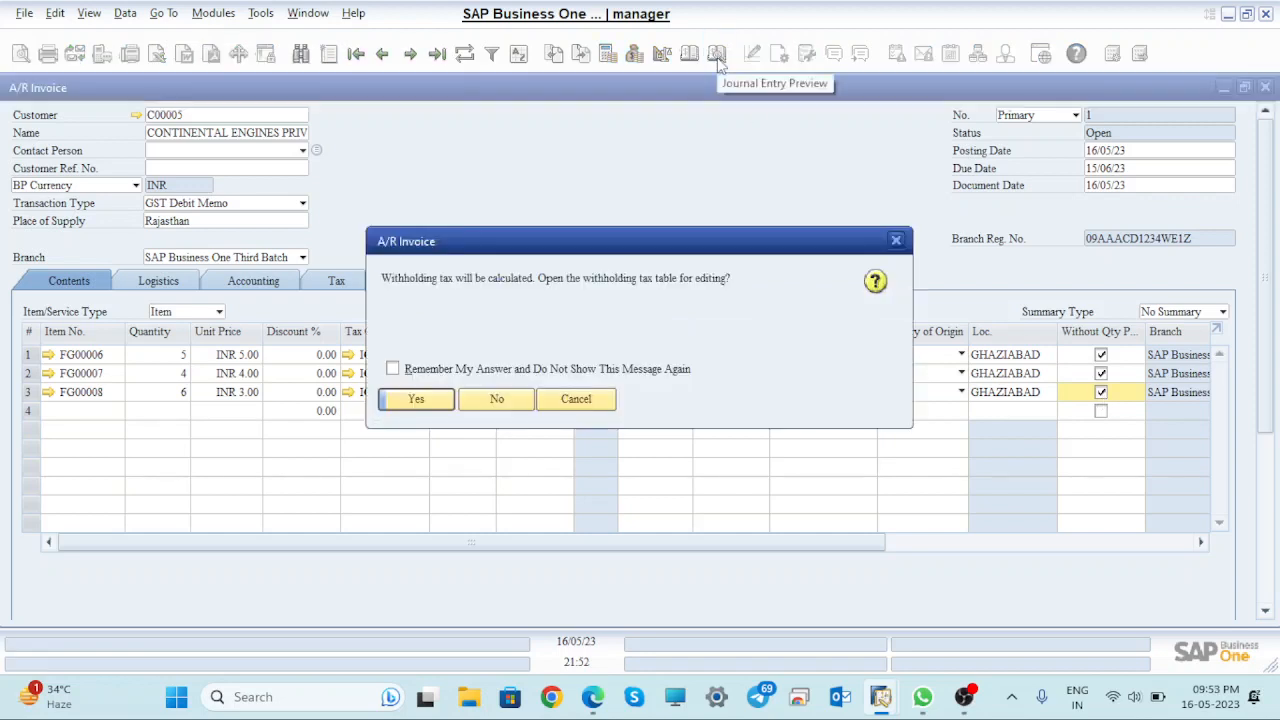
pyautogui.click(499, 401)
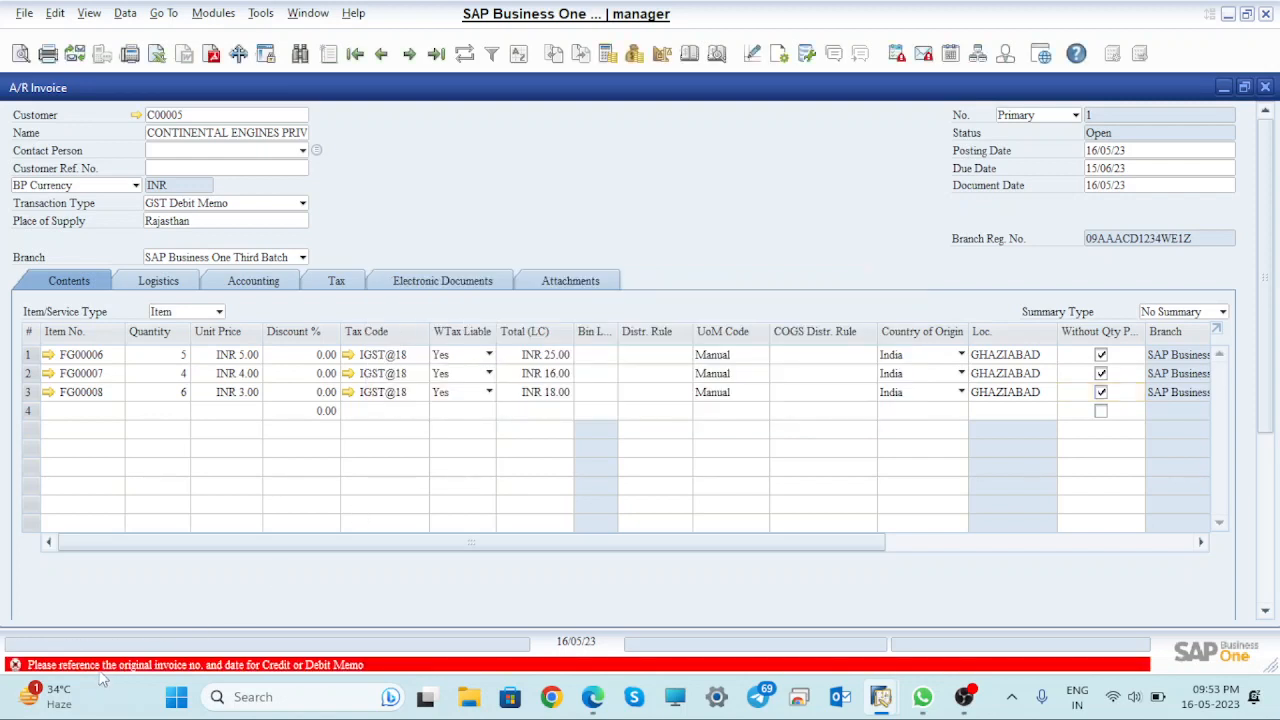
# - Enter original reference number 12345 and original reference date 15/05/23 in the tax details, then return to the item rows
pyautogui.click(336, 282)
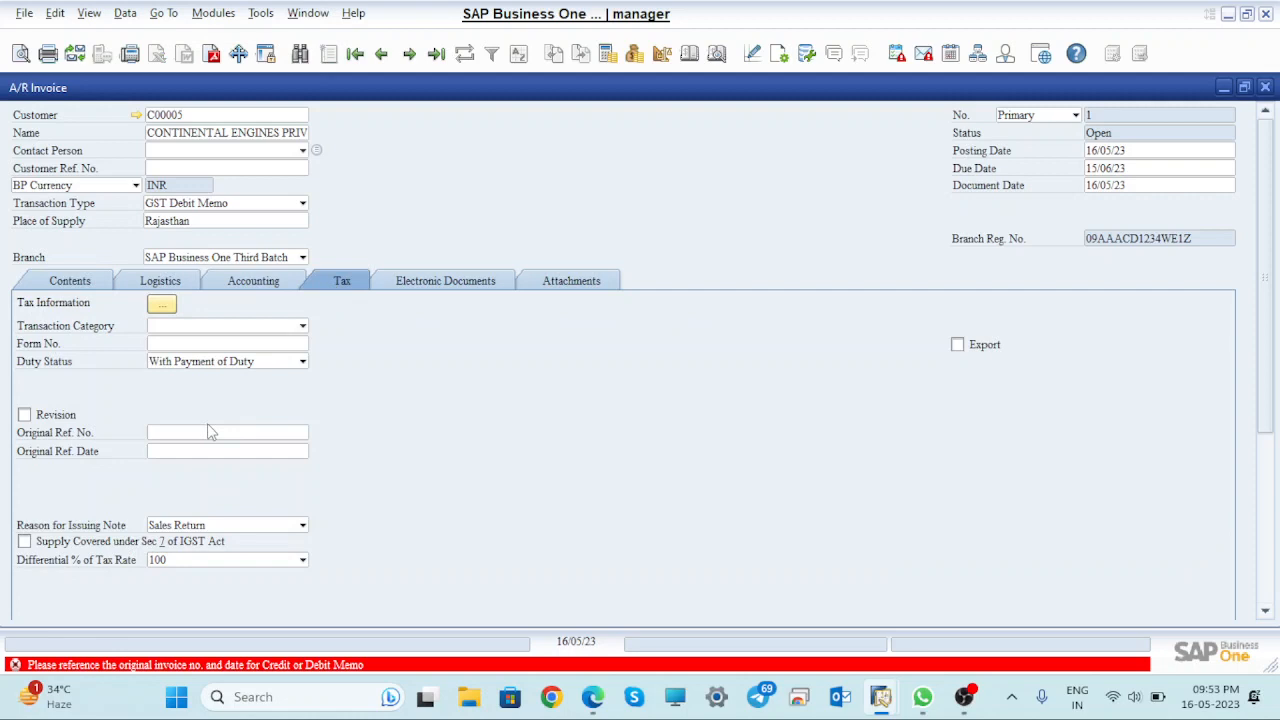
pyautogui.click(210, 432)
pyautogui.write('1')
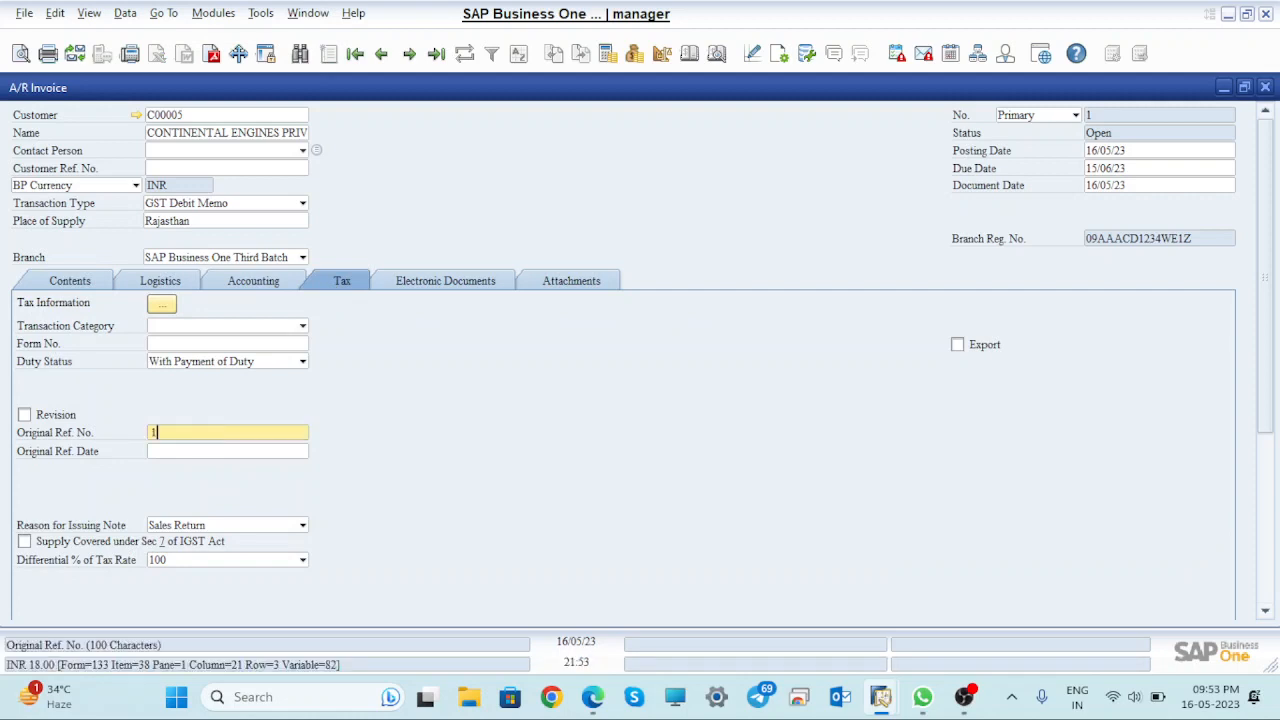
pyautogui.write('2345')
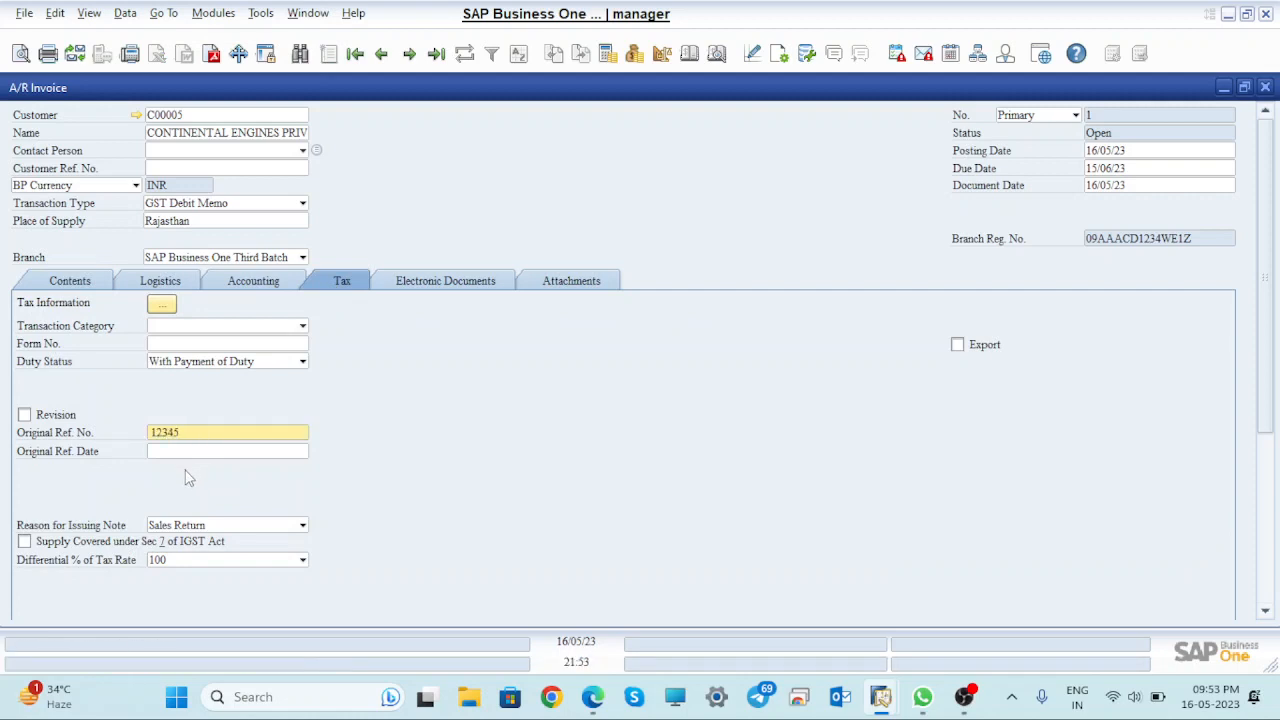
pyautogui.click(186, 454)
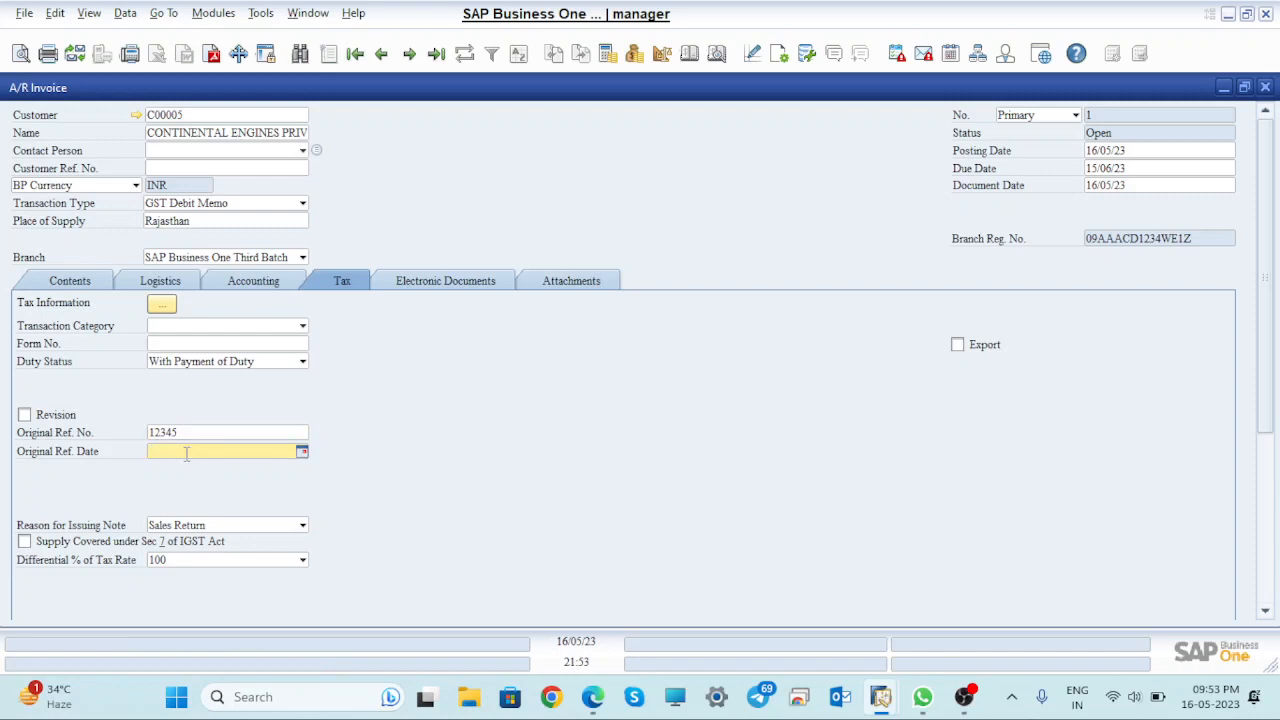
pyautogui.write('5')
pyautogui.press('BackSpace')
pyautogui.write('15/05')
pyautogui.press('Tab')
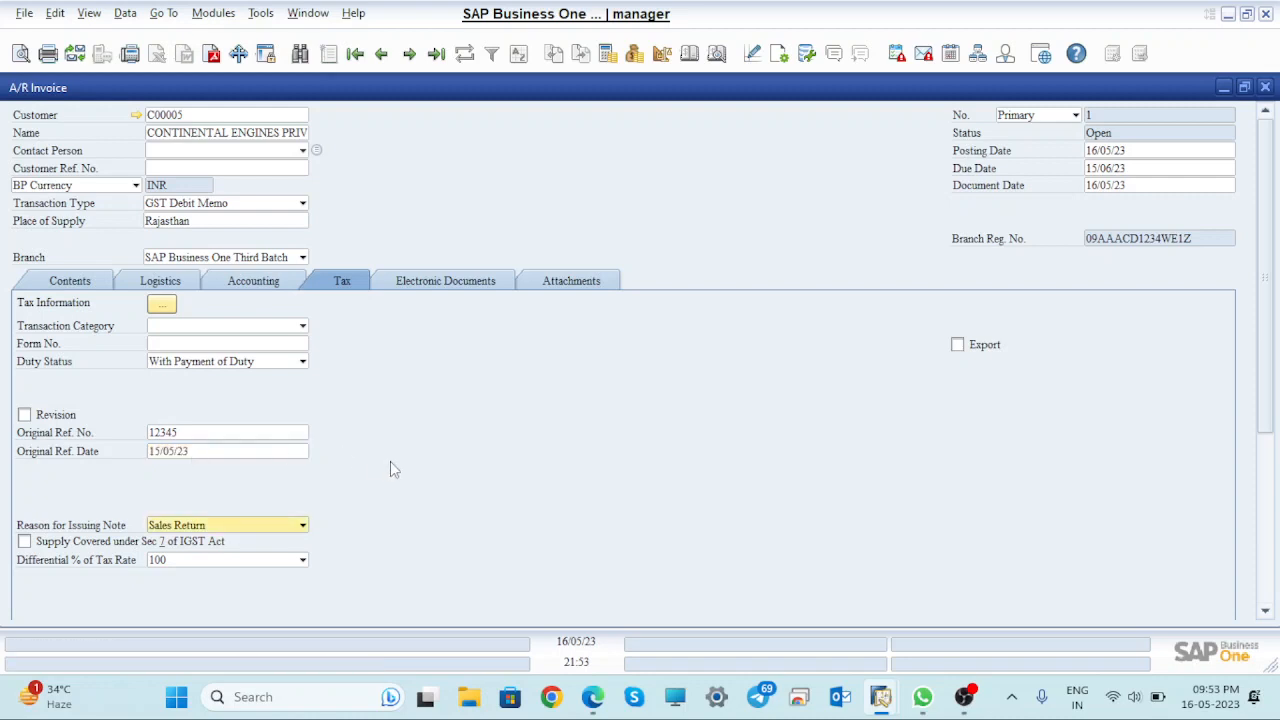
pyautogui.click(58, 283)
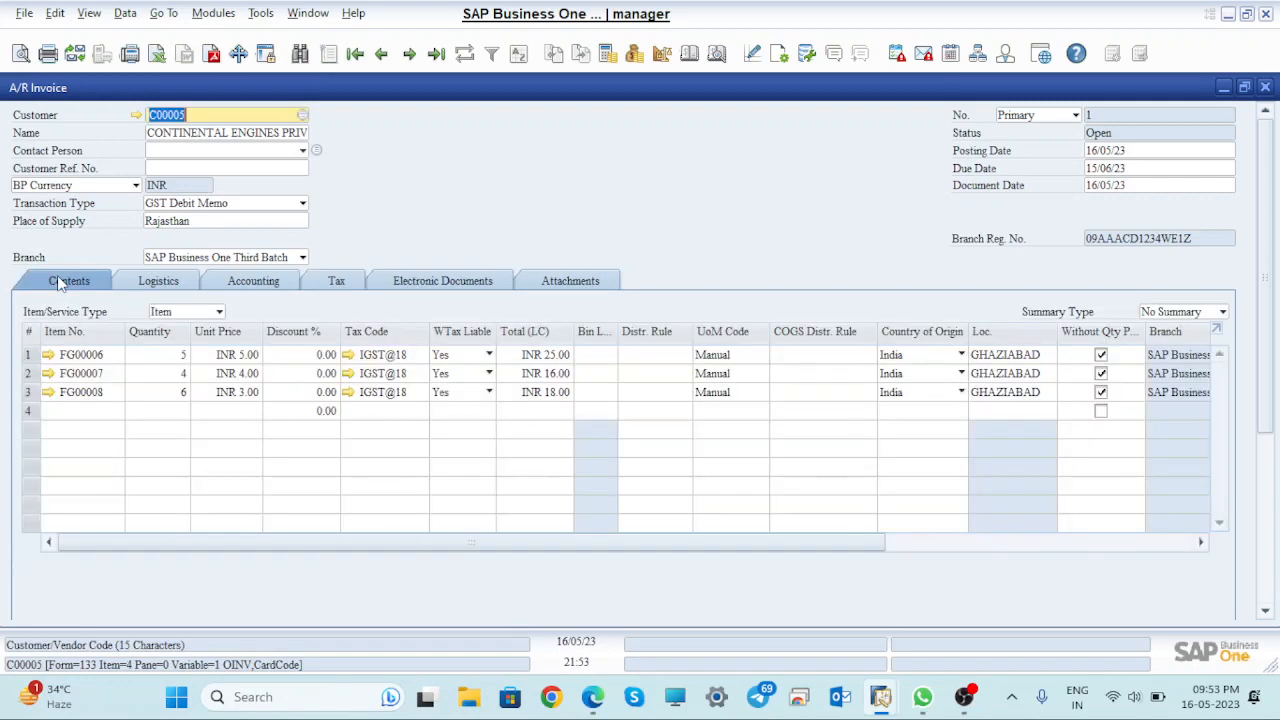
# - Preview the journal entry for the debit memo without quantity posting, skipping the withholding tax table, then close the preview
pyautogui.click(718, 55)
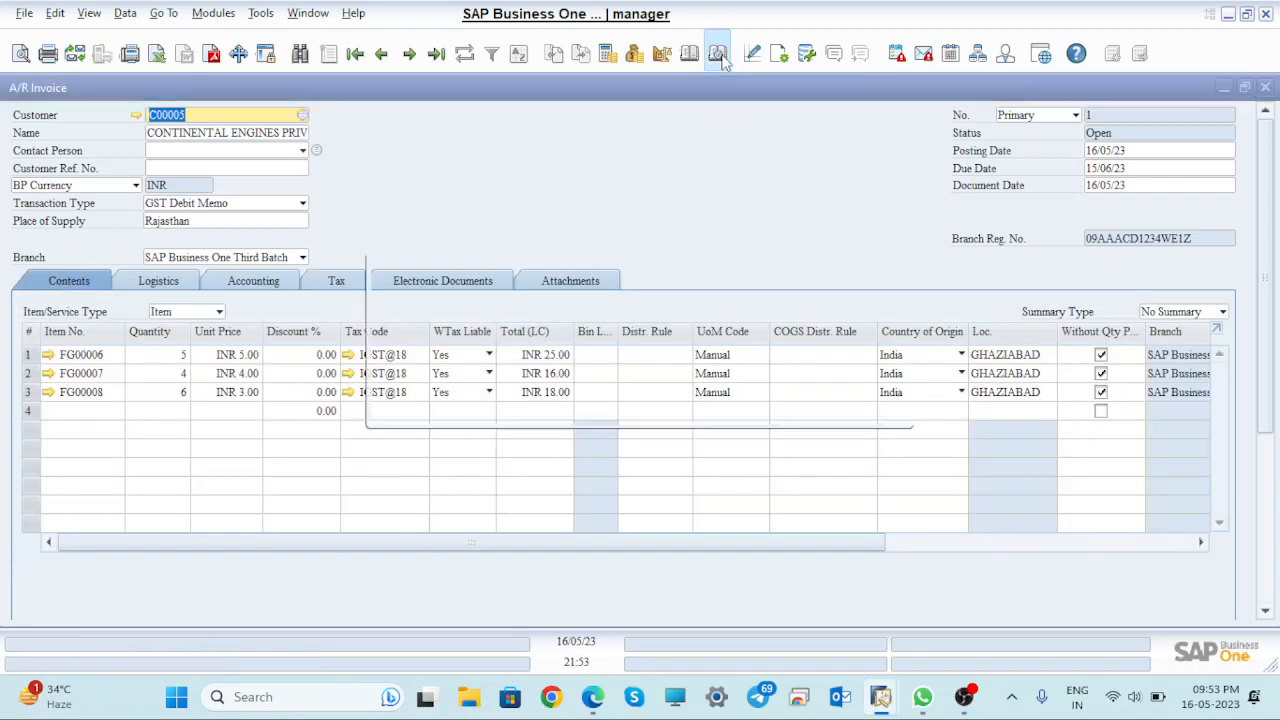
pyautogui.click(500, 399)
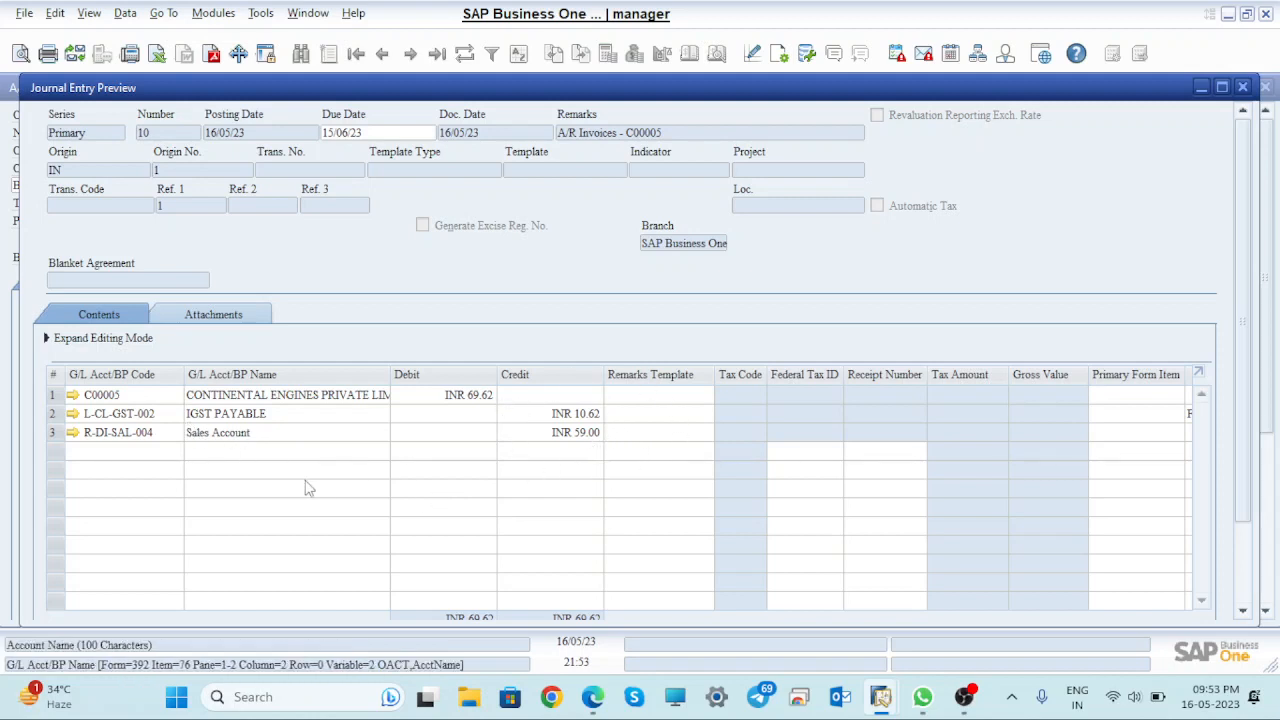
pyautogui.click(1243, 88)
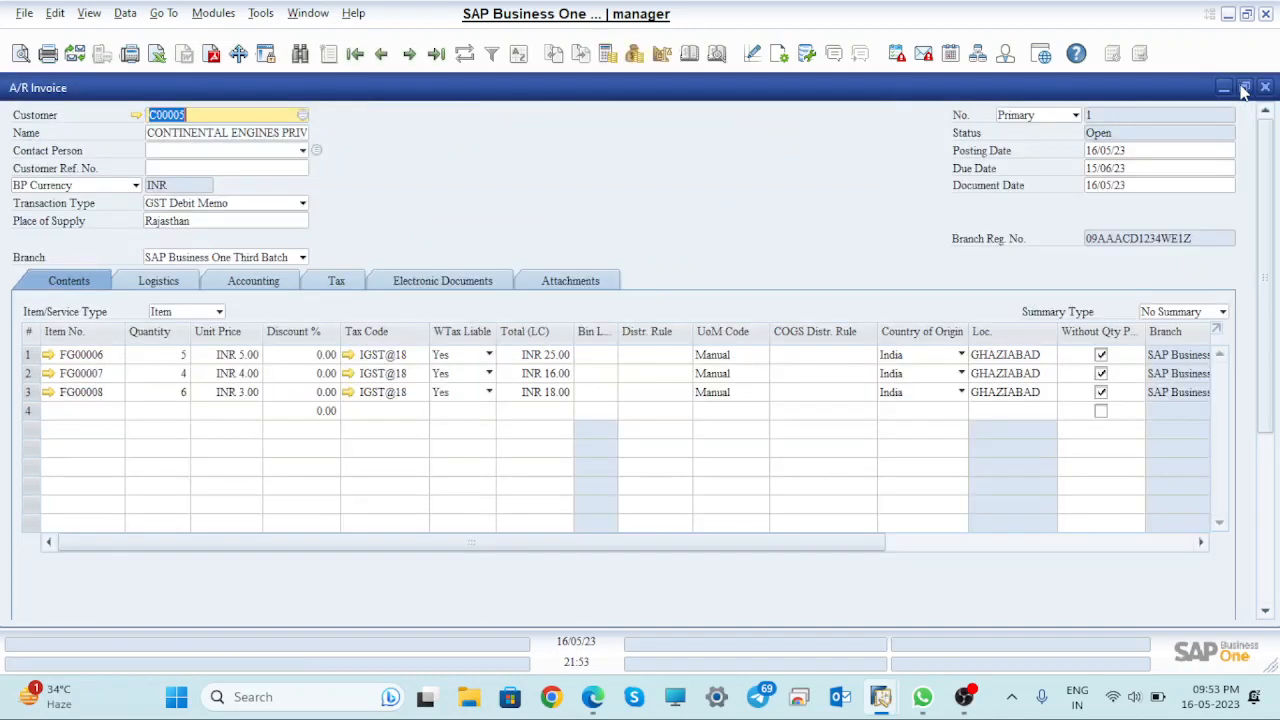
# - Clear Without Qty Posting on all three item rows and request the journal entry preview without editing the withholding tax table
pyautogui.click(1101, 357)
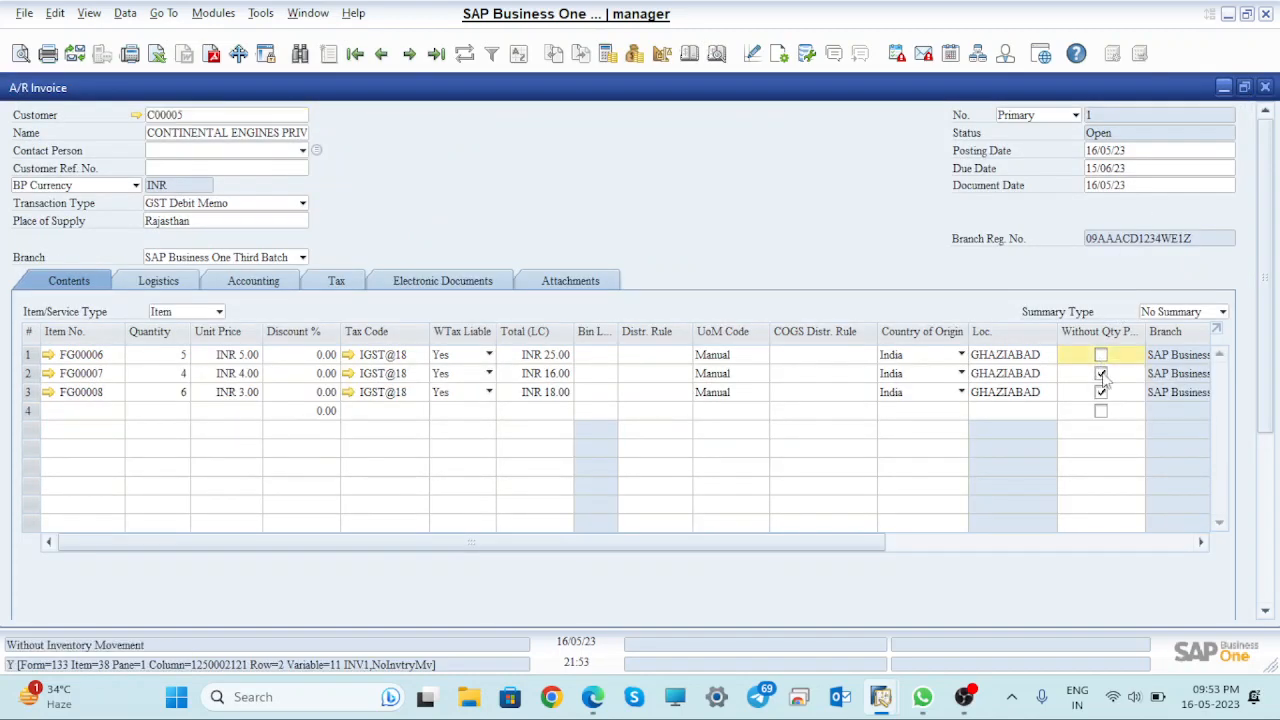
pyautogui.click(1101, 374)
pyautogui.click(1101, 392)
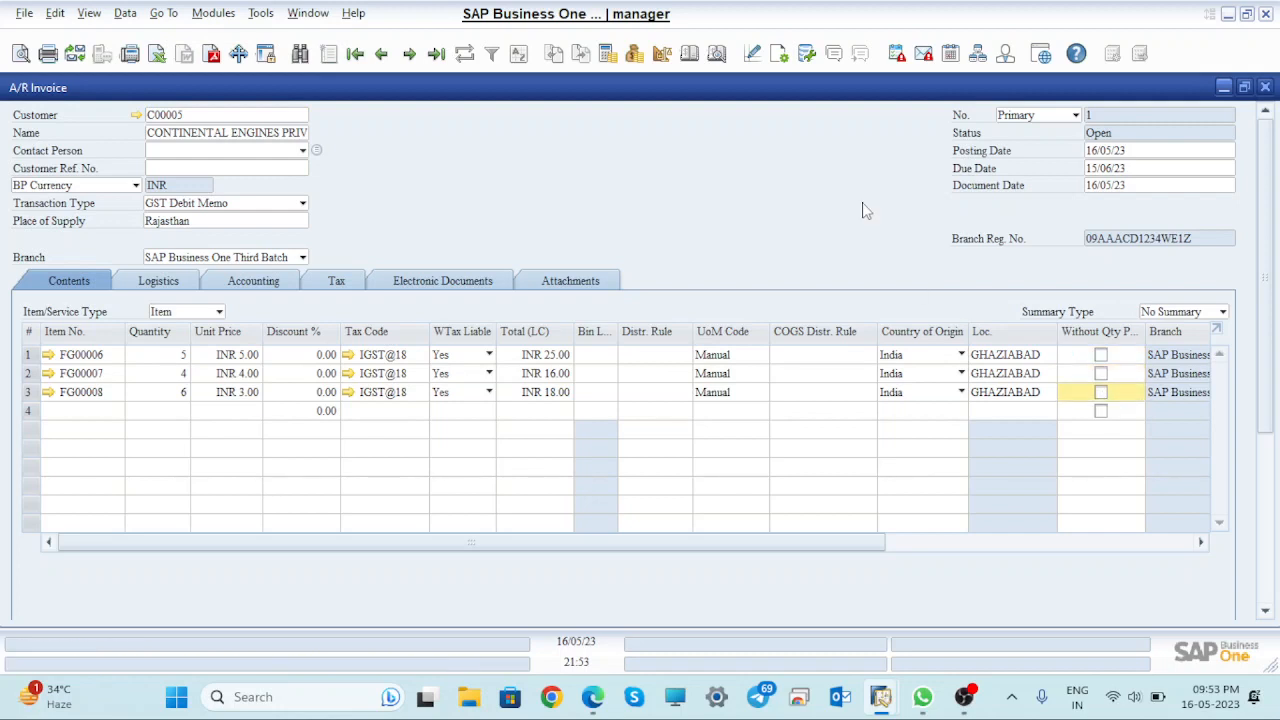
pyautogui.click(717, 55)
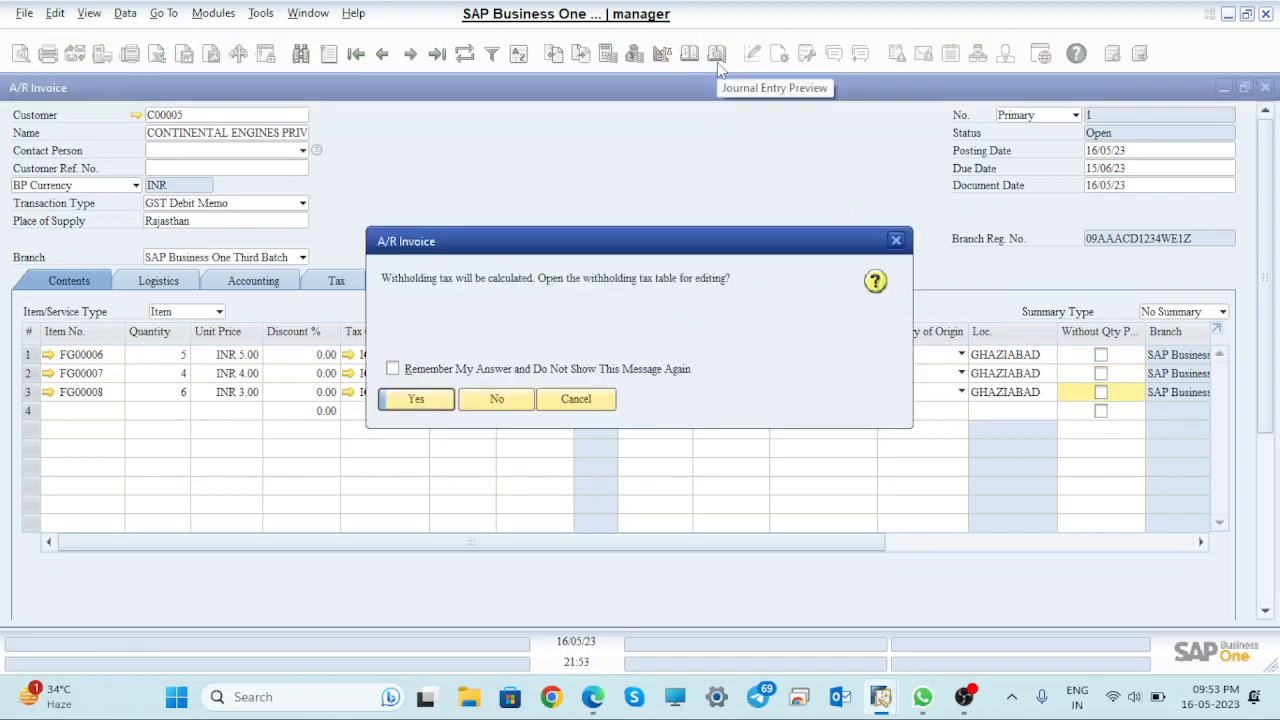
pyautogui.click(511, 403)
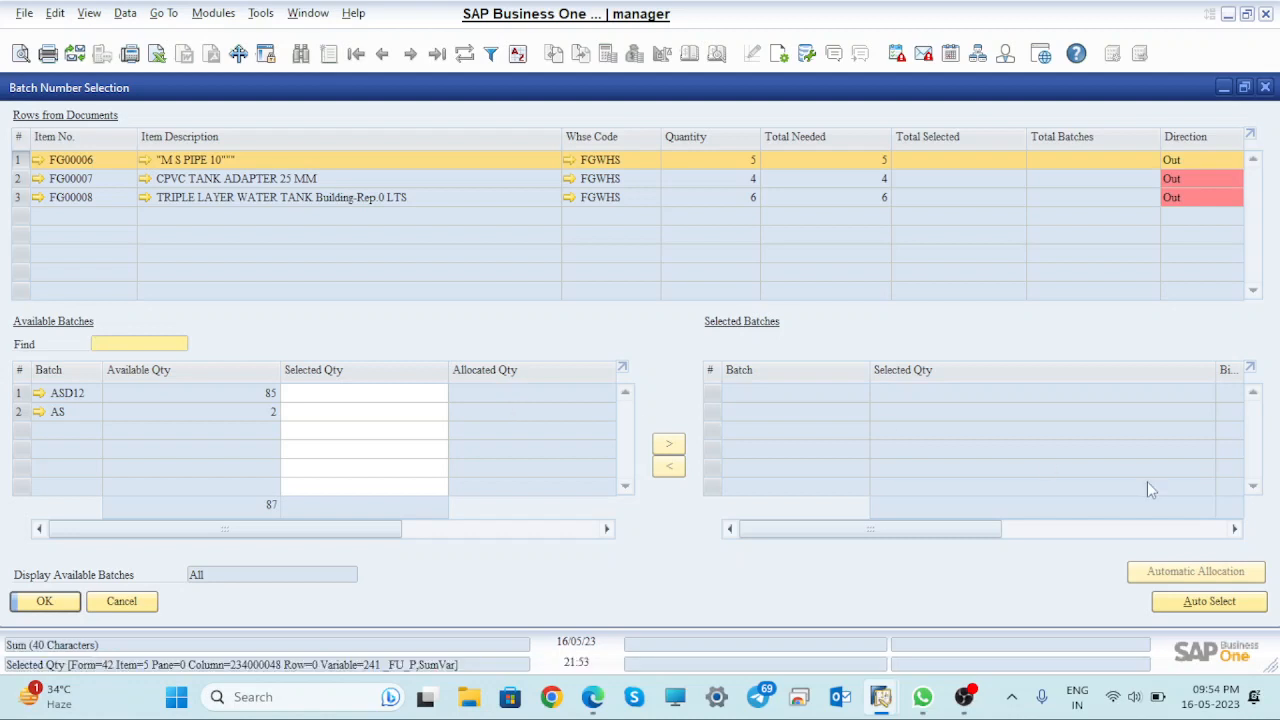
# - Auto-select and save batches for 5 units of FG00006, 4 of FG00007 and 6 of FG00008, and return to the invoice
pyautogui.click(1232, 605)
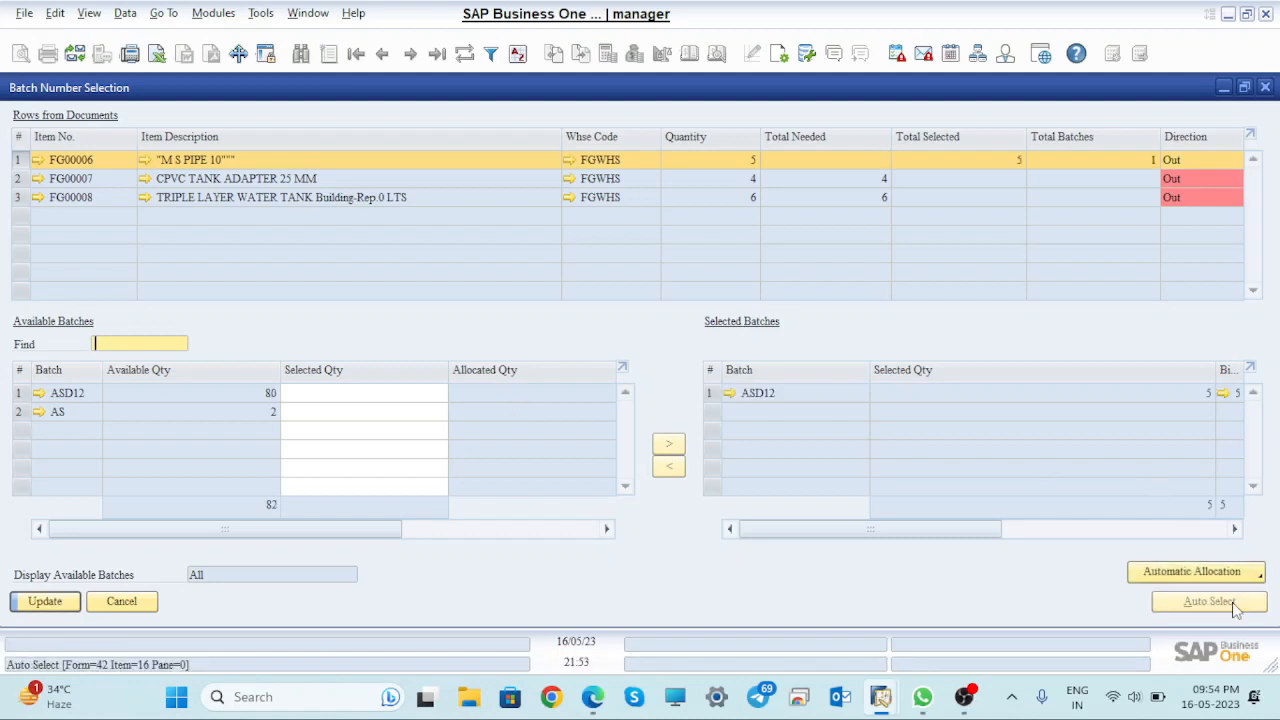
pyautogui.click(45, 603)
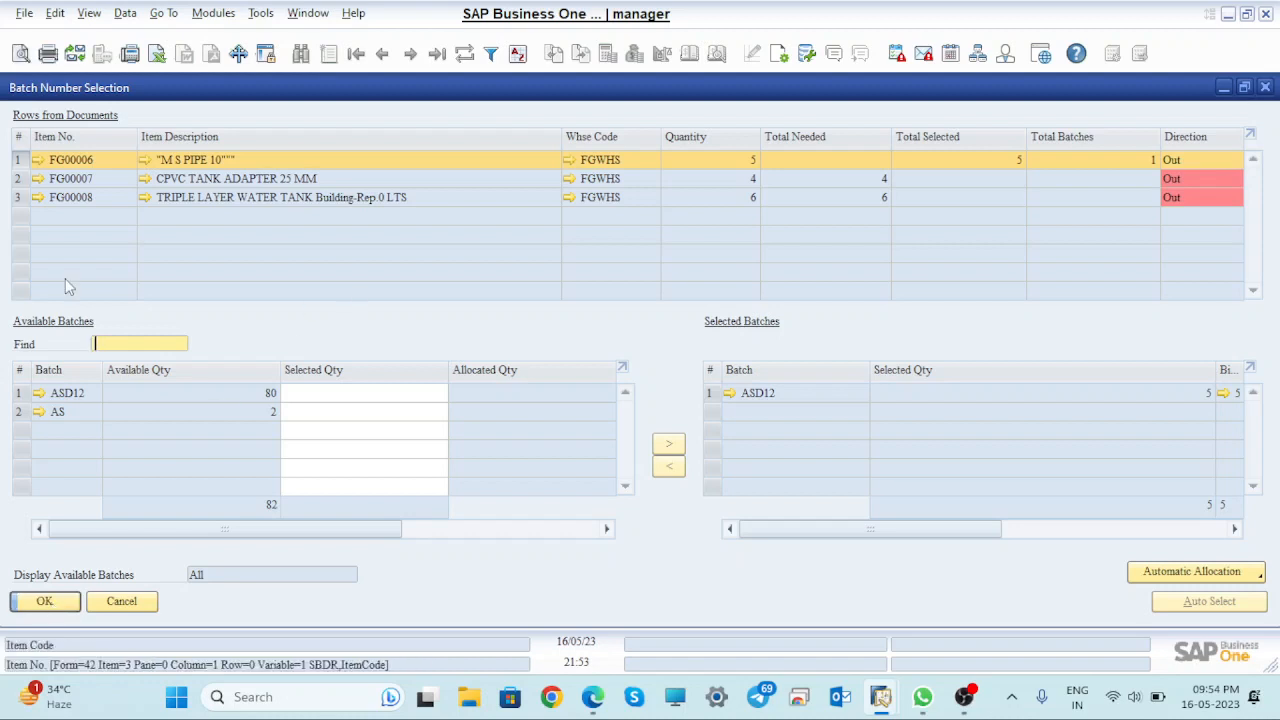
pyautogui.click(18, 180)
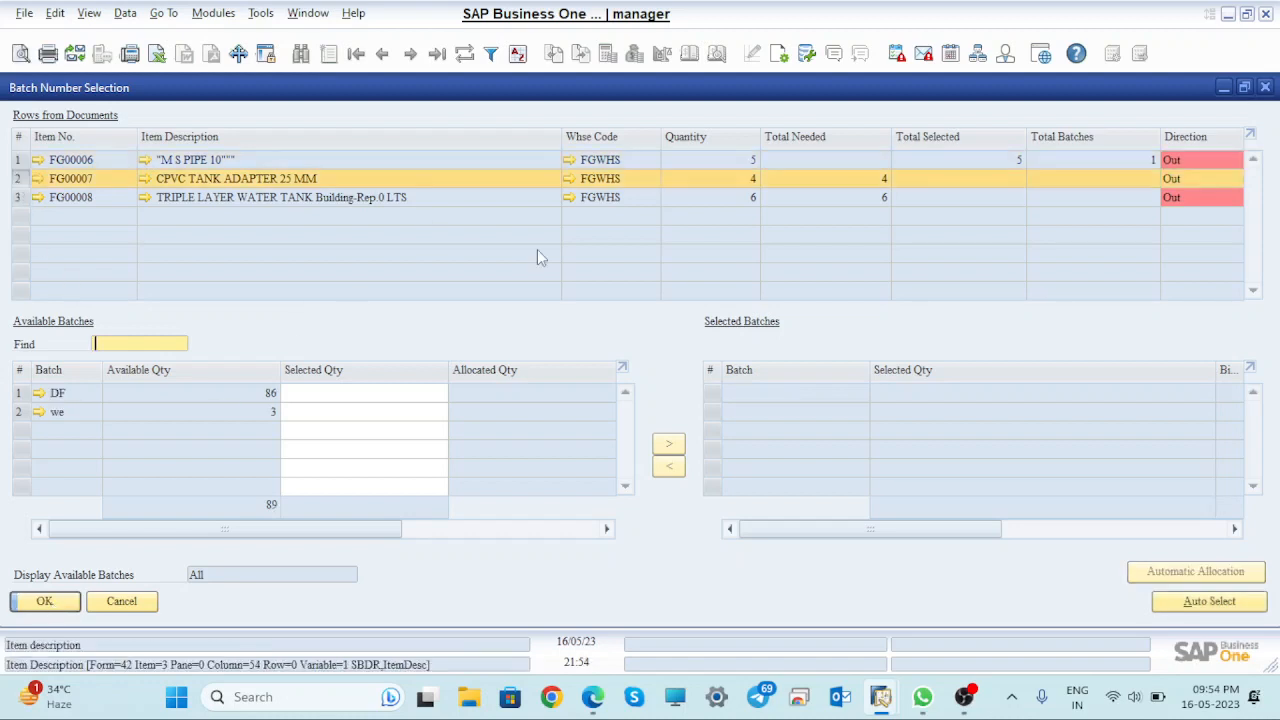
pyautogui.click(1215, 605)
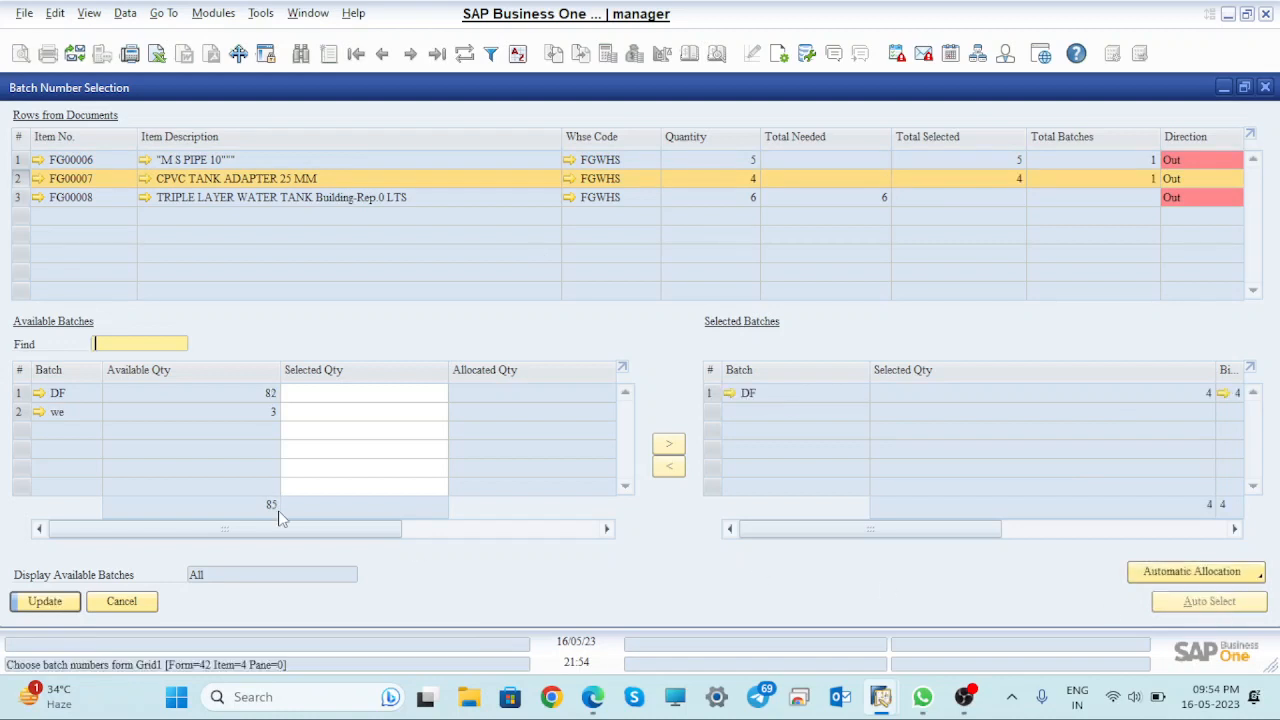
pyautogui.click(46, 605)
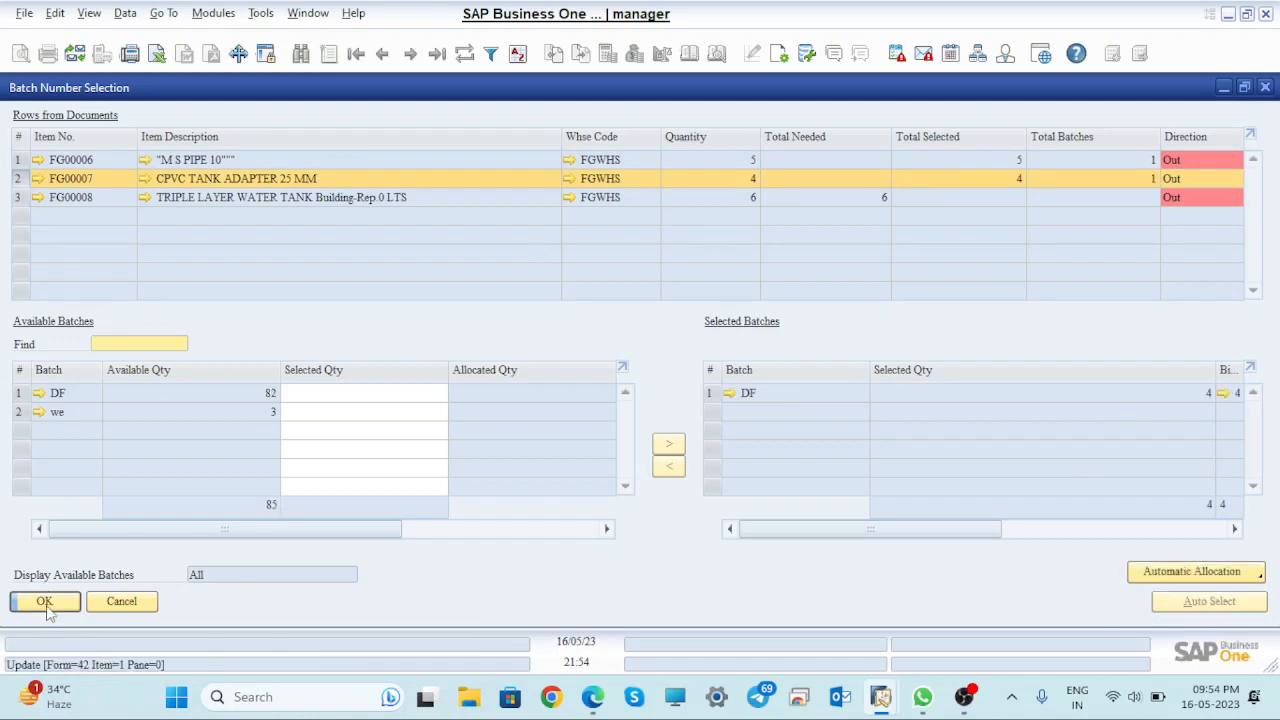
pyautogui.click(20, 198)
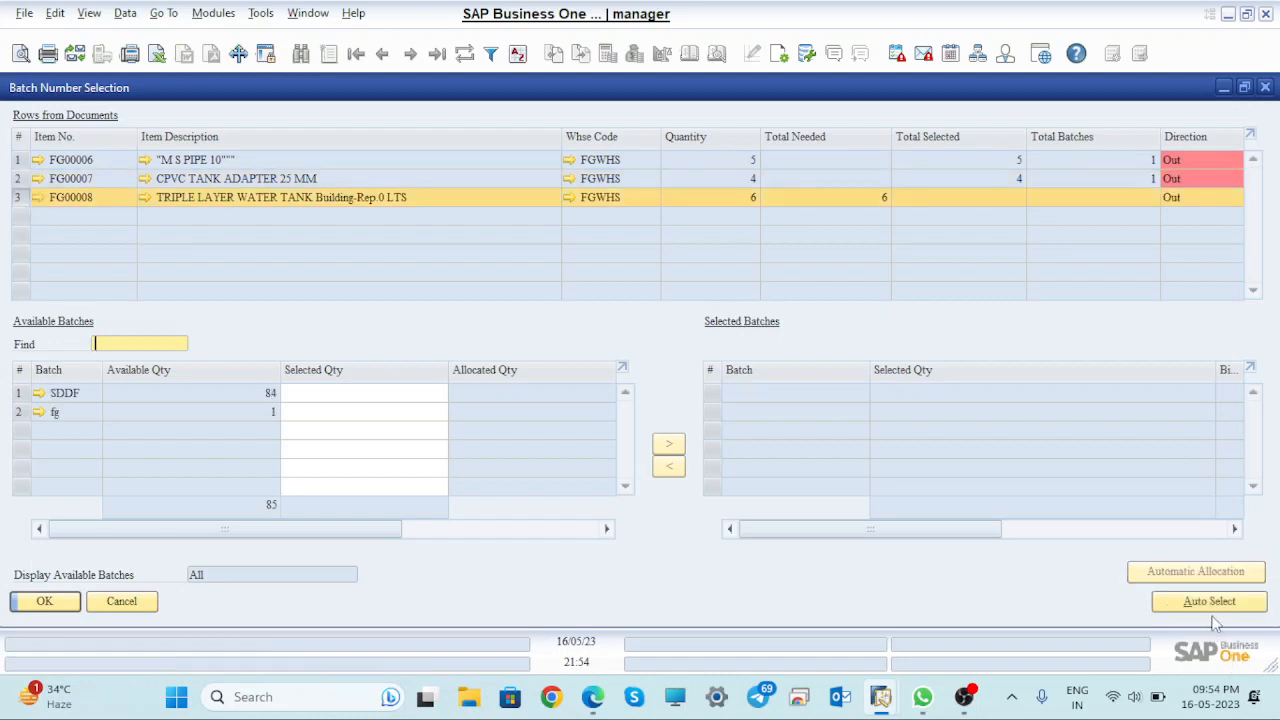
pyautogui.click(1221, 603)
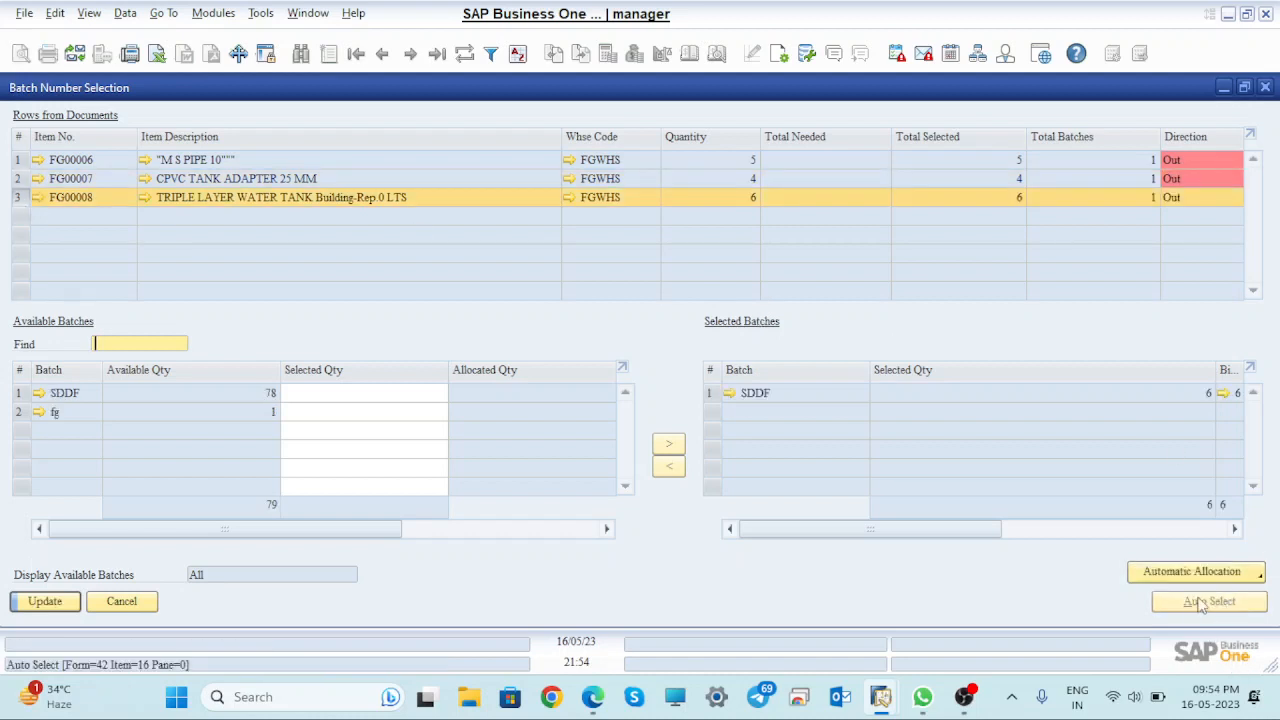
pyautogui.click(44, 603)
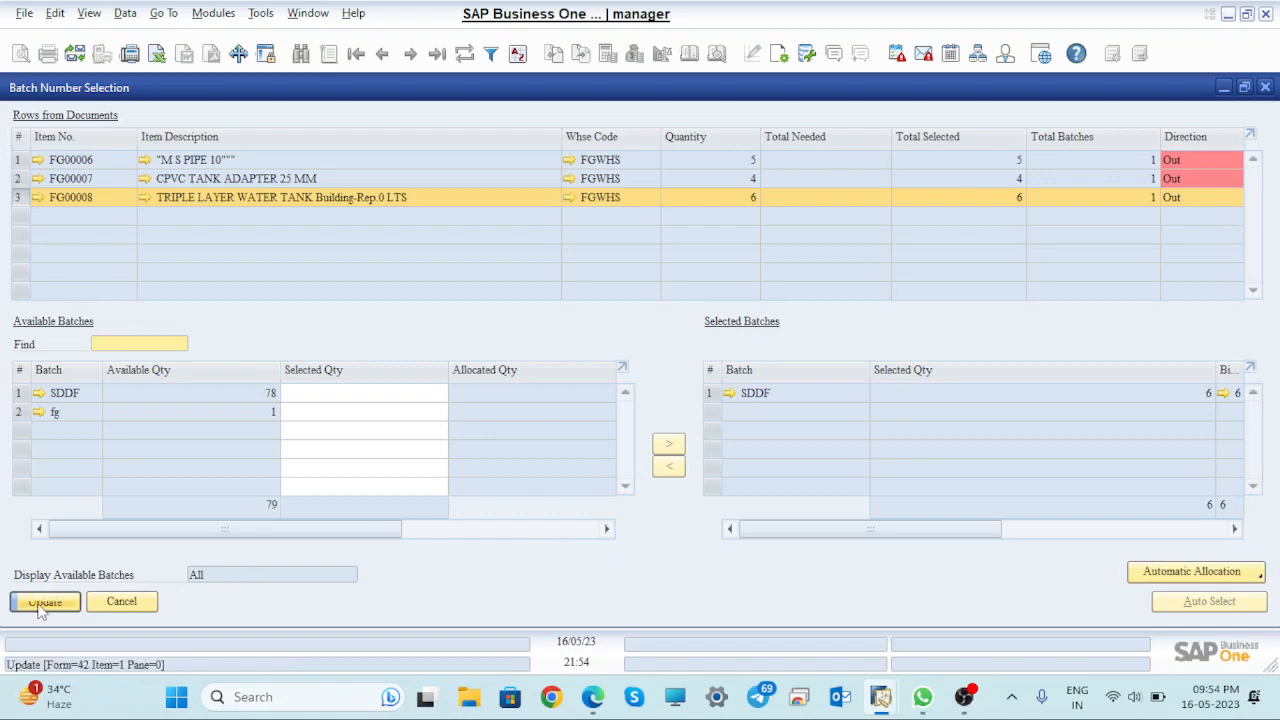
pyautogui.click(44, 601)
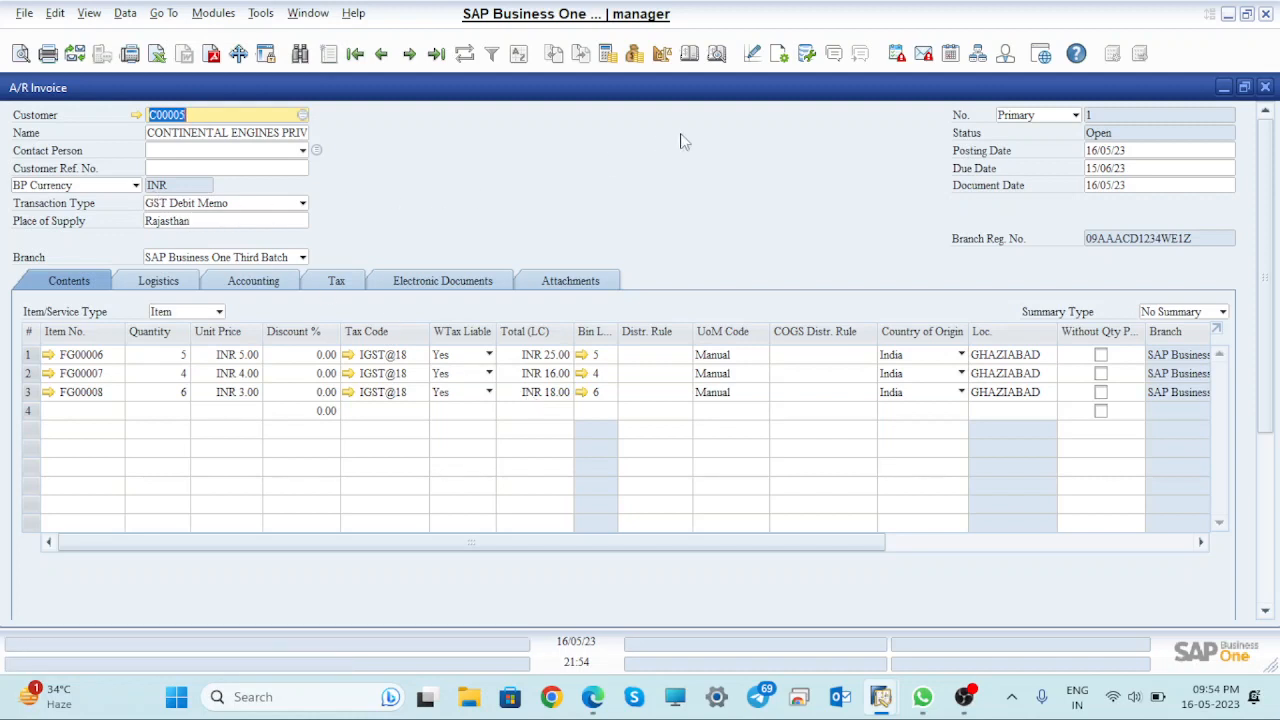
# - Preview the invoice's journal entry with quantity posting and batches allocated, leaving the withholding tax table unedited, and close it
pyautogui.click(718, 55)
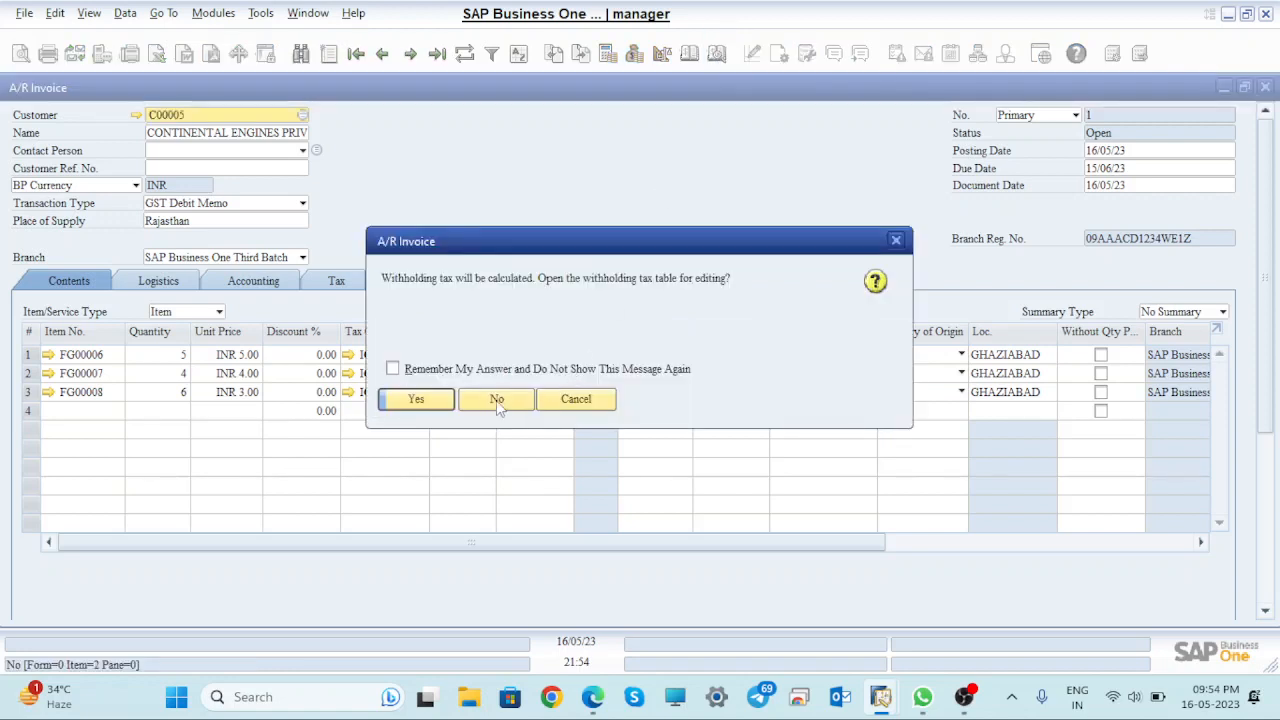
pyautogui.click(497, 400)
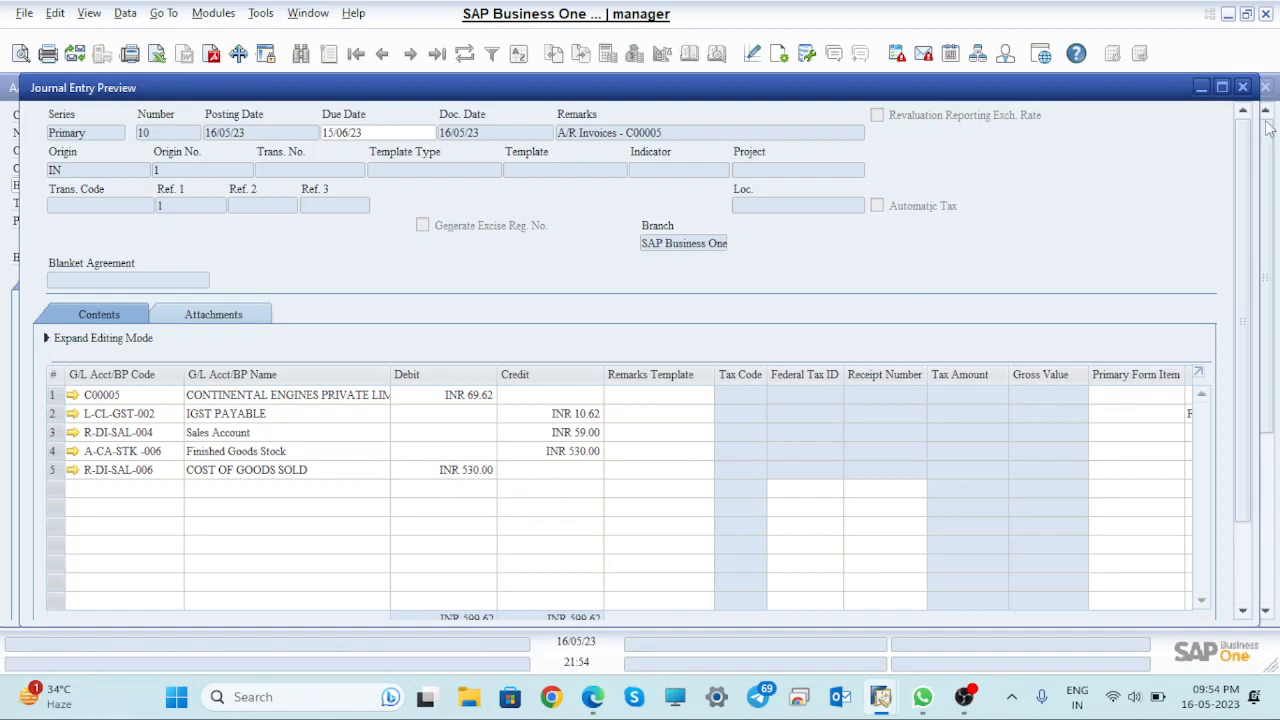
pyautogui.click(1242, 87)
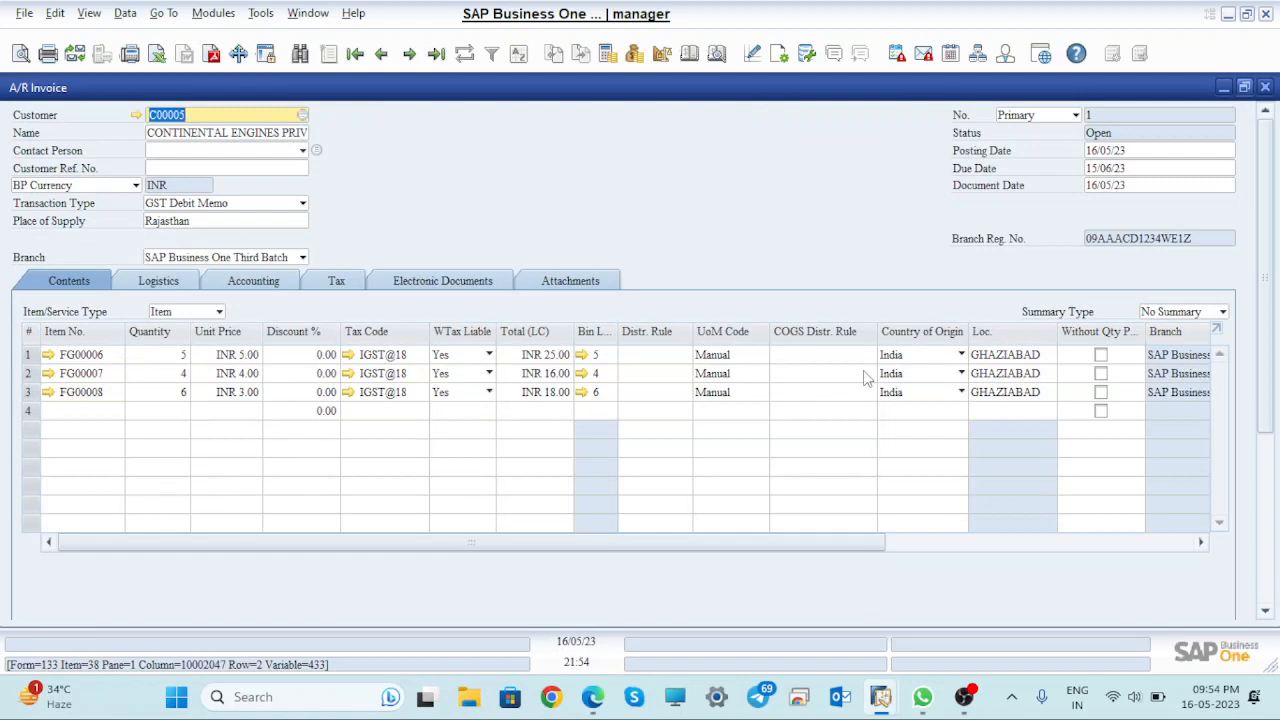
# - Mark all three item rows as Without Qty Posting again and recheck the journal entry preview without editing the withholding tax table
pyautogui.click(1101, 357)
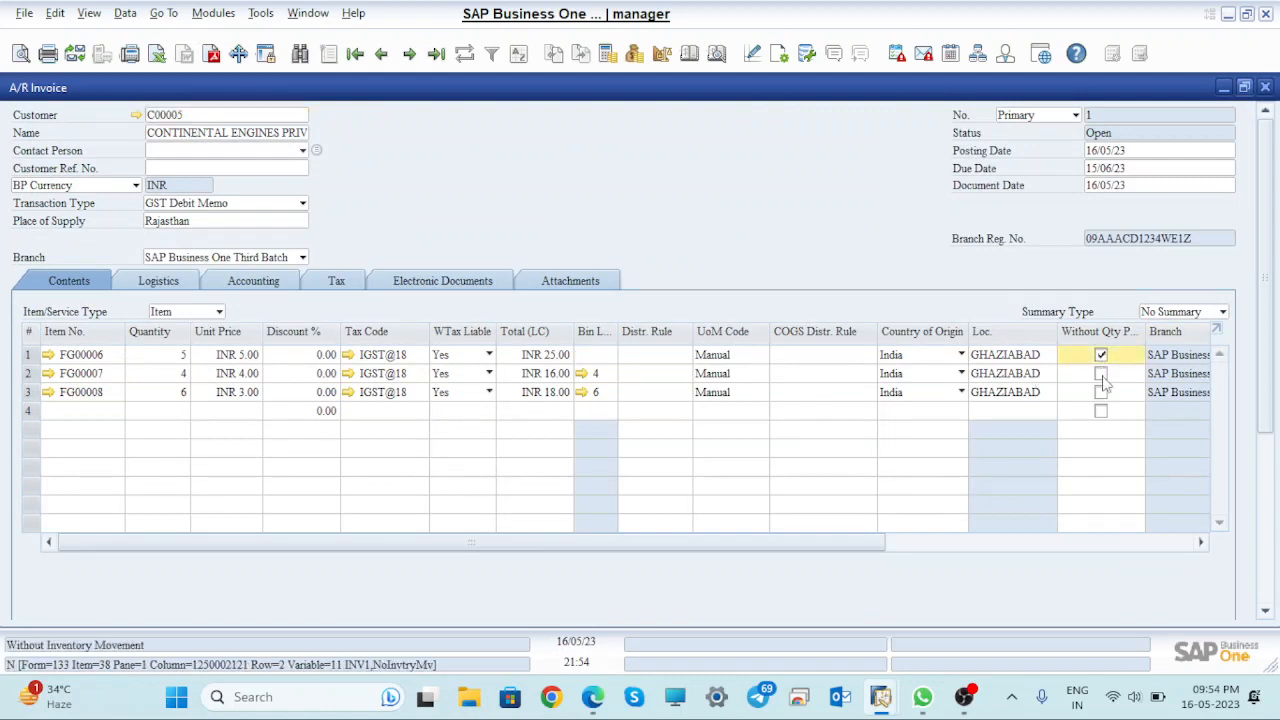
pyautogui.click(1101, 374)
pyautogui.click(1101, 394)
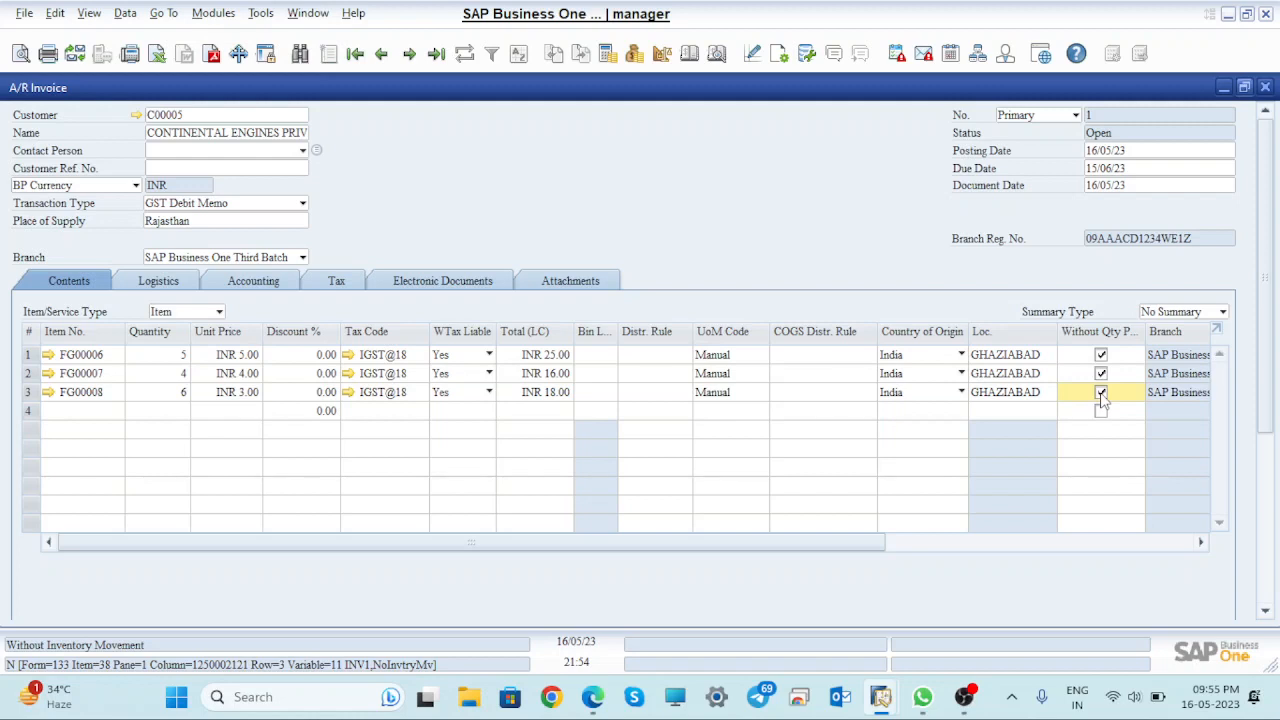
pyautogui.click(716, 56)
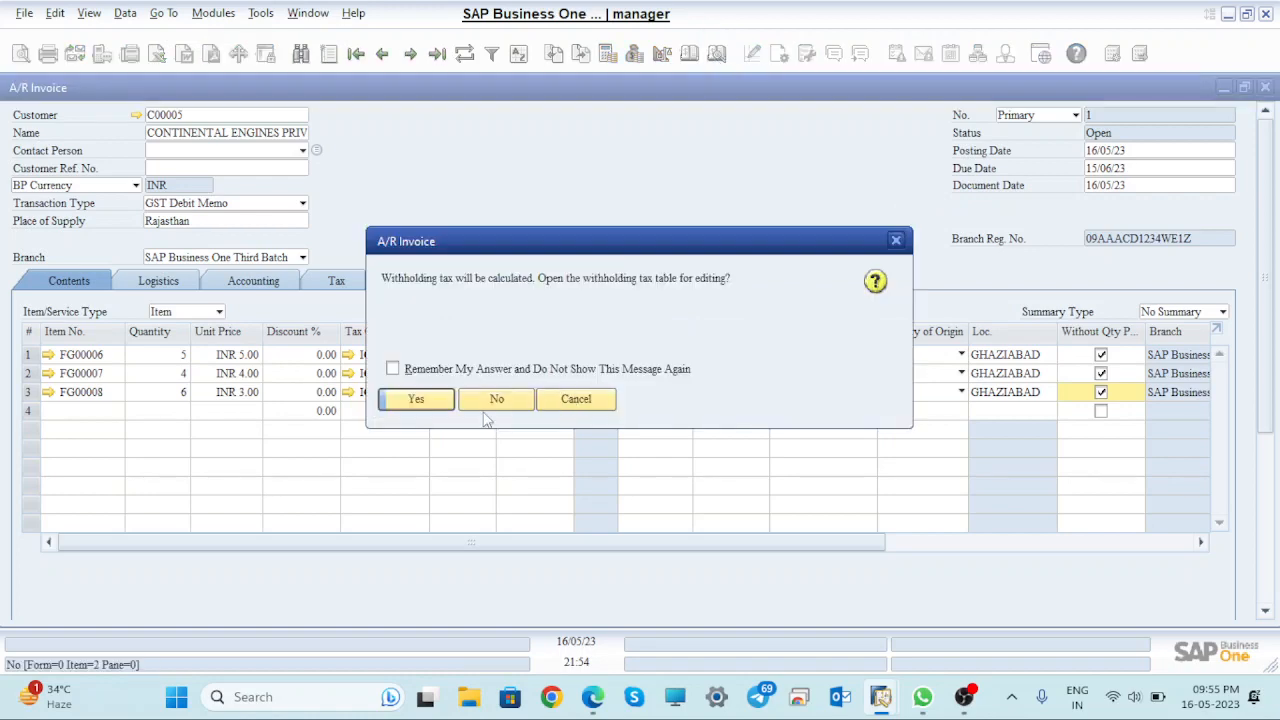
pyautogui.click(496, 399)
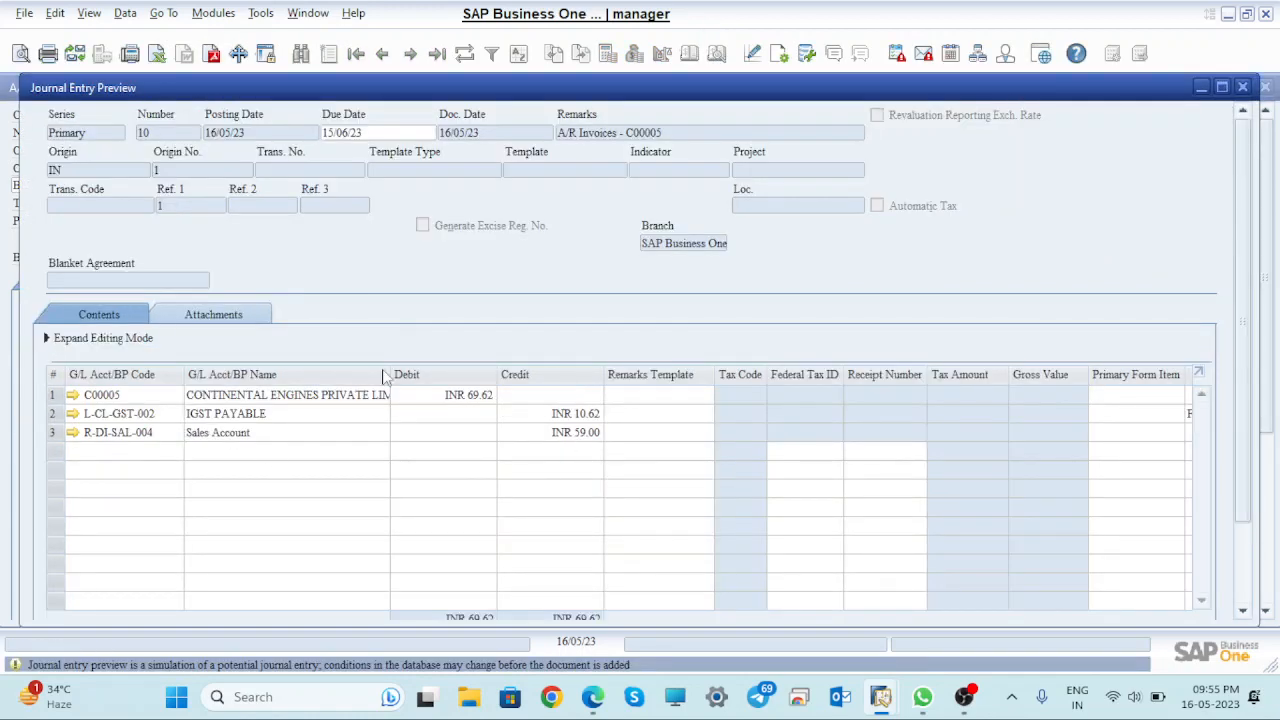
pyautogui.click(1242, 87)
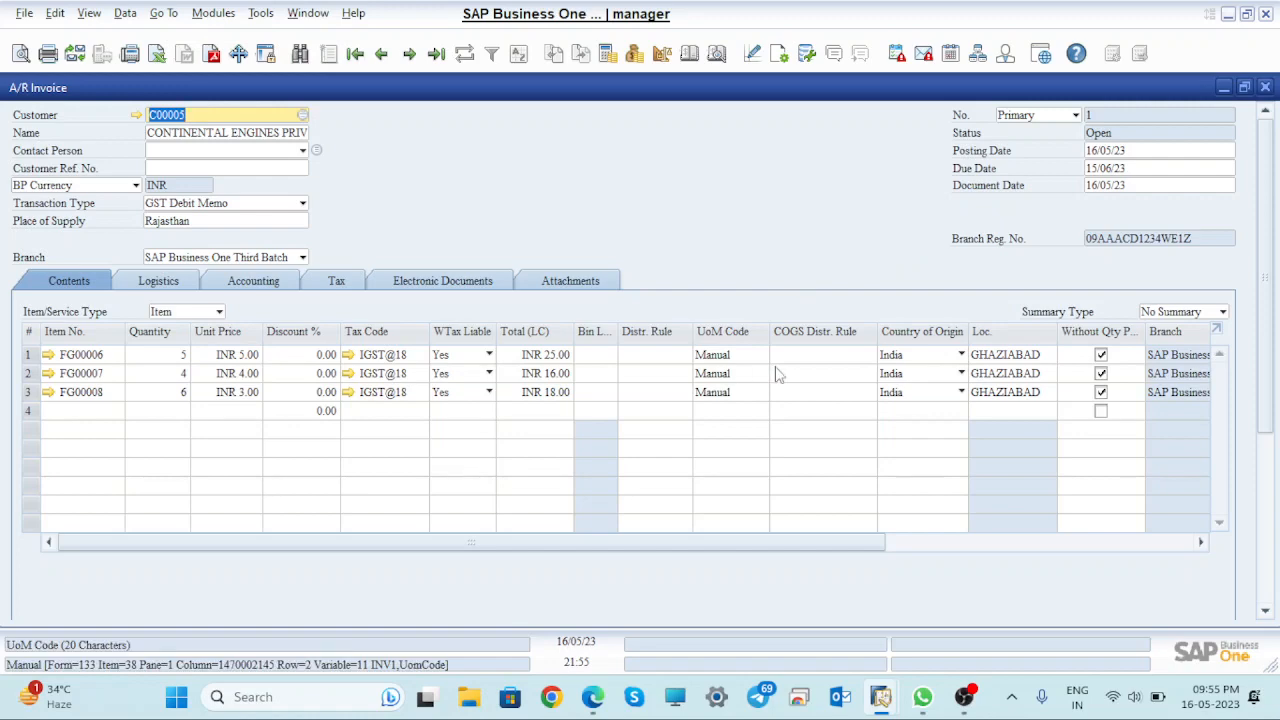
# - Add the GST debit memo with the Add & View option, declining withholding tax editing and confirming that the document is final
pyautogui.moveTo(1273, 225); pyautogui.dragTo(1277, 484)
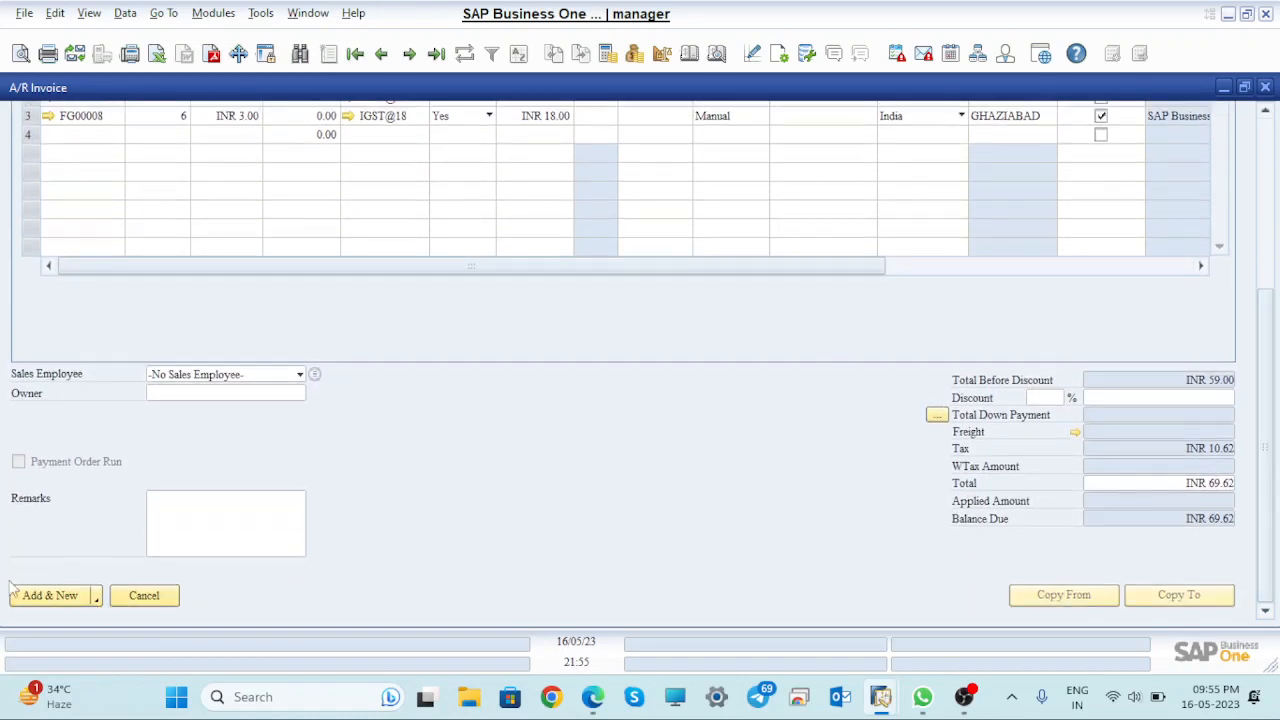
pyautogui.click(96, 598)
pyautogui.click(41, 557)
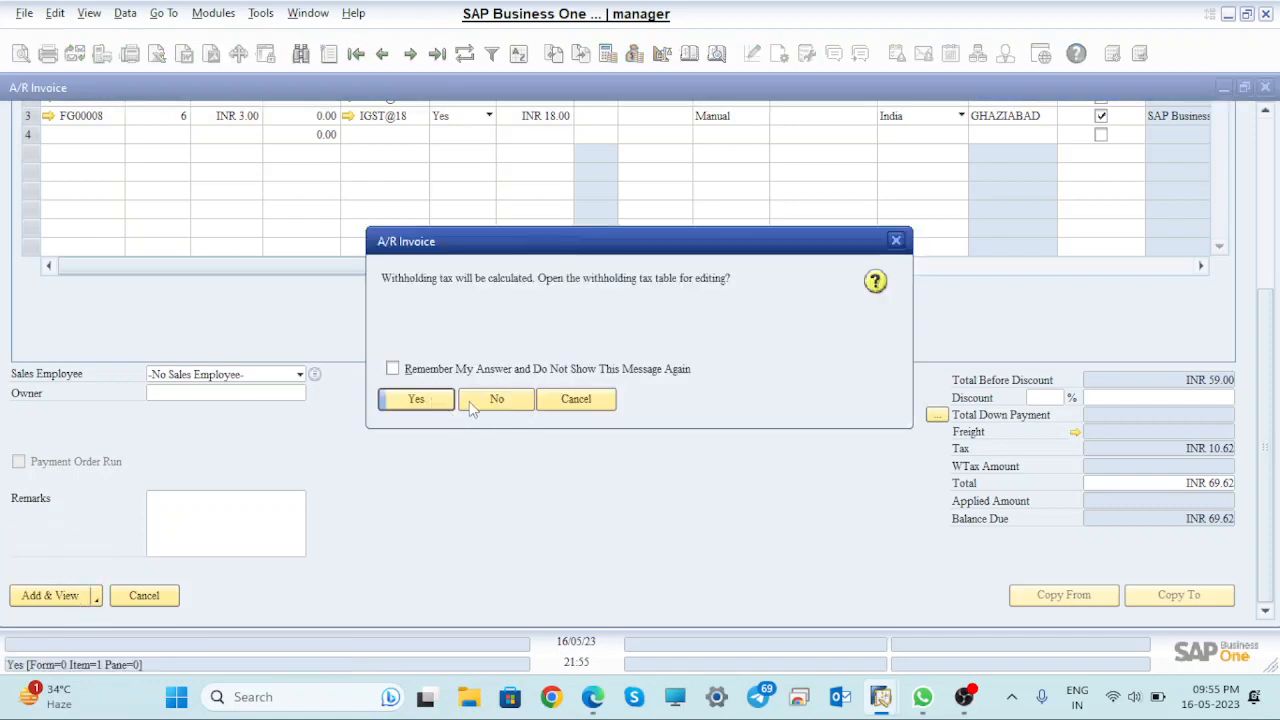
pyautogui.click(480, 403)
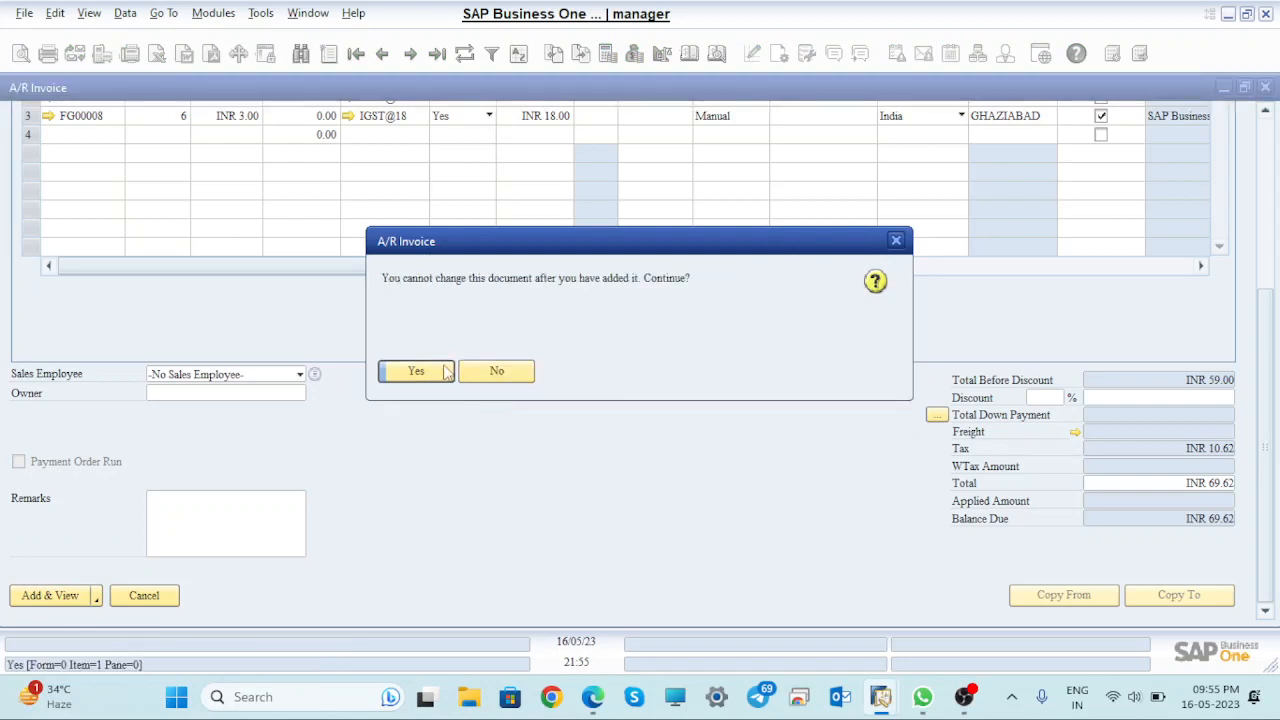
pyautogui.click(446, 371)
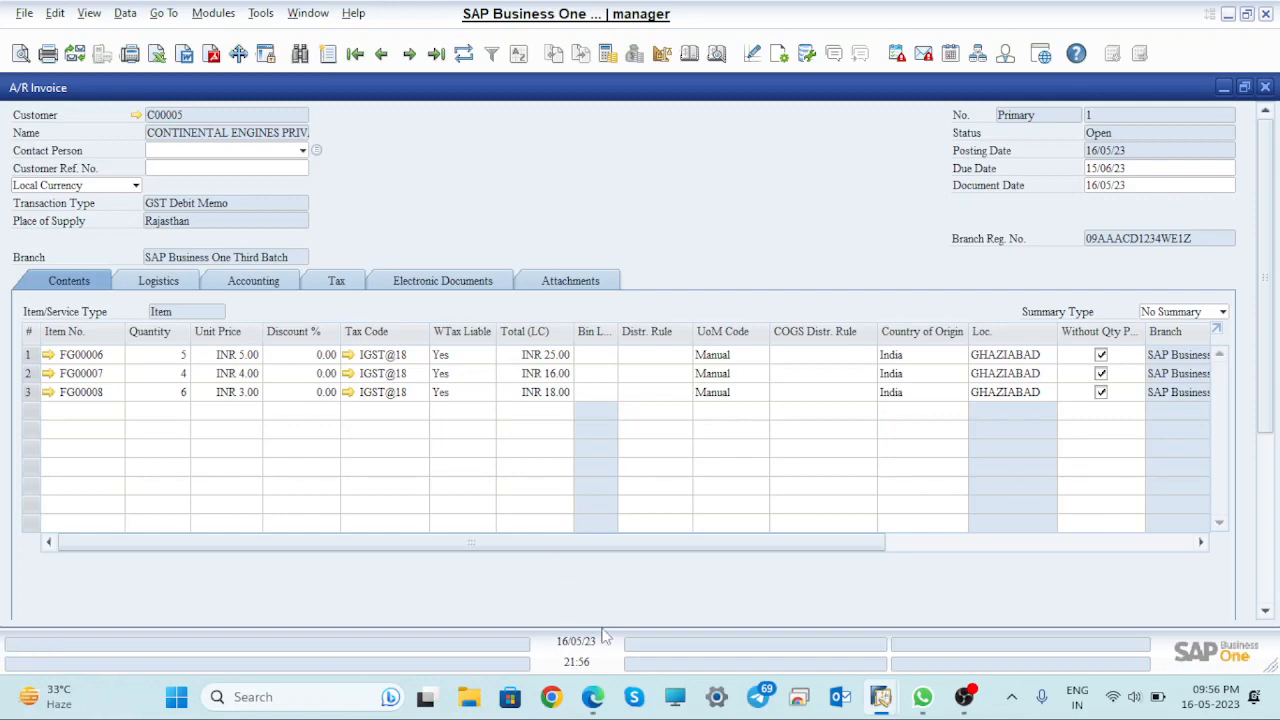
pyautogui.moveTo(593, 697)
pyautogui.click(486, 599)
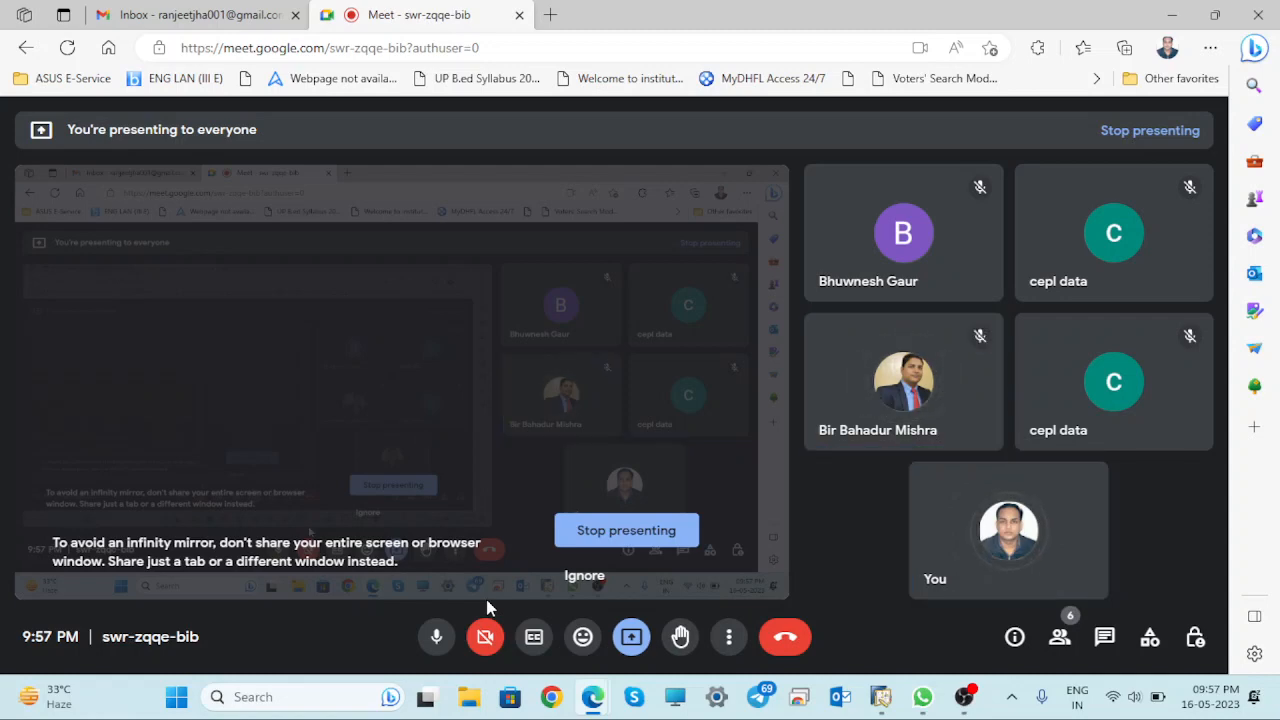
pyautogui.moveTo(922, 697)
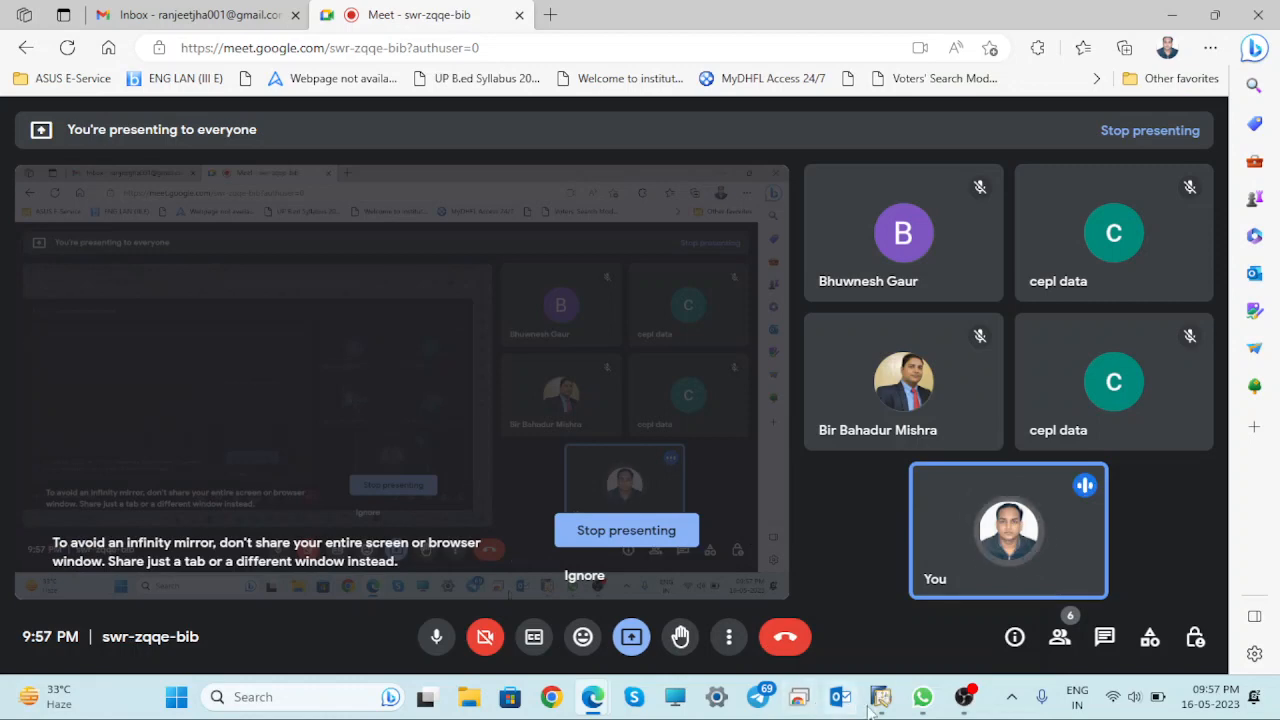
pyautogui.moveTo(872, 704)
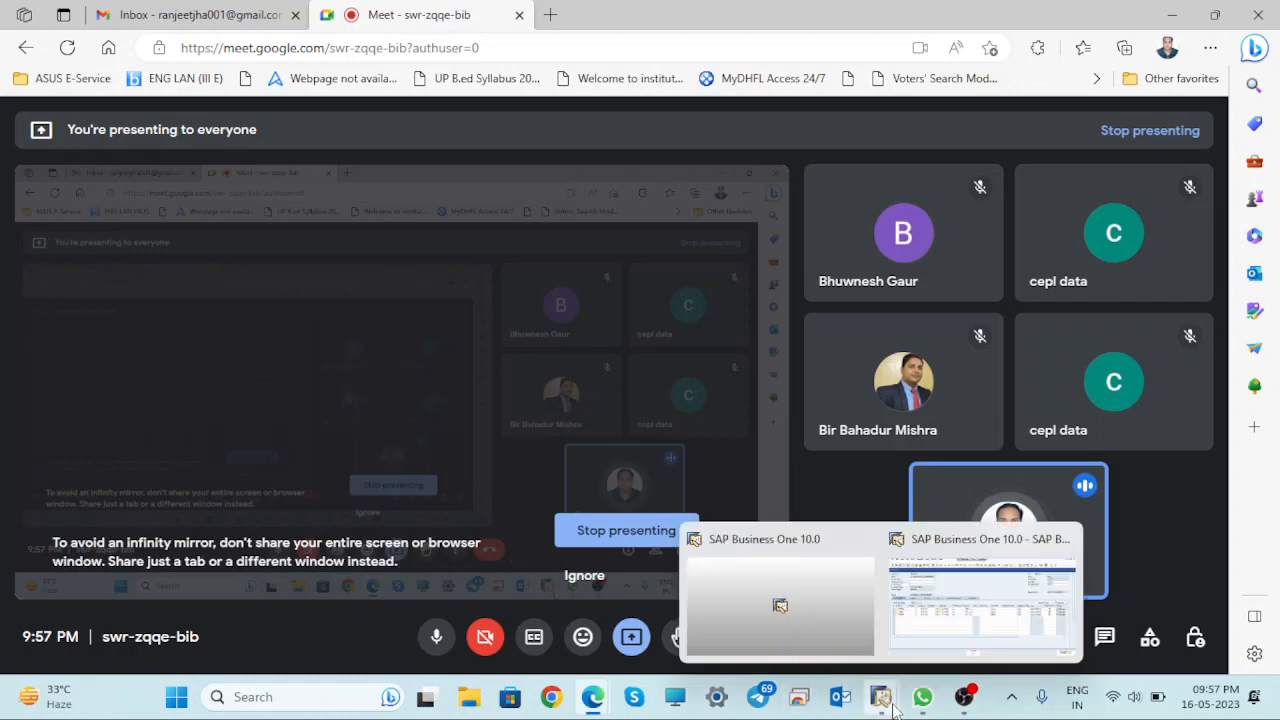
pyautogui.click(951, 585)
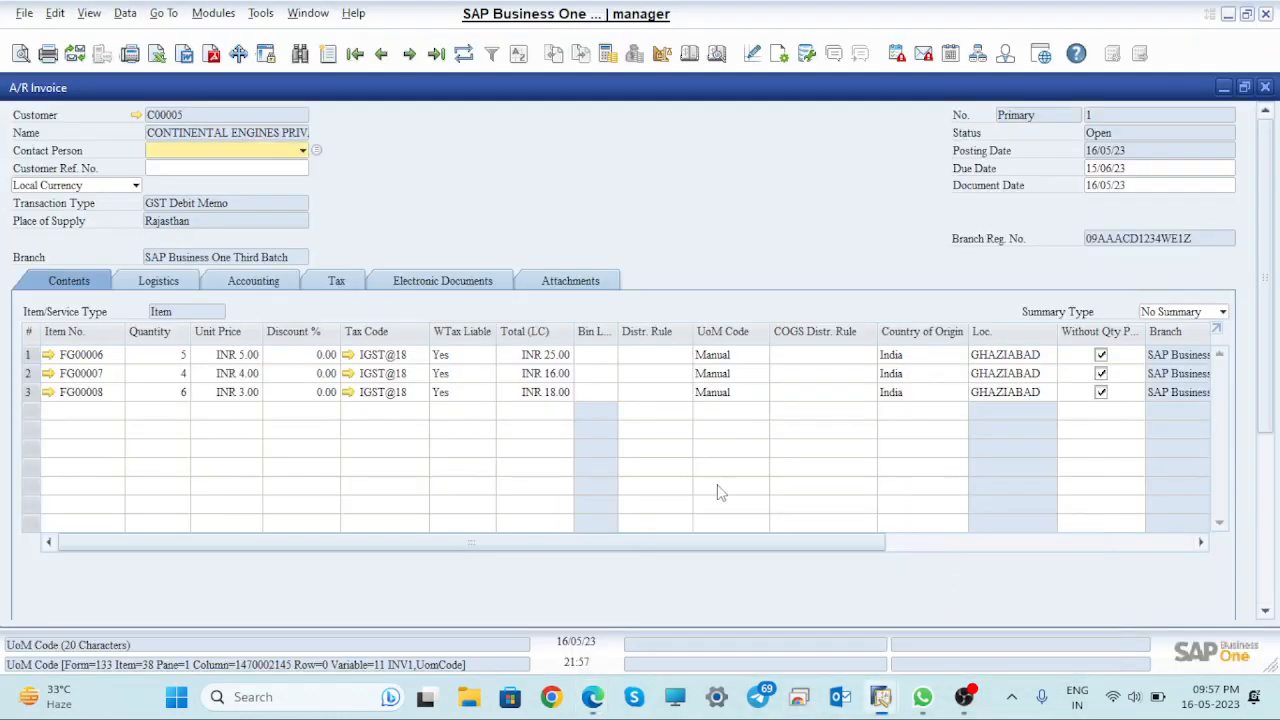
# - Close the A/R invoice, collapse the Sales - A/R module and expand the Purchasing - A/P module
pyautogui.click(1265, 90)
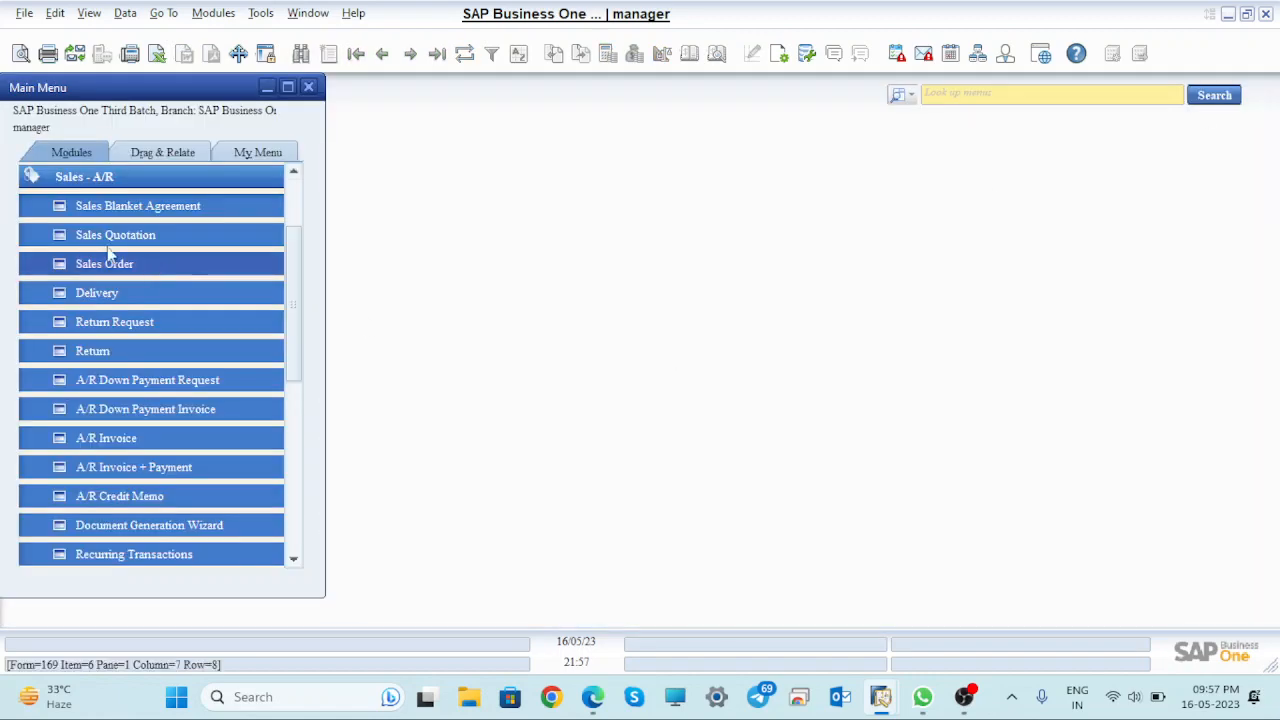
pyautogui.click(40, 180)
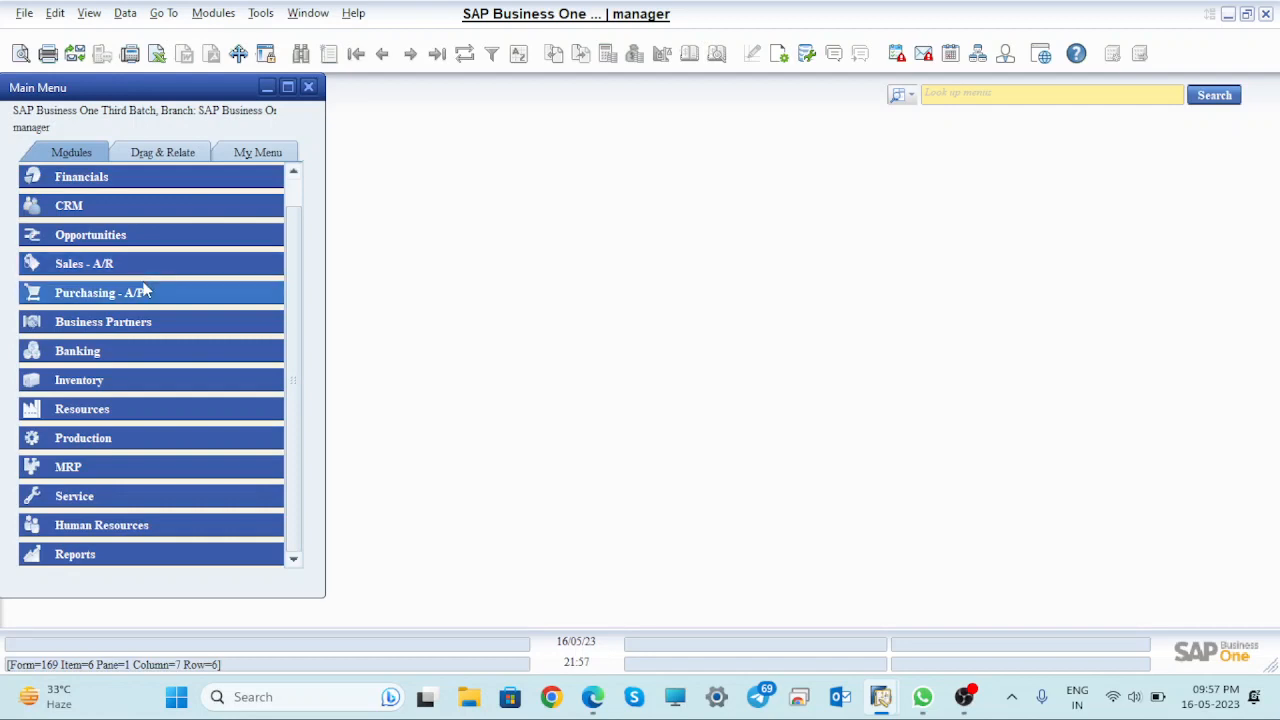
pyautogui.click(127, 293)
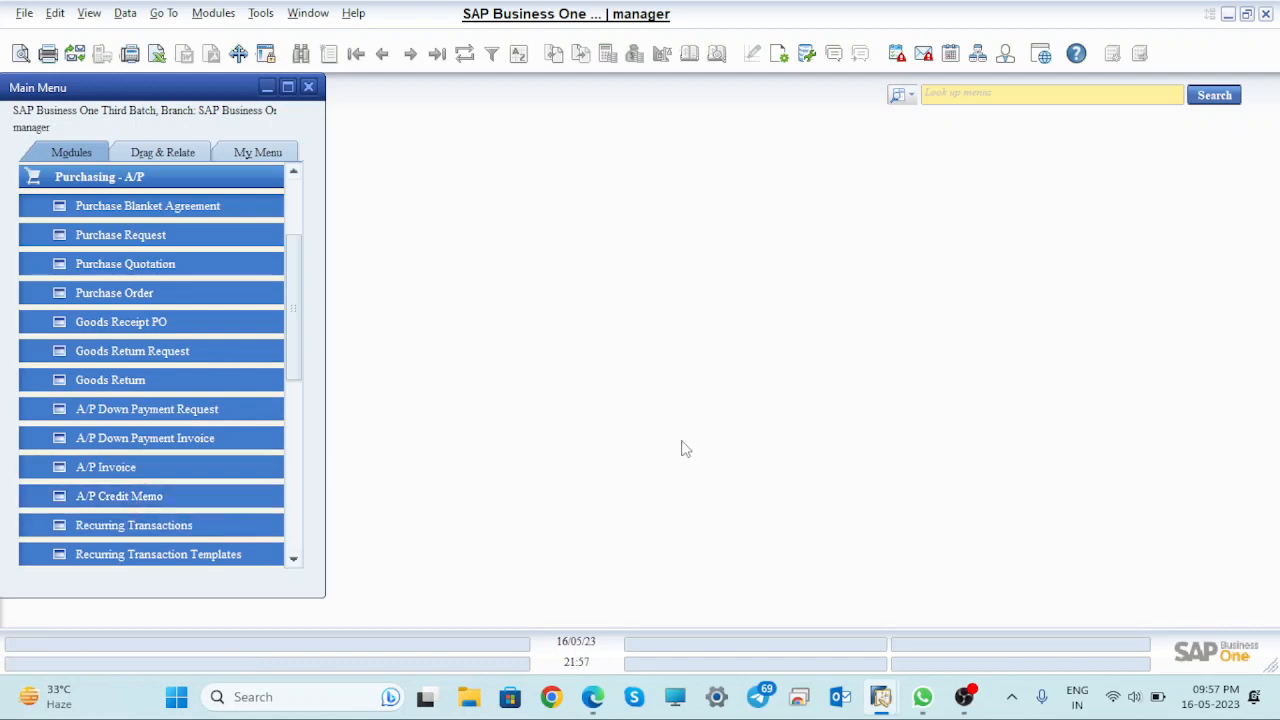
# - Look up "document" in the menu search, open the Document Numbering setup and maximize its window
pyautogui.click(945, 94)
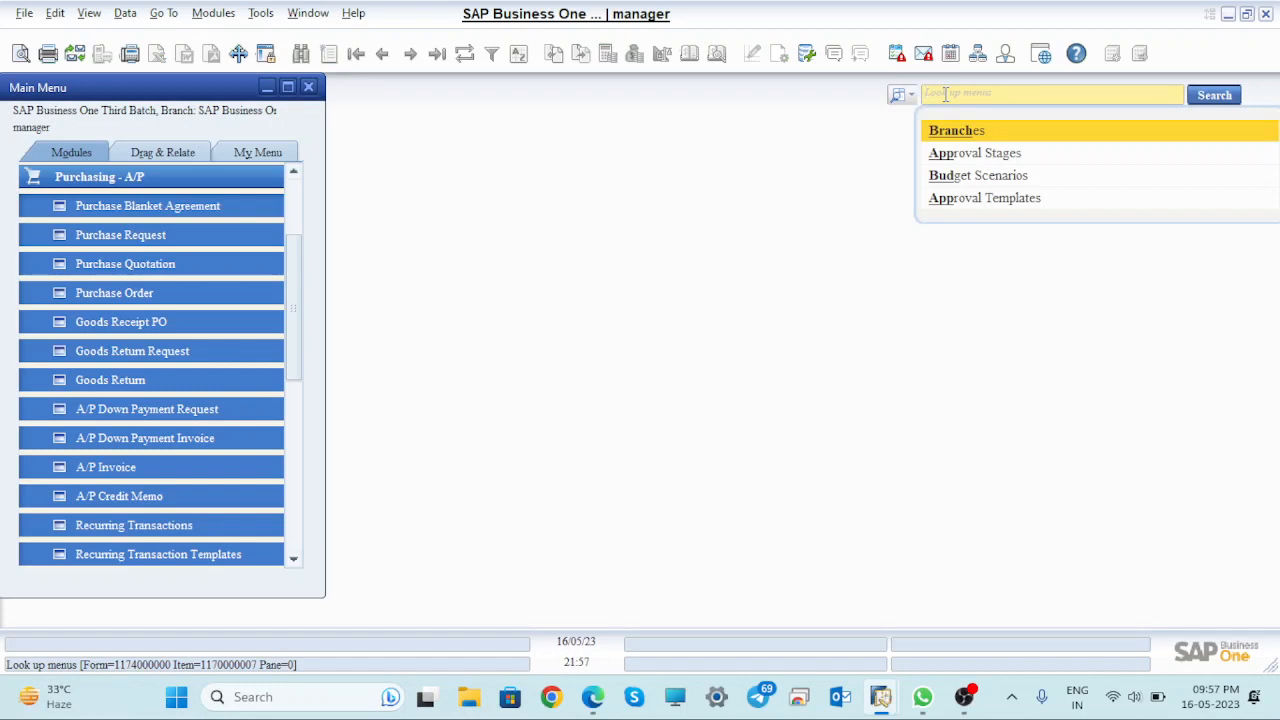
pyautogui.write('n')
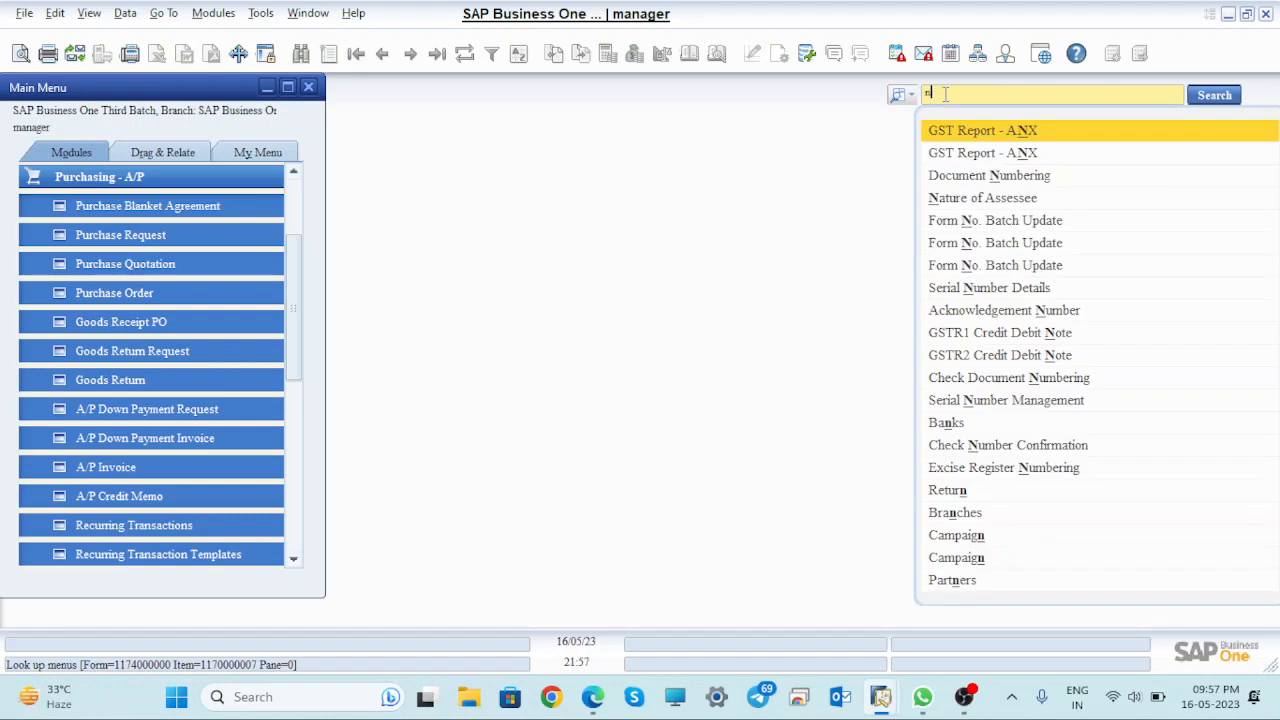
pyautogui.press('BackSpace')
pyautogui.write('dom')
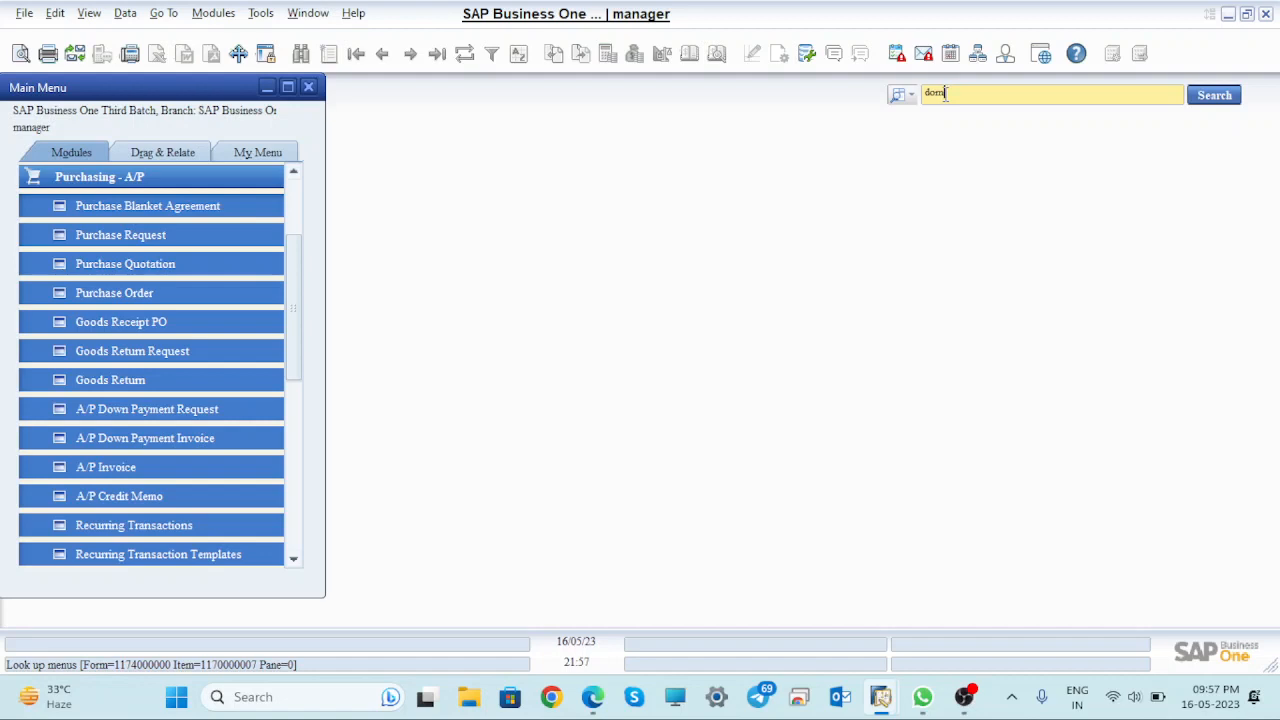
pyautogui.press('BackSpace')
pyautogui.press('BackSpace')
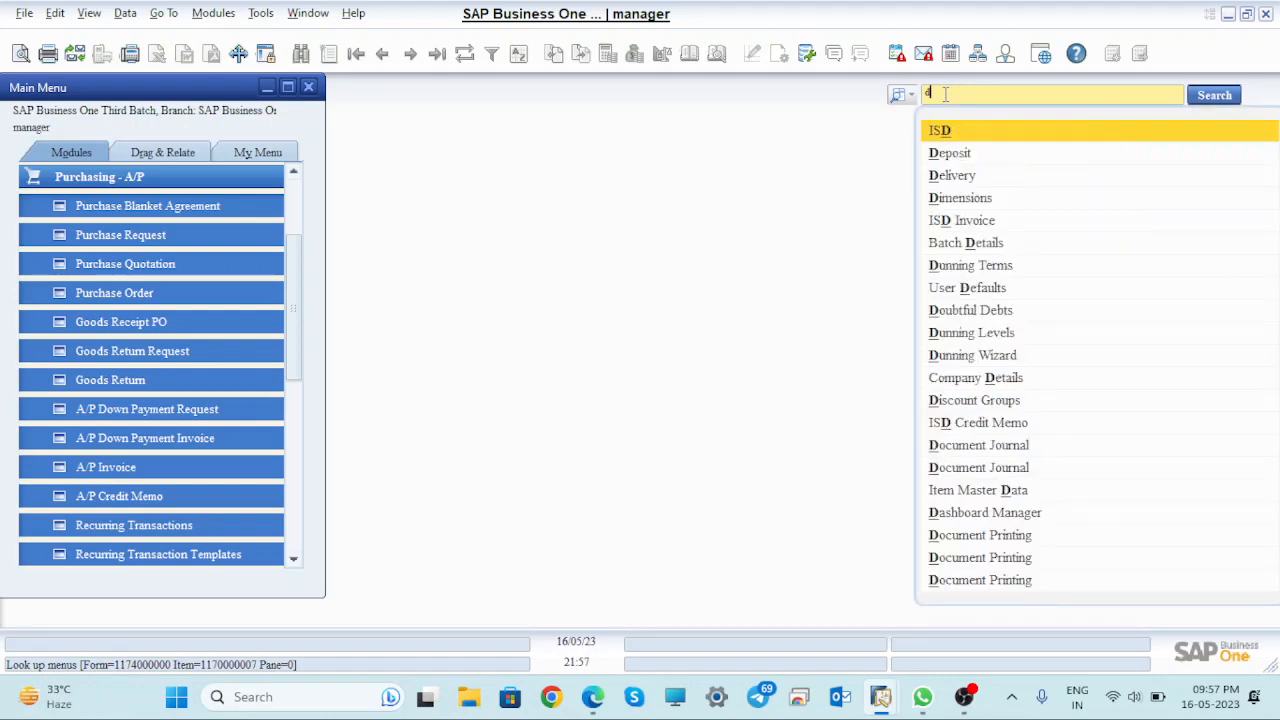
pyautogui.write('ocument')
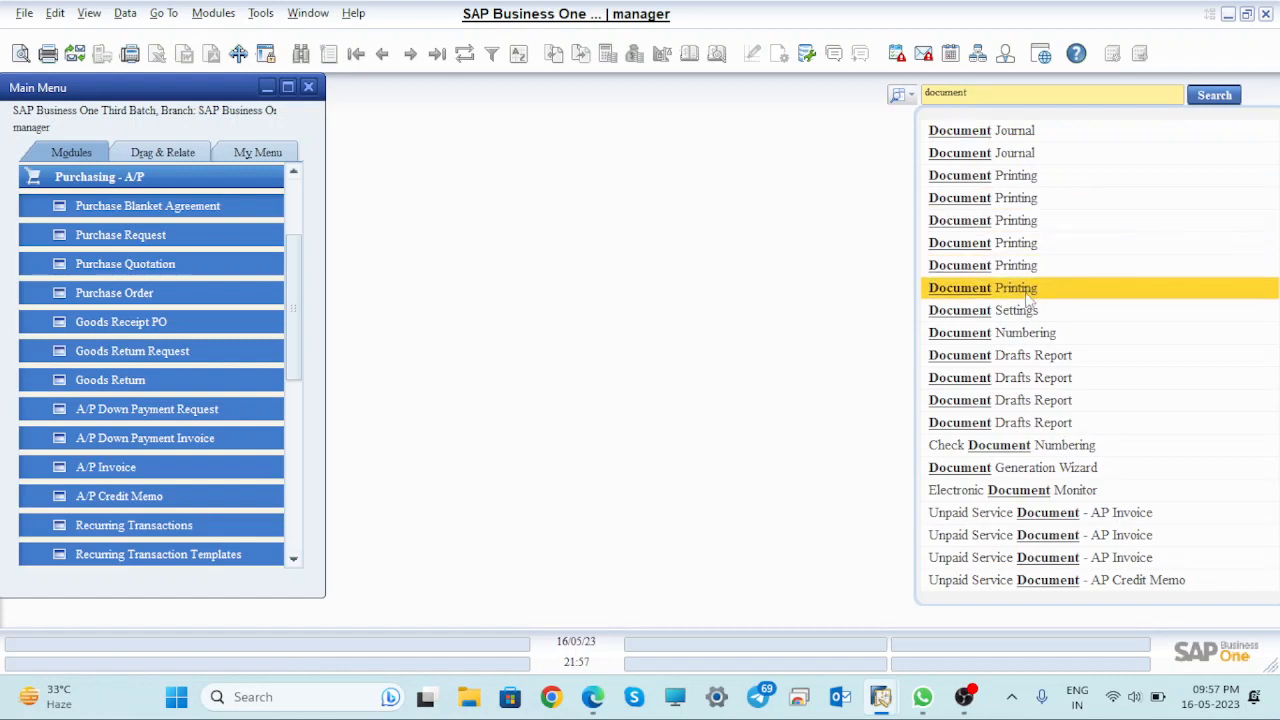
pyautogui.click(1012, 332)
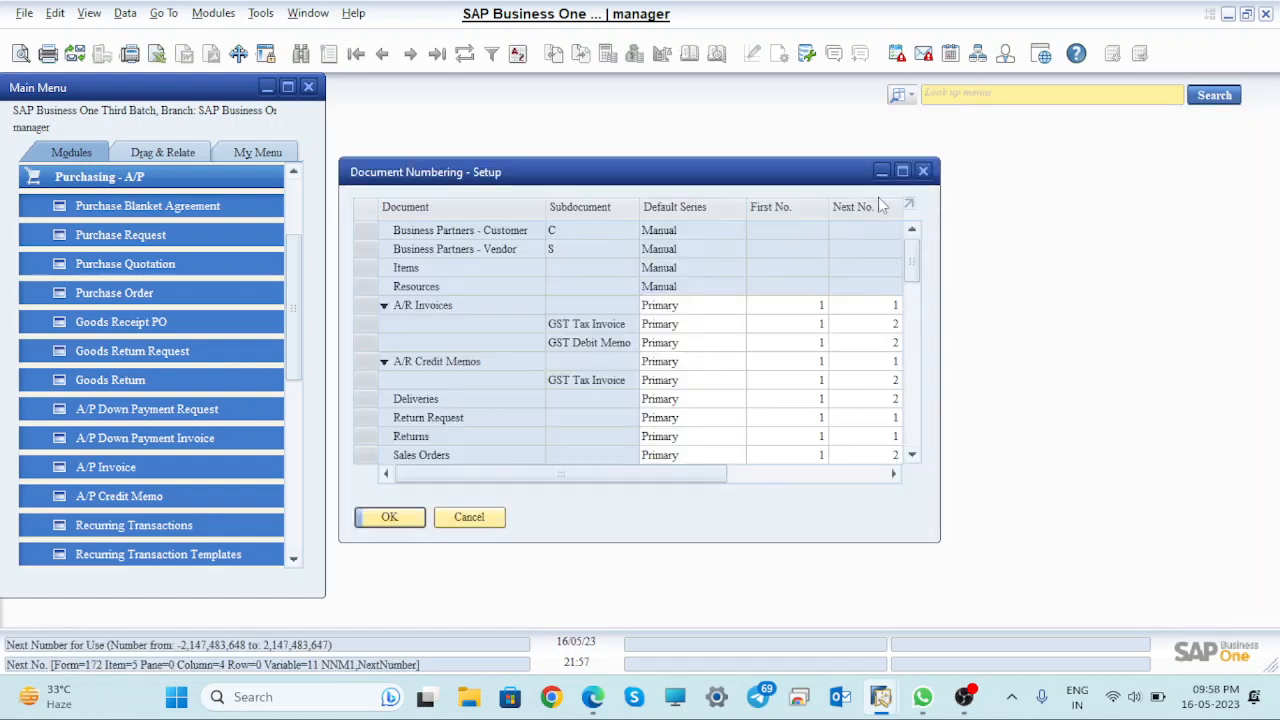
pyautogui.click(902, 171)
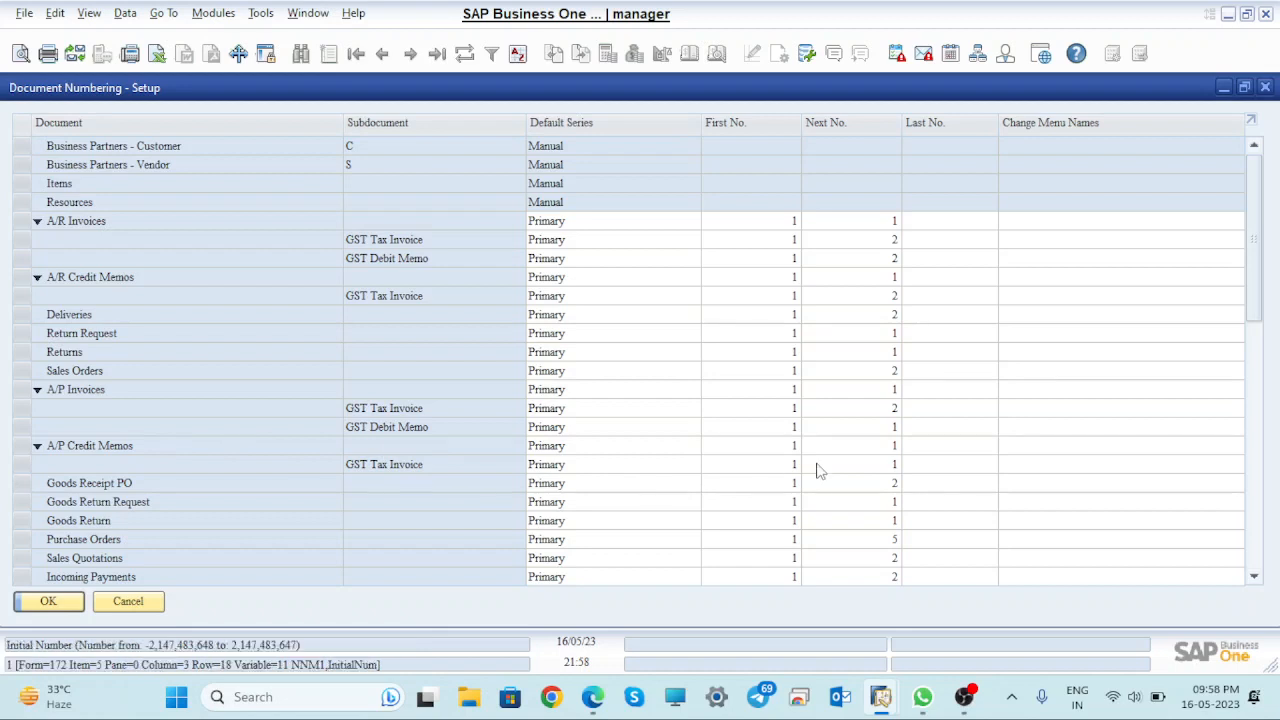
# - Change the menu name of A/P Credit Memos to "A/P Debit Memos", update the document numbering and close the setup
pyautogui.click(1040, 463)
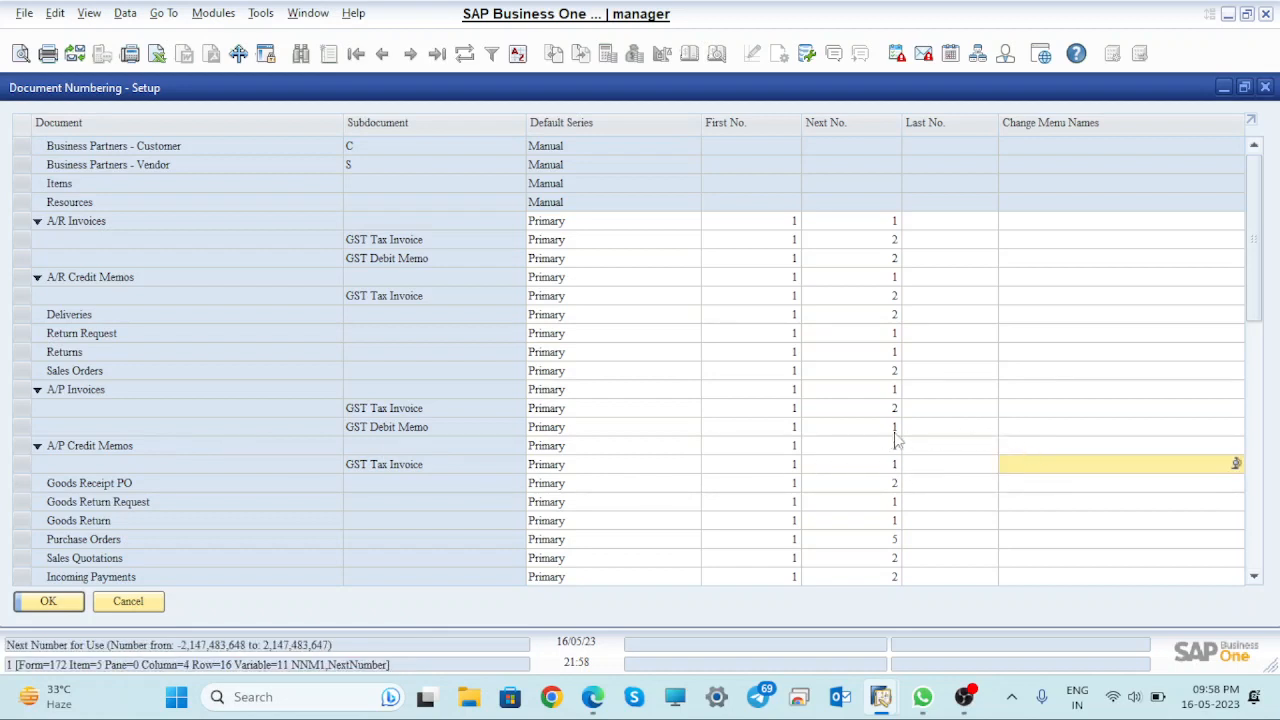
pyautogui.click(1030, 444)
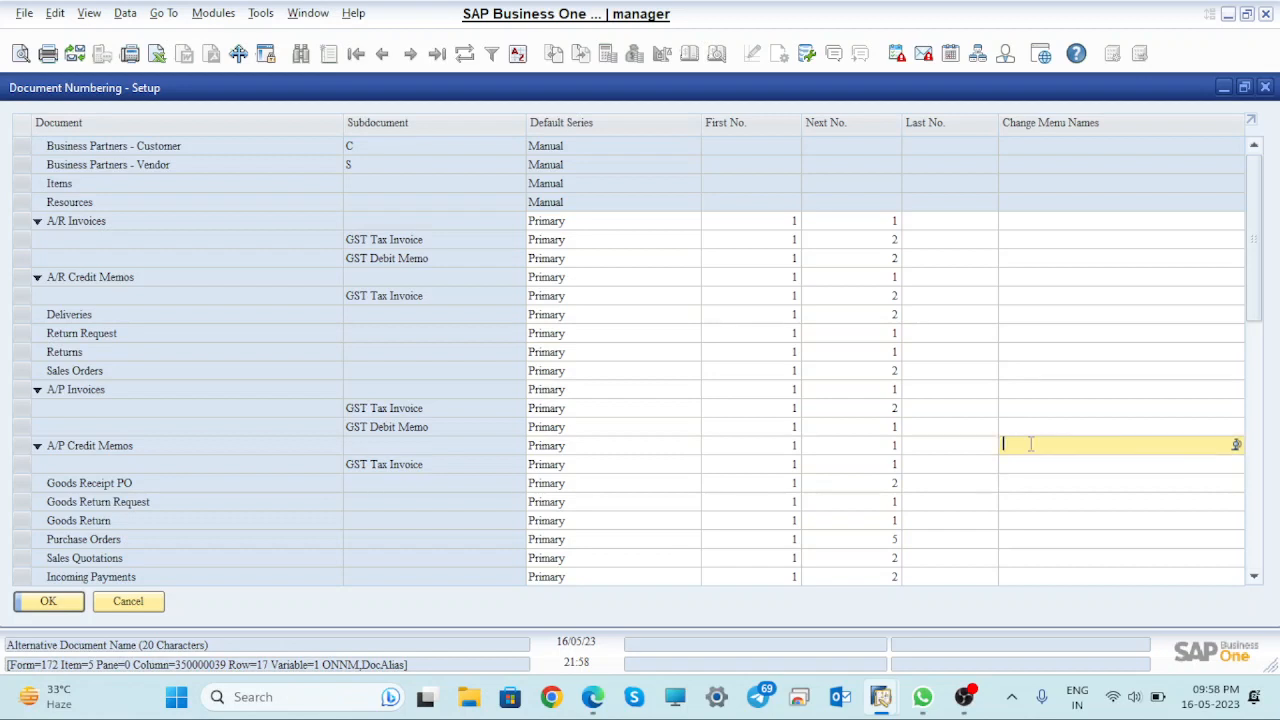
pyautogui.write('A')
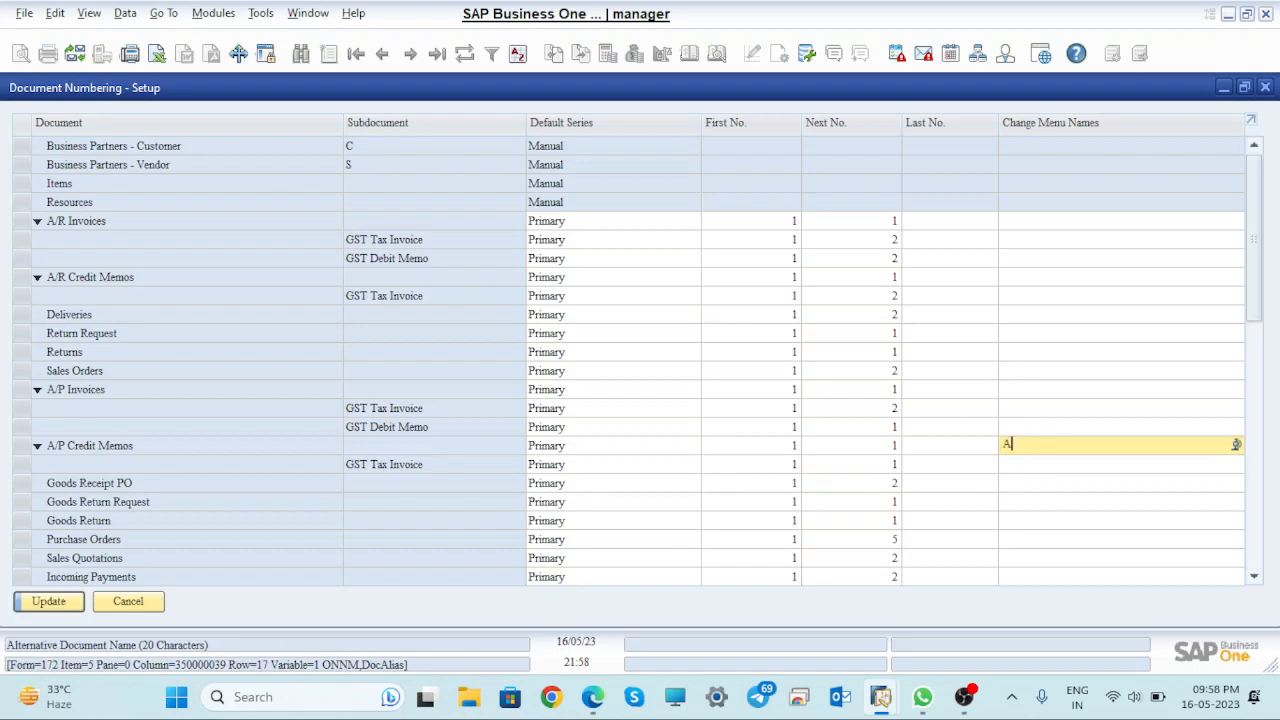
pyautogui.write('/P Debit Memos')
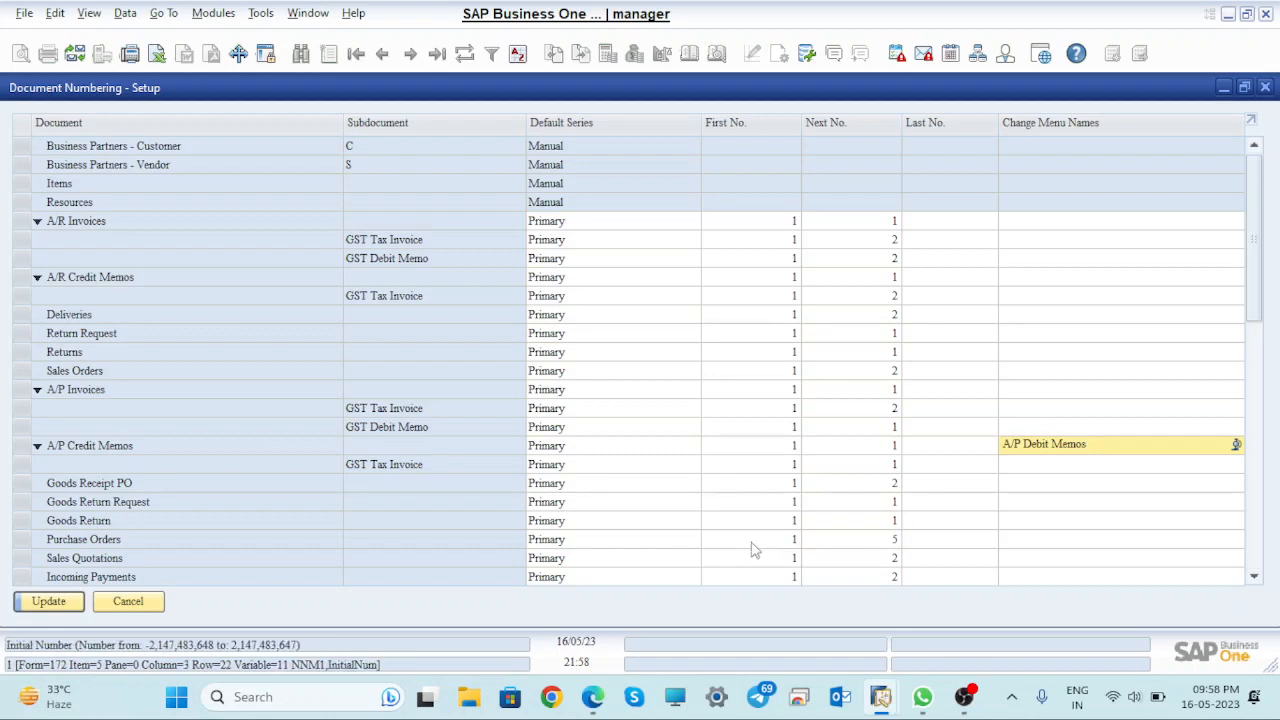
pyautogui.click(49, 603)
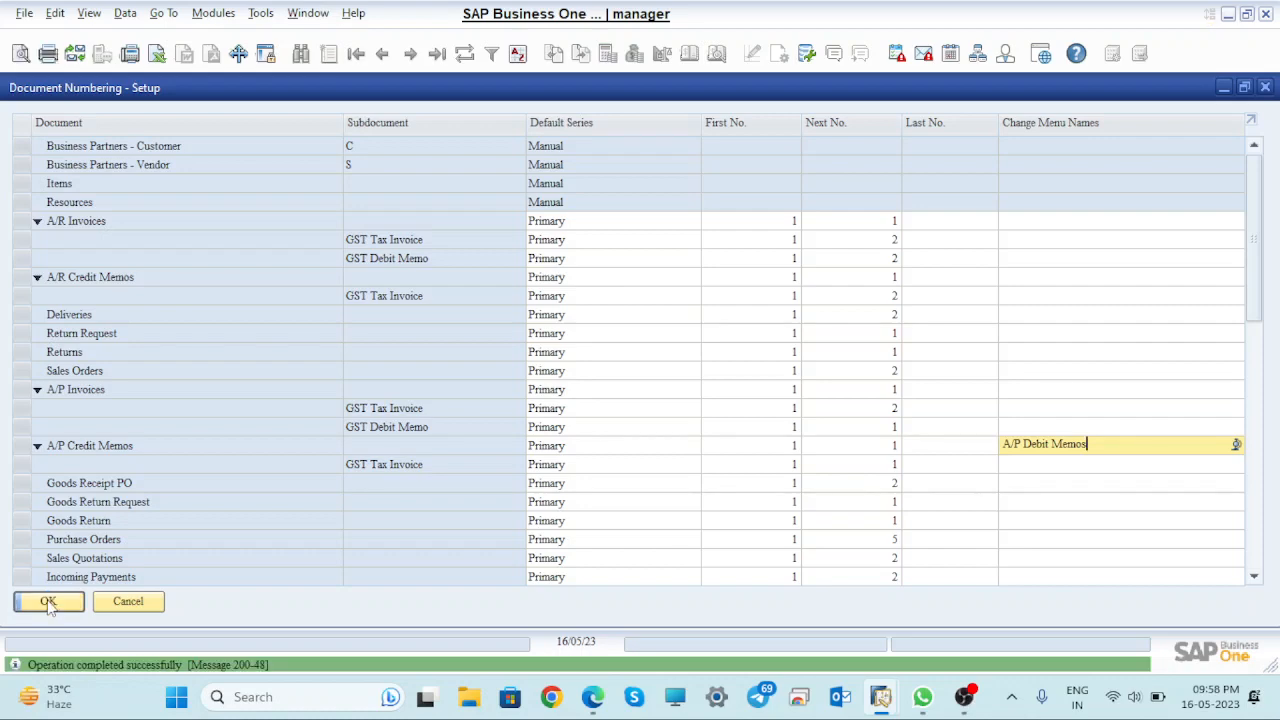
pyautogui.click(49, 603)
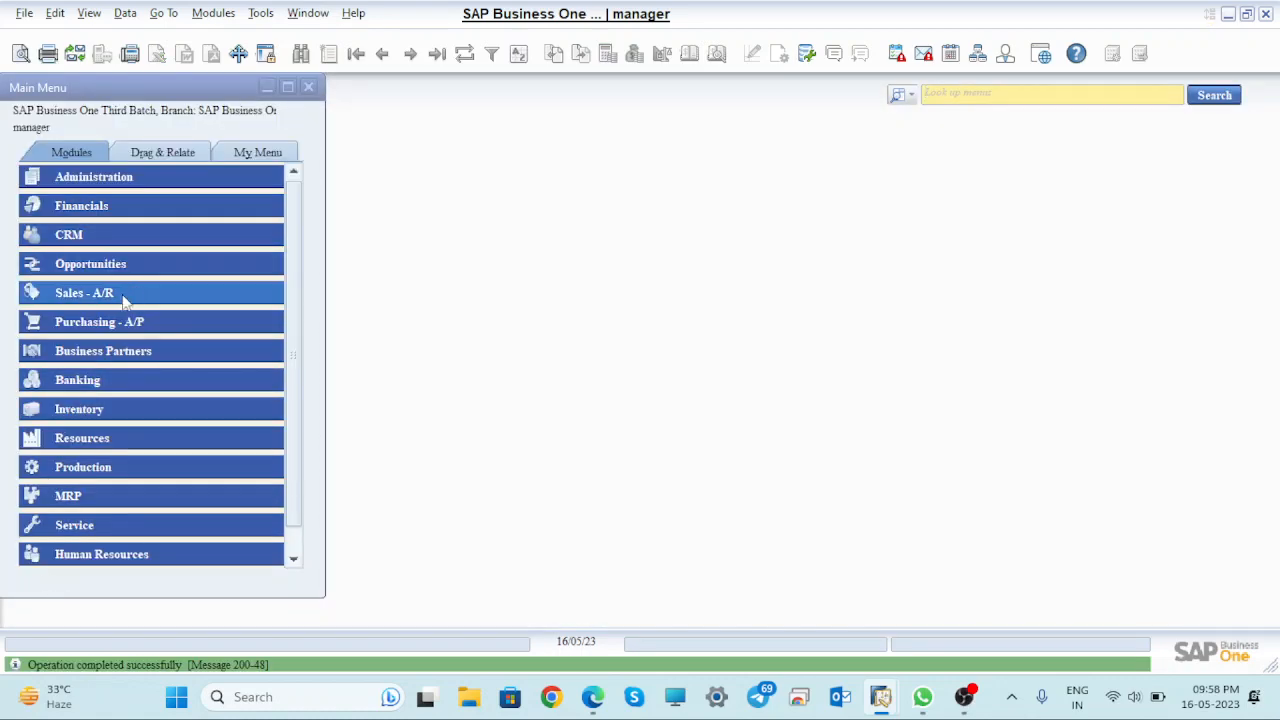
# - Expand the Purchasing - A/P module, view the renamed A/P Debit Memos form at full size and close it
pyautogui.click(108, 322)
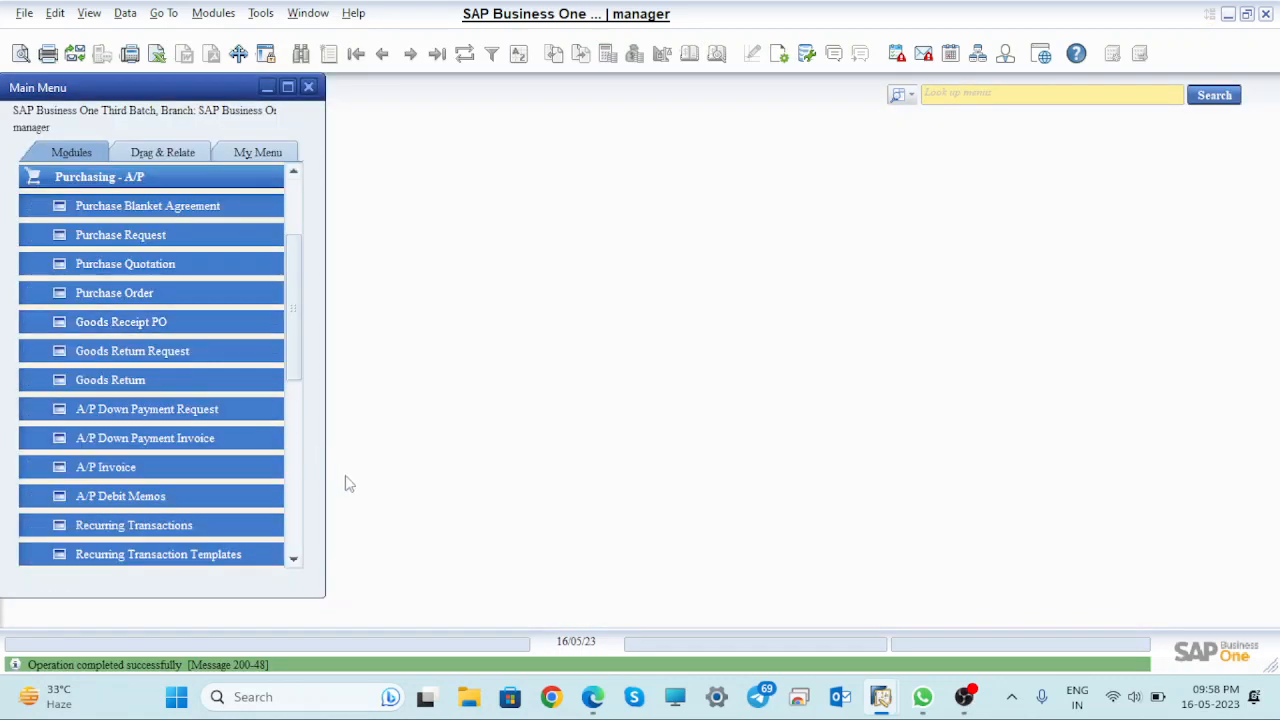
pyautogui.click(142, 501)
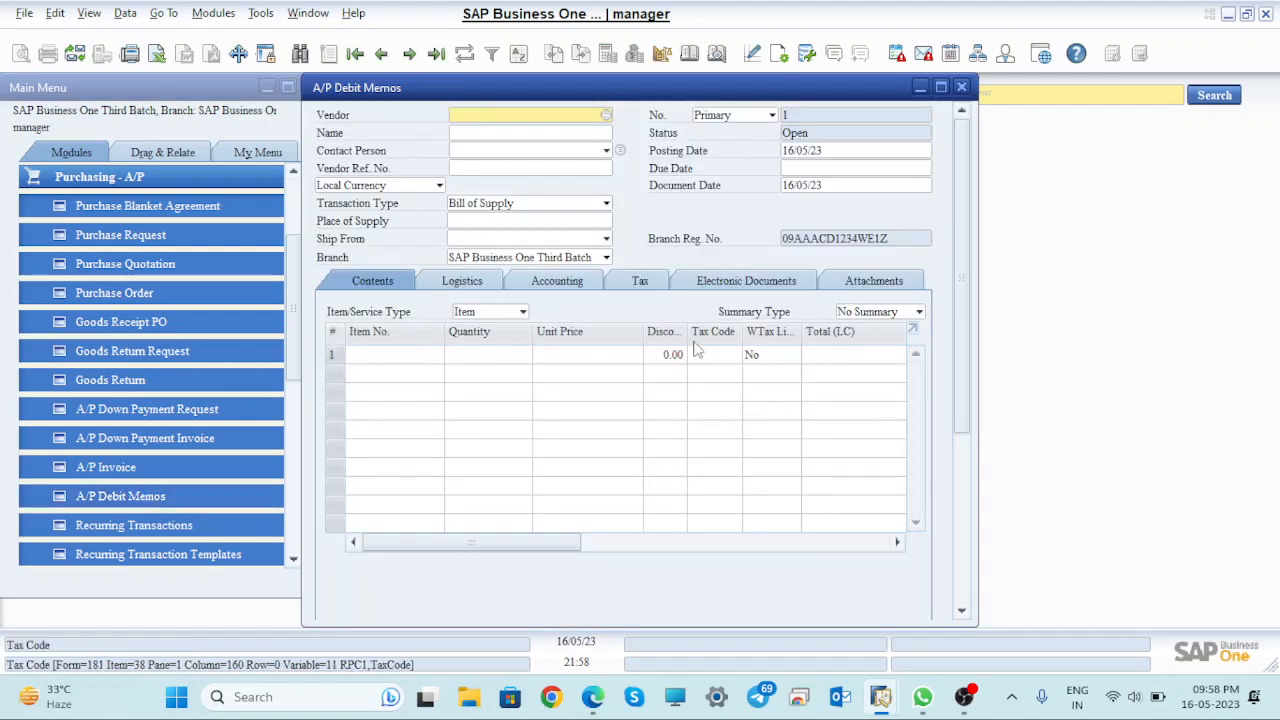
pyautogui.click(940, 88)
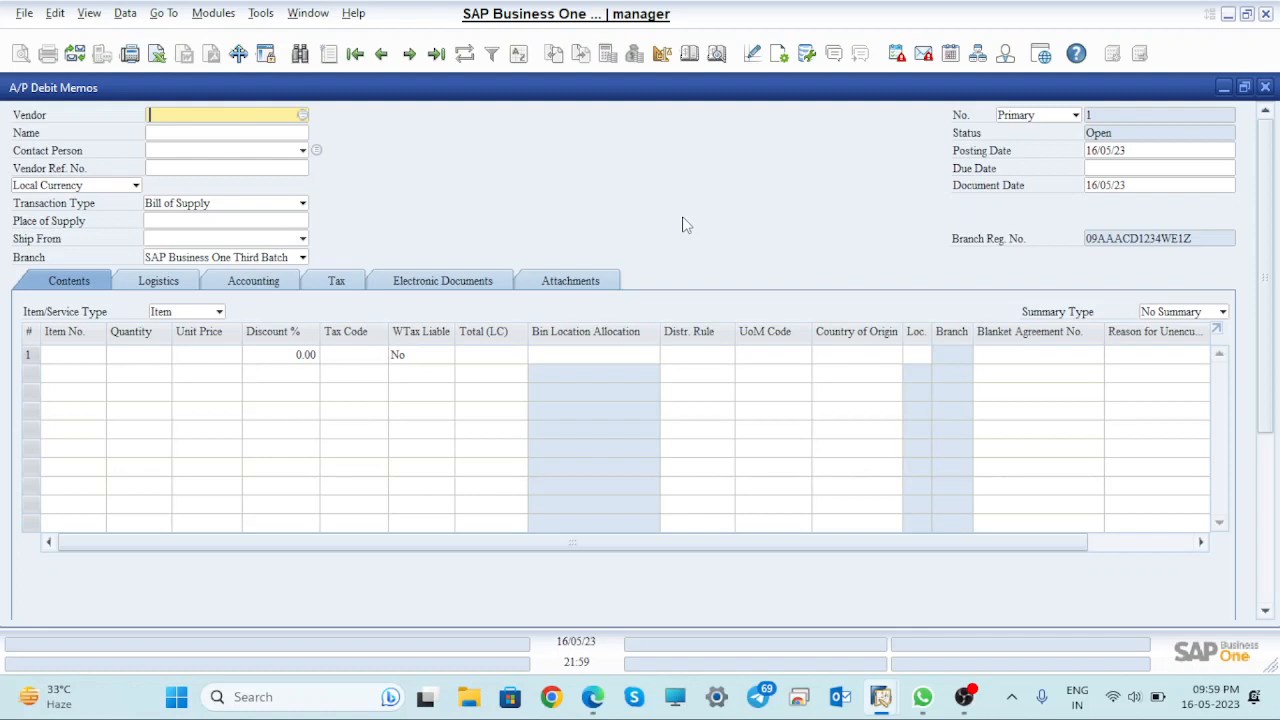
pyautogui.click(1265, 88)
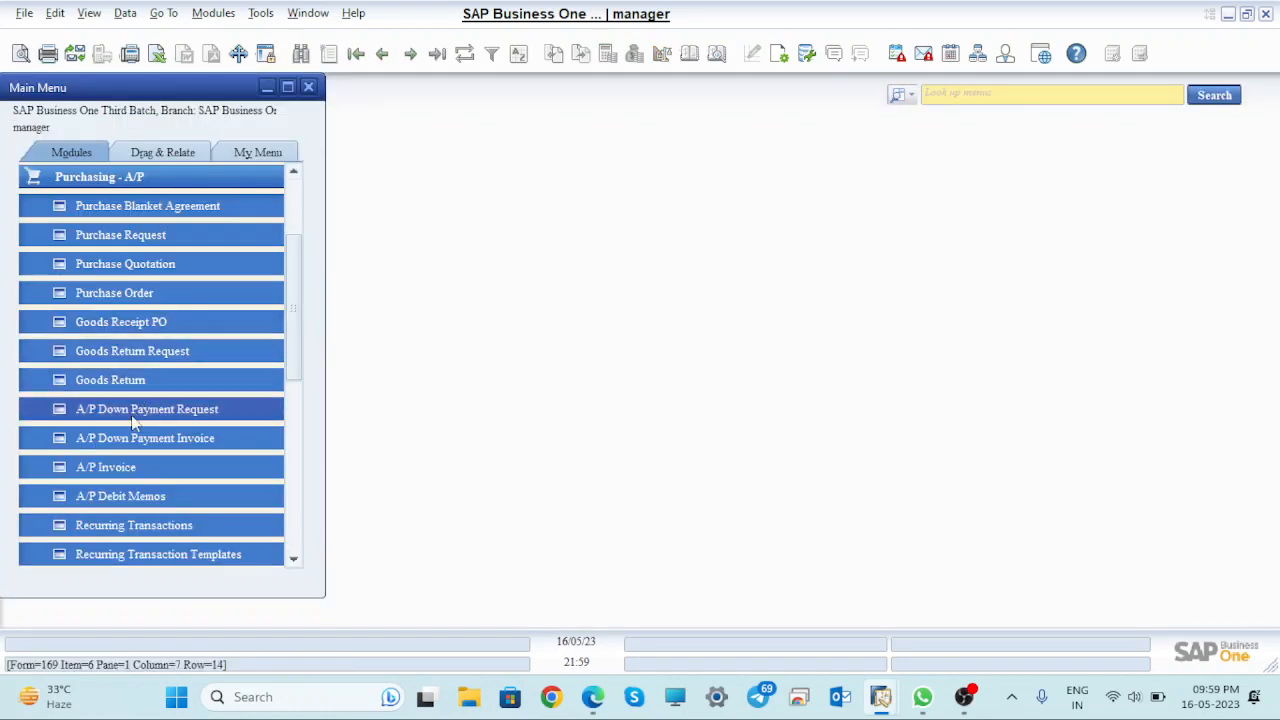
# - Open the A/P Invoice form, choose the GST Tax Invoice transaction type and go to the last invoice record without saving
pyautogui.click(122, 468)
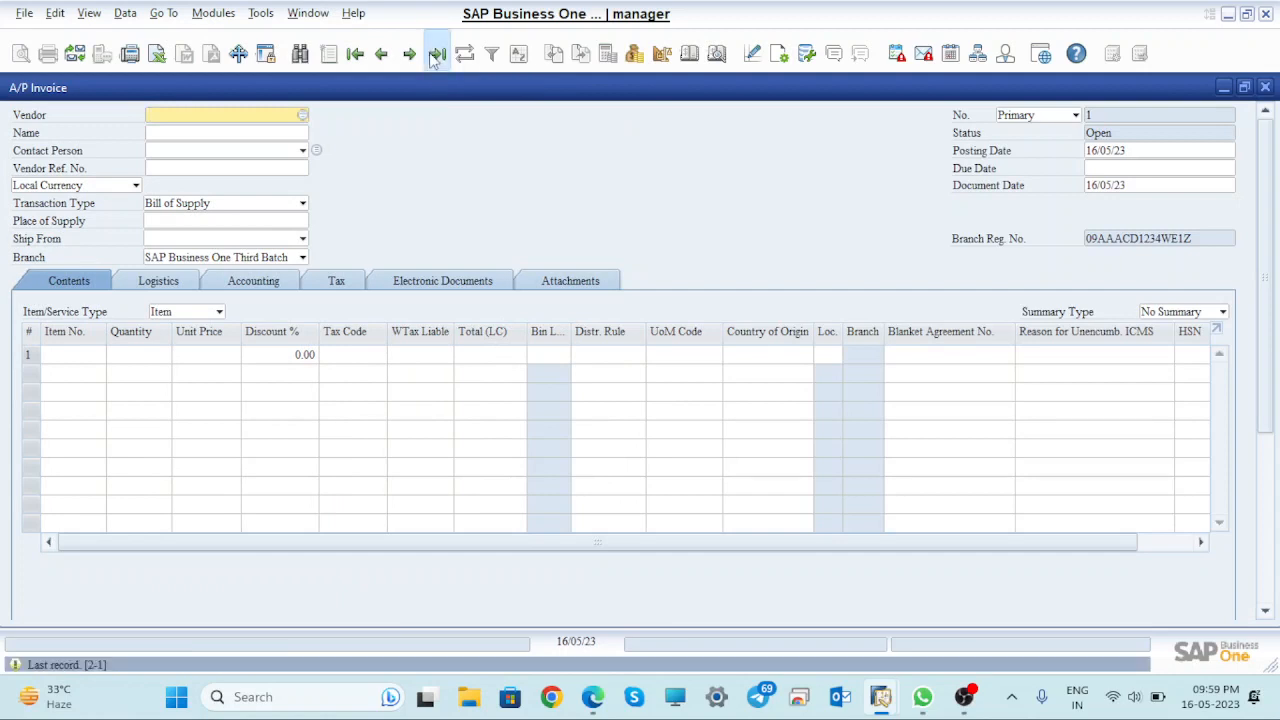
pyautogui.click(433, 58)
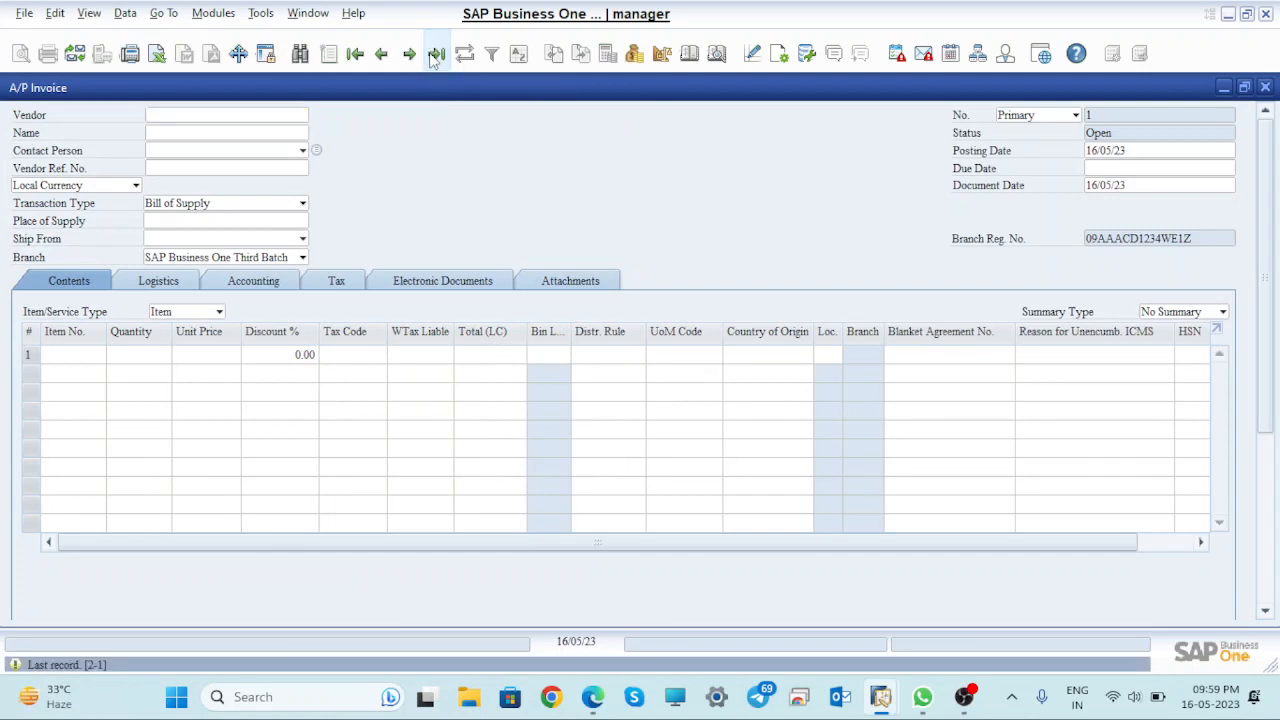
pyautogui.click(258, 205)
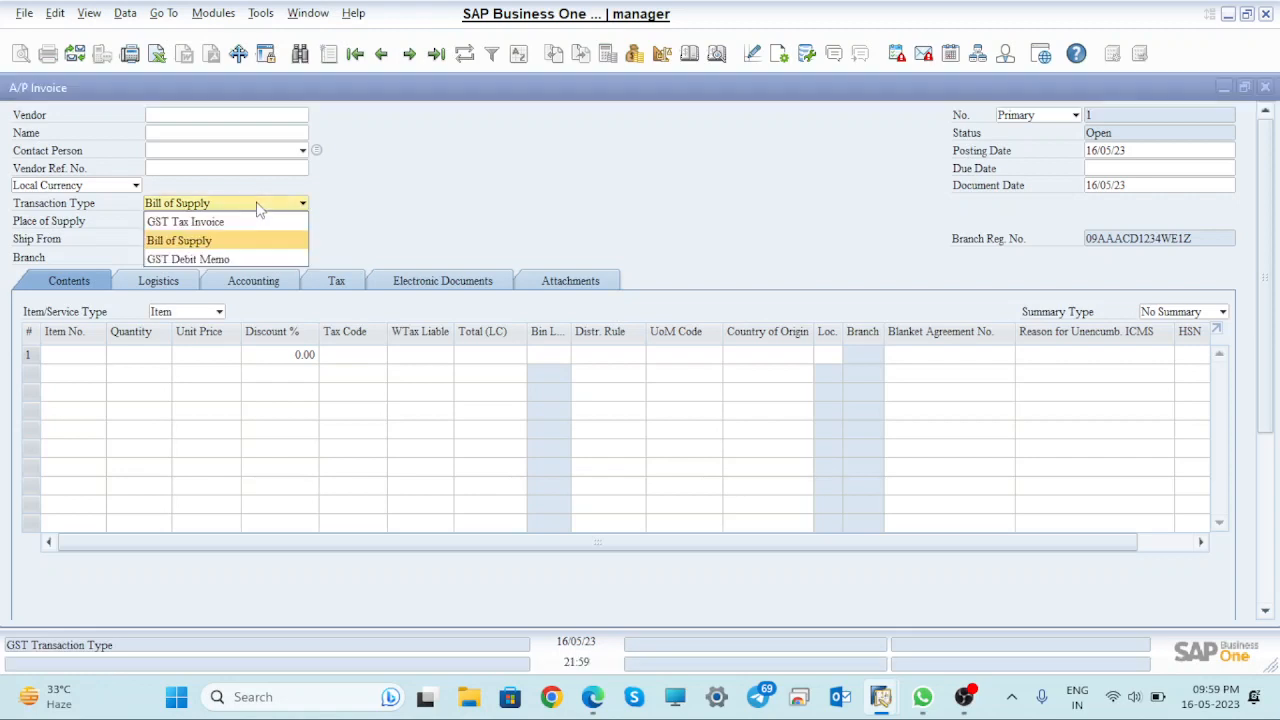
pyautogui.click(210, 228)
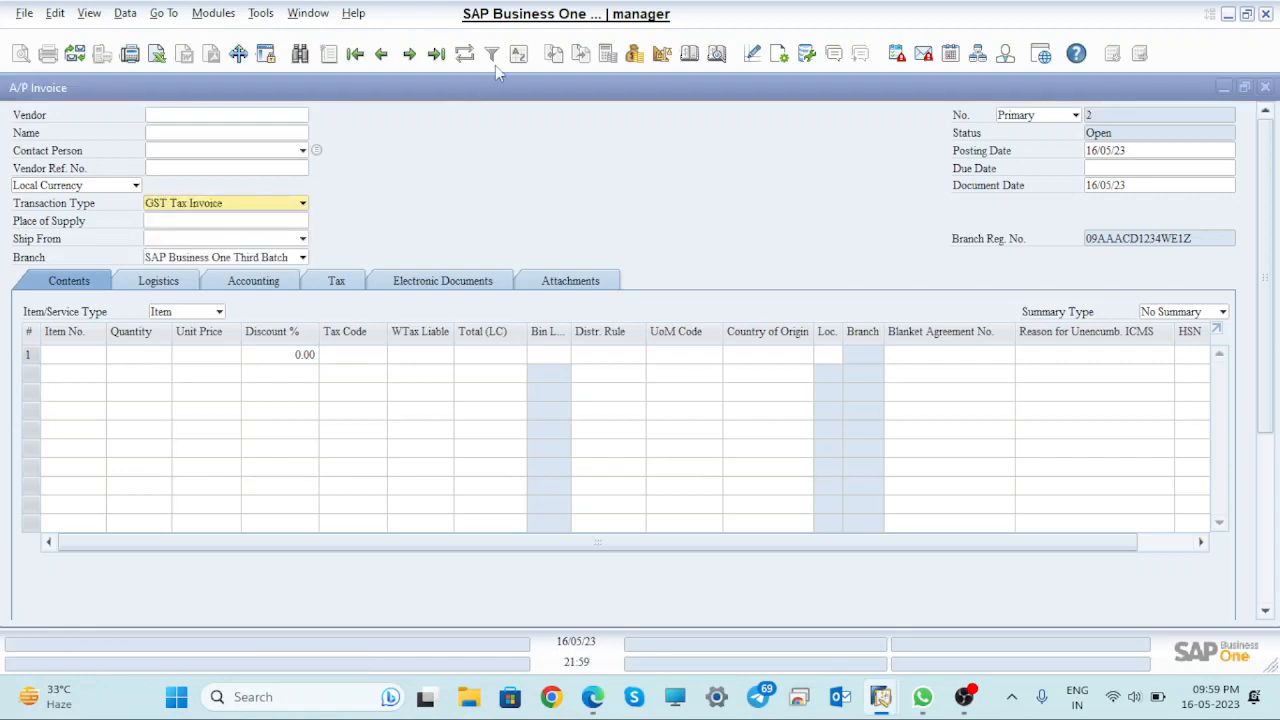
pyautogui.click(436, 56)
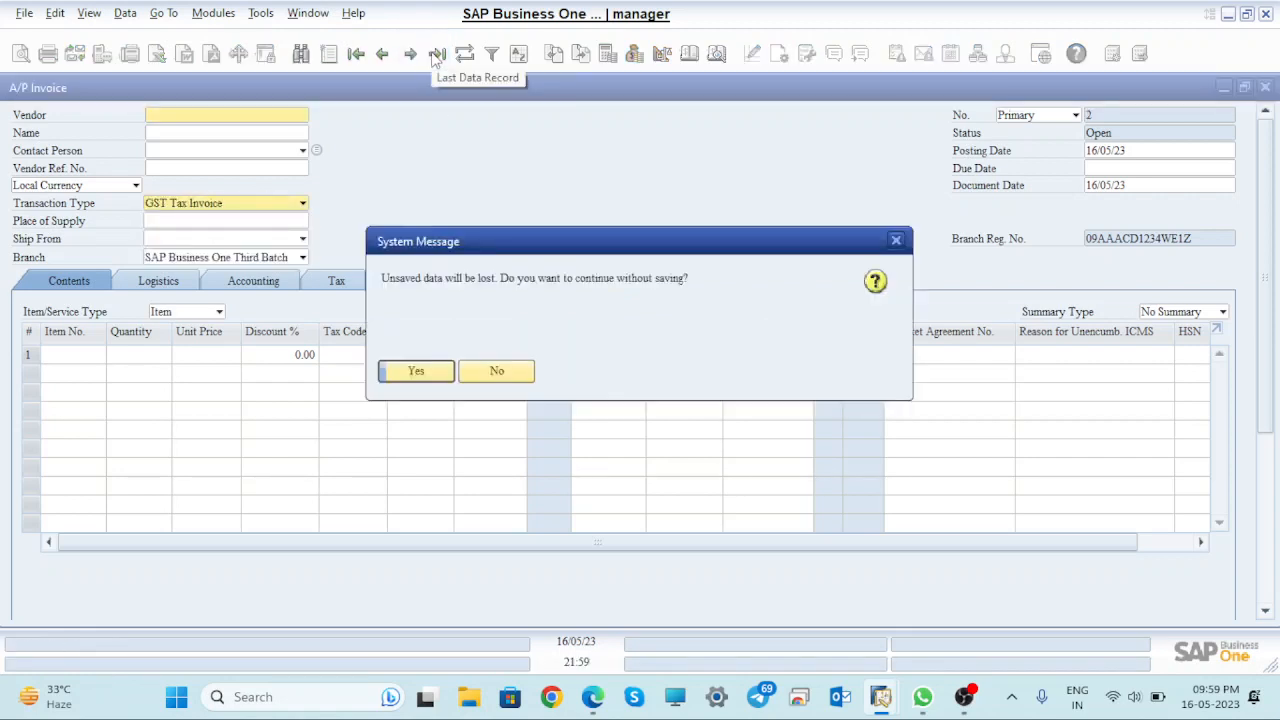
pyautogui.click(424, 371)
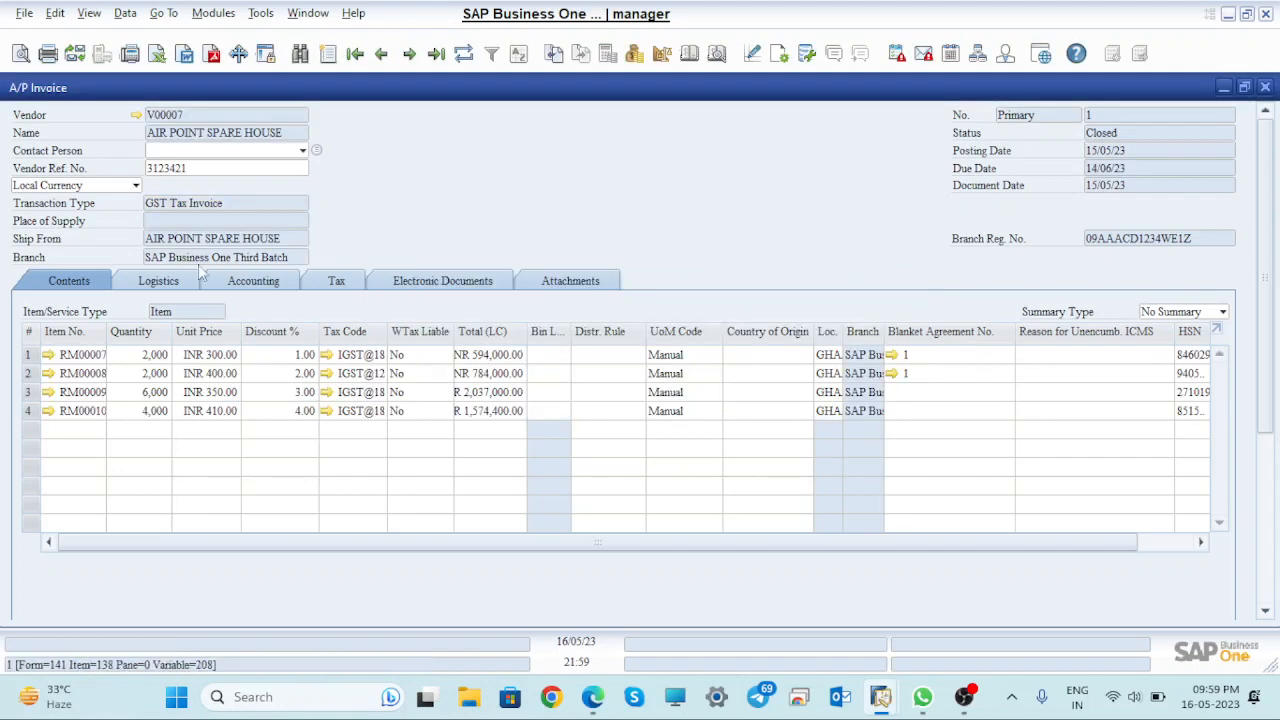
# - Examine the journal entry of the posted A/P invoice, close it and minimize the invoice
pyautogui.click(717, 54)
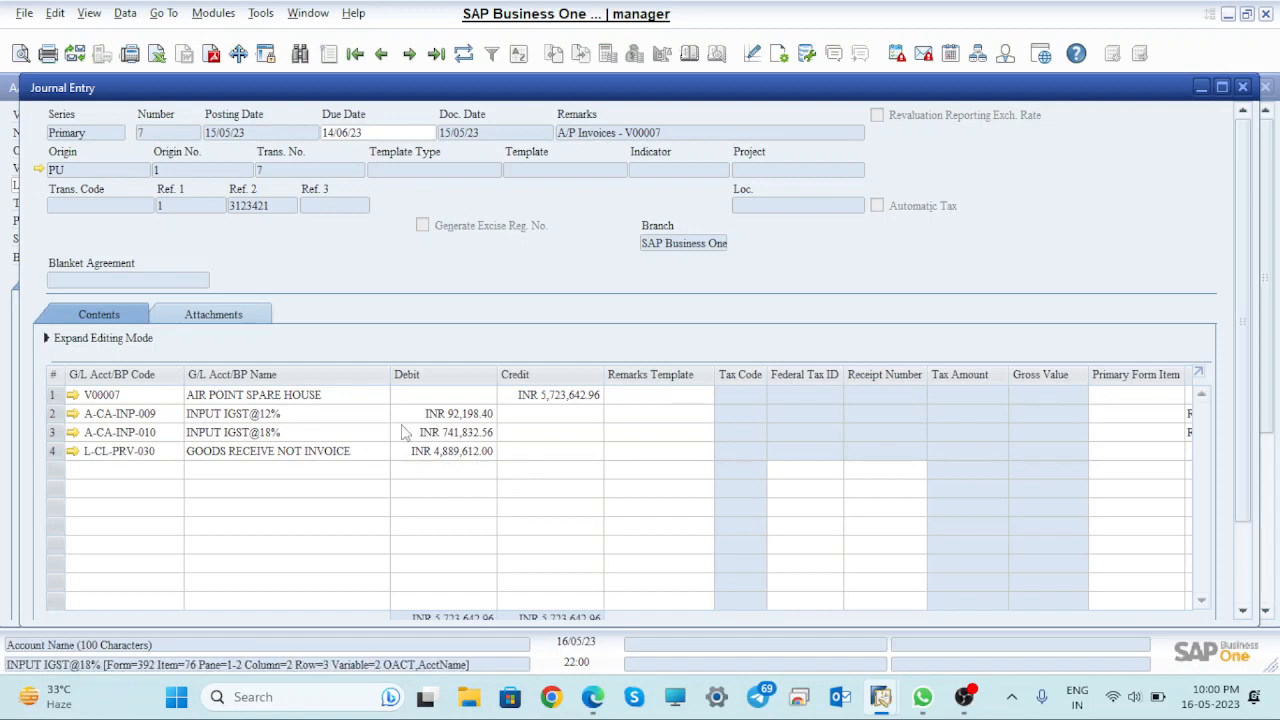
pyautogui.click(1243, 88)
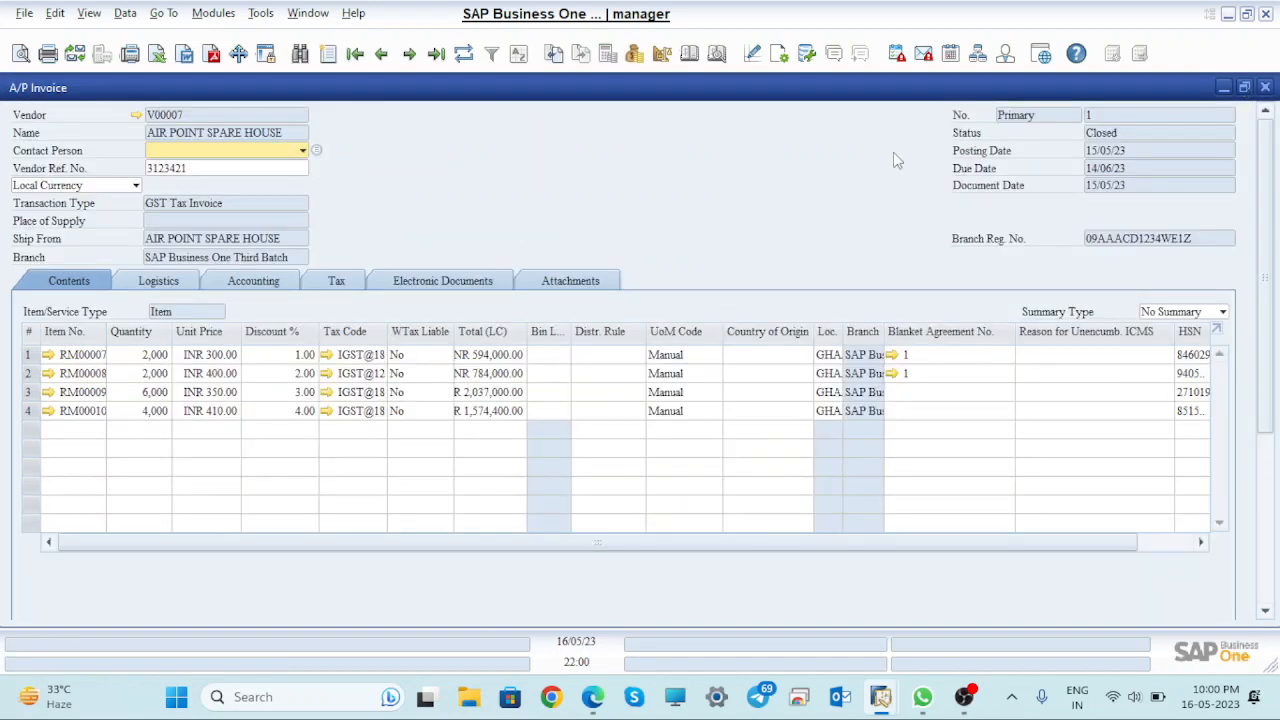
pyautogui.click(1223, 88)
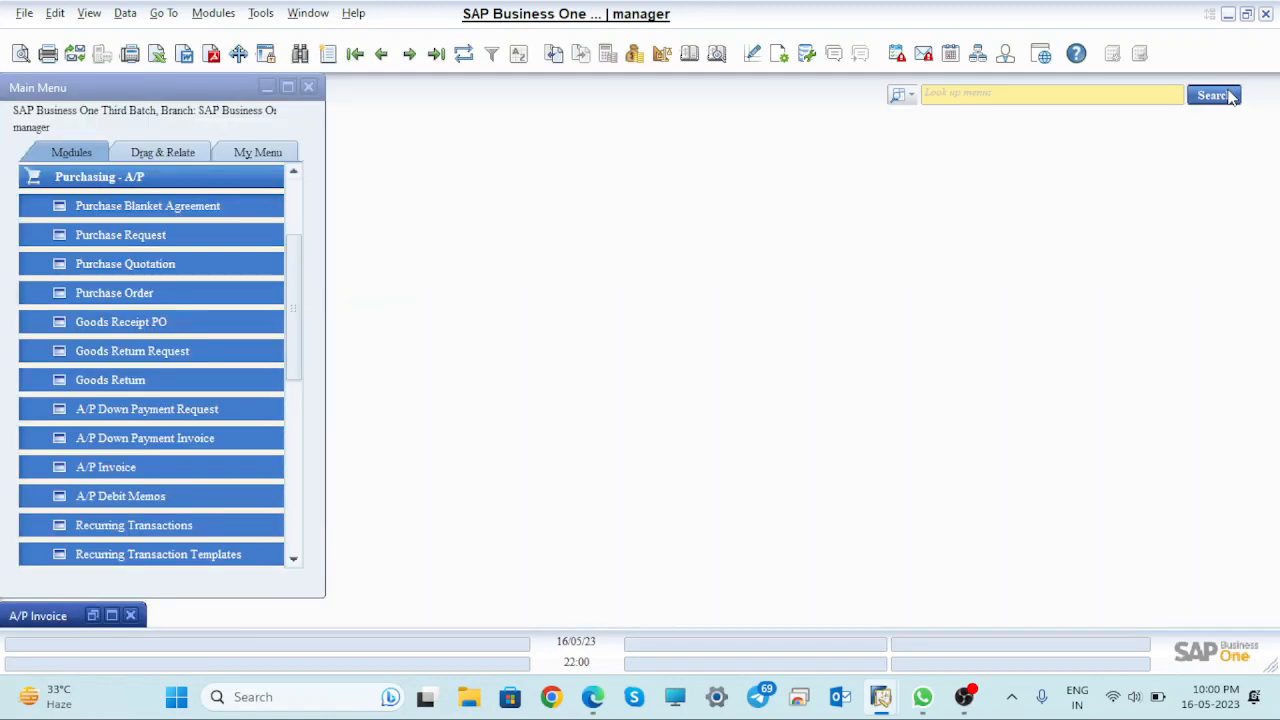
# - Open a new A/P Debit Memos document, close the minimized A/P invoice and bring the debit memo back to full size
pyautogui.click(116, 496)
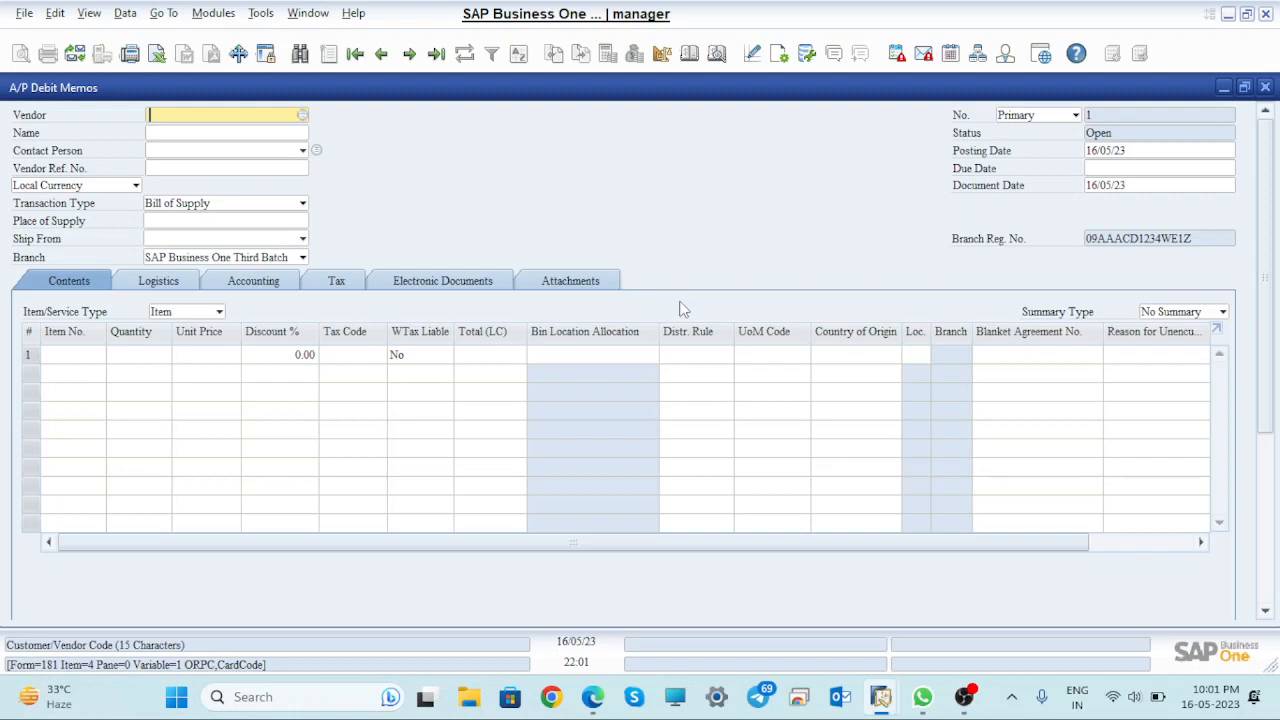
pyautogui.click(1226, 87)
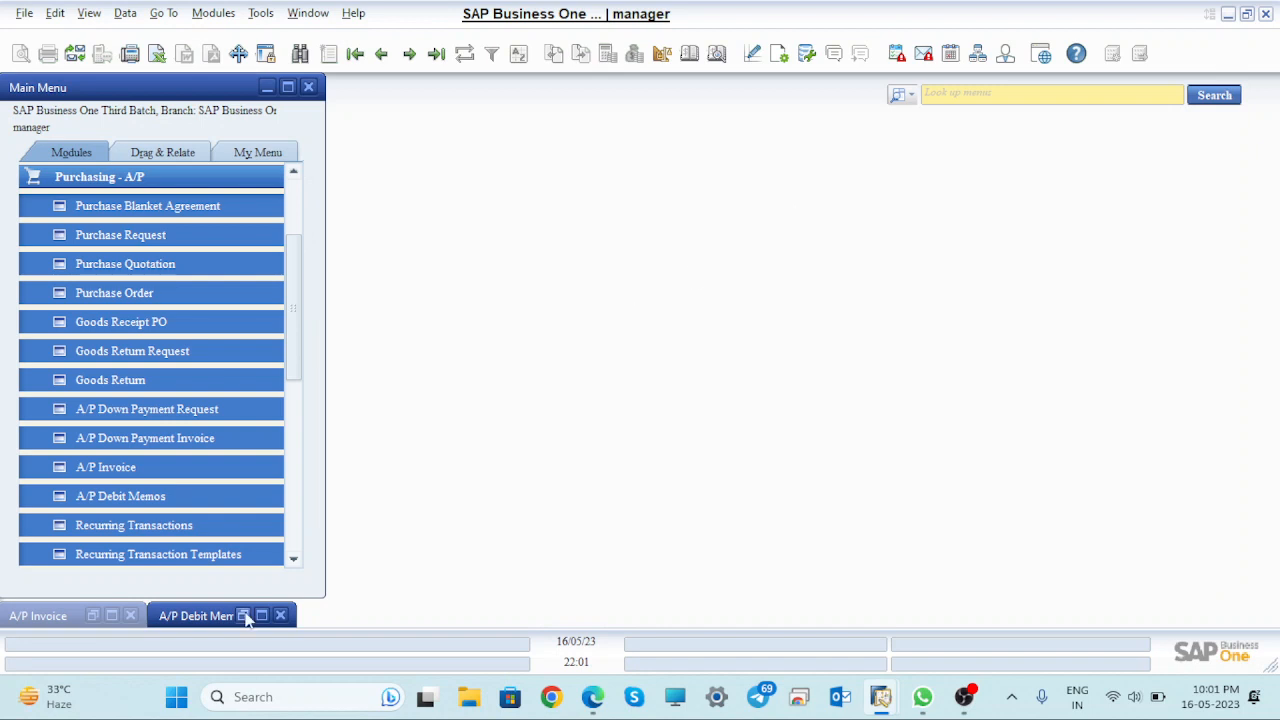
pyautogui.click(110, 617)
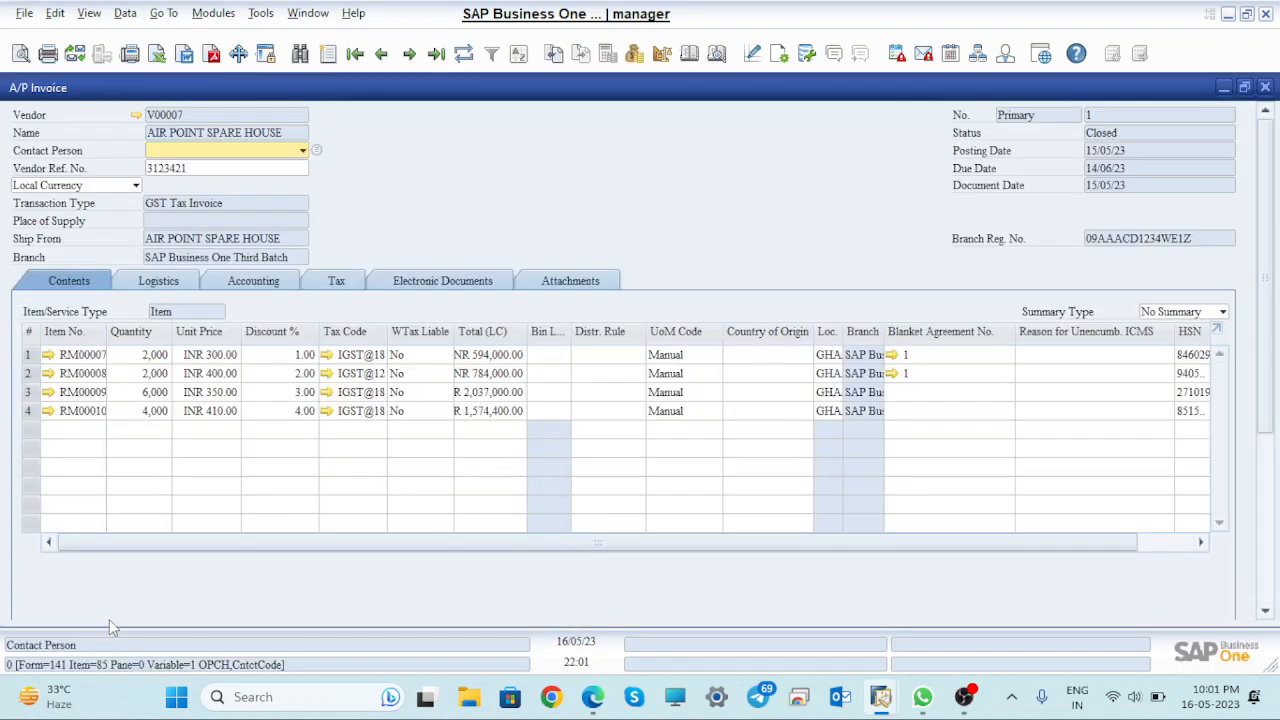
pyautogui.click(1264, 87)
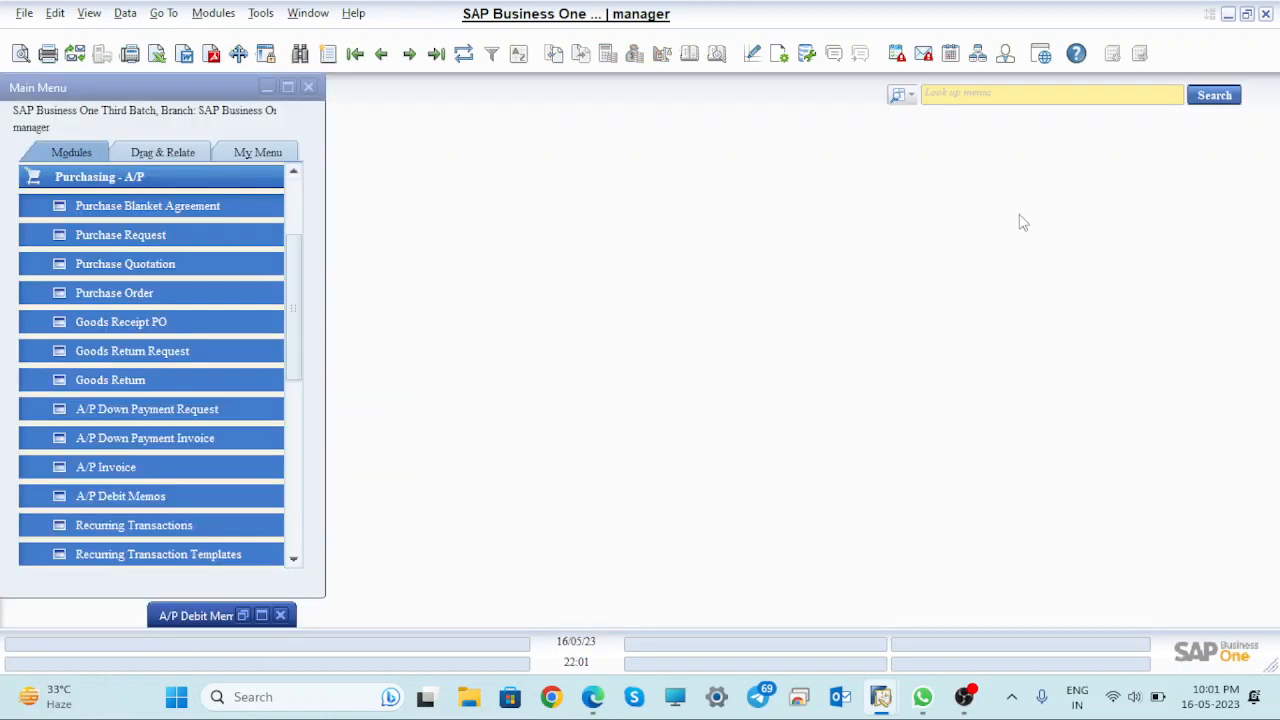
pyautogui.click(262, 616)
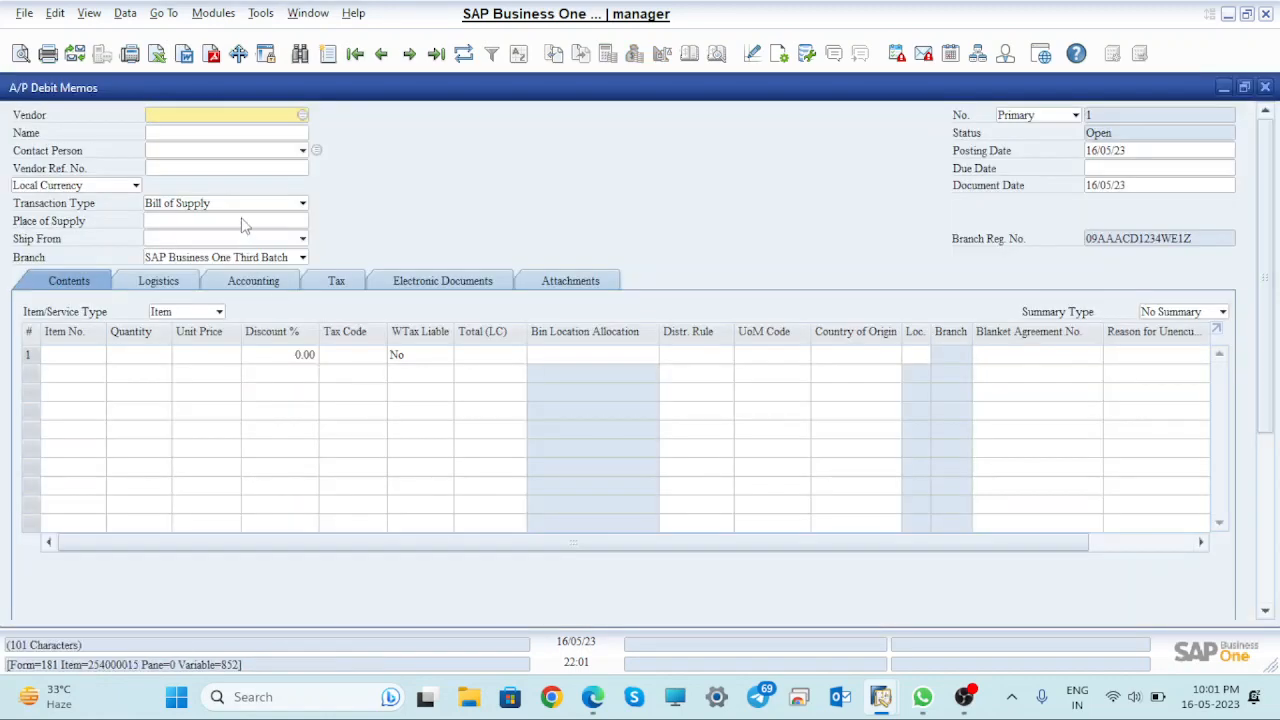
# - Choose Aggarwal Hardware Paints Store from the business partner list as the debit memo's vendor
pyautogui.press('Tab')
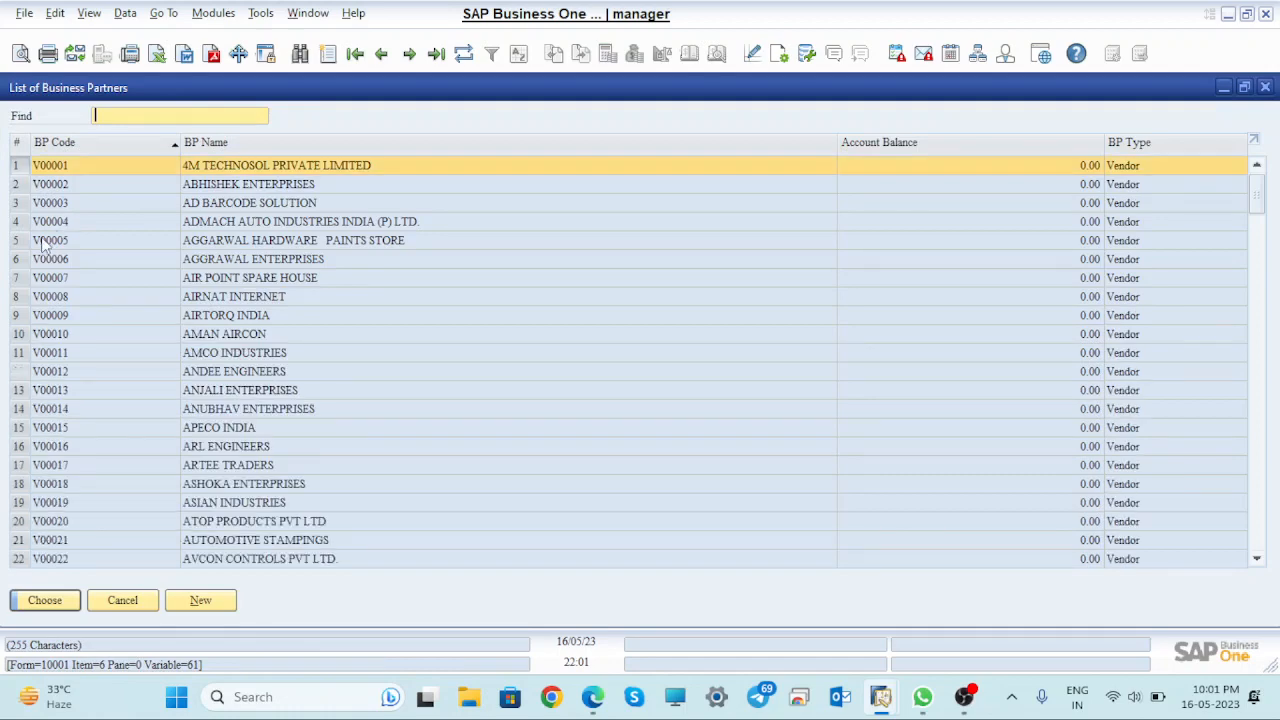
pyautogui.click(45, 241)
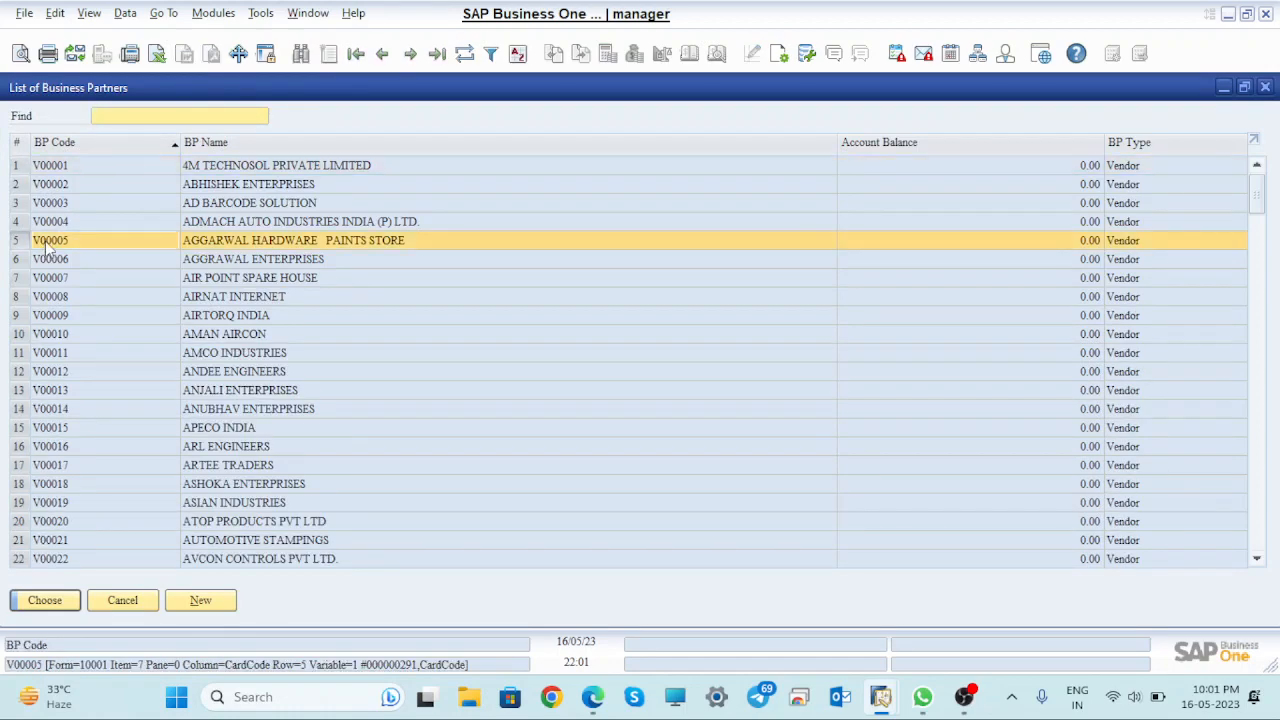
pyautogui.click(44, 600)
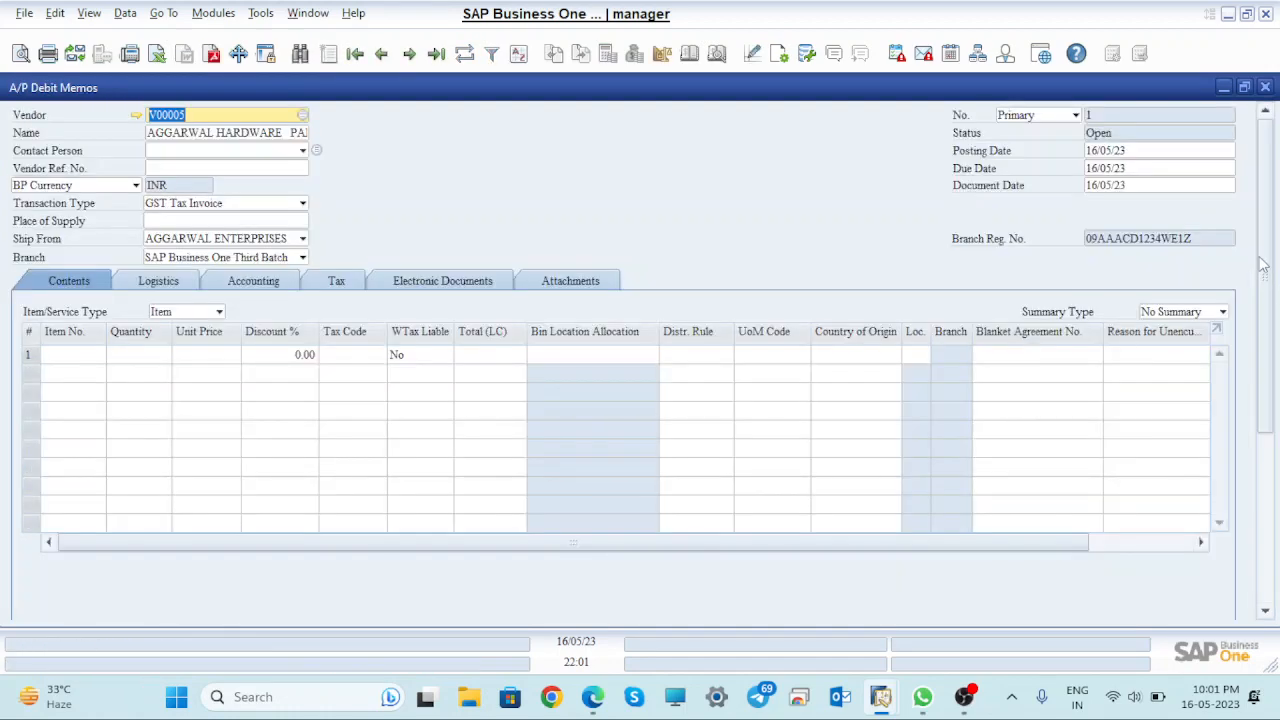
pyautogui.moveTo(1265, 262); pyautogui.dragTo(1278, 468)
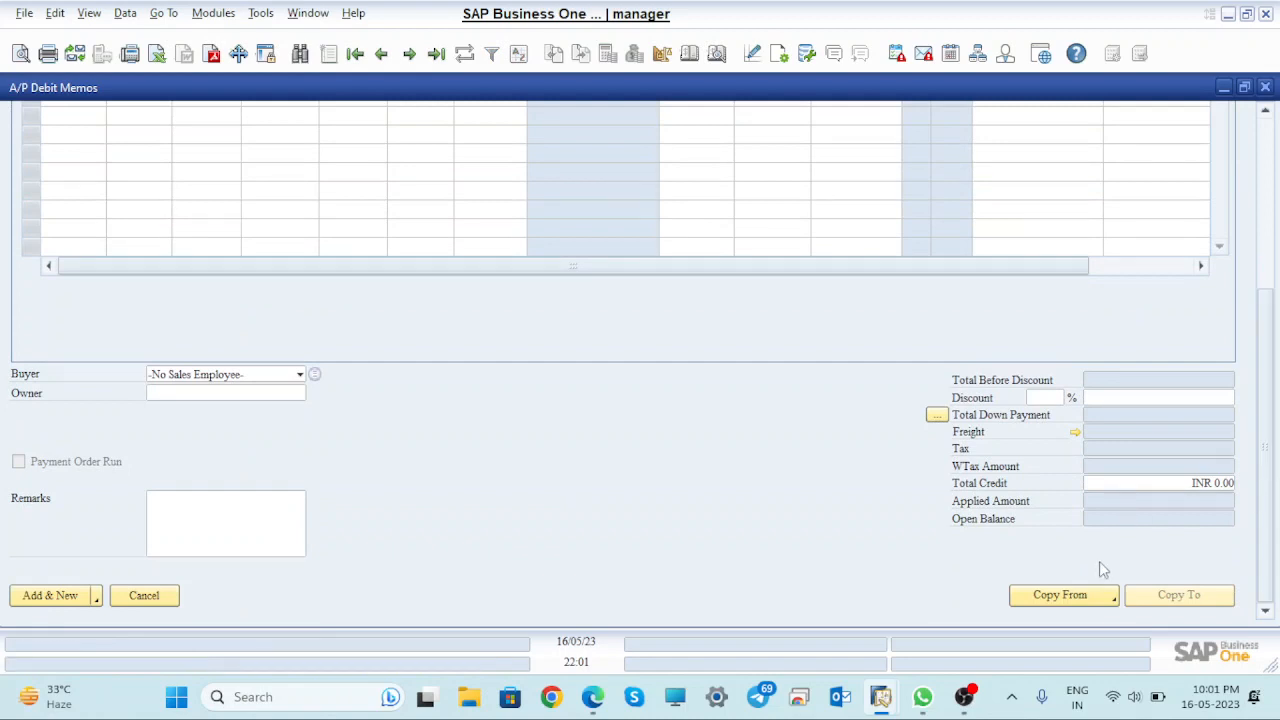
# - Try to copy an A/P invoice into the debit memo and close the list of A/P invoices
pyautogui.click(1094, 598)
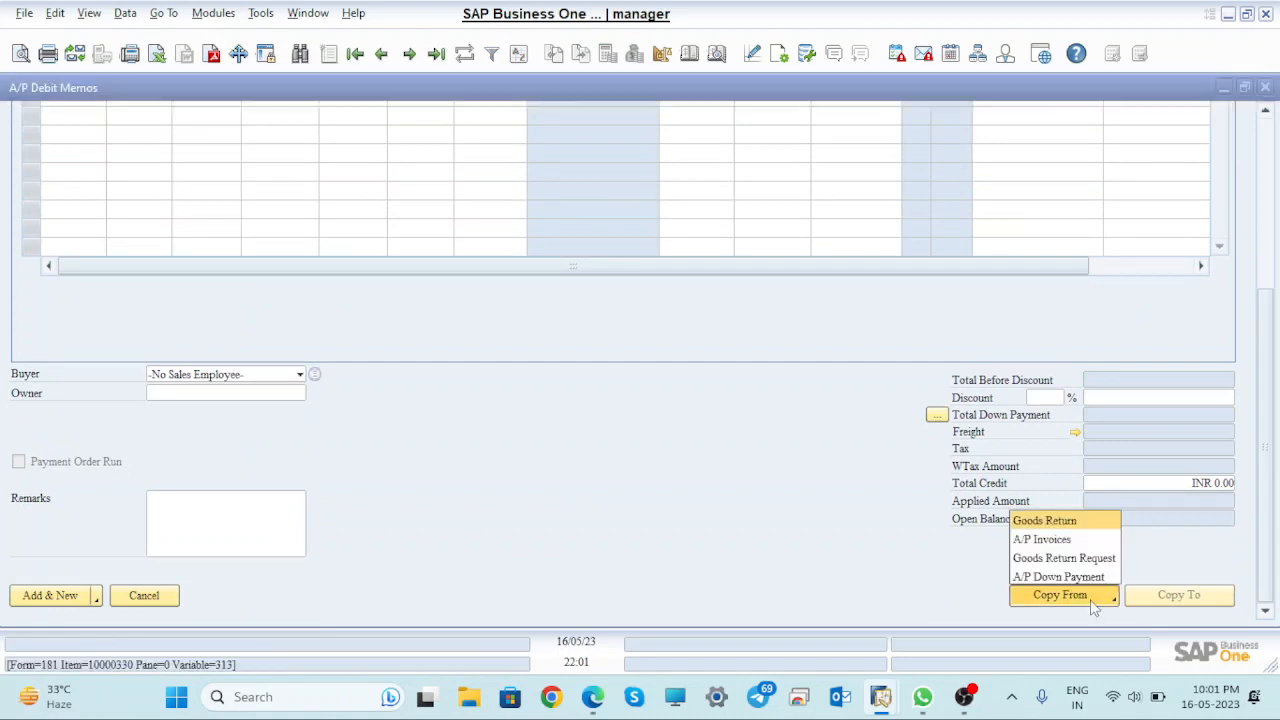
pyautogui.click(1040, 541)
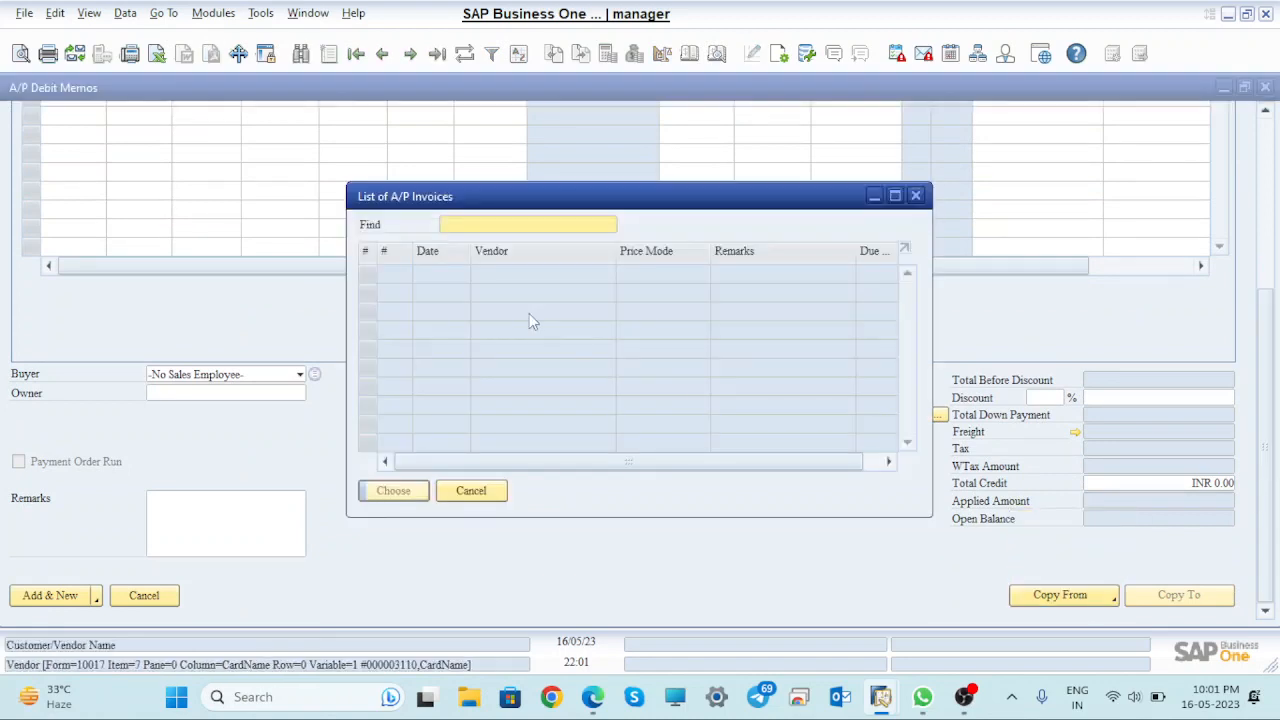
pyautogui.click(915, 197)
# - Add items RM00010, RM00009 and RM00008 together from the item list to the debit memo's content lines
pyautogui.scroll(5, 1274, 389)
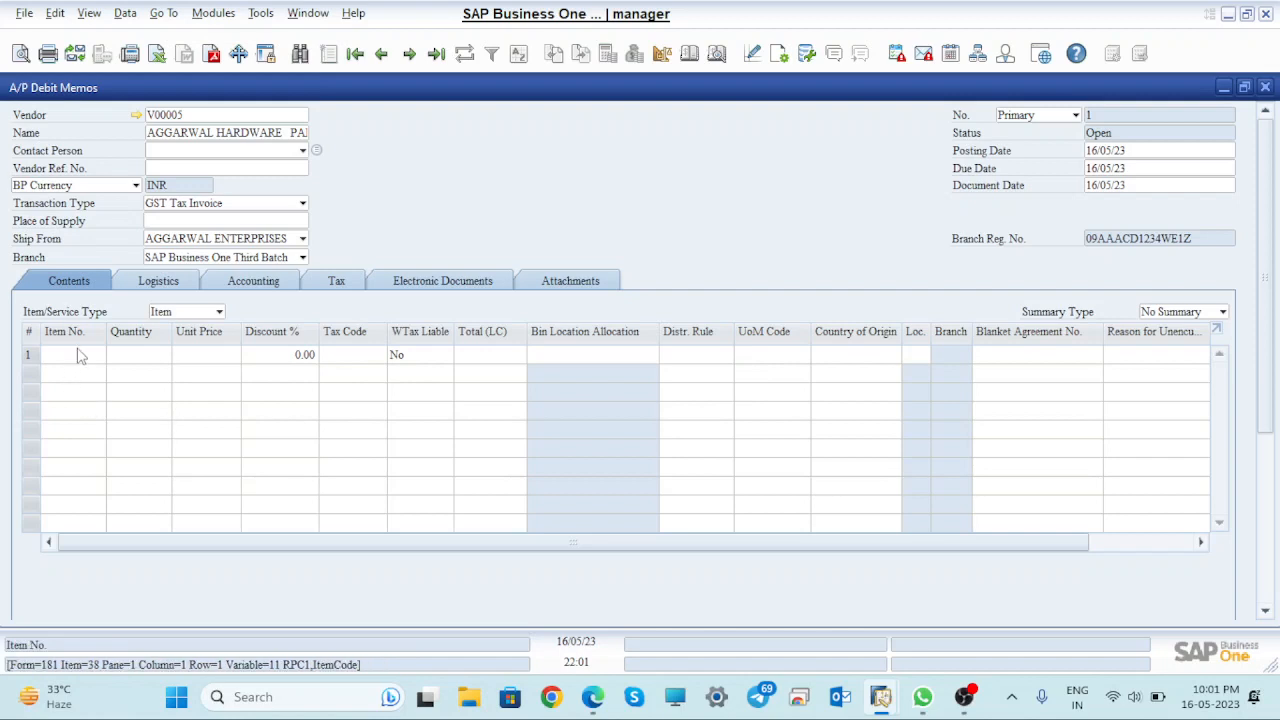
pyautogui.click(80, 357)
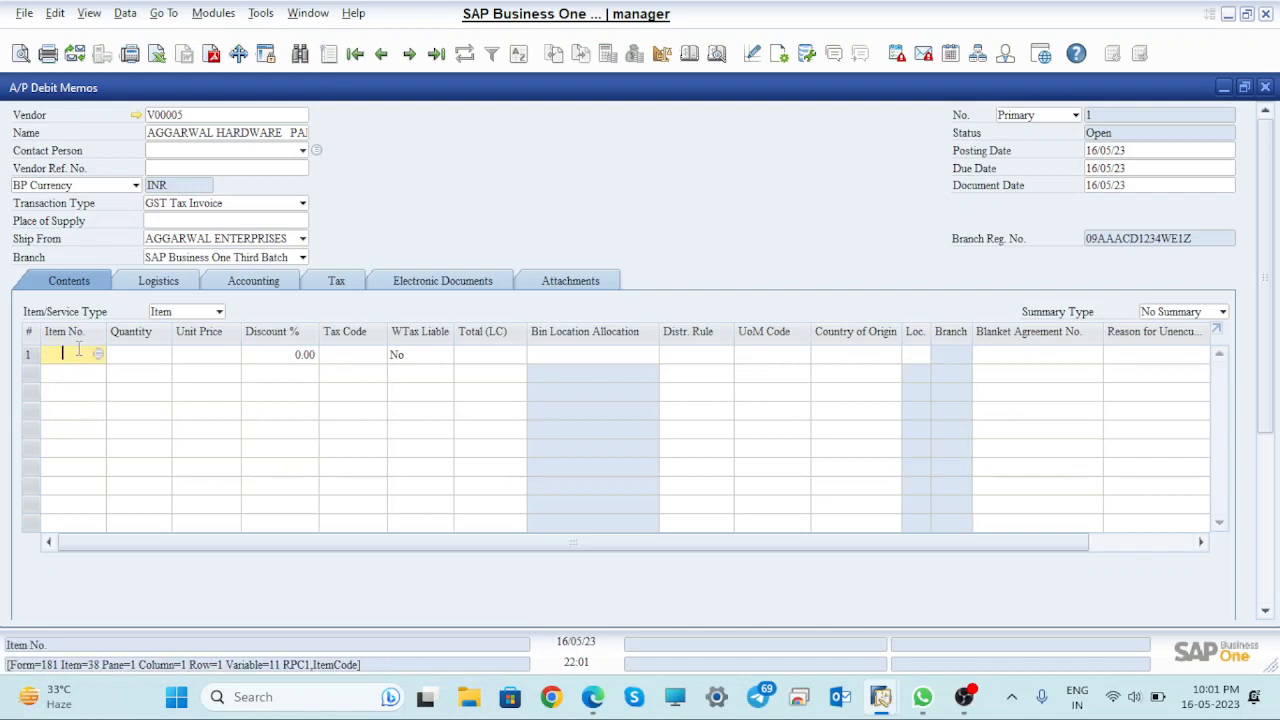
pyautogui.press('Tab')
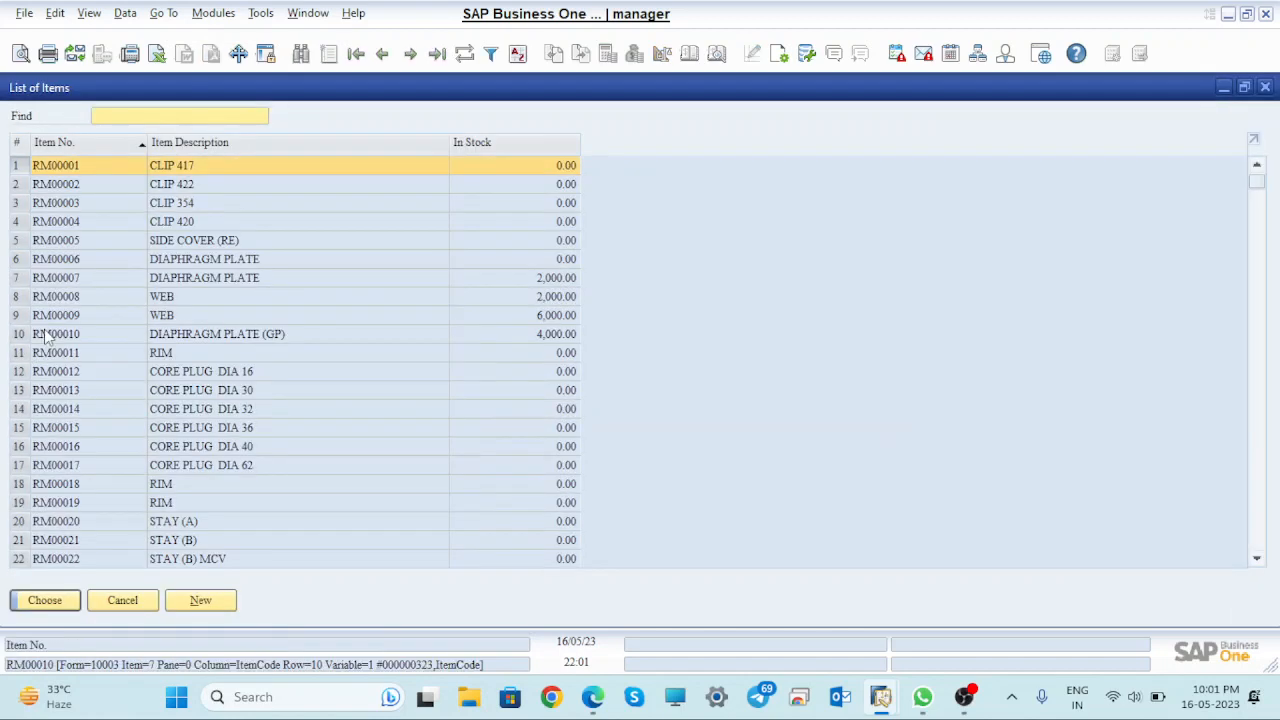
pyautogui.click(44, 338)
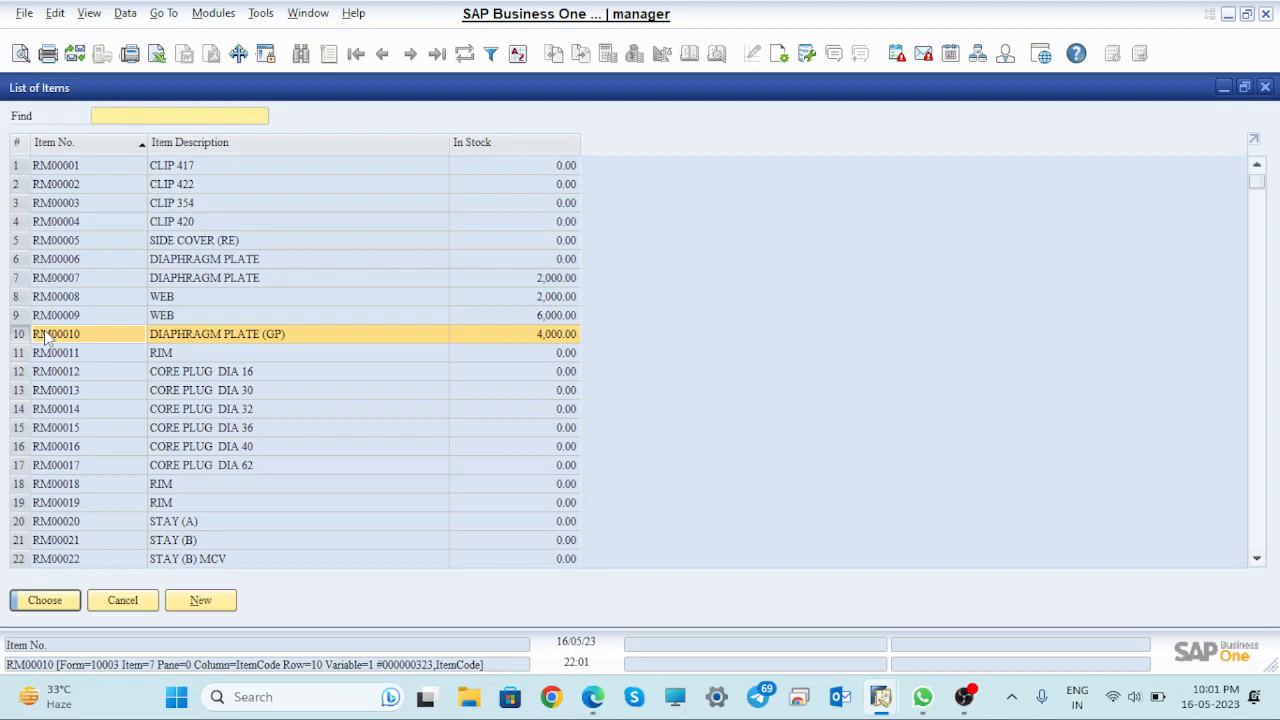
pyautogui.keyDown('ctrl'); pyautogui.click(70, 316); pyautogui.keyUp('ctrl')
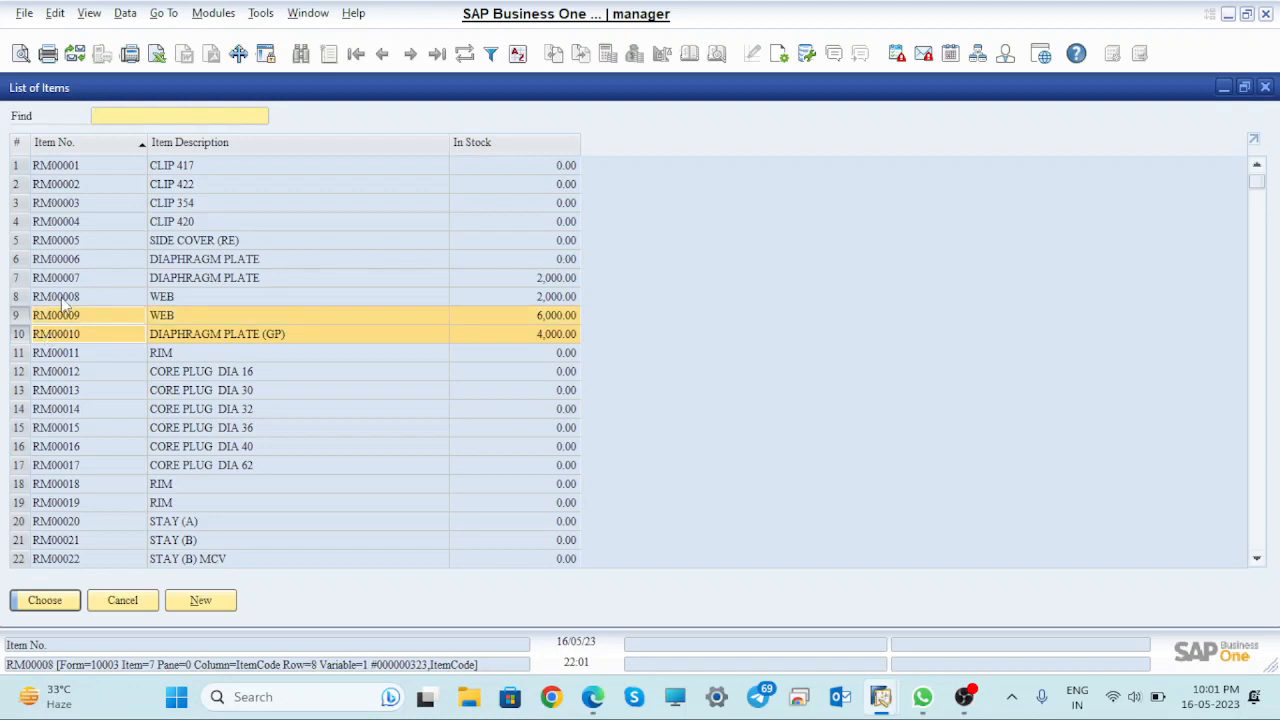
pyautogui.keyDown('ctrl'); pyautogui.click(61, 299); pyautogui.keyUp('ctrl')
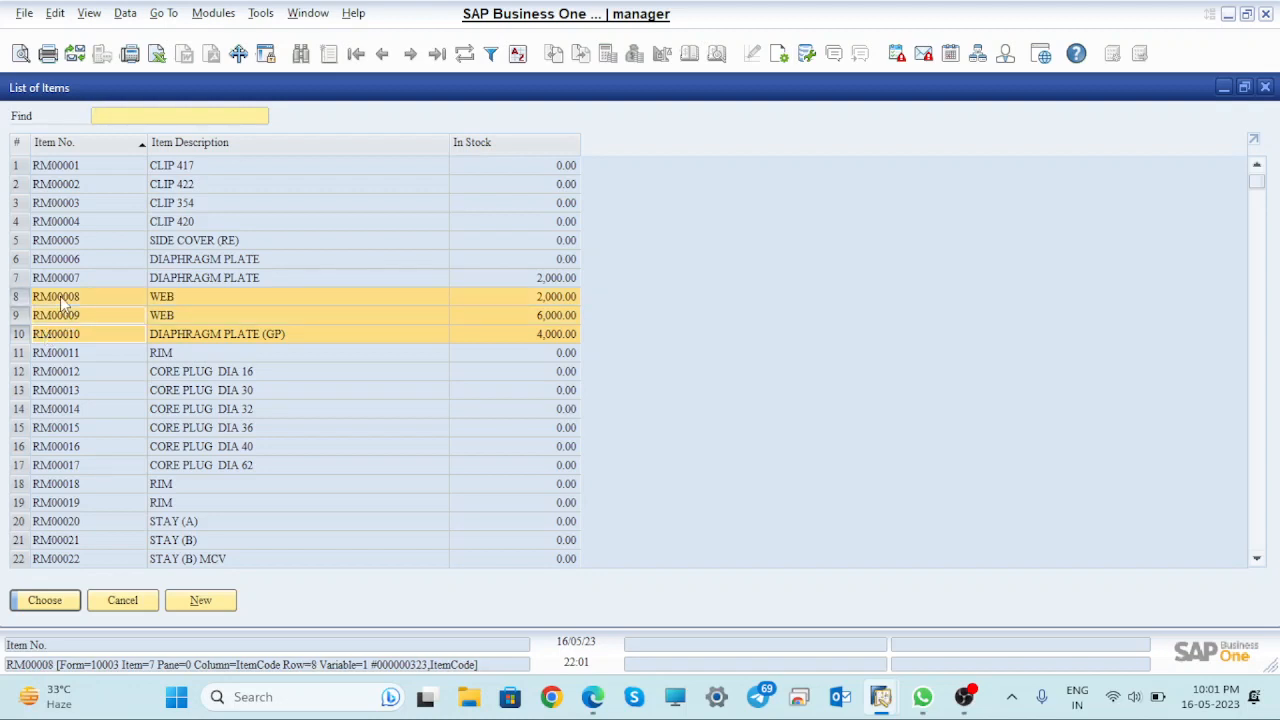
pyautogui.click(45, 601)
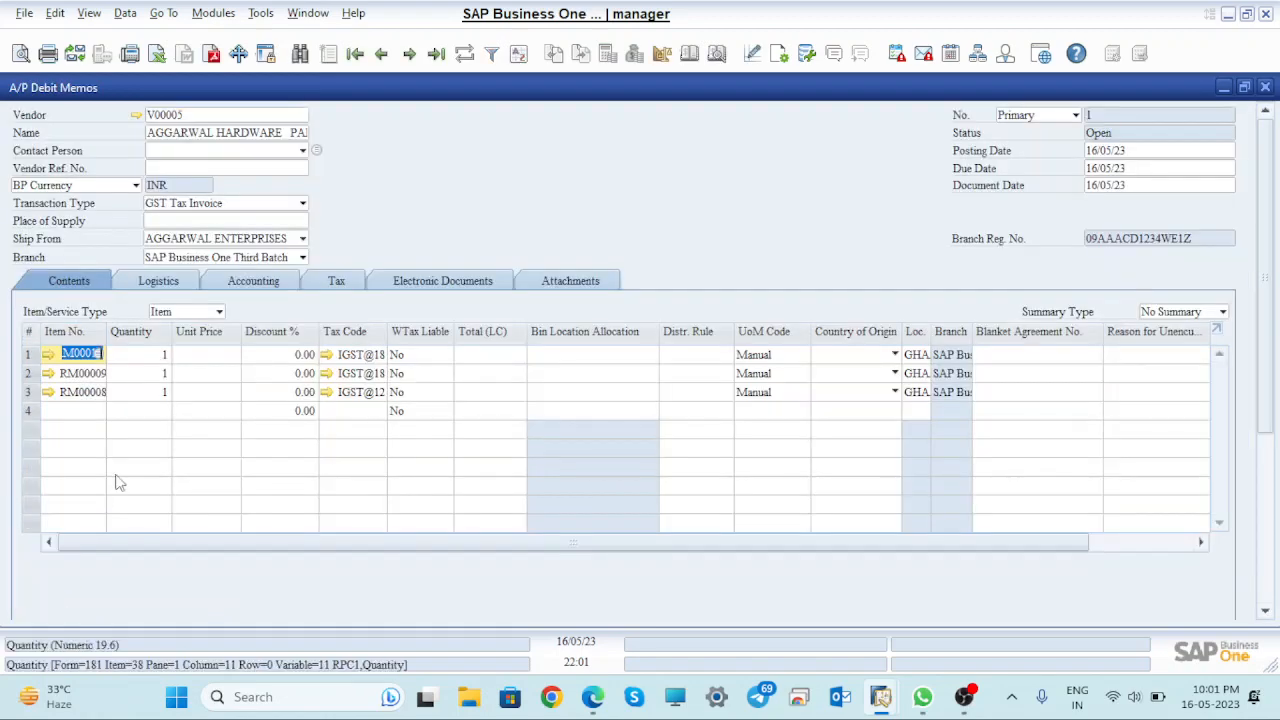
# - Set the quantities to 5 for RM00010, 3 for RM00009 and 2 for RM00008
pyautogui.click(160, 356)
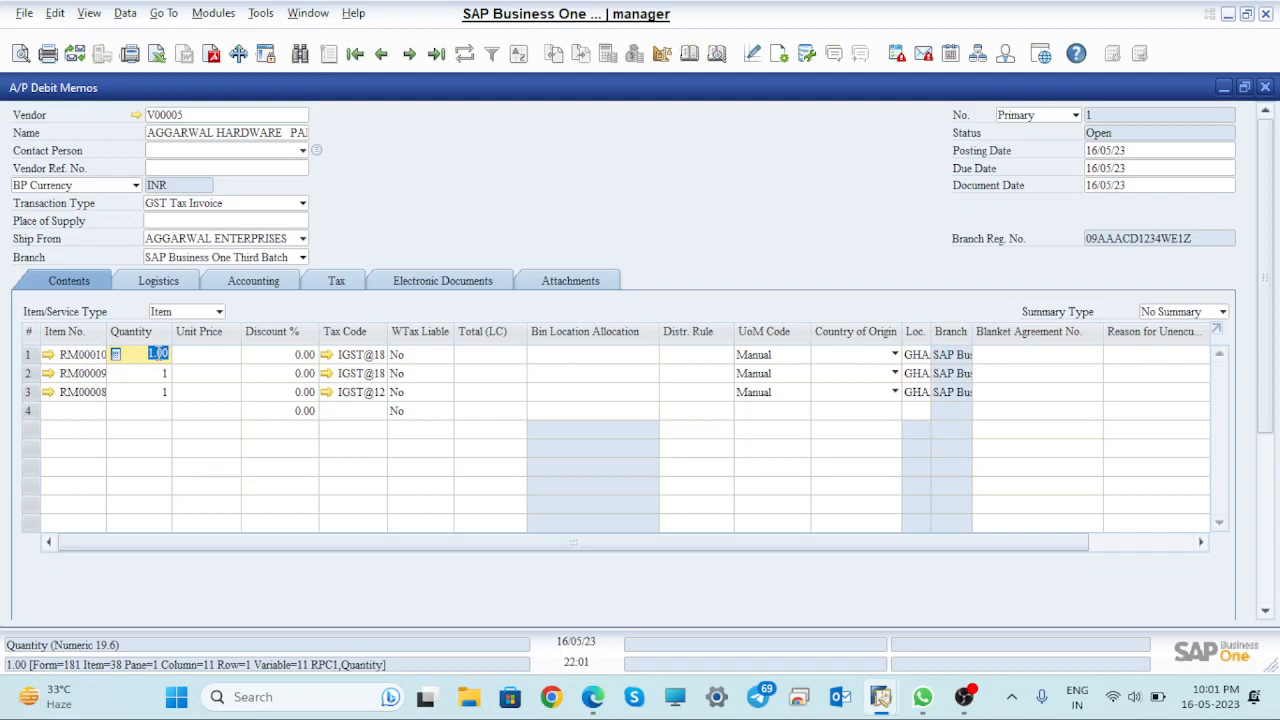
pyautogui.write('2')
pyautogui.click(160, 375)
pyautogui.write('3')
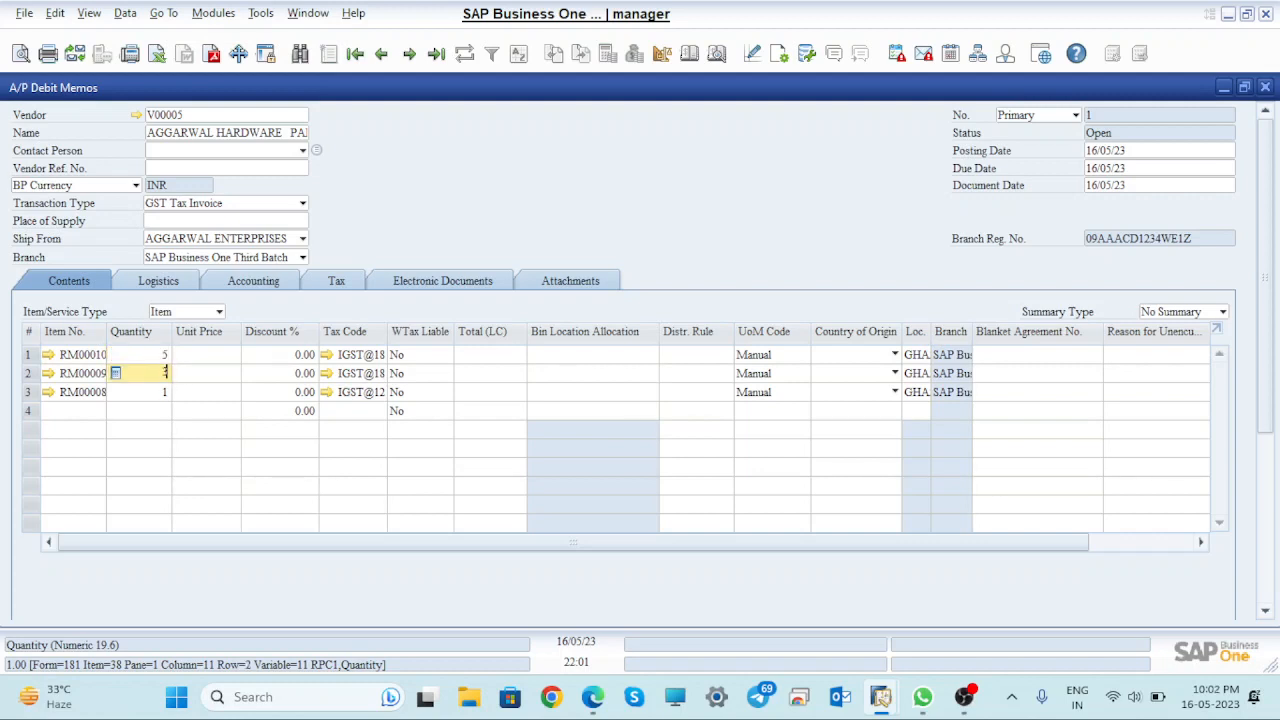
pyautogui.click(164, 393)
pyautogui.write('2')
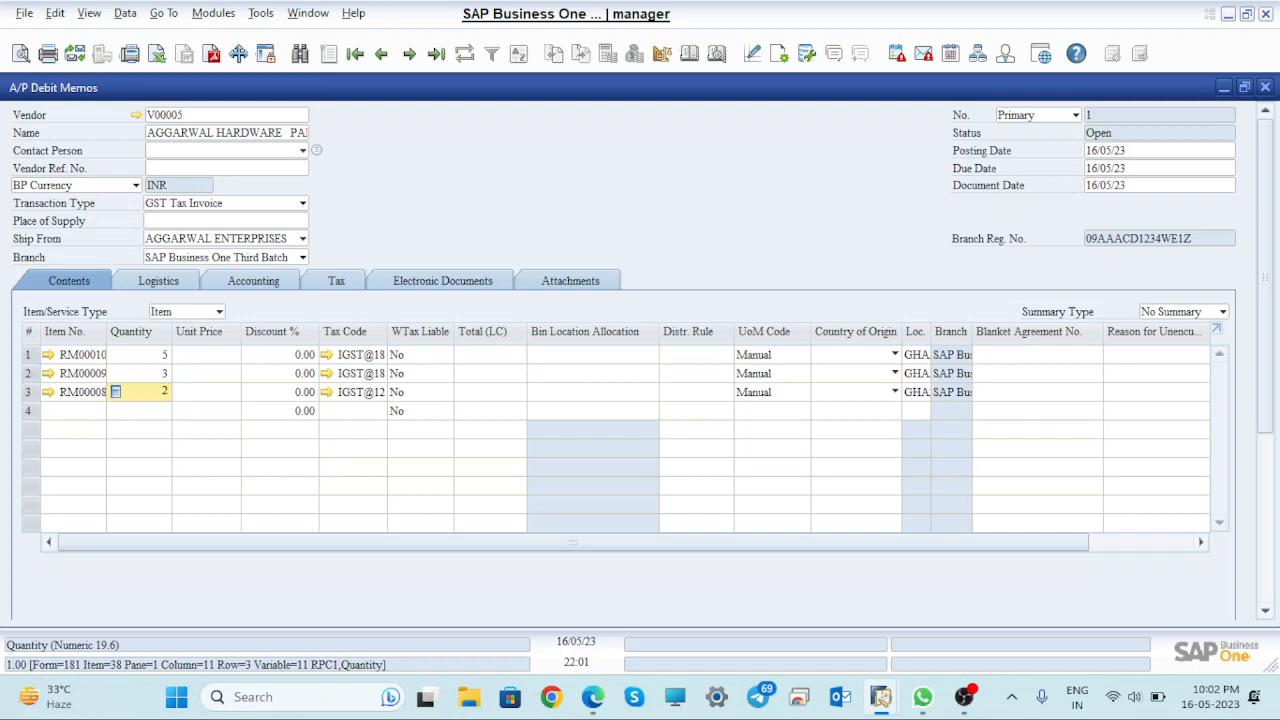
# - Set the unit prices to 200 for RM00010, 300 for RM00009 and 300 for RM00008
pyautogui.click(211, 357)
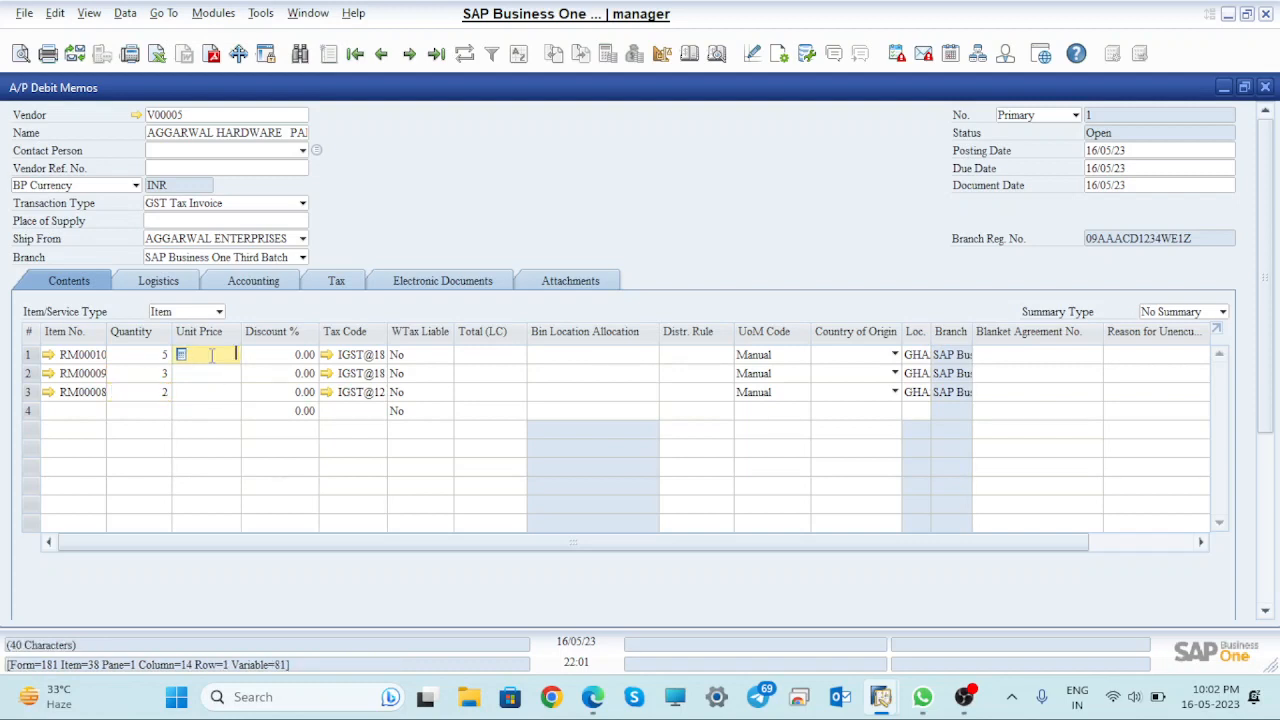
pyautogui.write('200')
pyautogui.click(228, 374)
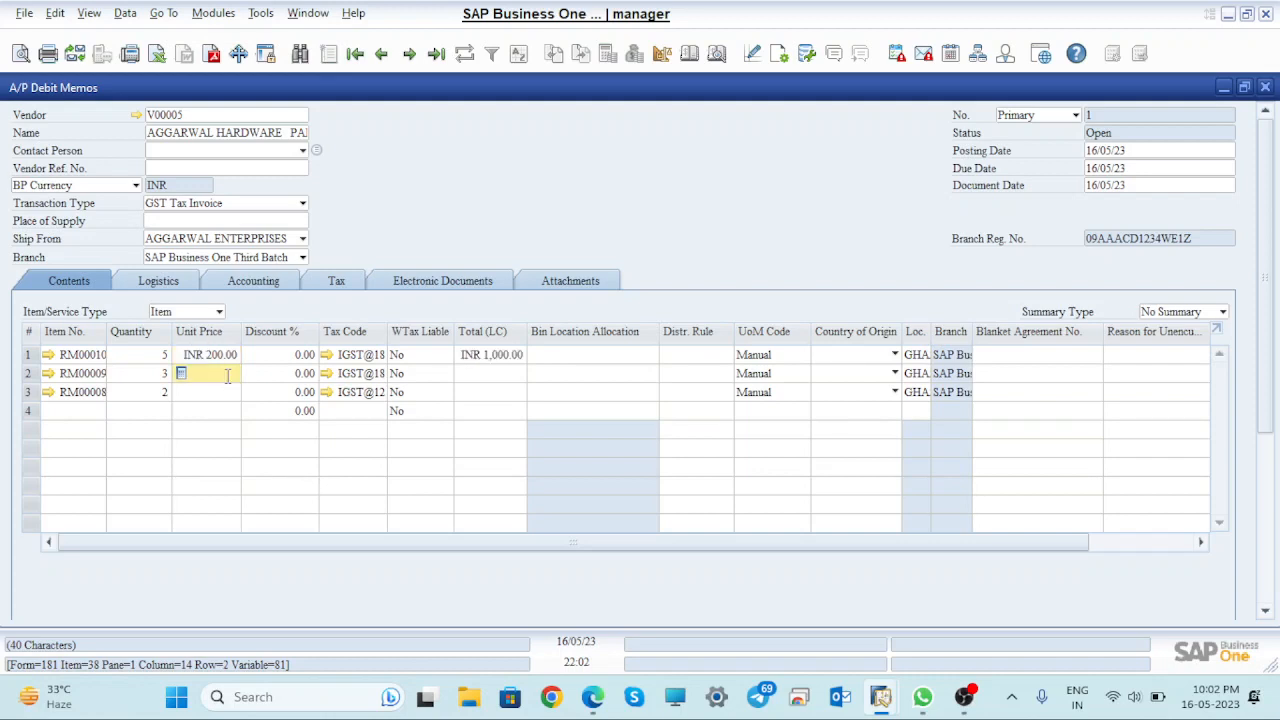
pyautogui.write('300')
pyautogui.click(232, 394)
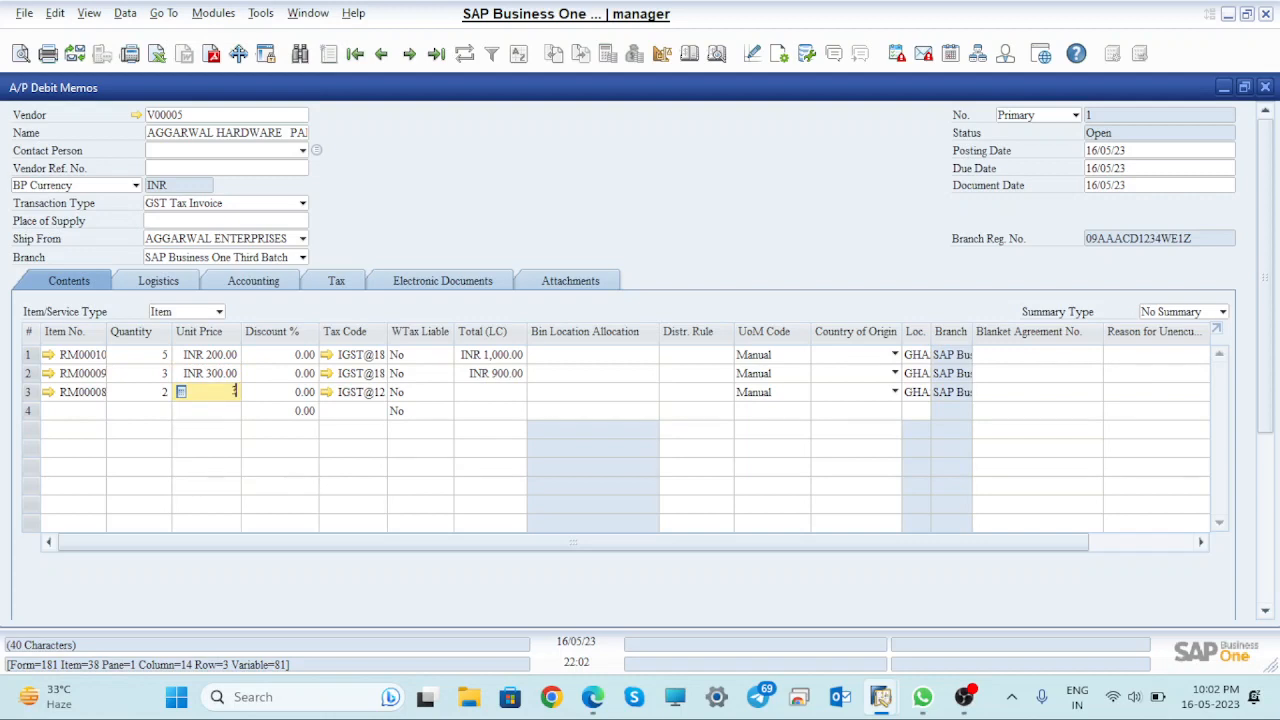
pyautogui.write('300')
pyautogui.press('Tab')
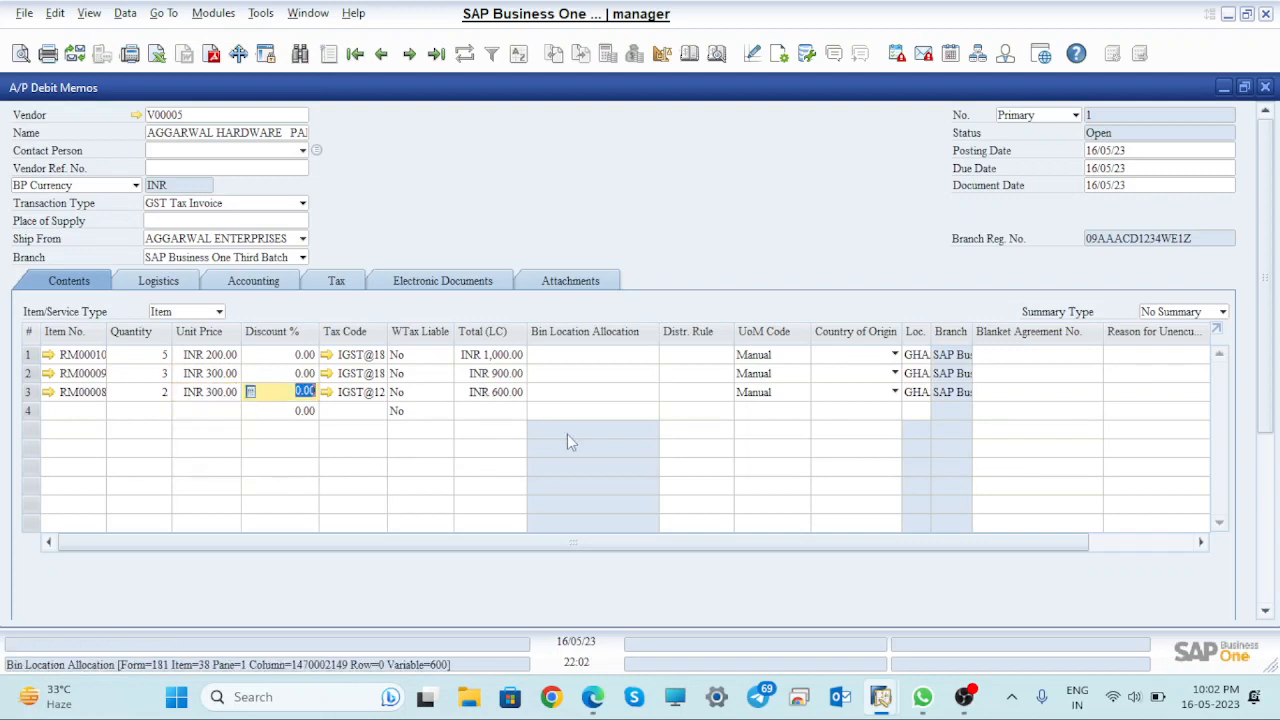
pyautogui.moveTo(1272, 375); pyautogui.dragTo(1267, 300)
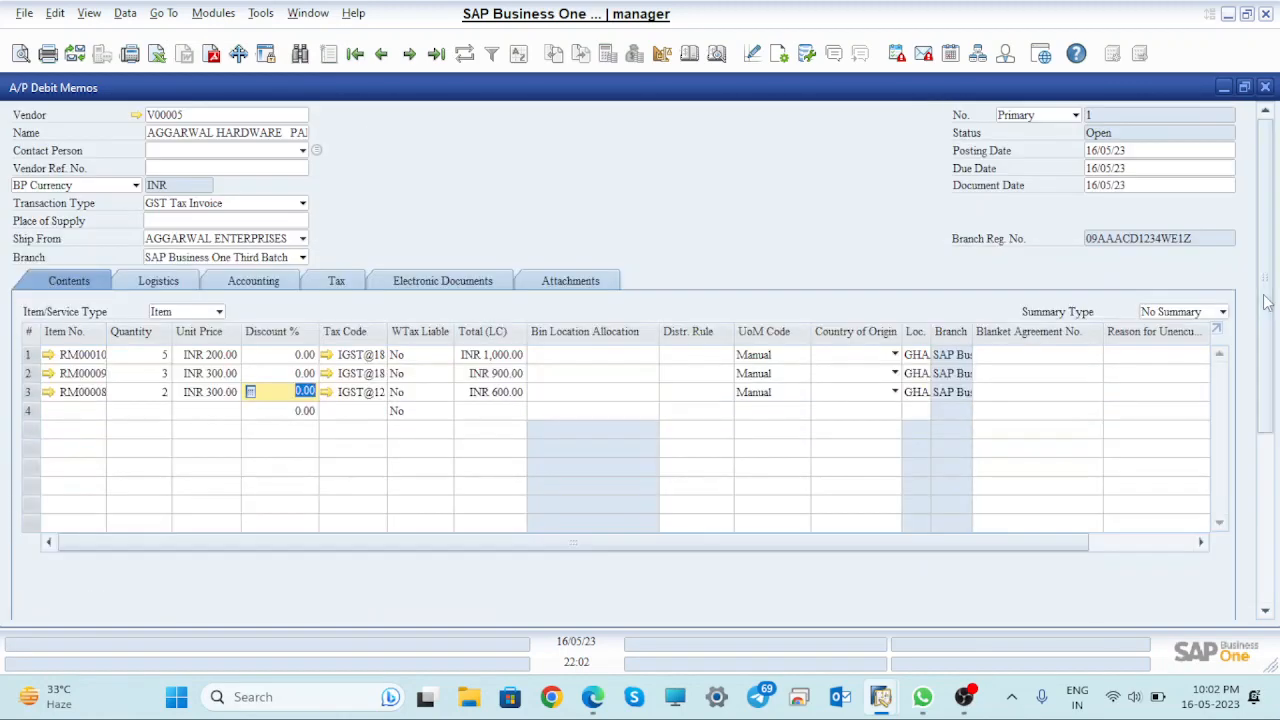
# - In the tax details, enter original reference number 12345 and original reference date 16/05/23, and return to the item lines
pyautogui.click(340, 283)
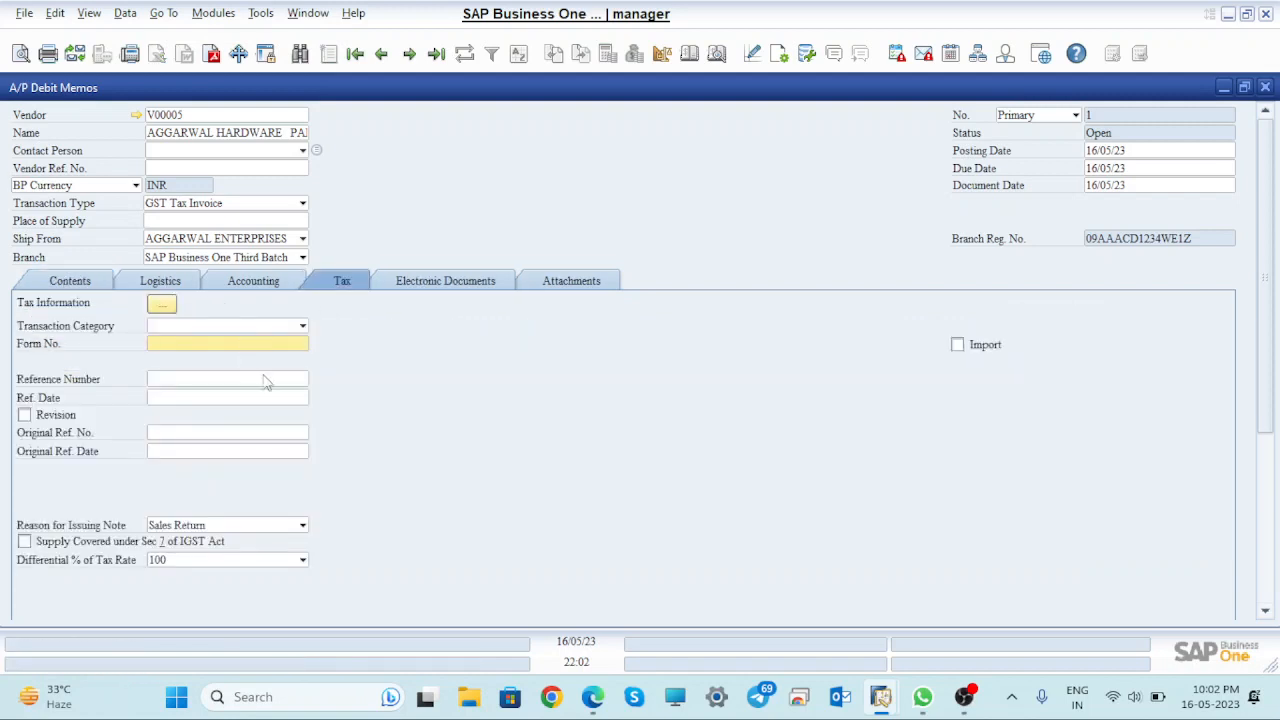
pyautogui.click(184, 432)
pyautogui.write('12345')
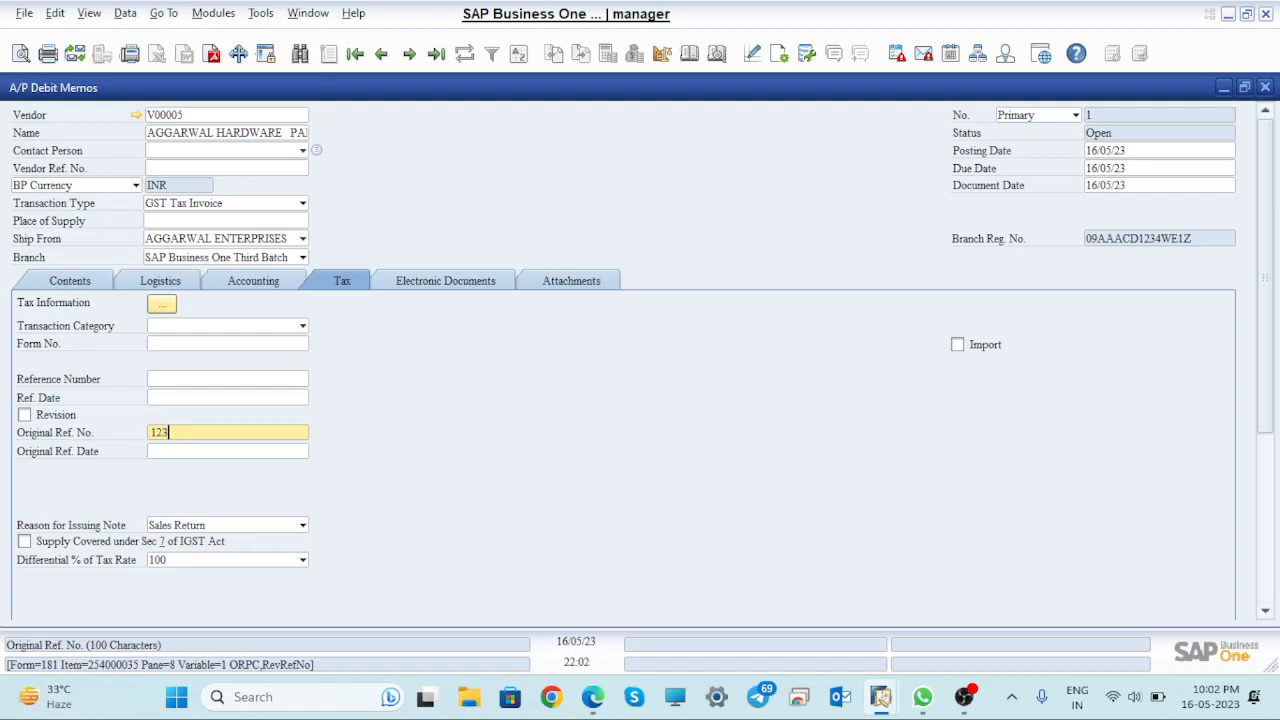
pyautogui.click(168, 450)
pyautogui.write('16')
pyautogui.press('Tab')
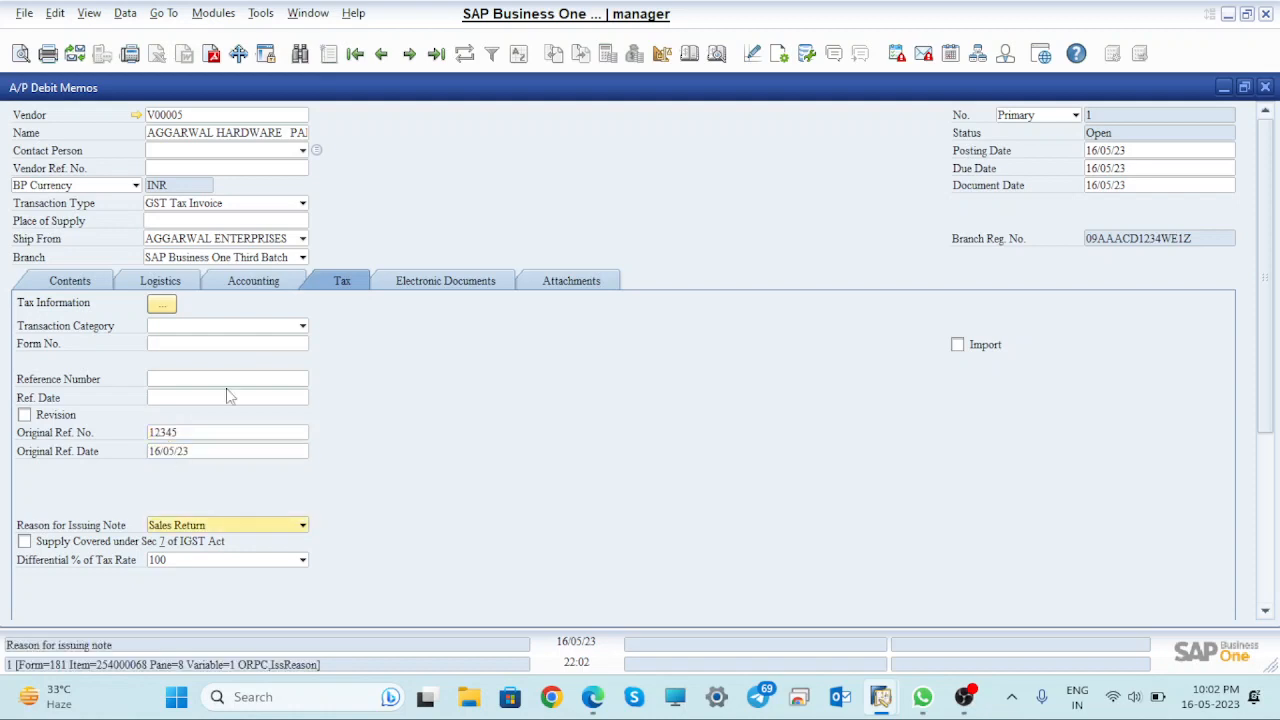
pyautogui.click(86, 286)
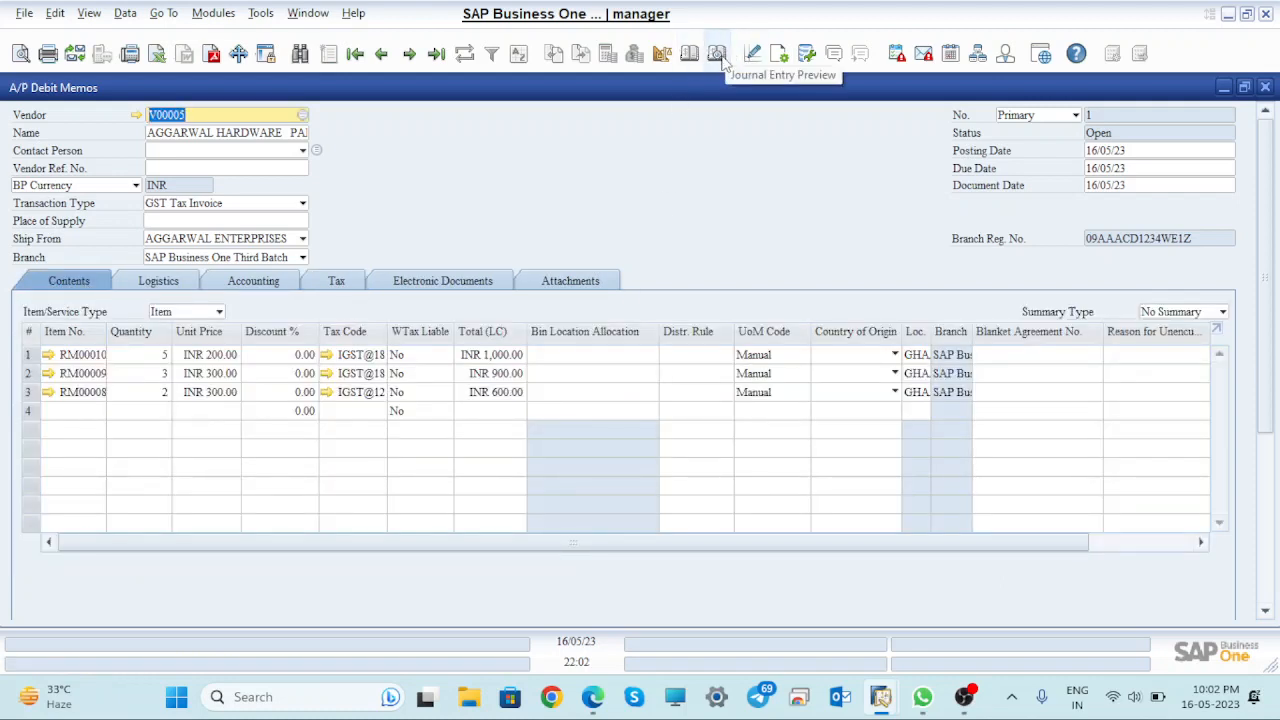
# - Examine the debit memo's journal entry preview, and minimize the memo and the preview
pyautogui.click(719, 55)
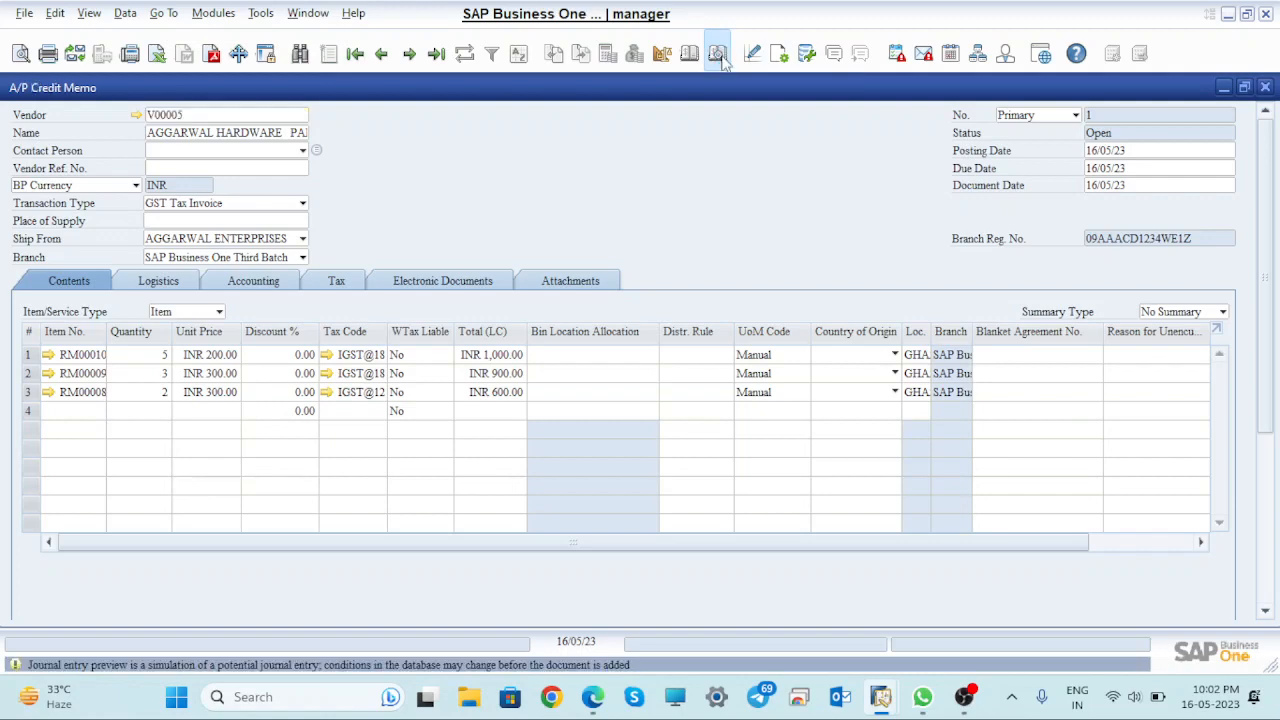
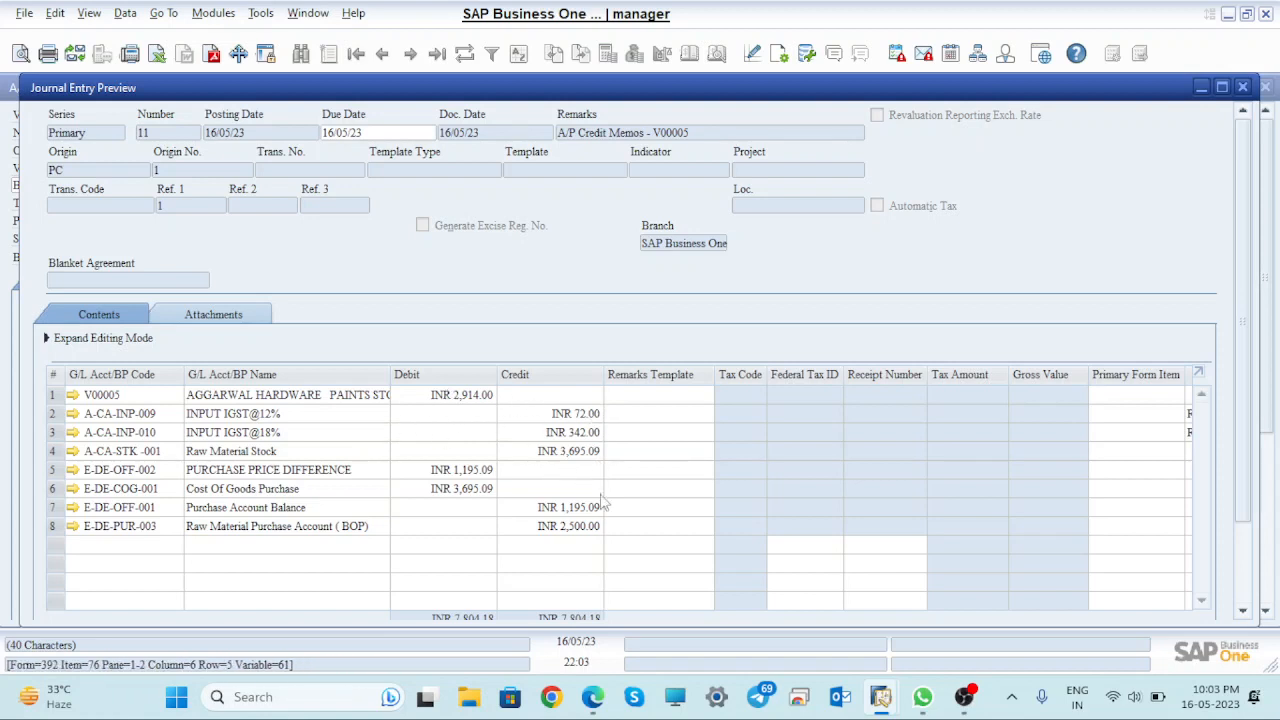
pyautogui.moveTo(1270, 370)
pyautogui.mouseDown()
pyautogui.moveTo(1274, 461)
pyautogui.moveTo(1276, 365)
pyautogui.mouseUp()
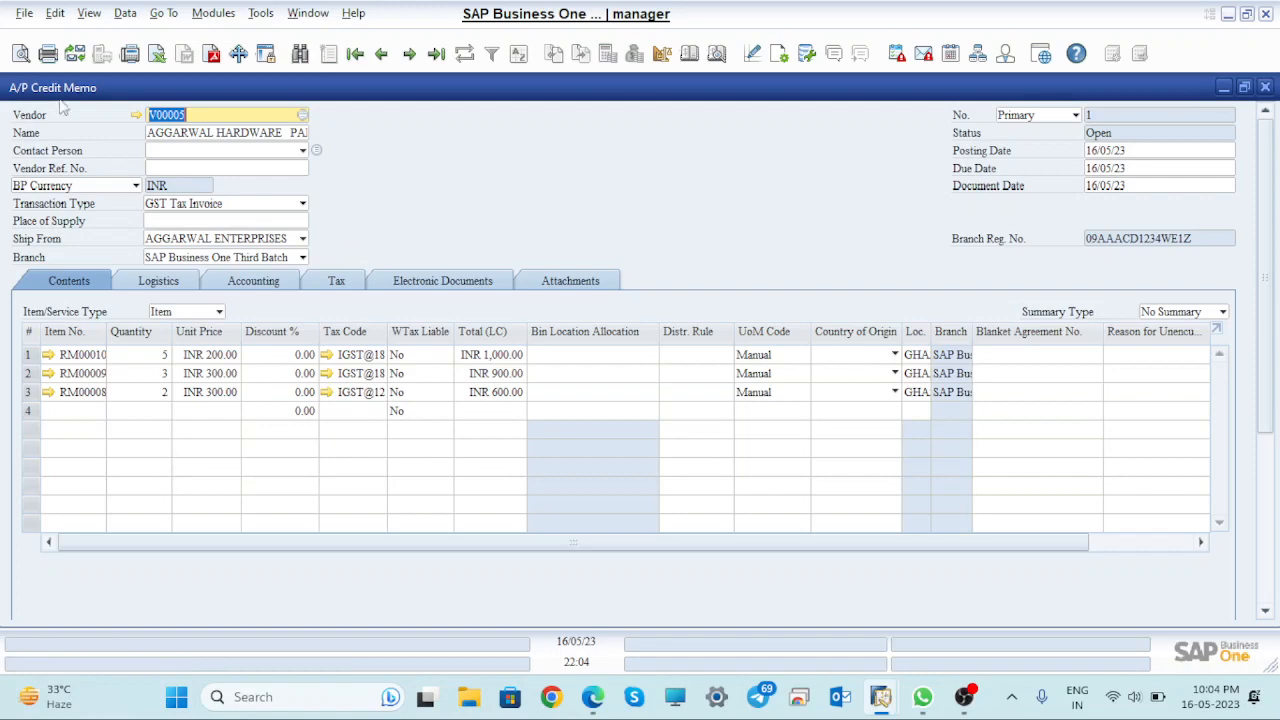
pyautogui.click(1226, 87)
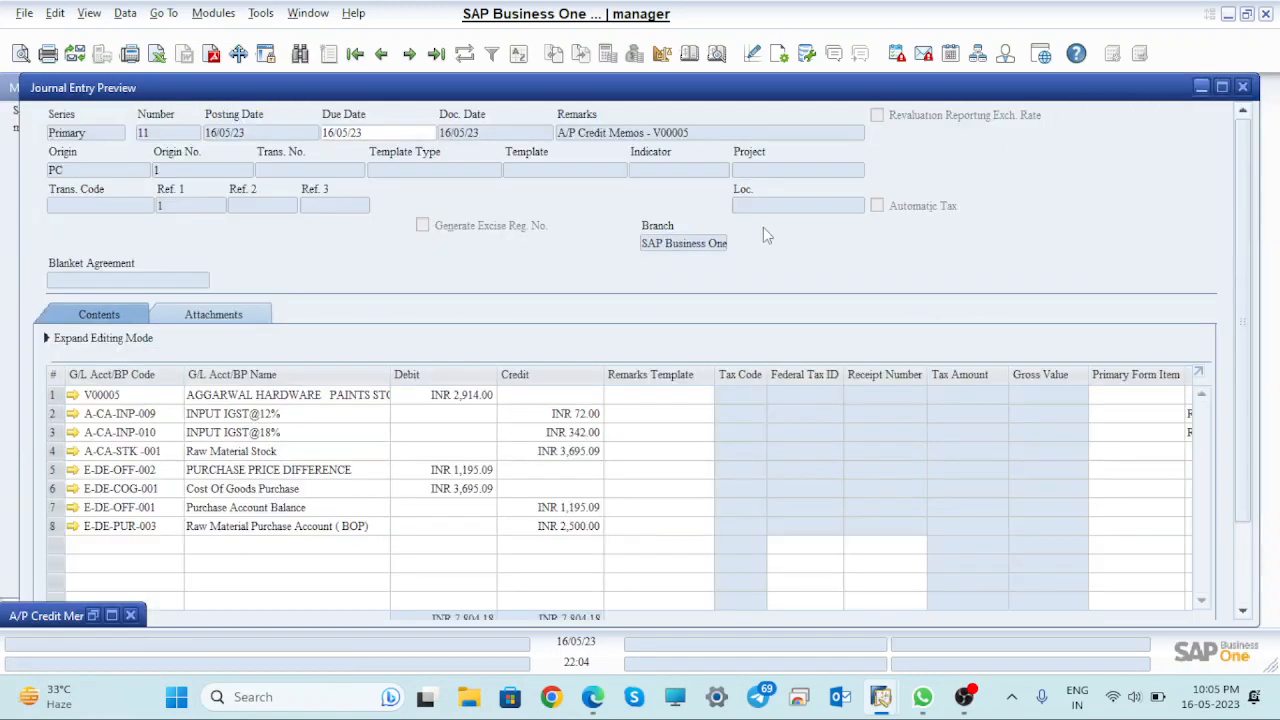
pyautogui.click(1201, 88)
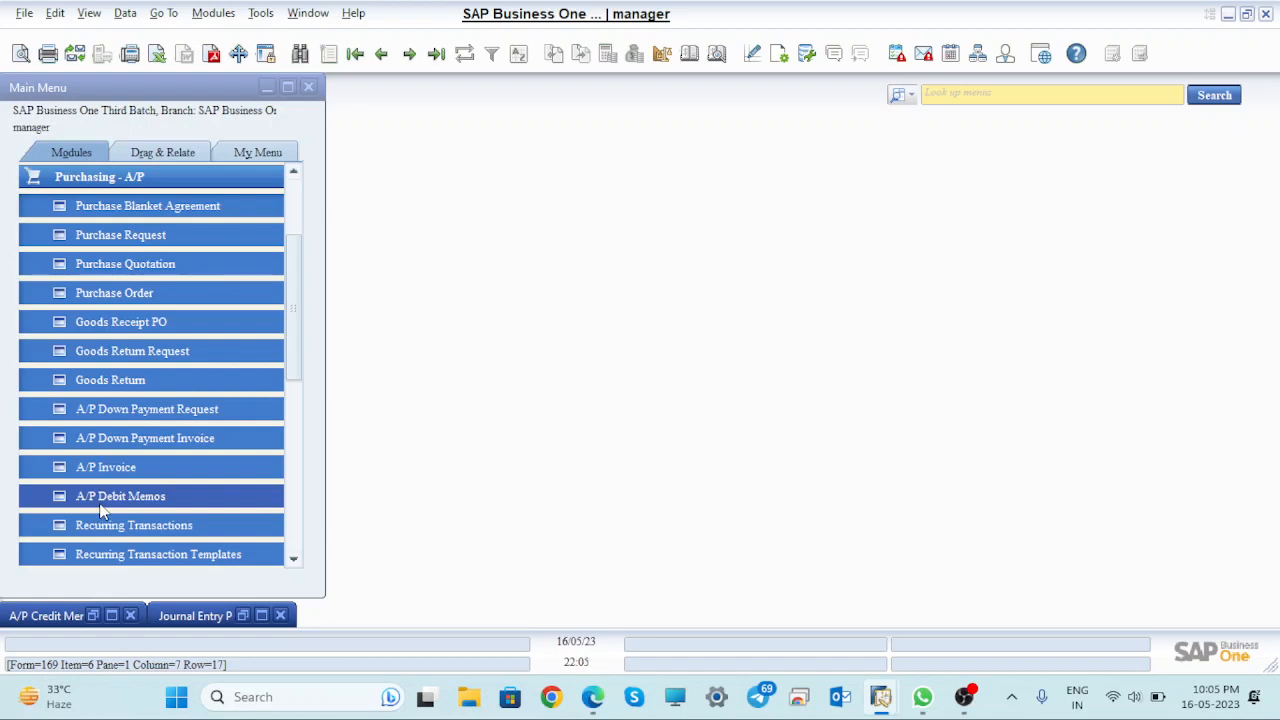
# - Bring the minimized memo back to full size and post it with the Add & View option, confirming the addition
pyautogui.click(111, 615)
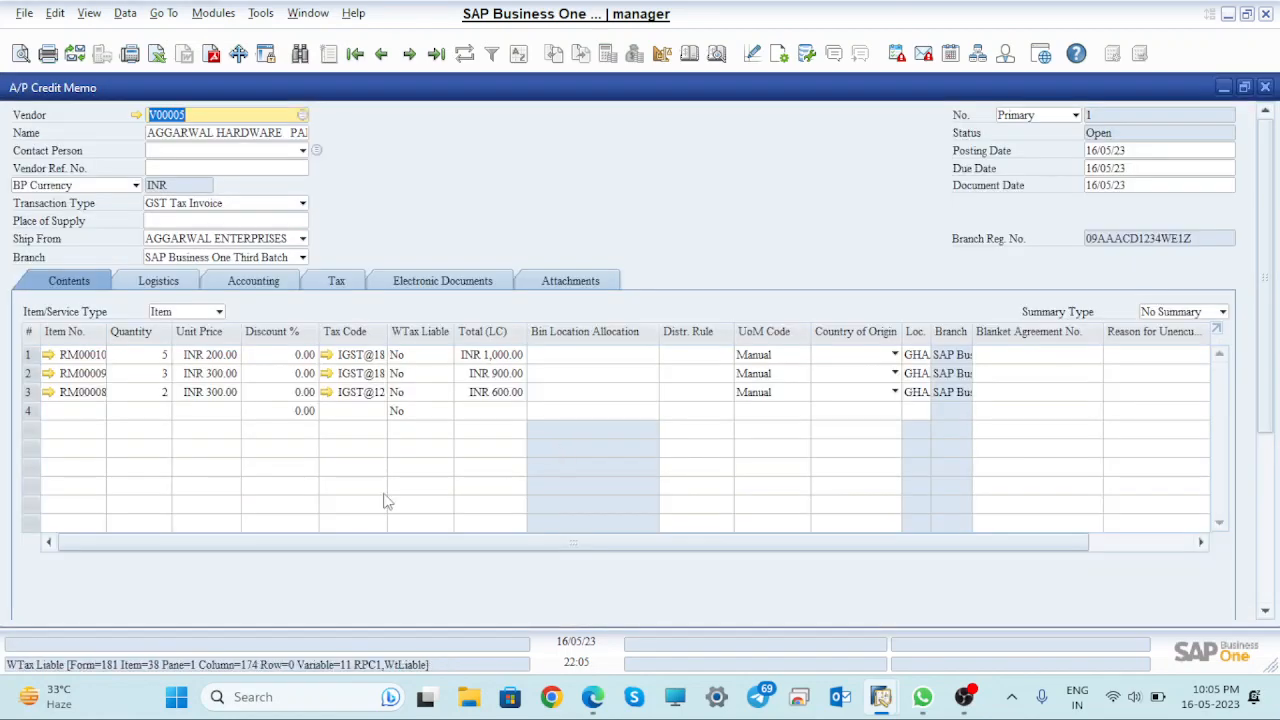
pyautogui.moveTo(1273, 350); pyautogui.dragTo(1272, 500)
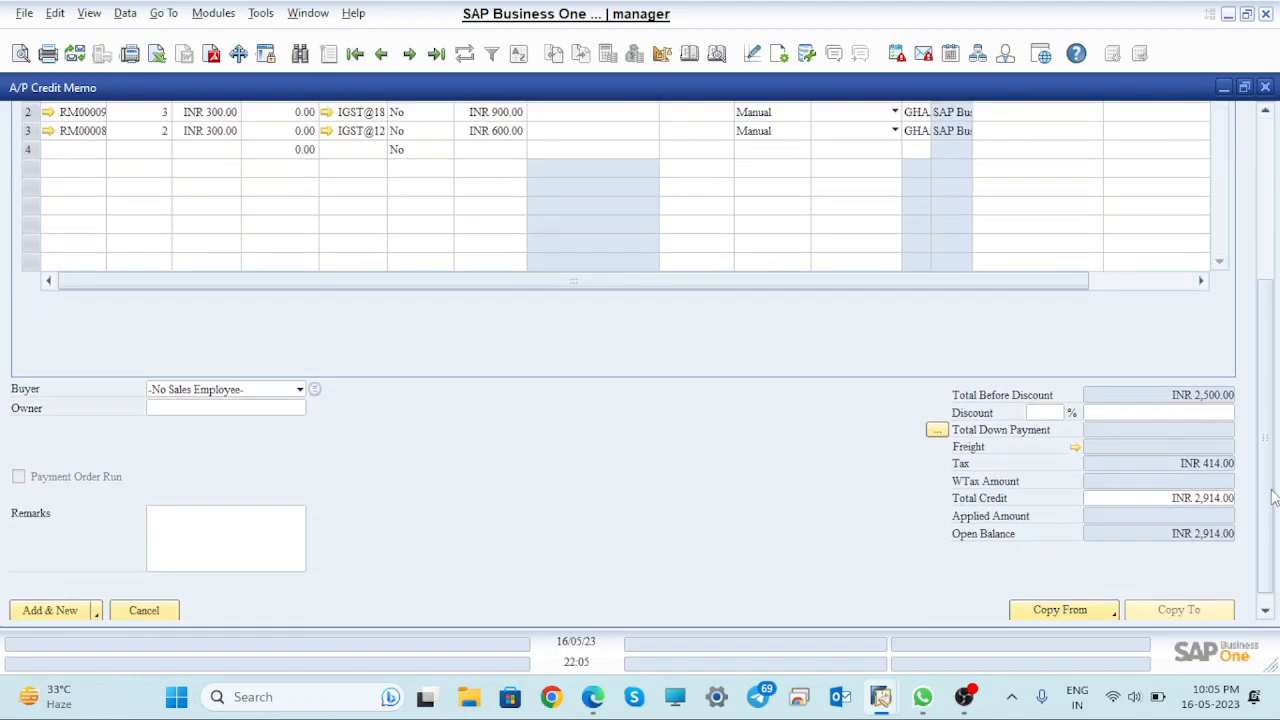
pyautogui.click(99, 613)
pyautogui.click(54, 576)
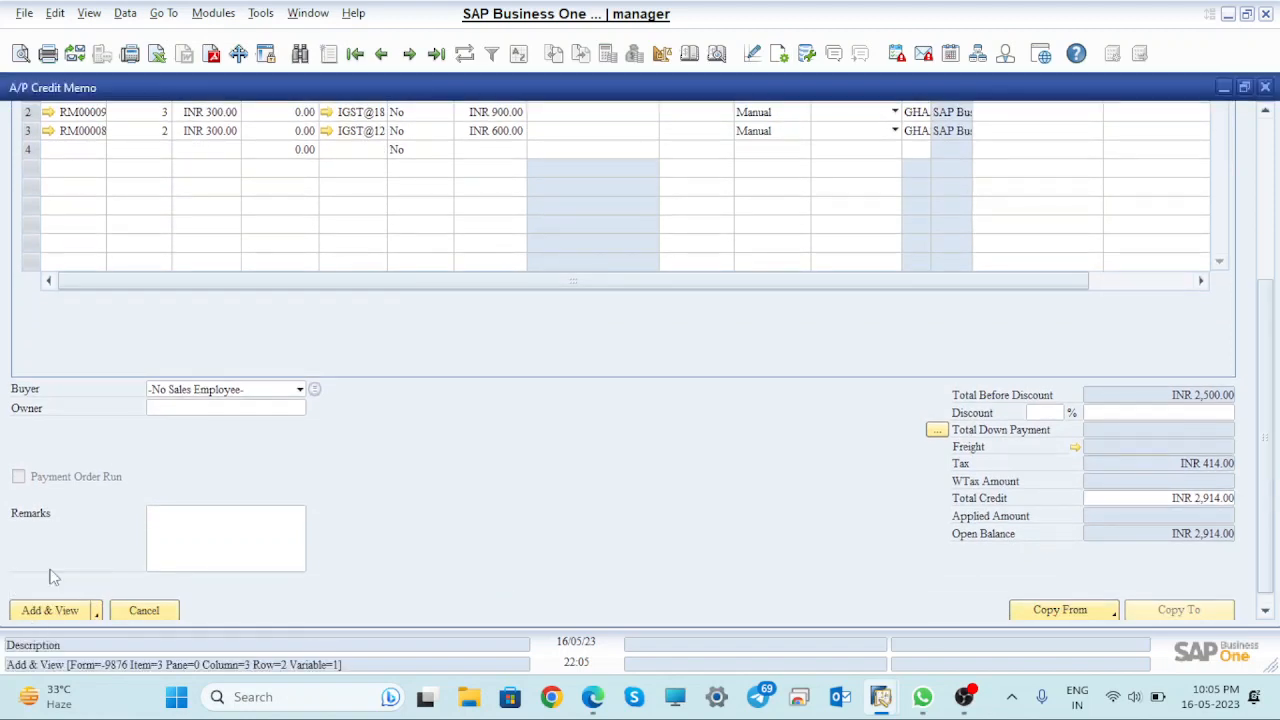
pyautogui.click(50, 610)
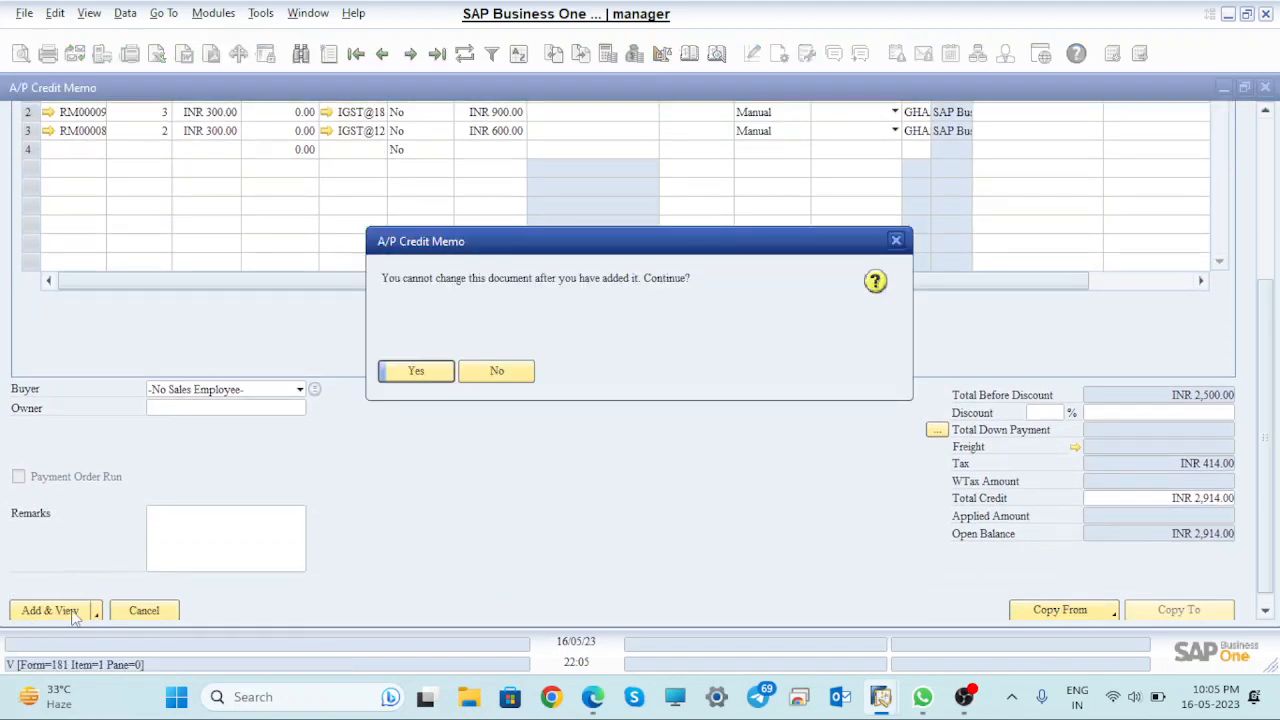
pyautogui.click(416, 371)
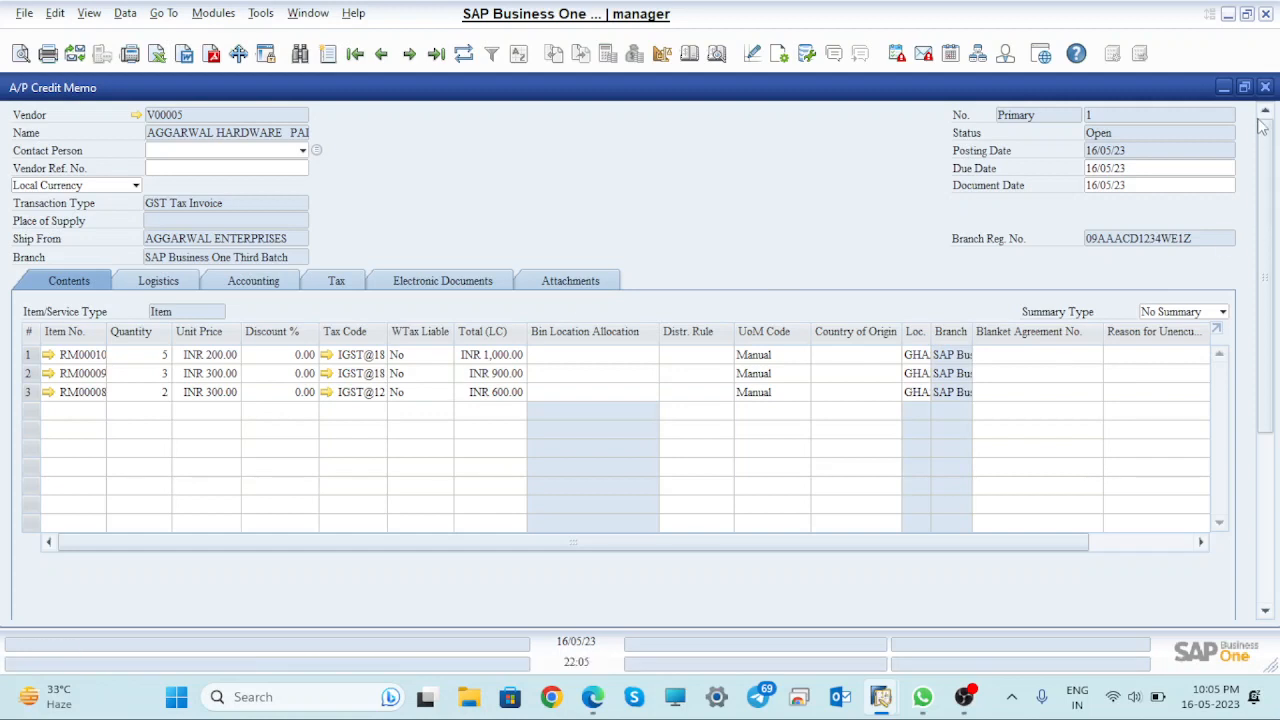
# - Close the posted memo and the minimized journal entry preview, and leave the Purchasing - A/P module expanded
pyautogui.click(1265, 88)
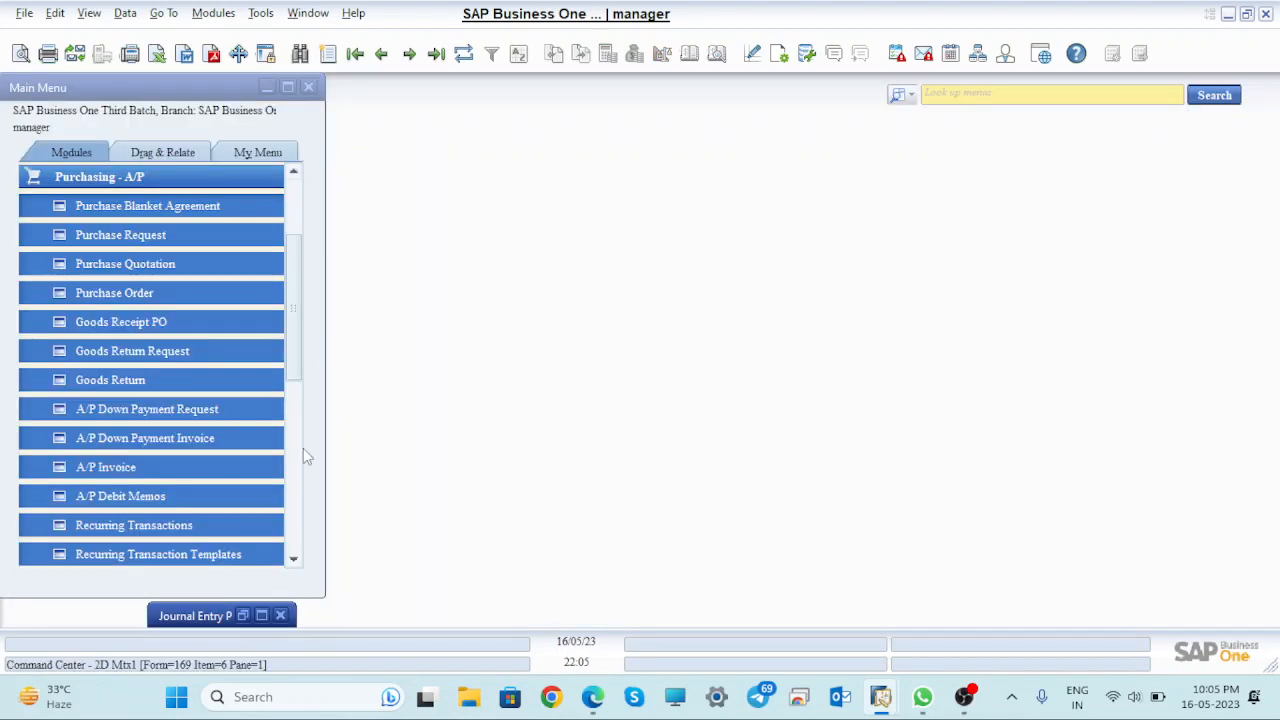
pyautogui.click(60, 177)
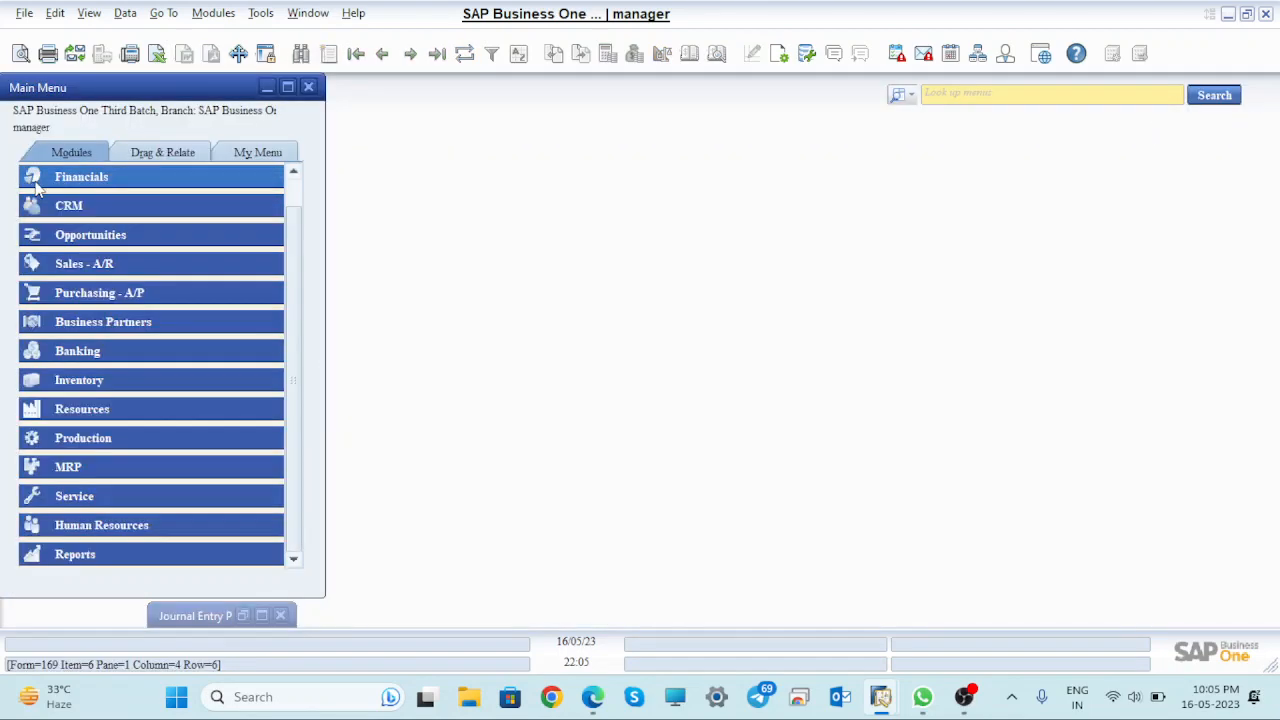
pyautogui.click(280, 615)
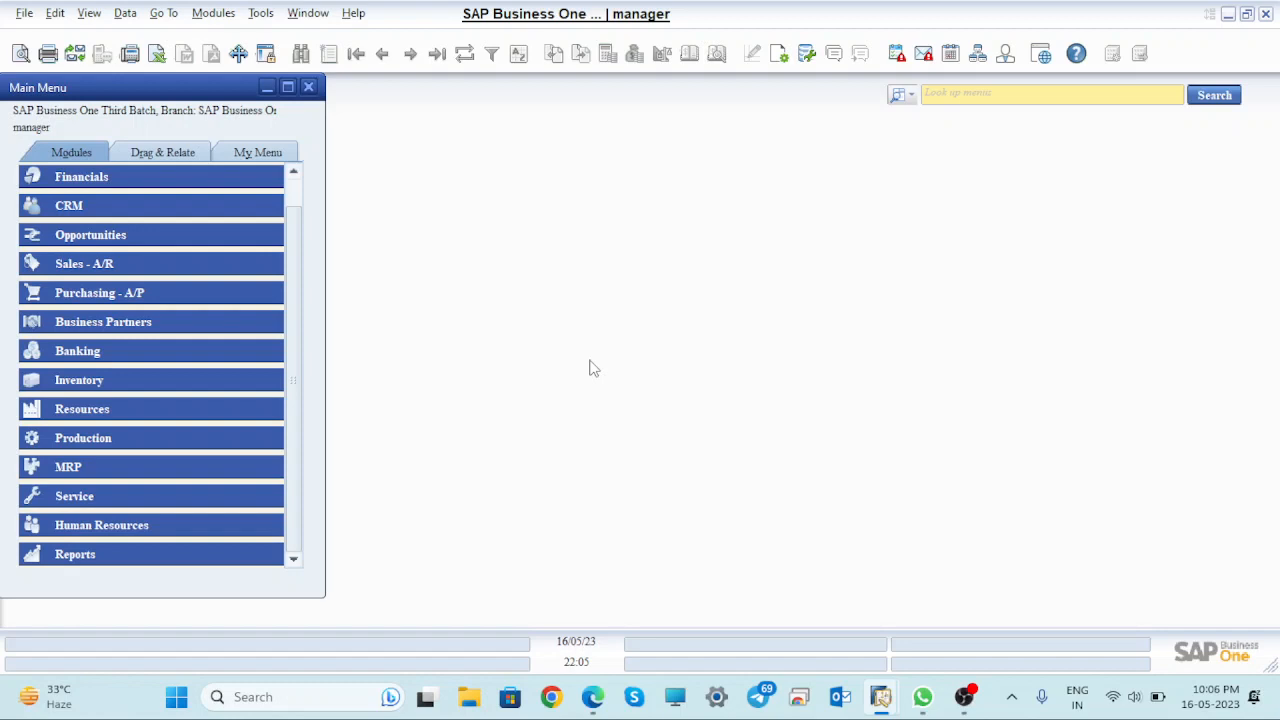
pyautogui.click(135, 293)
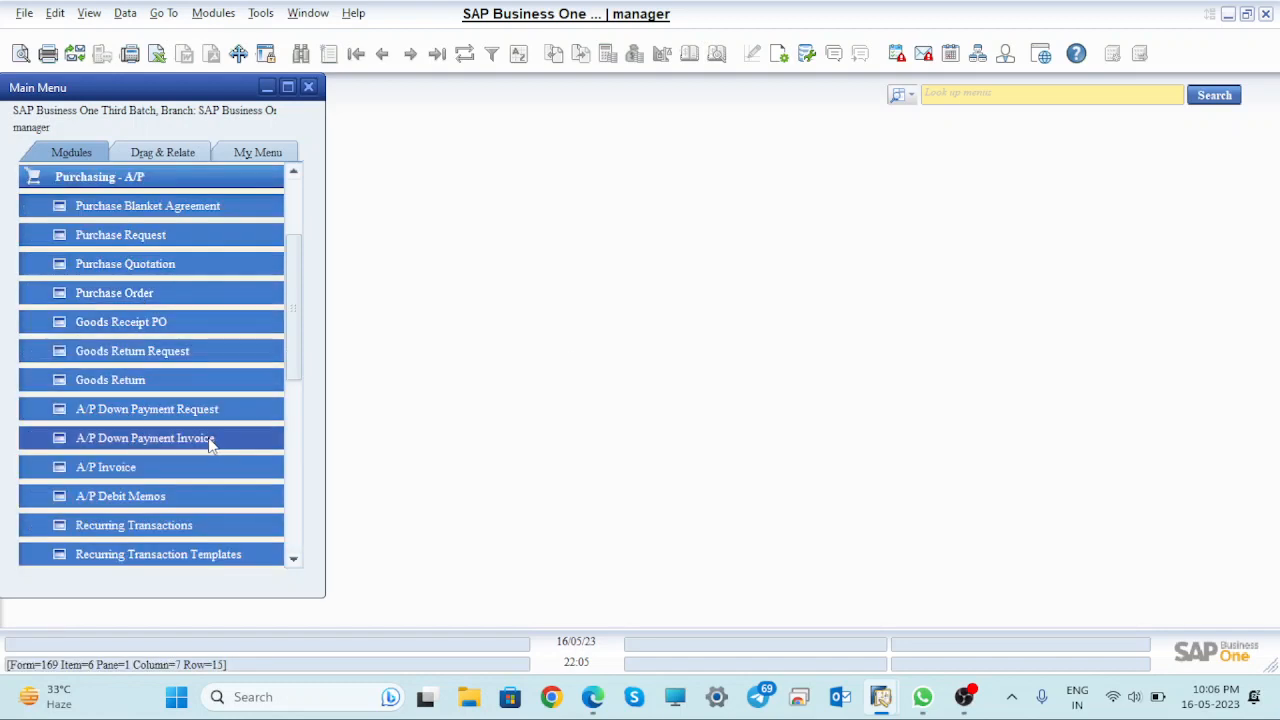
# - Start a new A/P Invoice and choose AGGARWAL HARDWARE PAINTS STORE as the vendor
pyautogui.click(106, 467)
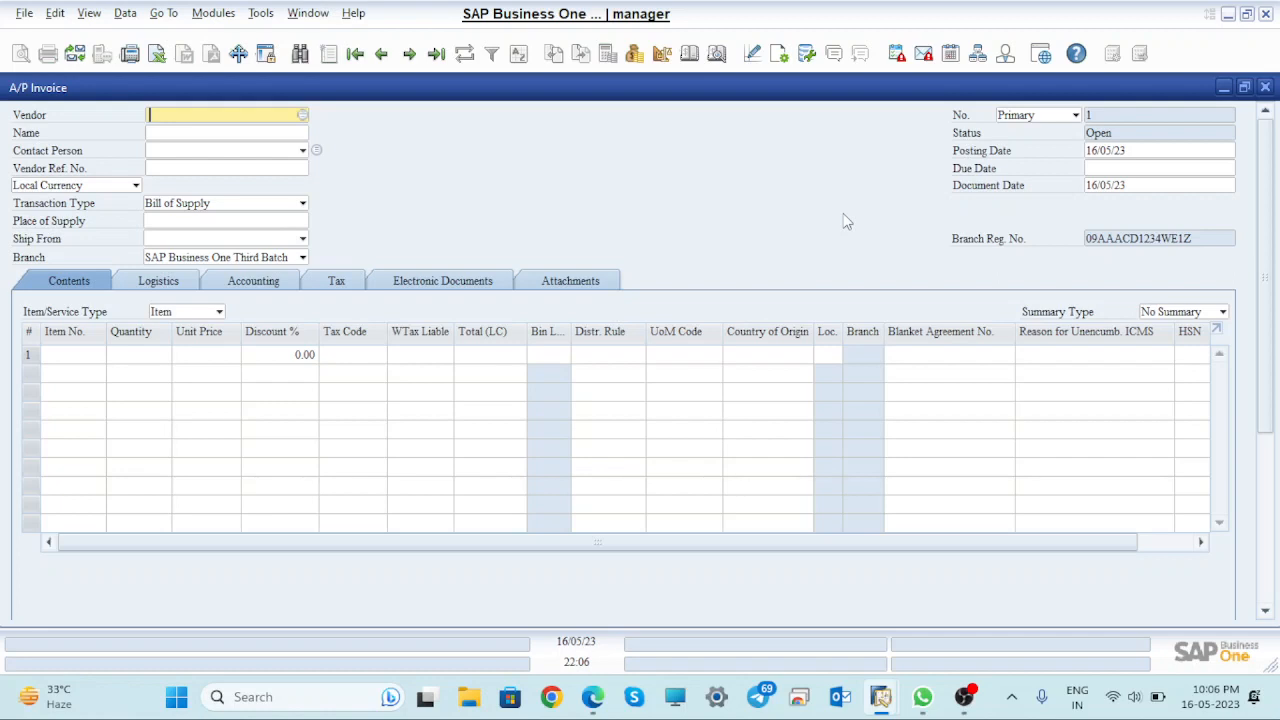
pyautogui.press('Tab')
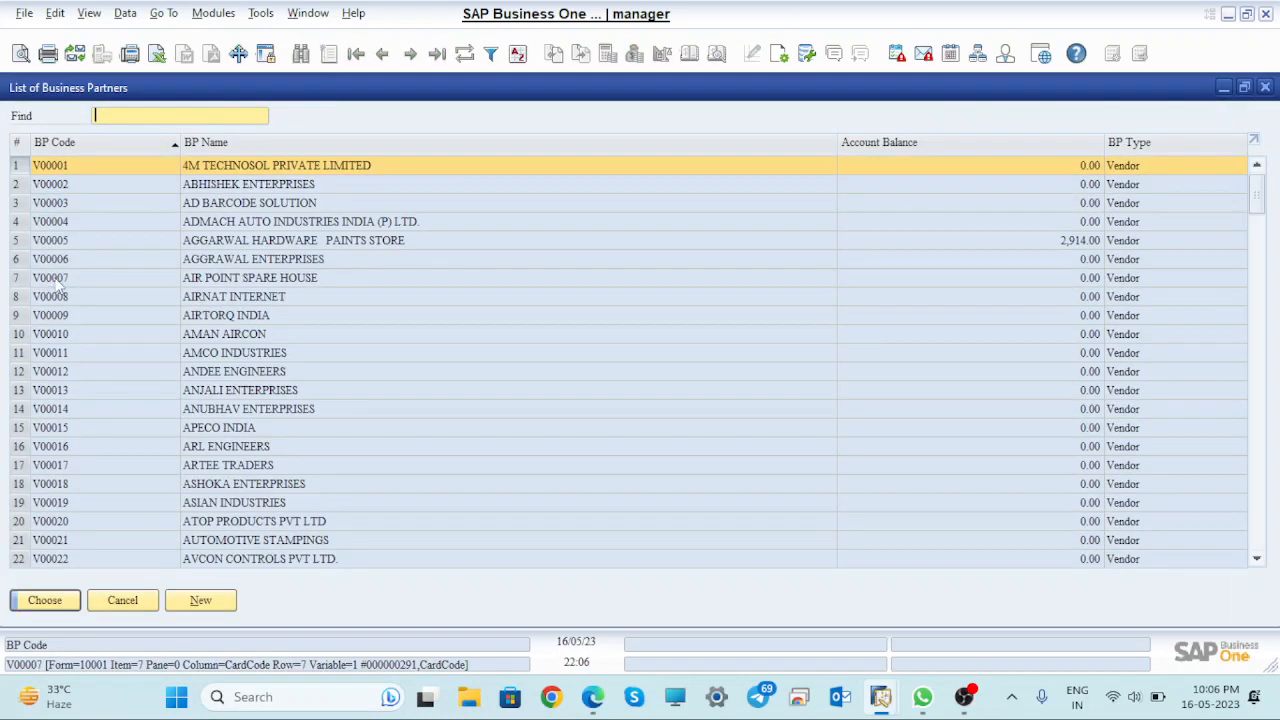
pyautogui.click(60, 258)
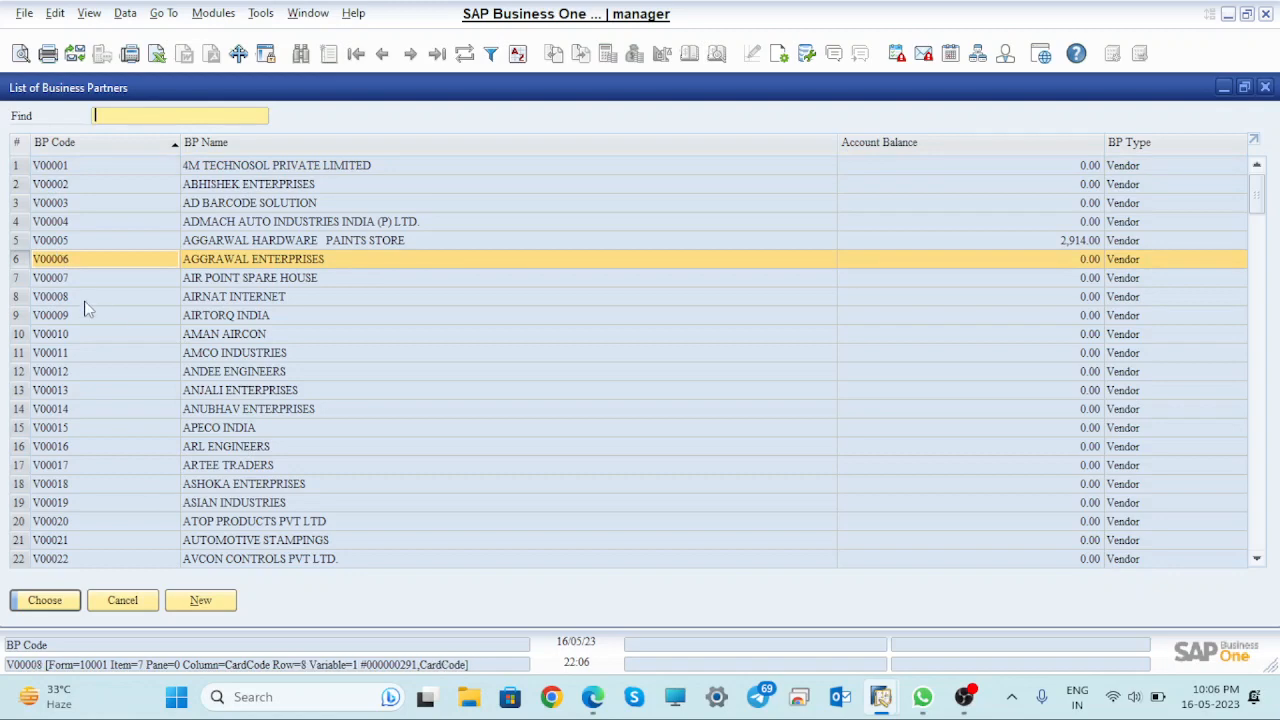
pyautogui.click(70, 244)
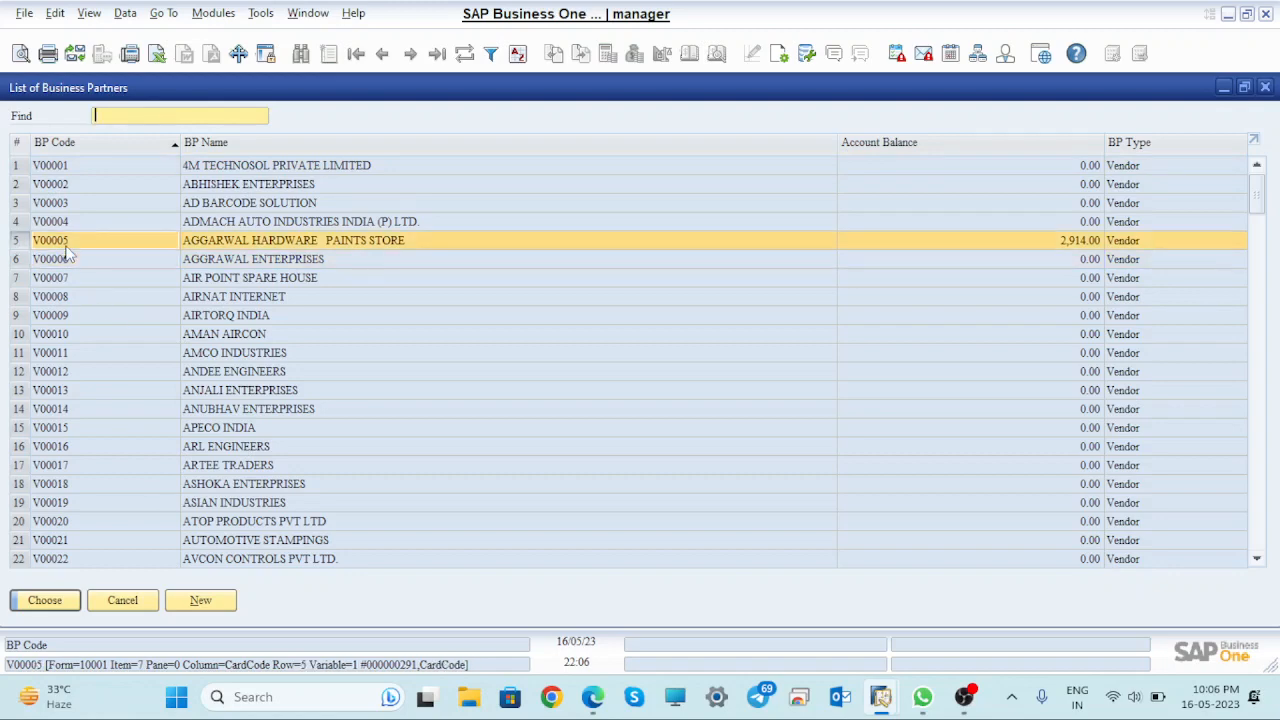
pyautogui.click(55, 606)
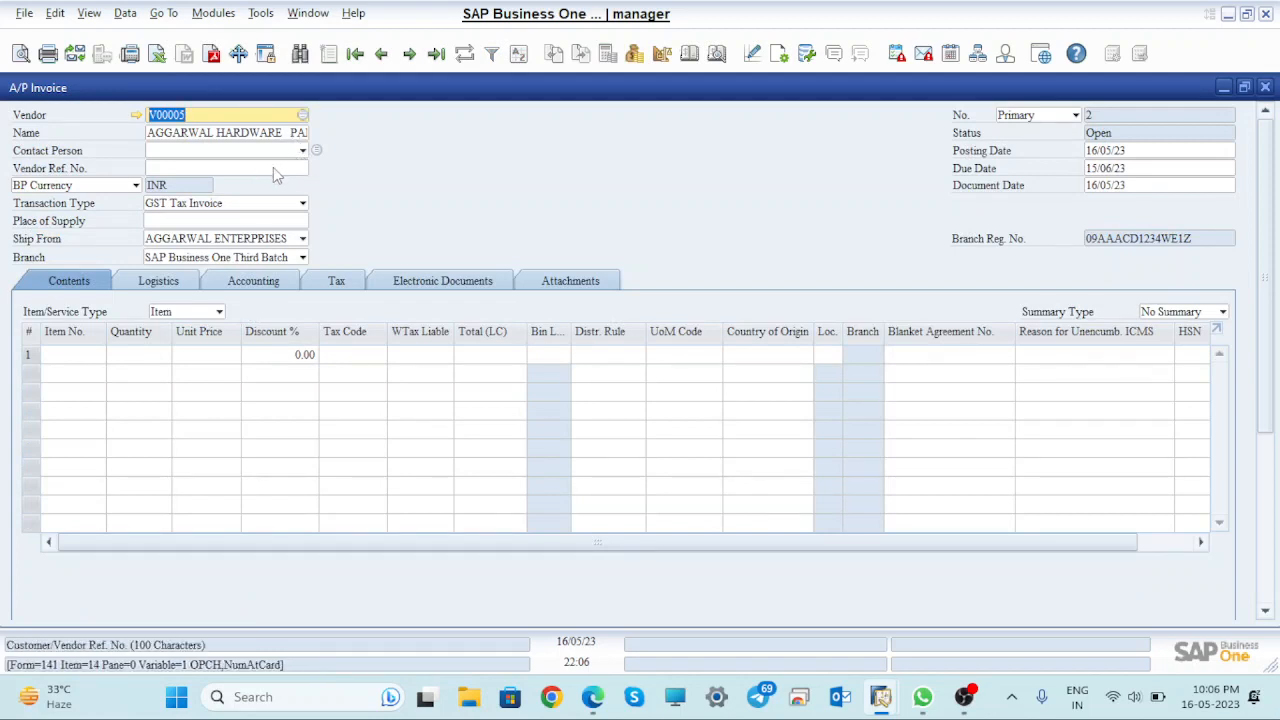
# - Add items RM00009, RM00010 and RM00008 to the invoice lines from the item list
pyautogui.click(104, 360)
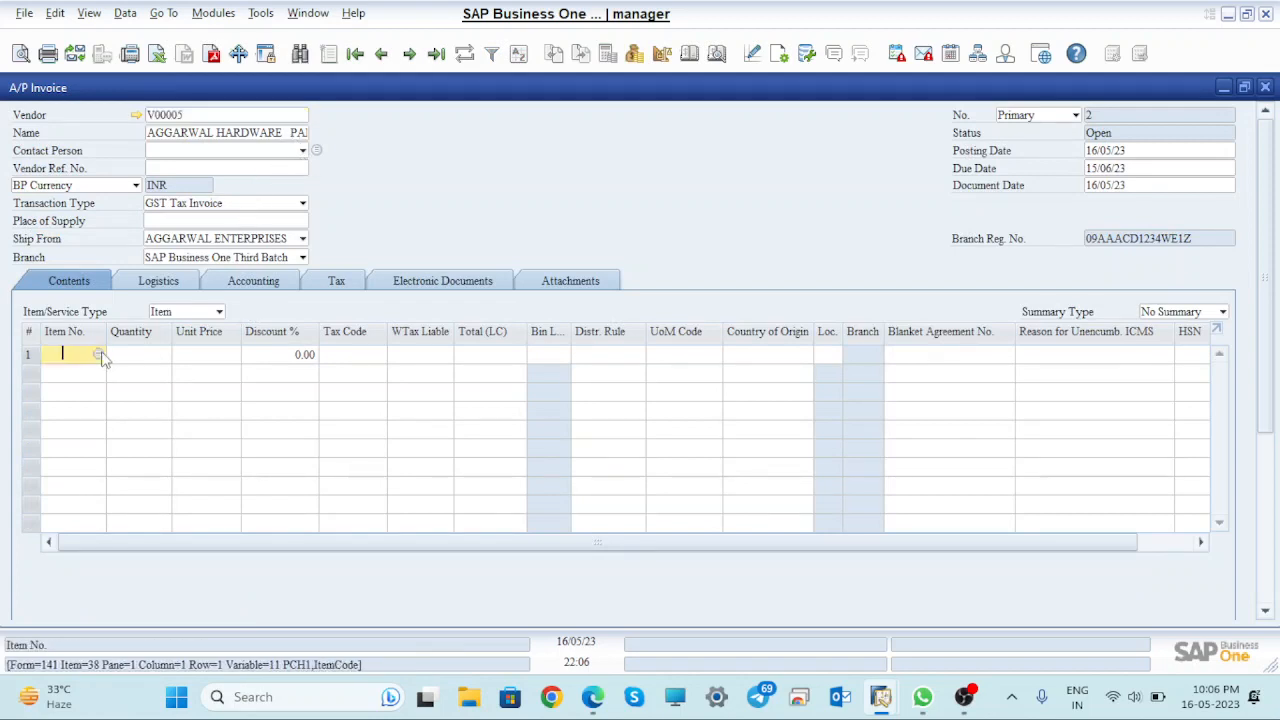
pyautogui.click(99, 355)
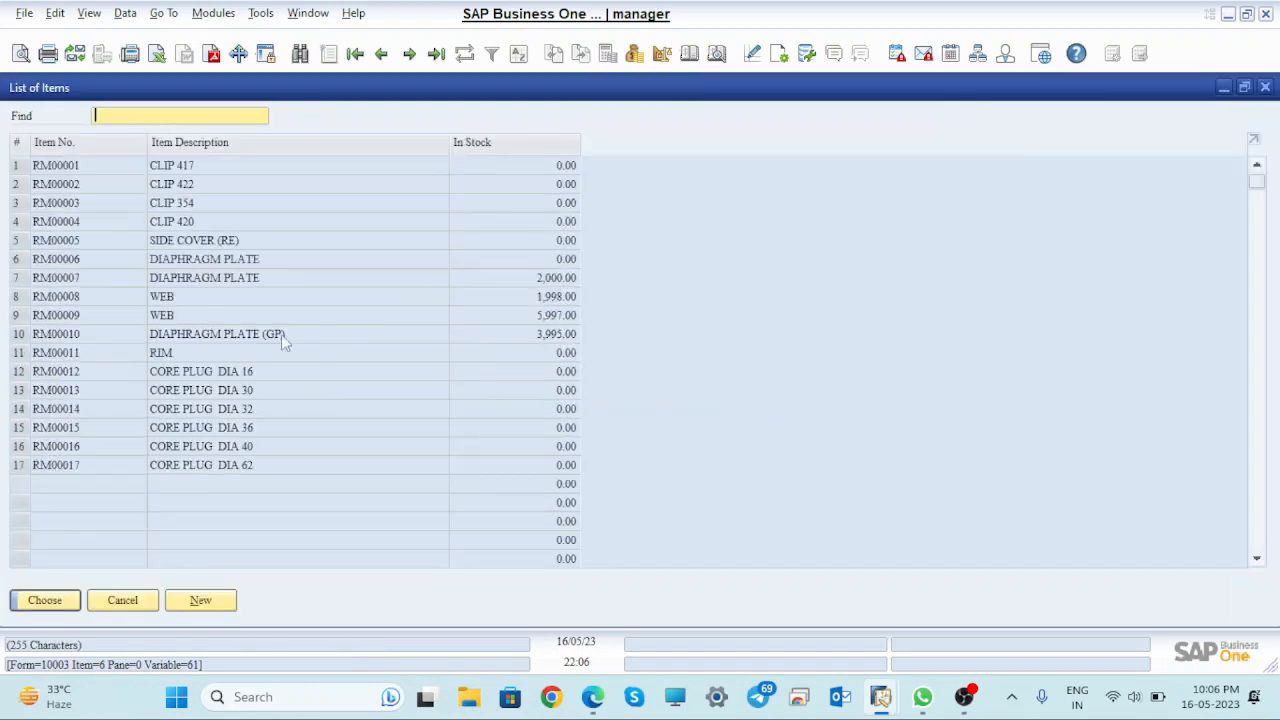
pyautogui.click(44, 300)
pyautogui.click(70, 318)
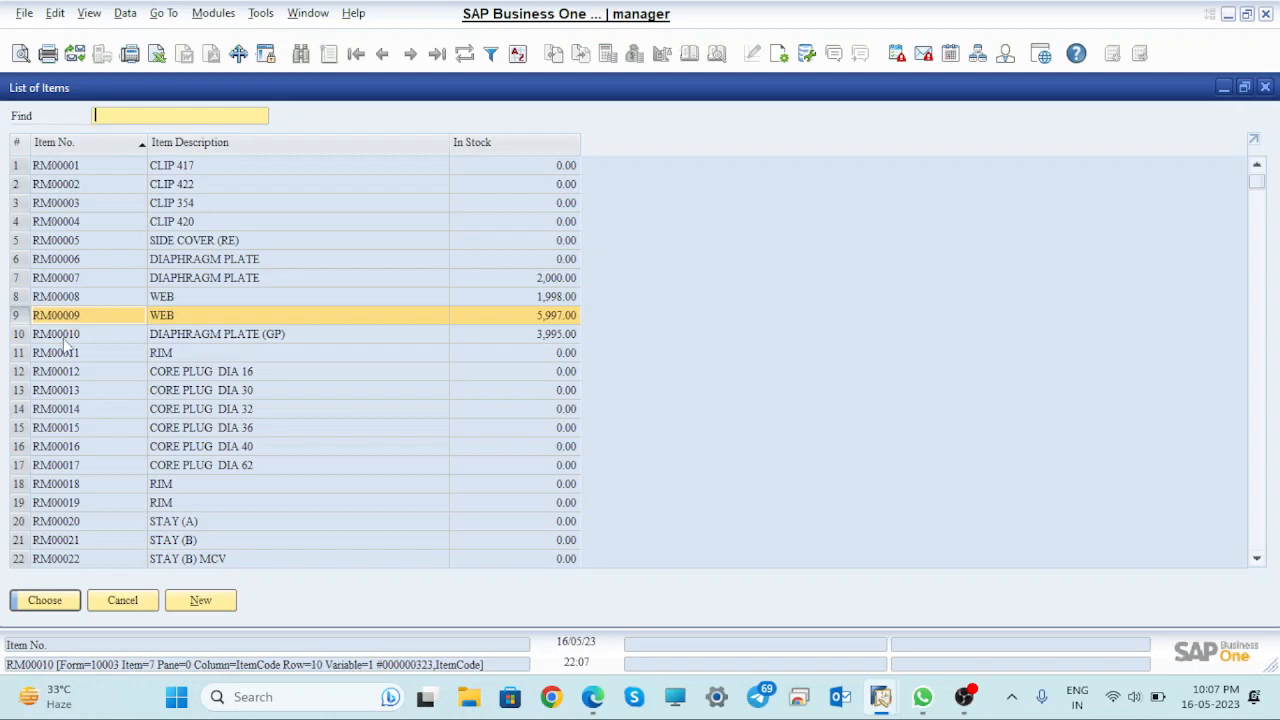
pyautogui.keyDown('ctrl'); pyautogui.click(66, 338); pyautogui.keyUp('ctrl')
pyautogui.keyDown('ctrl'); pyautogui.click(66, 300); pyautogui.keyUp('ctrl')
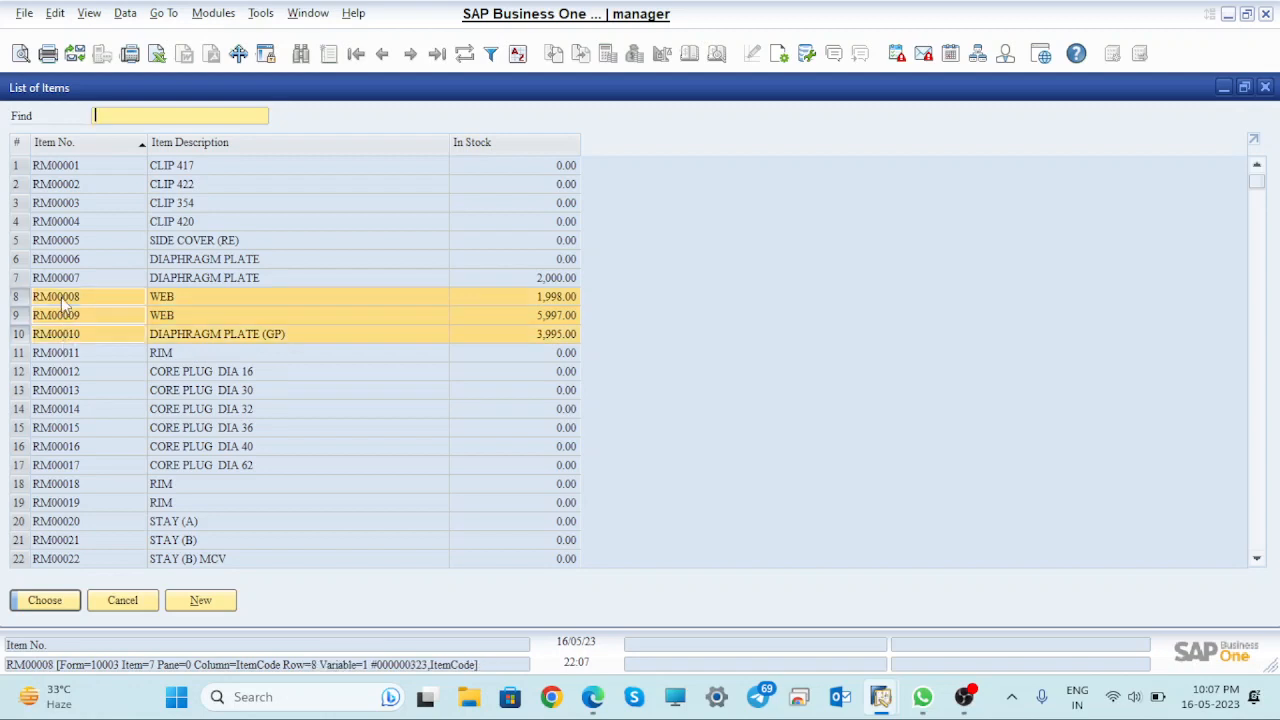
pyautogui.click(64, 598)
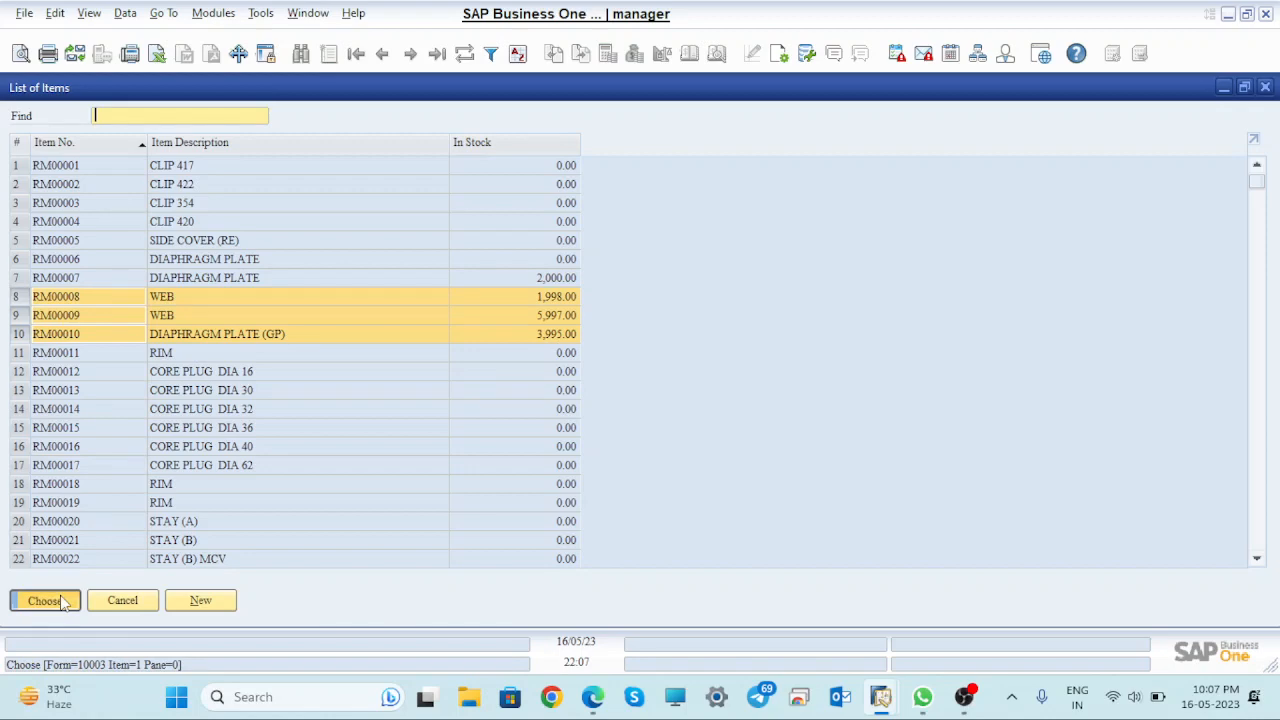
# - Set the line quantities to 10 for RM00009, 3 for RM00010 and 4 for RM00008
pyautogui.press('Tab')
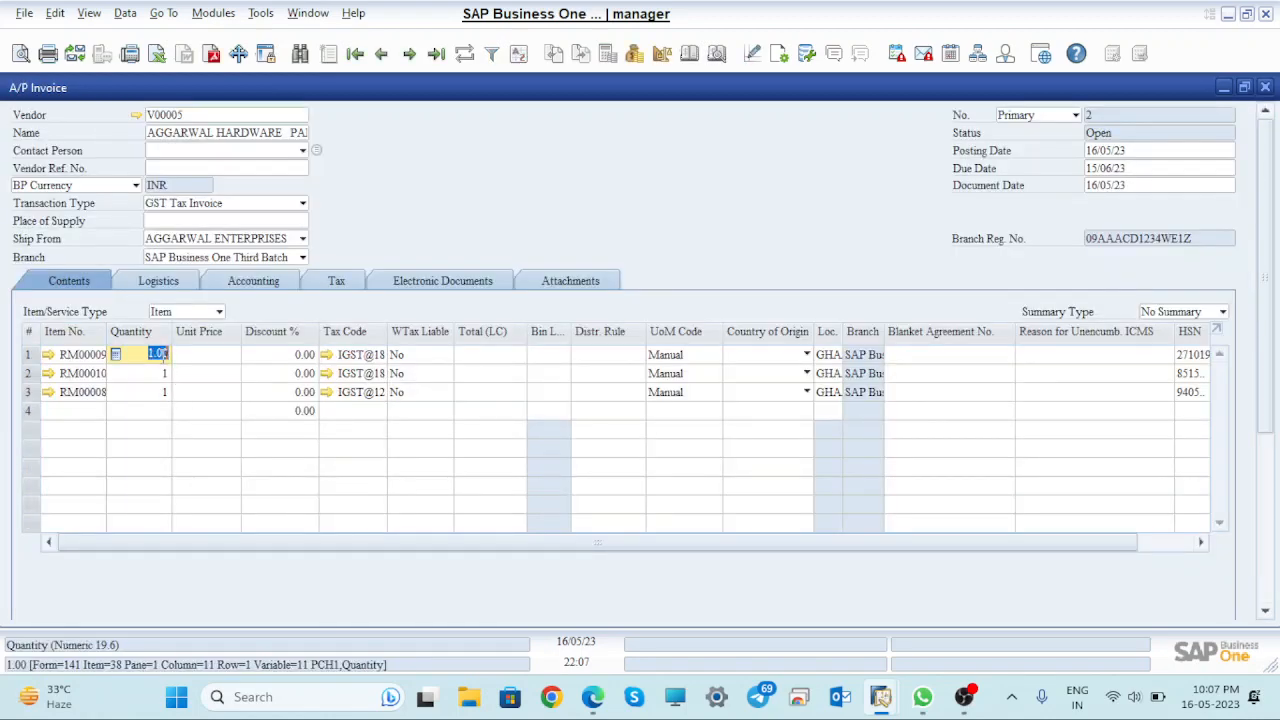
pyautogui.write('1')
pyautogui.click(168, 376)
pyautogui.write('3')
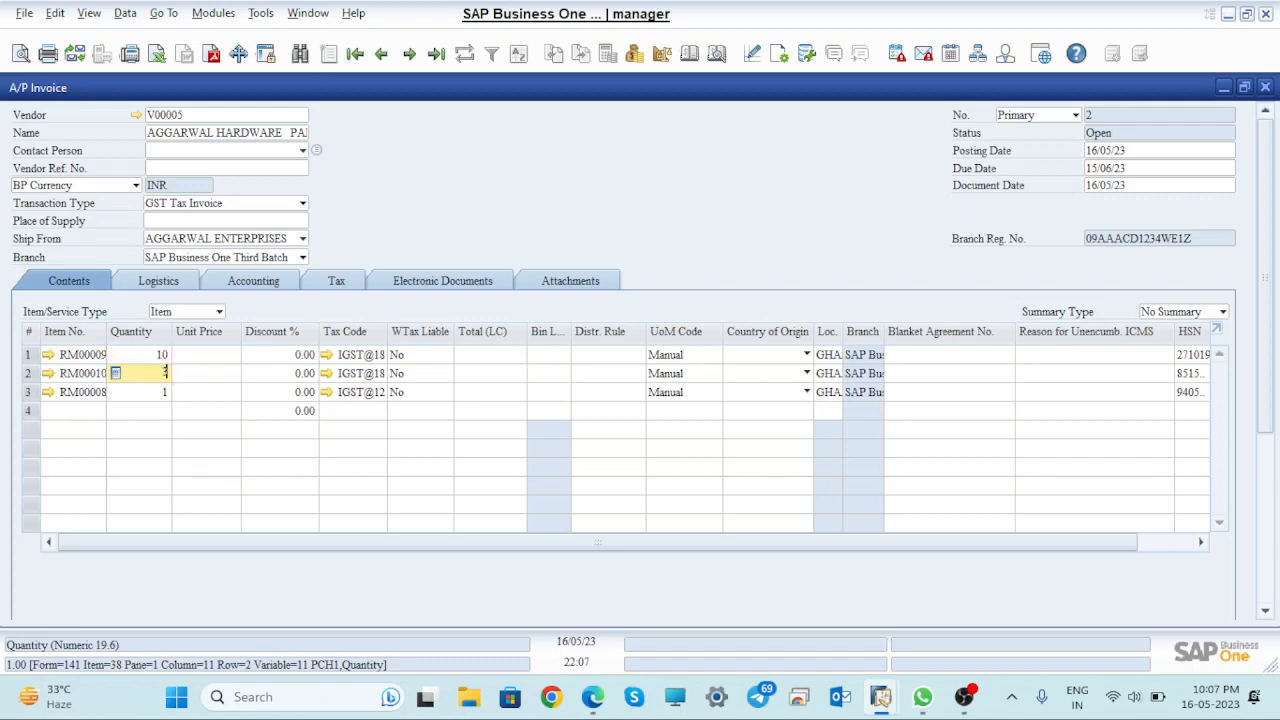
pyautogui.click(165, 395)
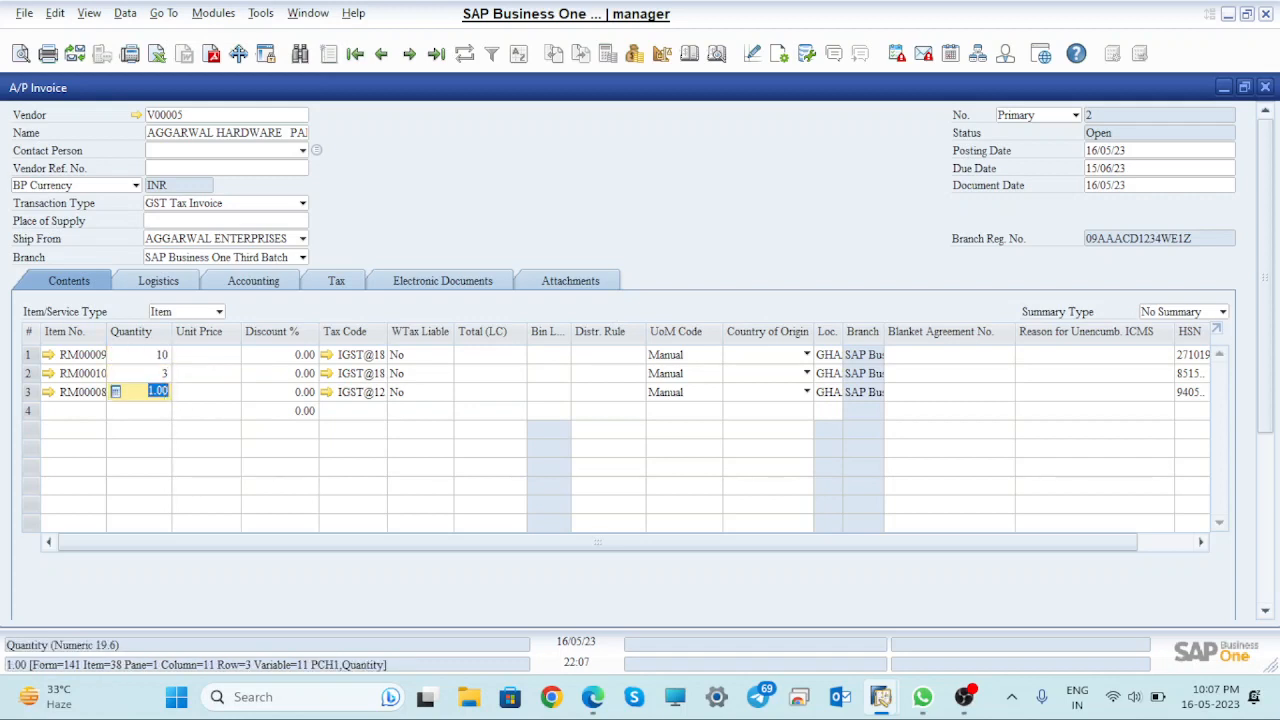
pyautogui.write('4')
# - Set the unit prices to INR 300 for RM00009 and INR 200 each for RM00010 and RM00008
pyautogui.click(208, 354)
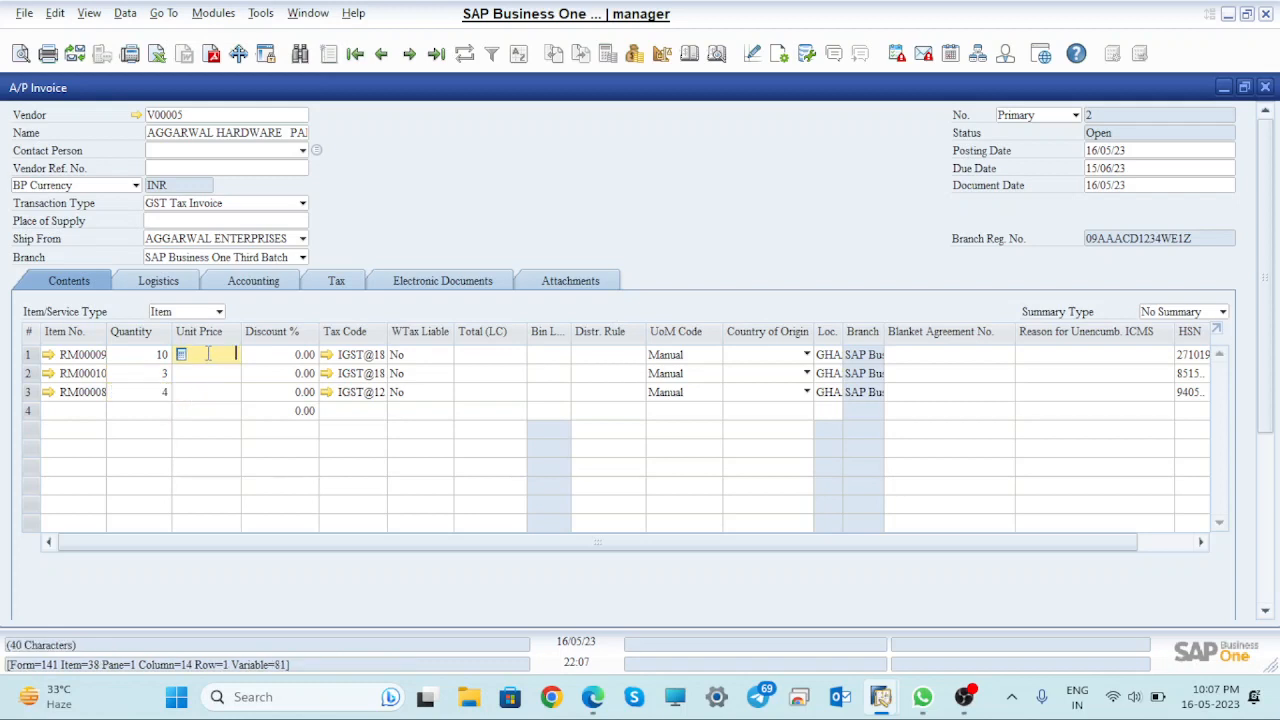
pyautogui.write('3000')
pyautogui.click(229, 374)
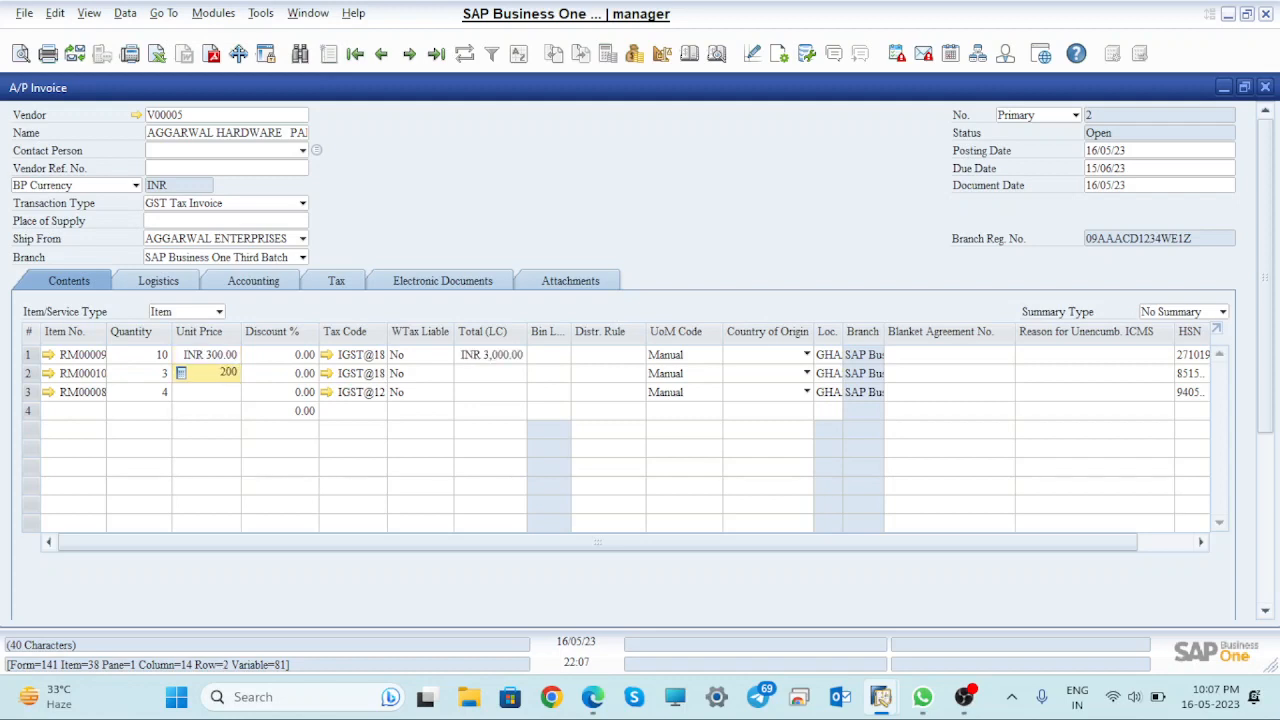
pyautogui.write('200')
pyautogui.click(237, 391)
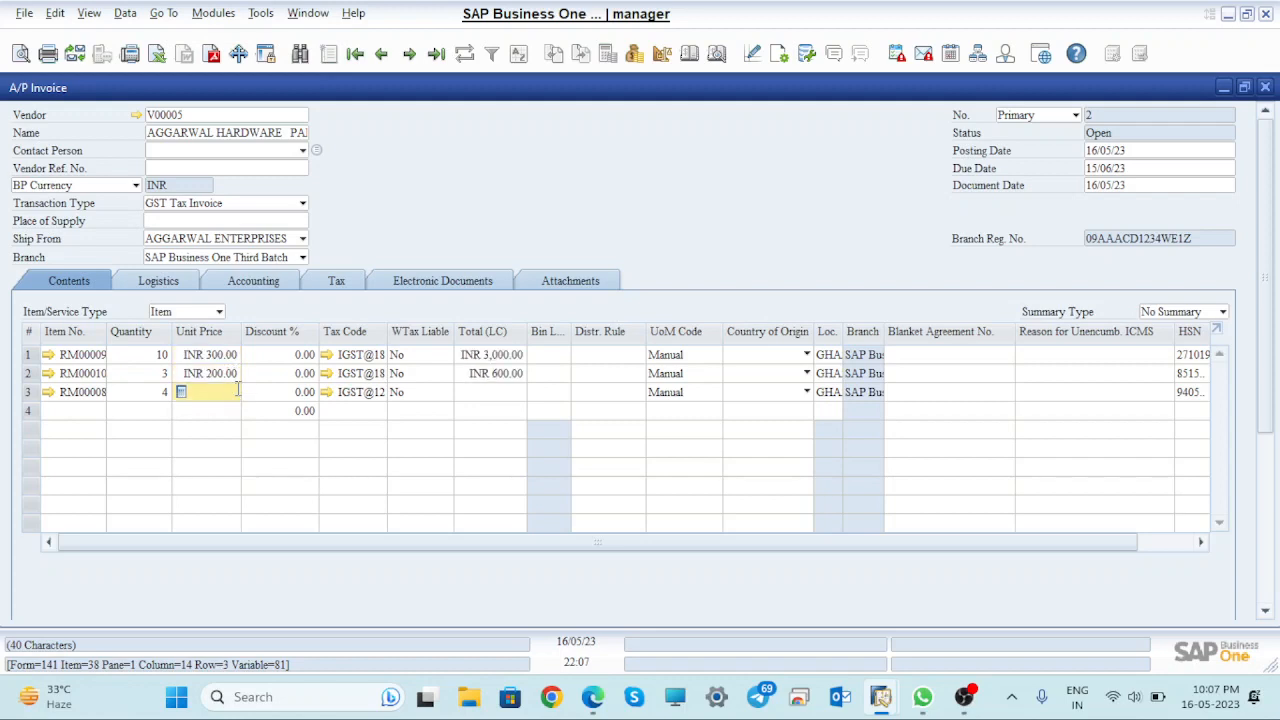
pyautogui.write('200')
# - Examine the invoice's accounting and logistics details and its item lines
pyautogui.click(245, 284)
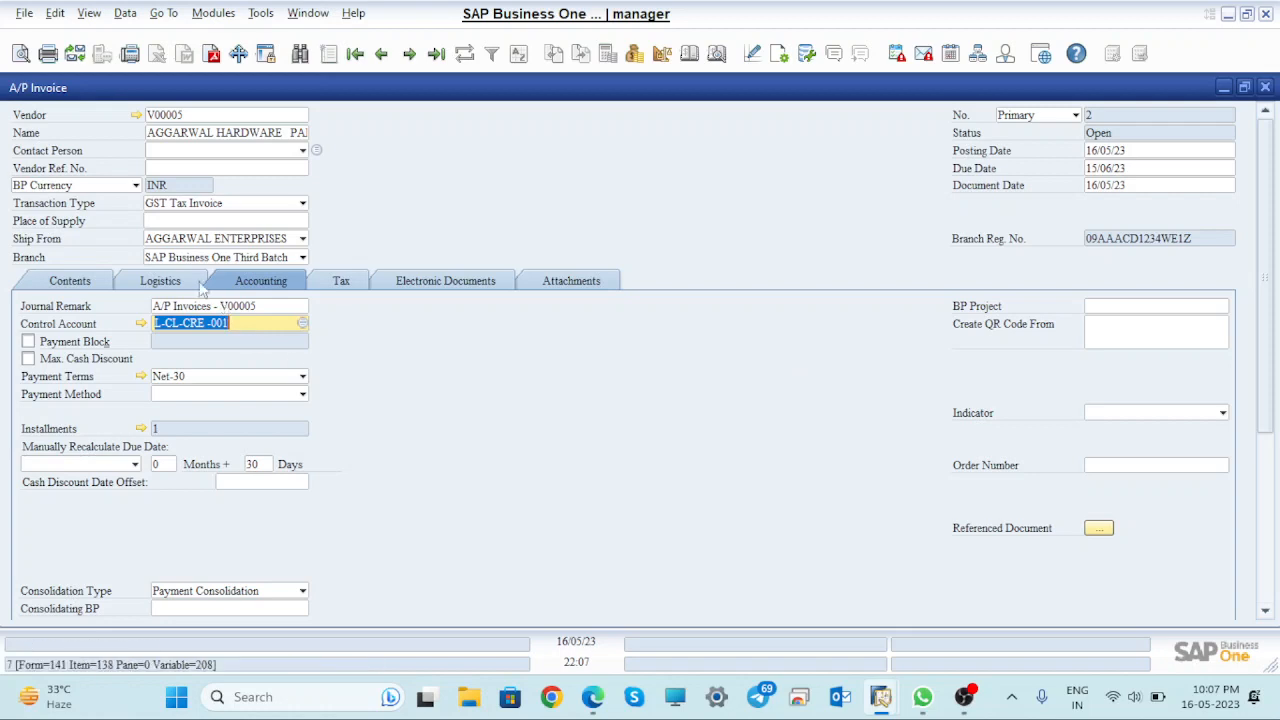
pyautogui.click(167, 281)
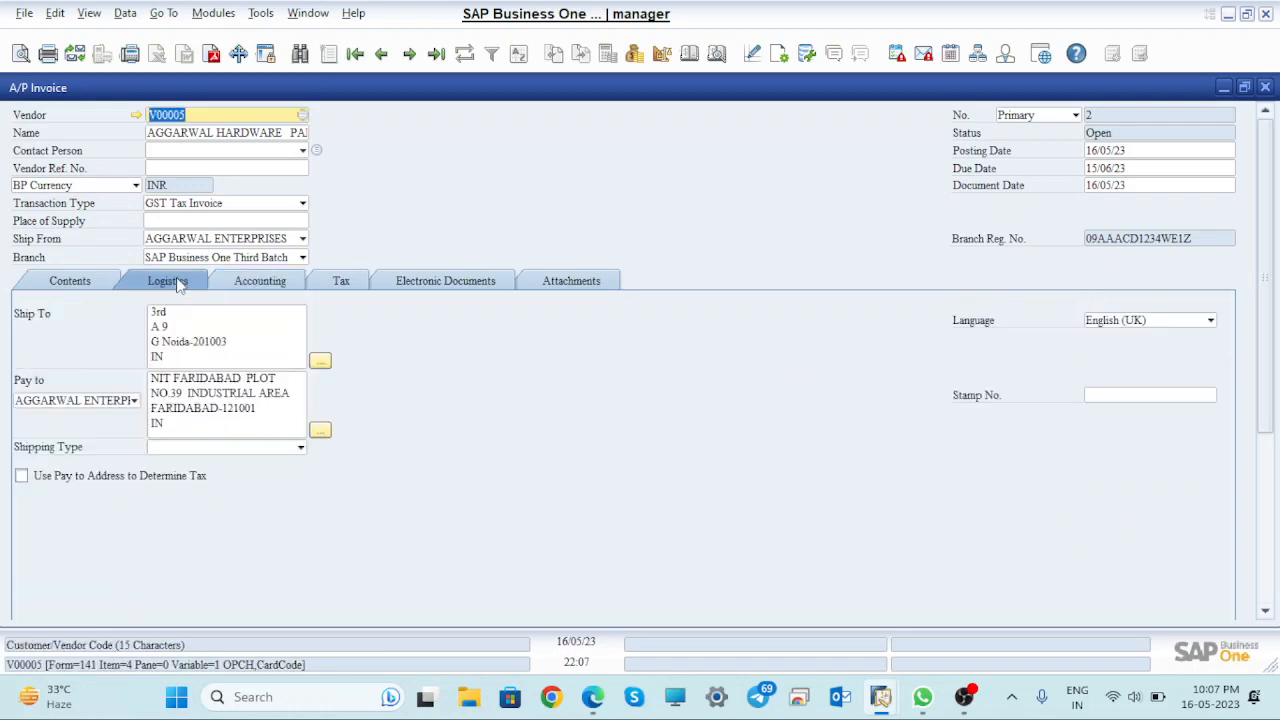
pyautogui.click(70, 281)
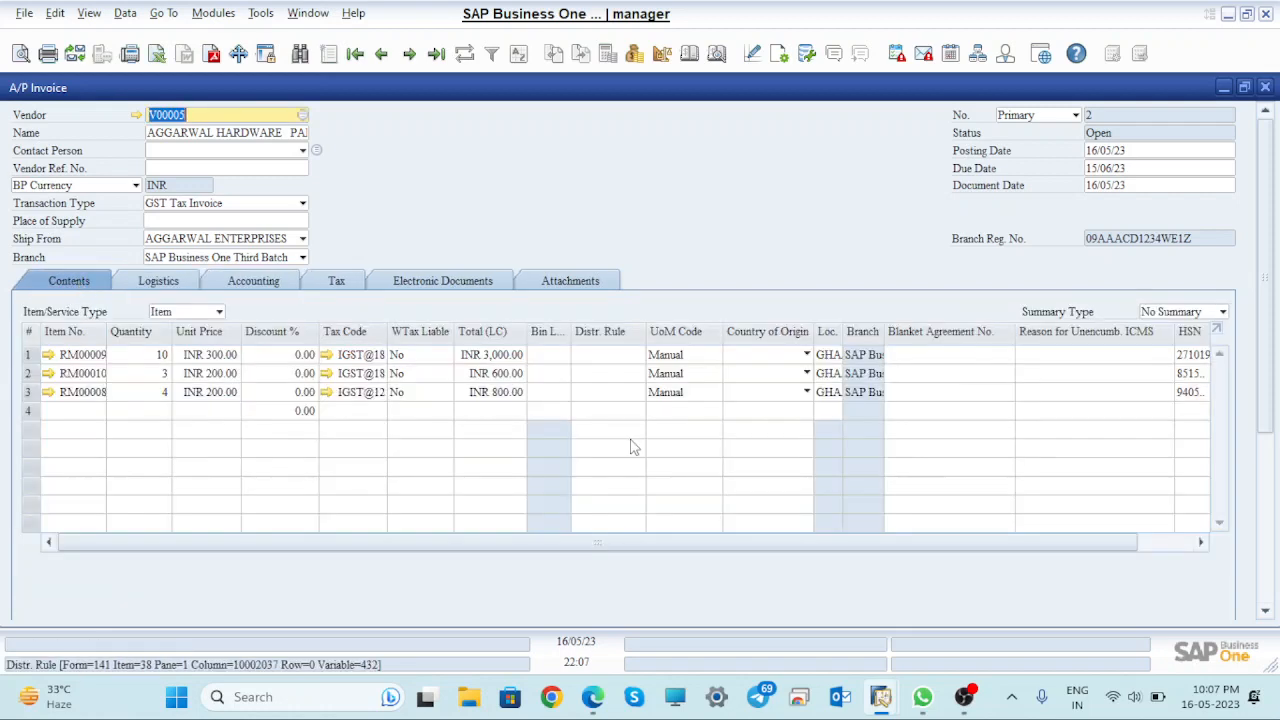
pyautogui.click(283, 283)
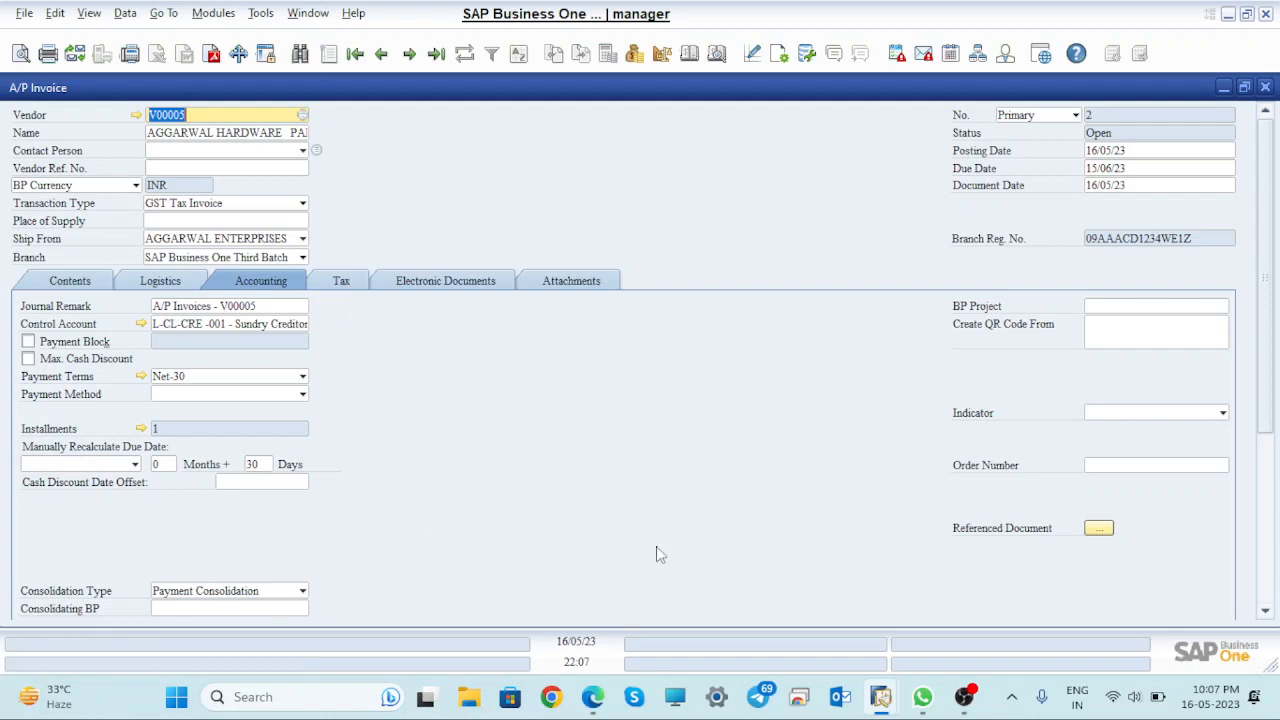
pyautogui.moveTo(1275, 300)
pyautogui.mouseDown()
pyautogui.moveTo(1276, 460)
pyautogui.moveTo(1276, 315)
pyautogui.mouseUp()
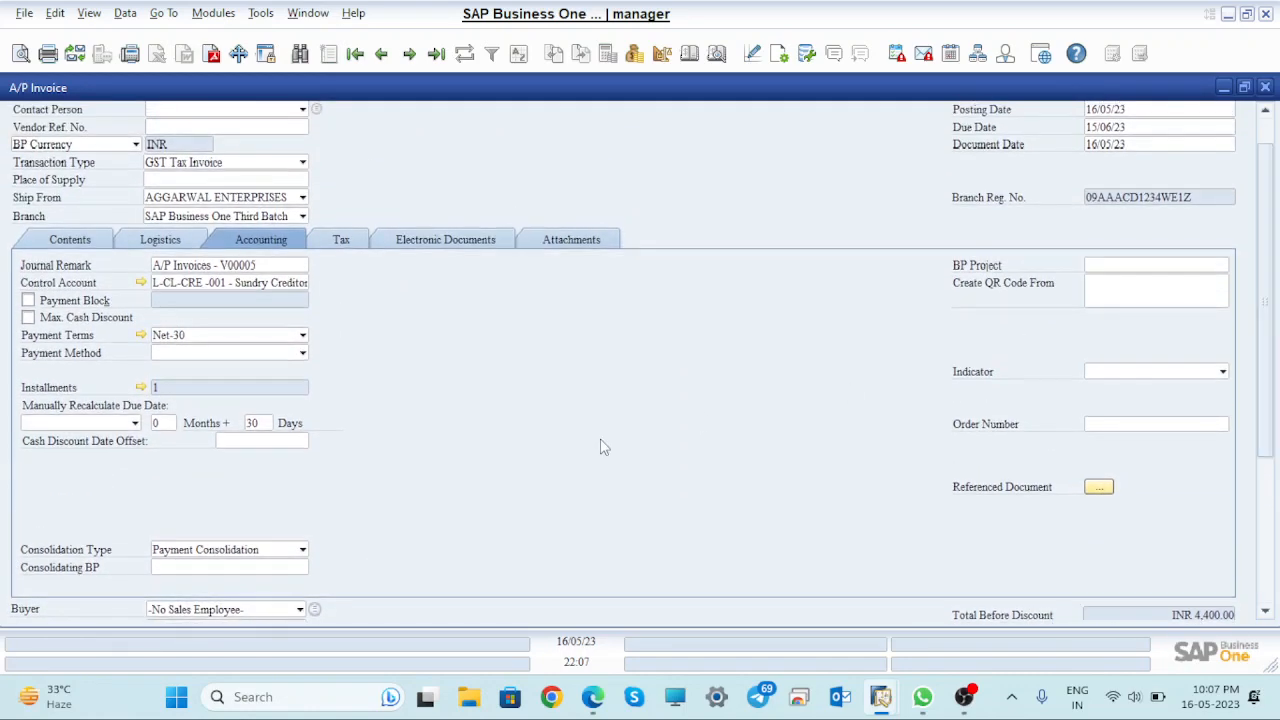
# - In the tax details, enter reference number 12253 and reference date 16/05/23, and return to the item lines
pyautogui.click(345, 238)
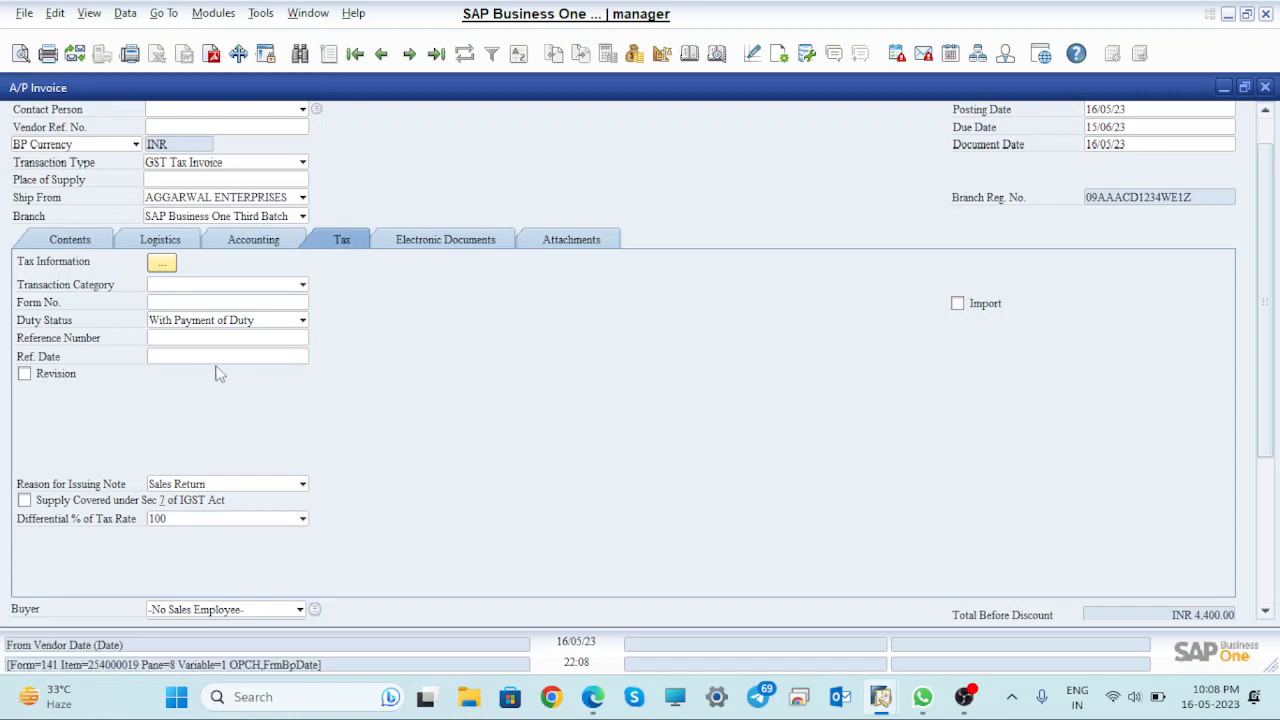
pyautogui.click(192, 337)
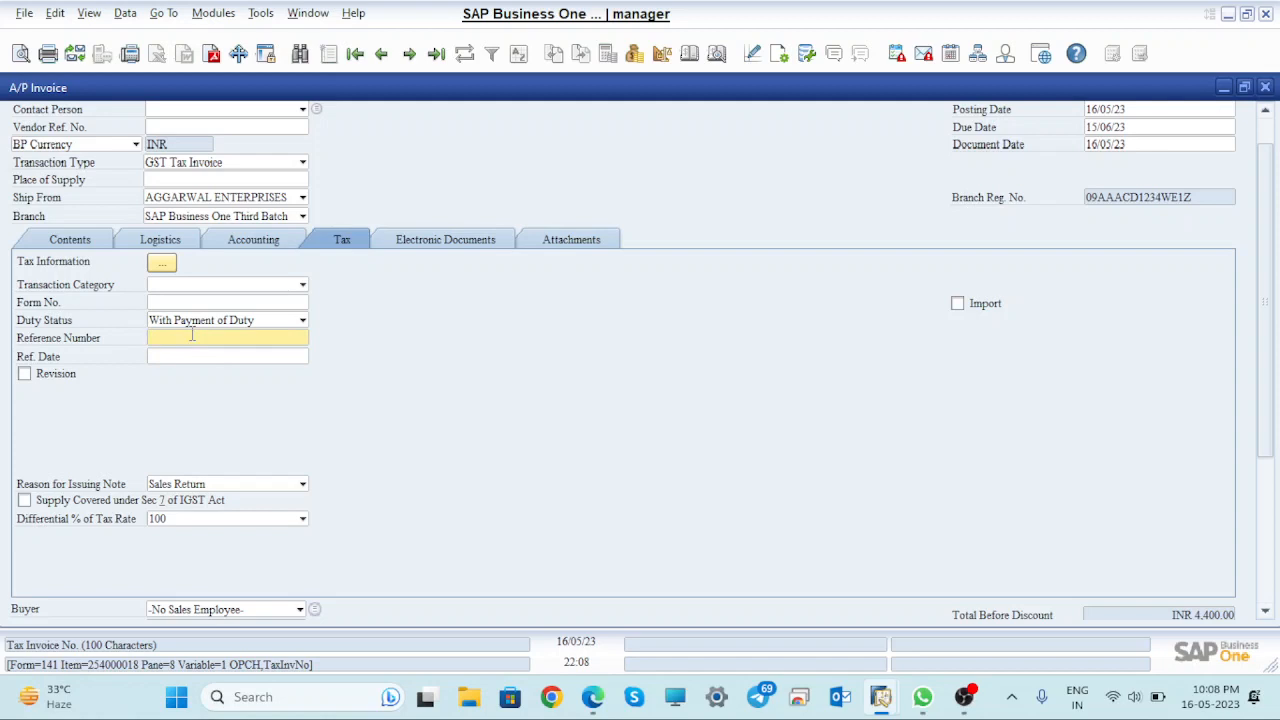
pyautogui.write('12253')
pyautogui.click(203, 363)
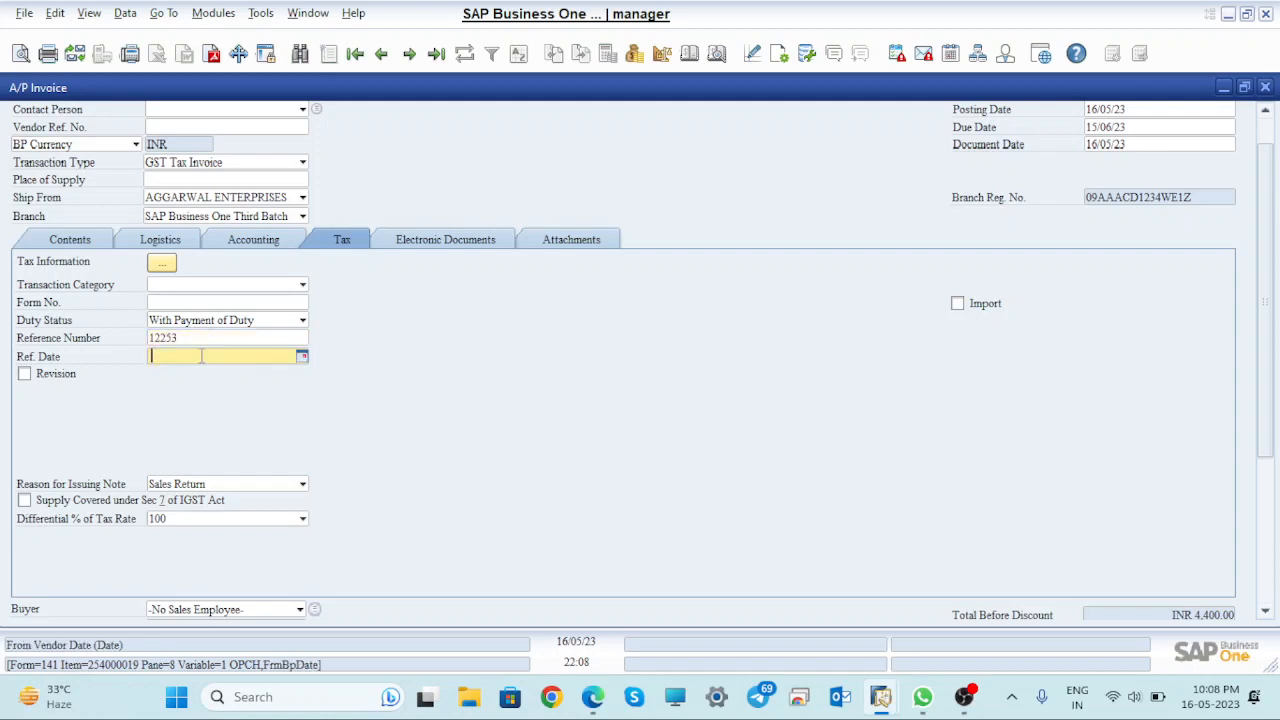
pyautogui.write('16')
pyautogui.press('Tab')
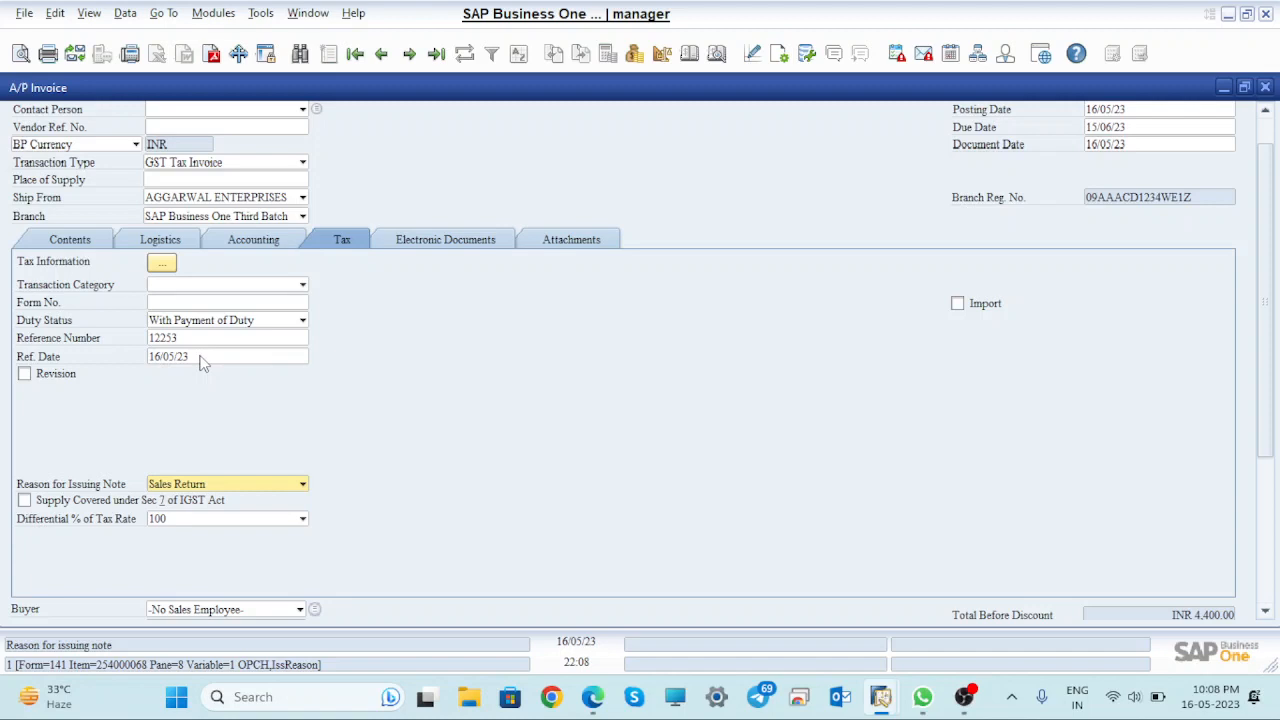
pyautogui.click(86, 246)
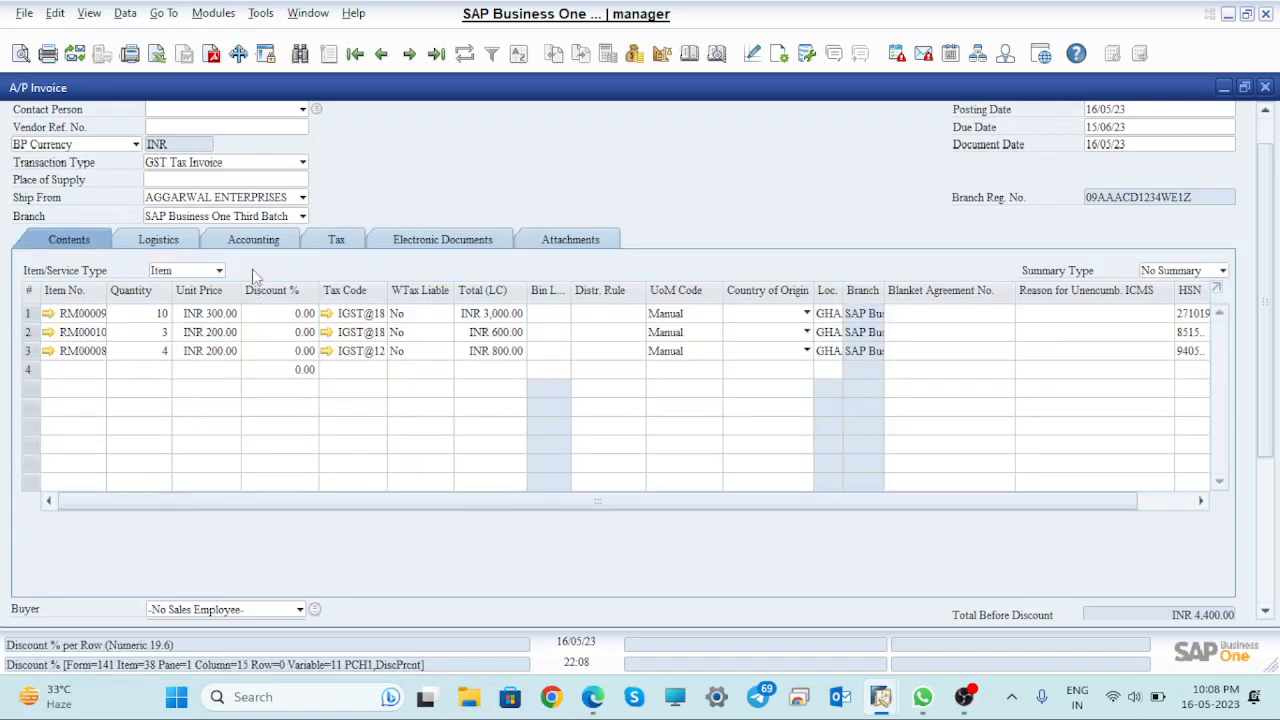
# - Set the invoice's transaction type to GST Debit Memo and try to preview its journal entry
pyautogui.scroll(2, 455, 242)
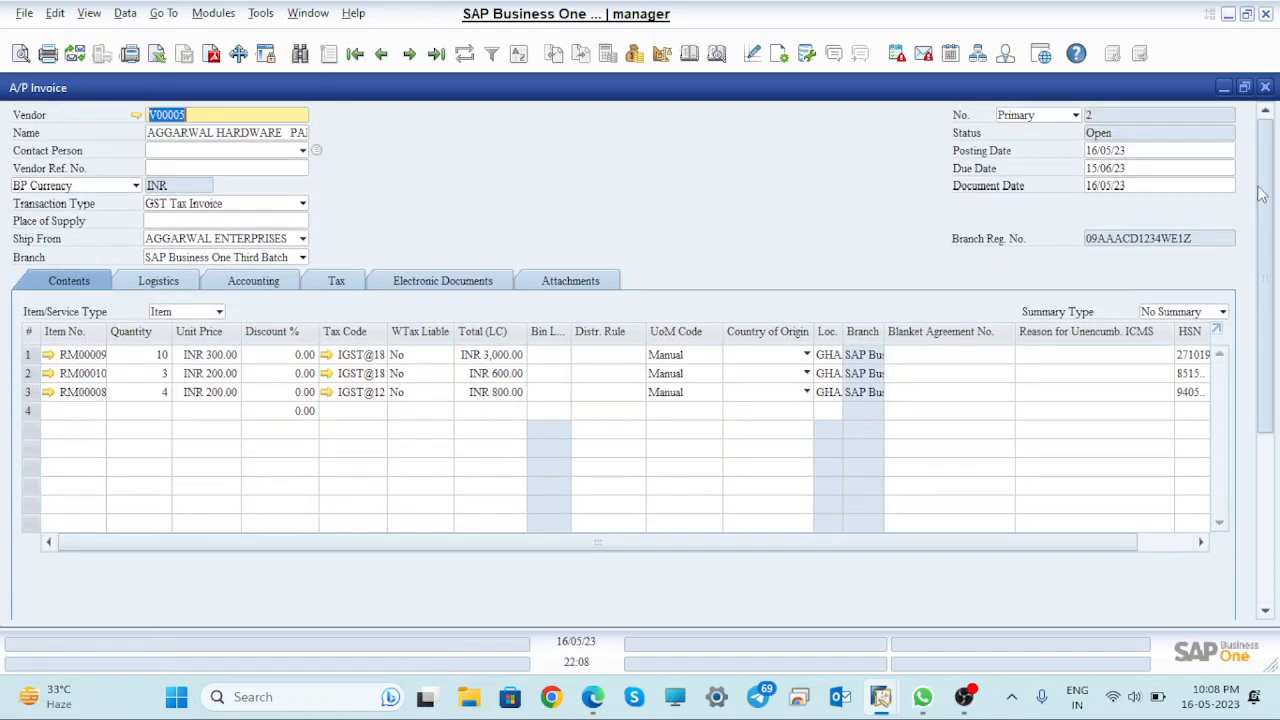
pyautogui.click(299, 203)
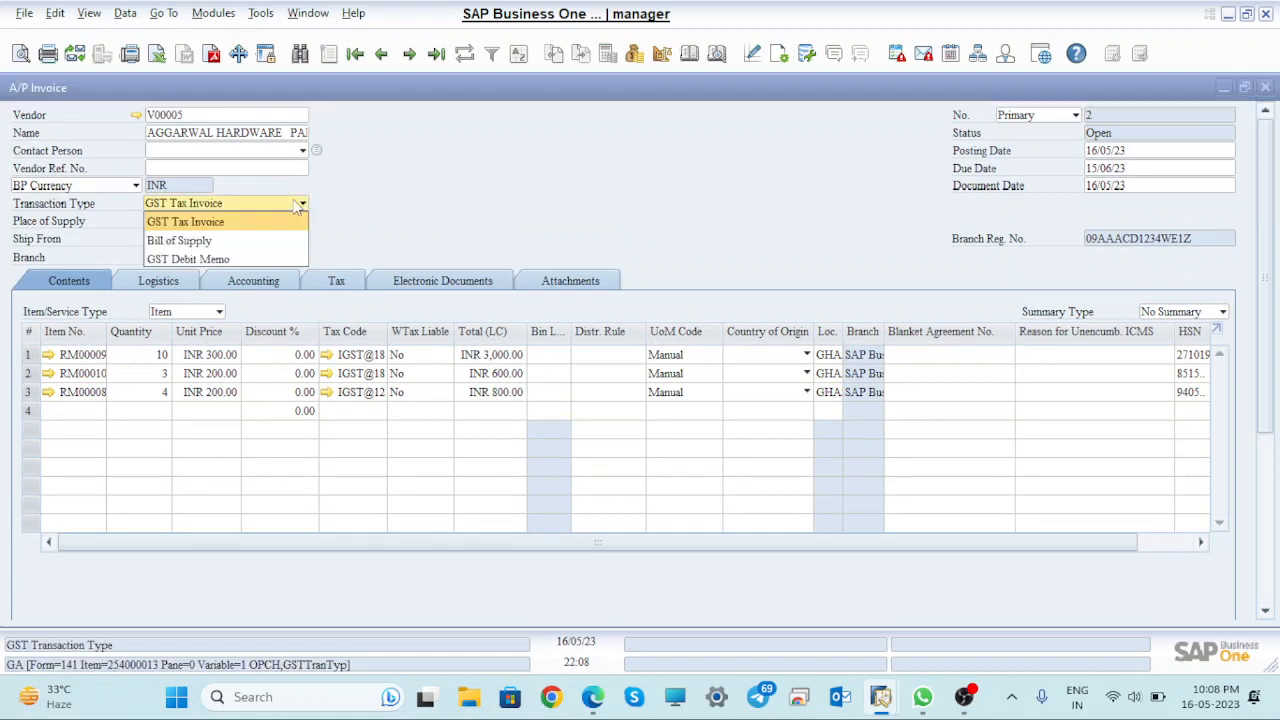
pyautogui.click(220, 259)
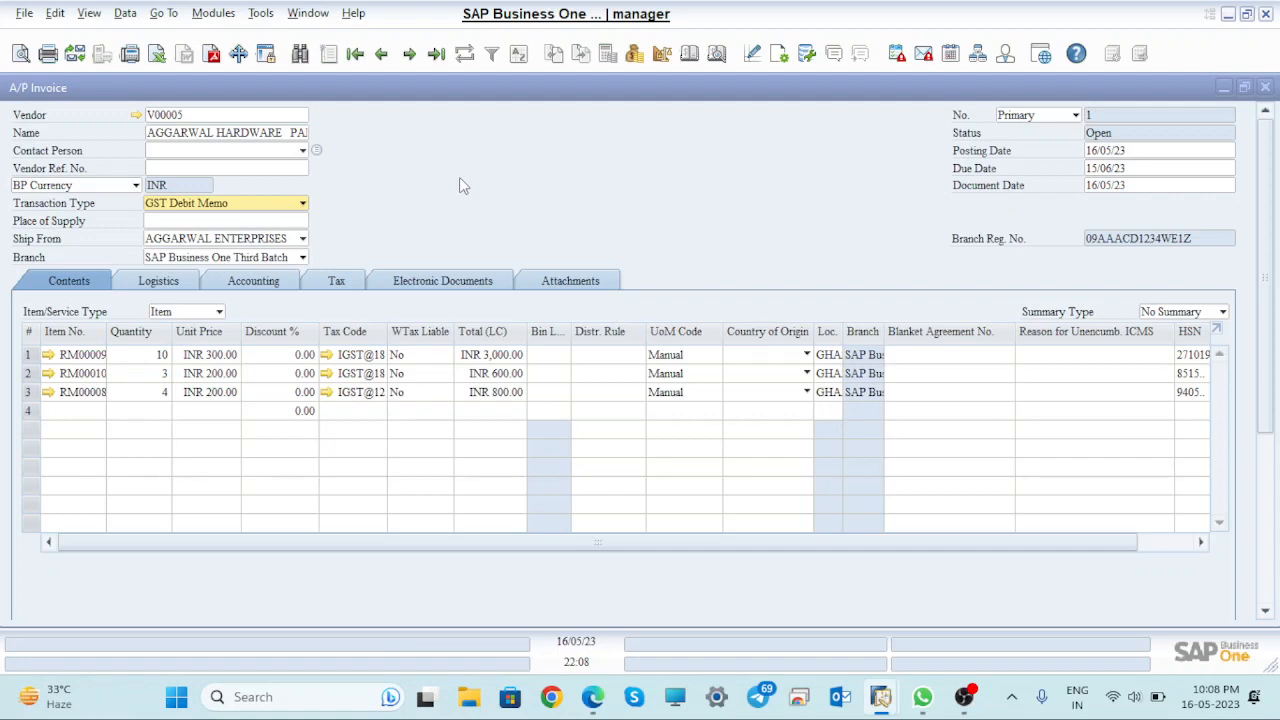
pyautogui.click(717, 55)
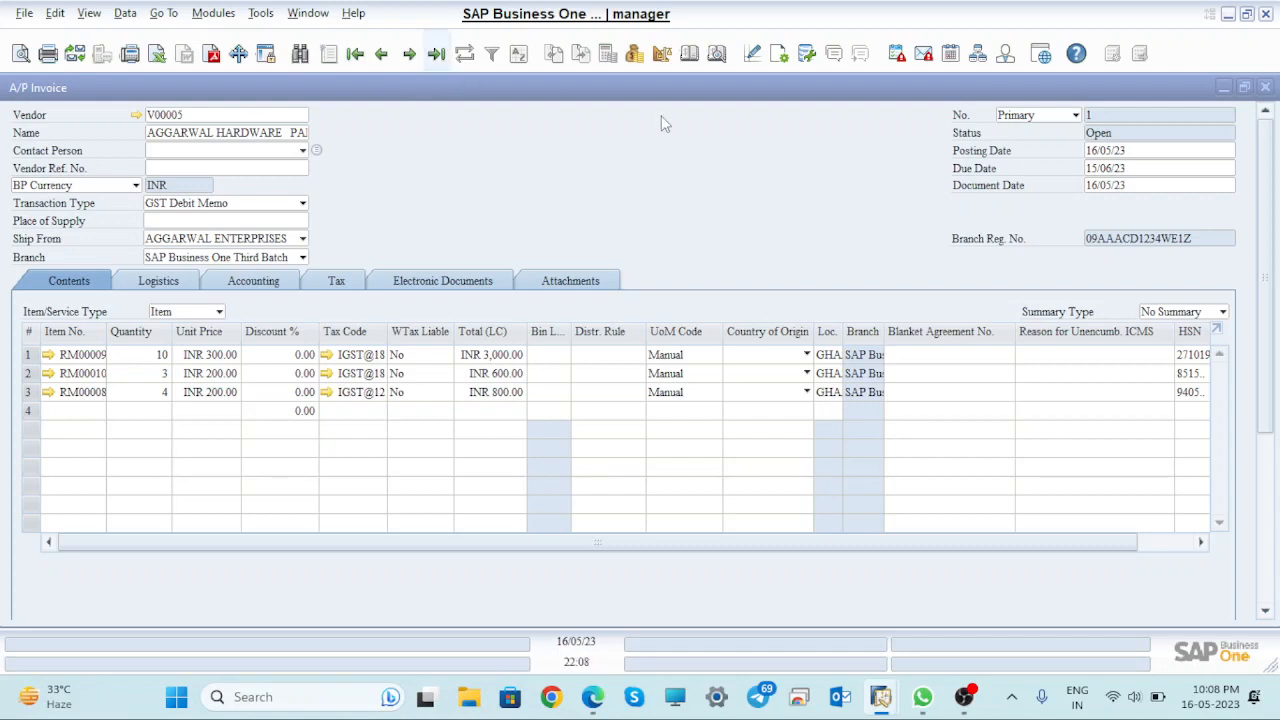
# - In the tax details, enter original reference number 12253 and original reference date 16/05/23
pyautogui.click(340, 281)
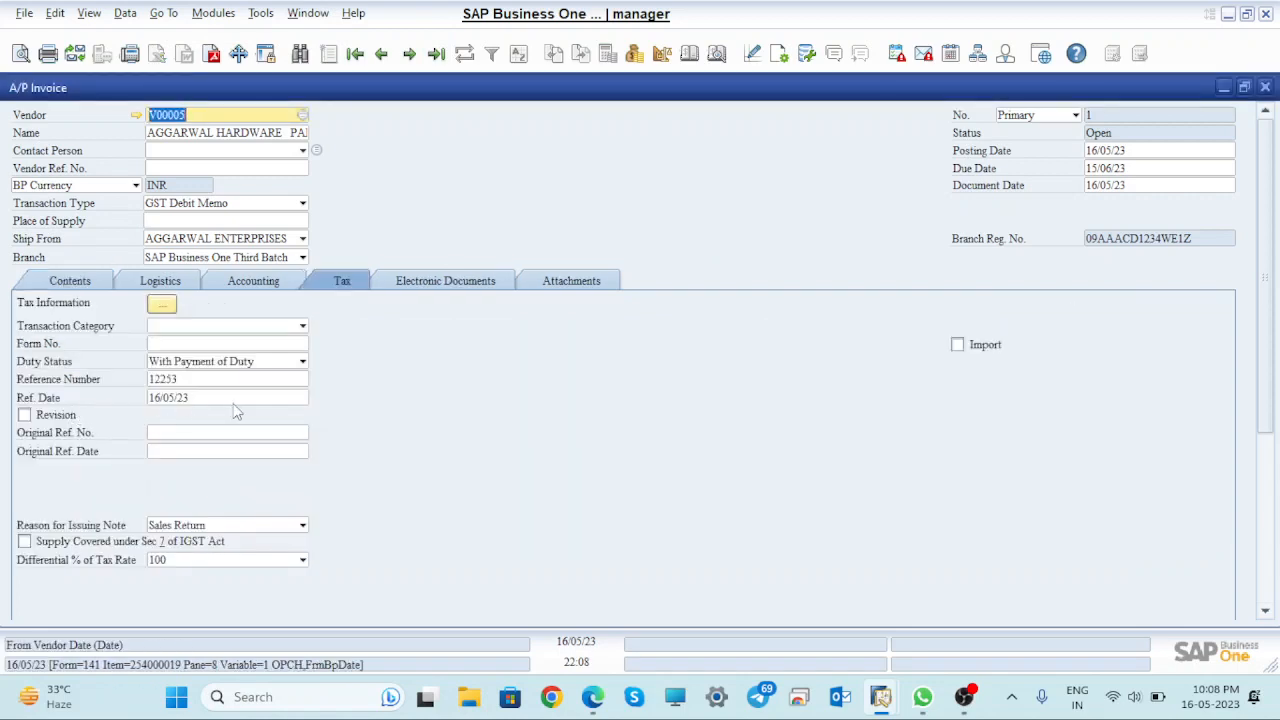
pyautogui.click(166, 436)
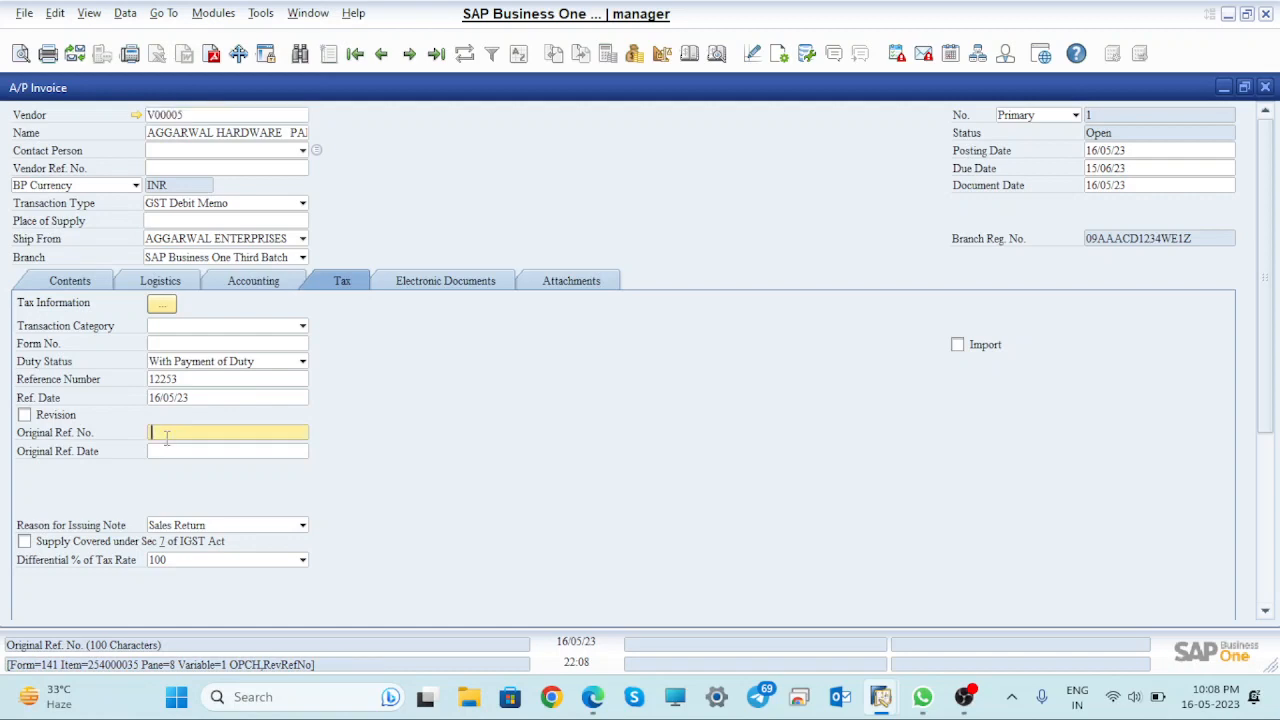
pyautogui.write('12253')
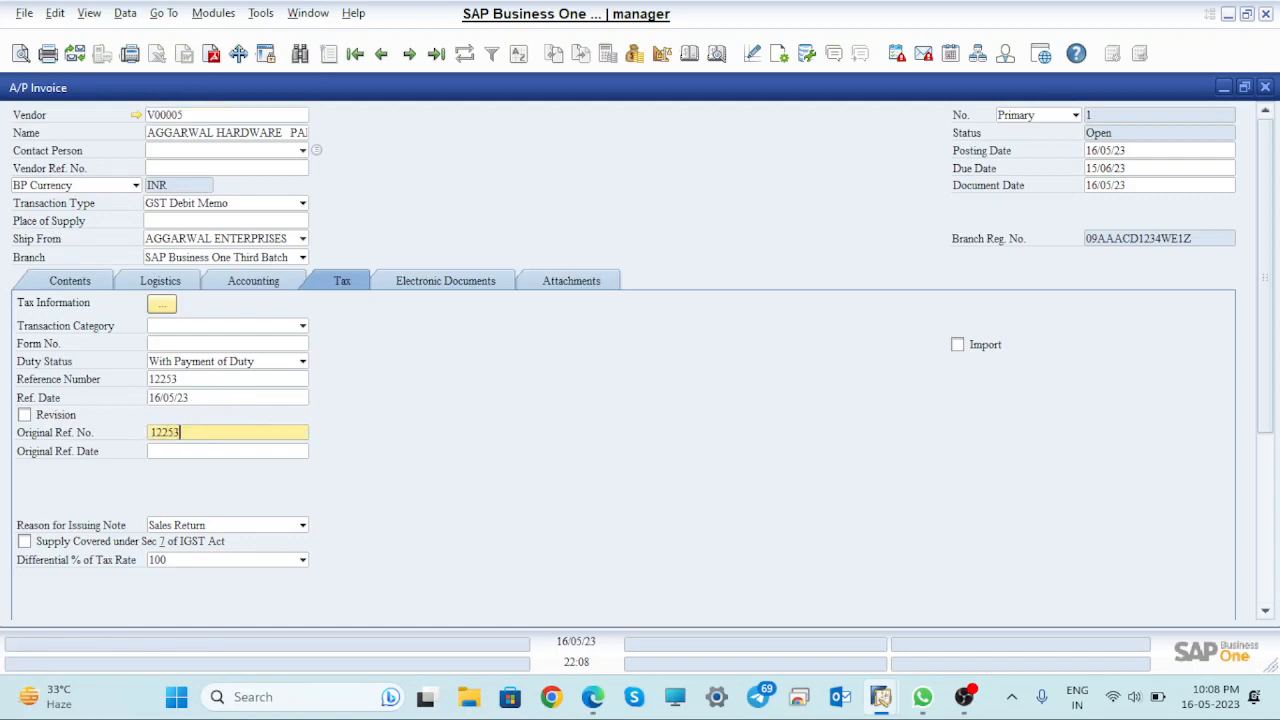
pyautogui.click(188, 451)
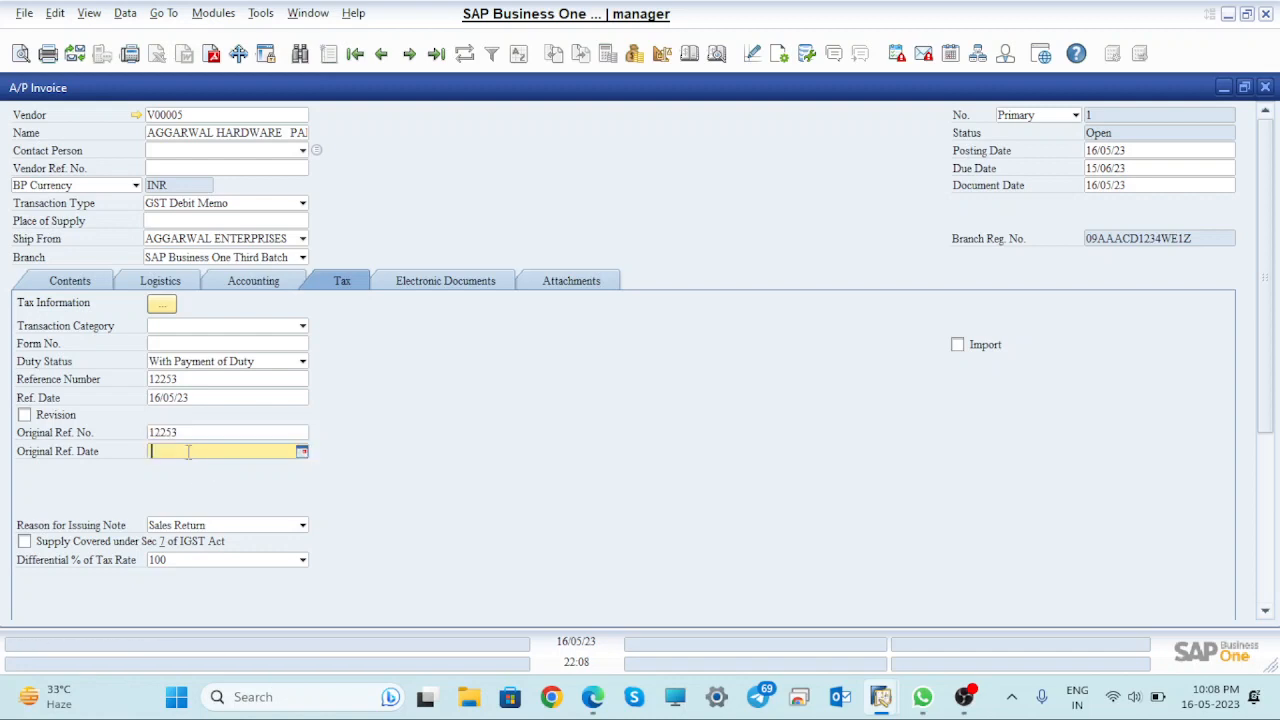
pyautogui.write('16')
pyautogui.press('Tab')
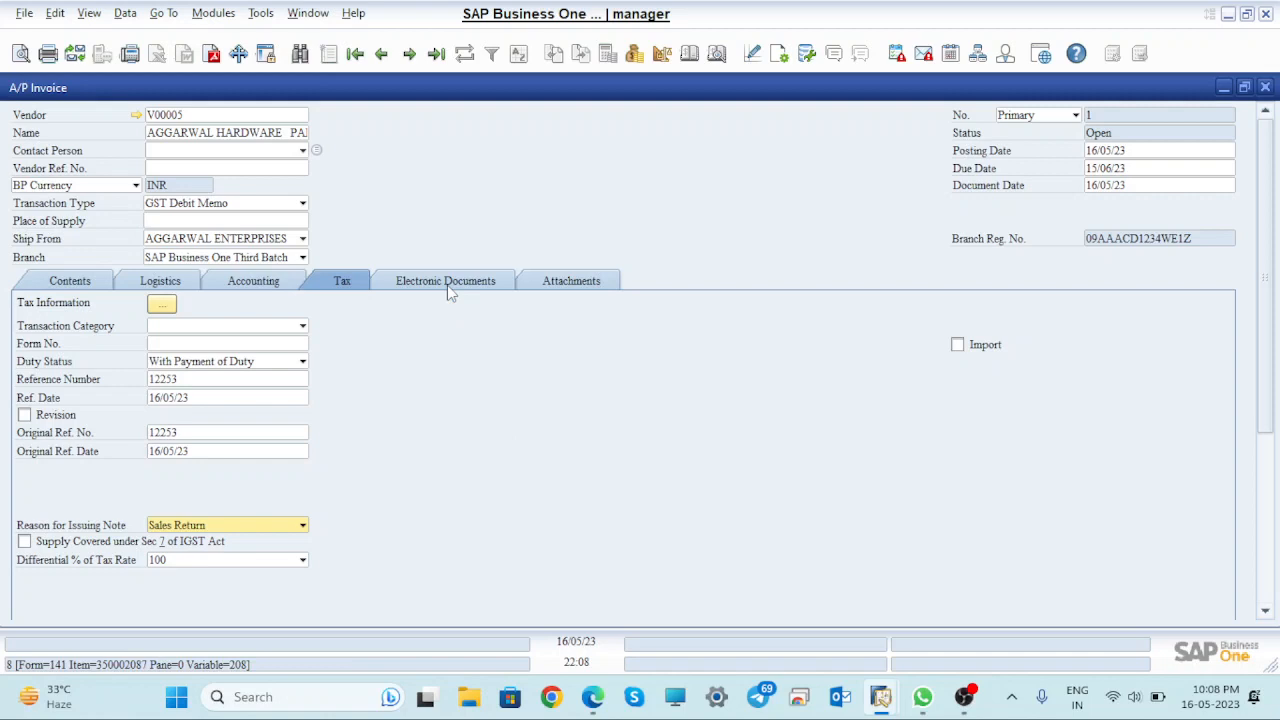
# - Preview the invoice's journal entry and post the invoice with Add & View, accepting all the budget overruns
pyautogui.click(55, 280)
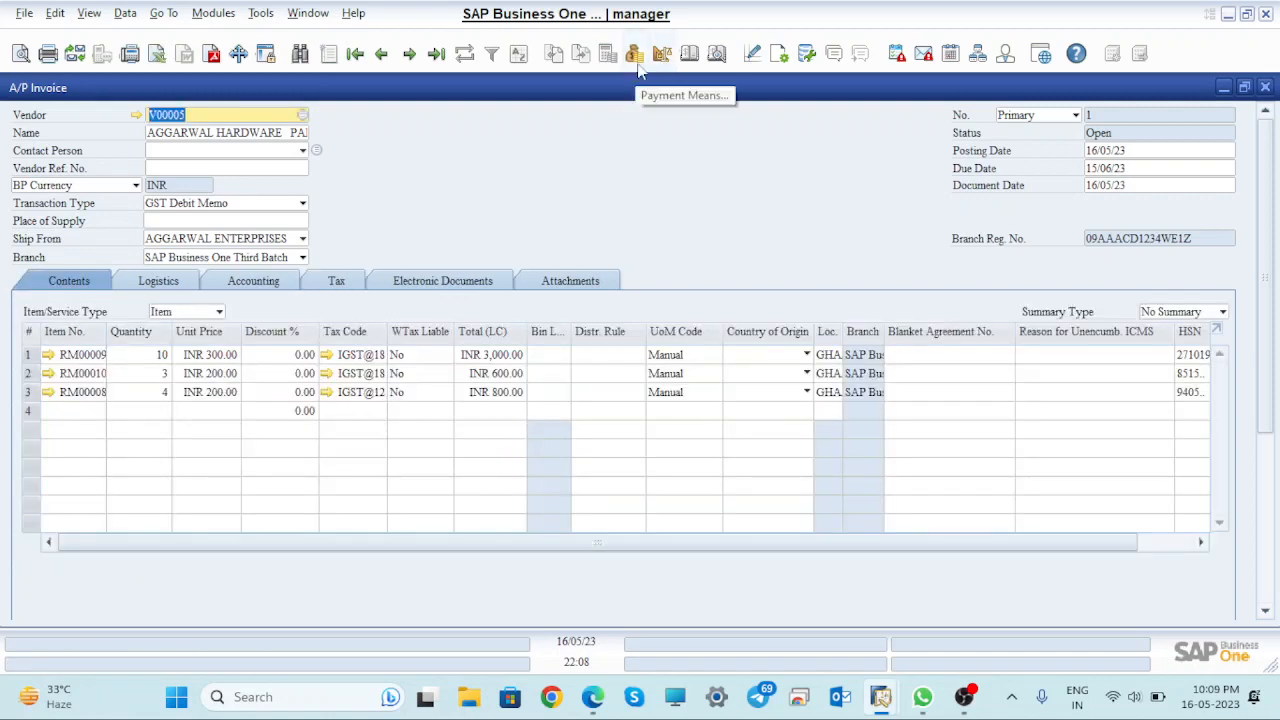
pyautogui.click(717, 55)
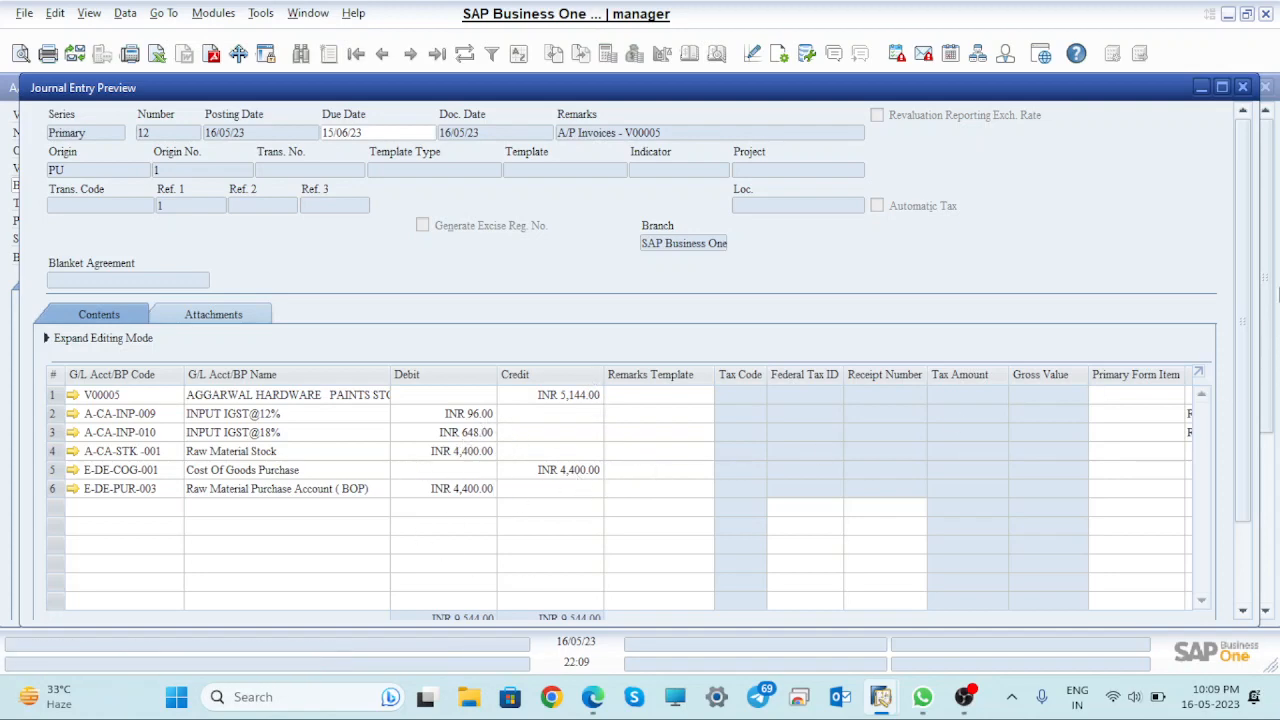
pyautogui.moveTo(1266, 284); pyautogui.dragTo(1279, 405)
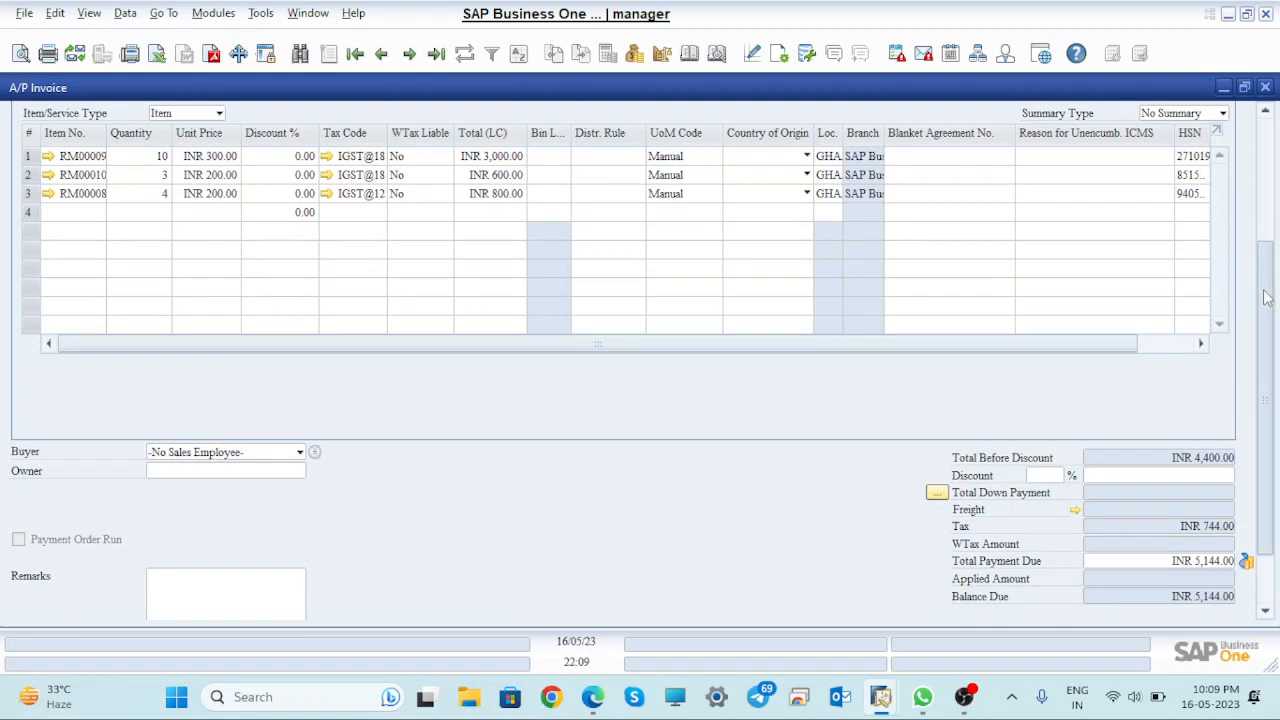
pyautogui.moveTo(1266, 297); pyautogui.dragTo(1275, 380)
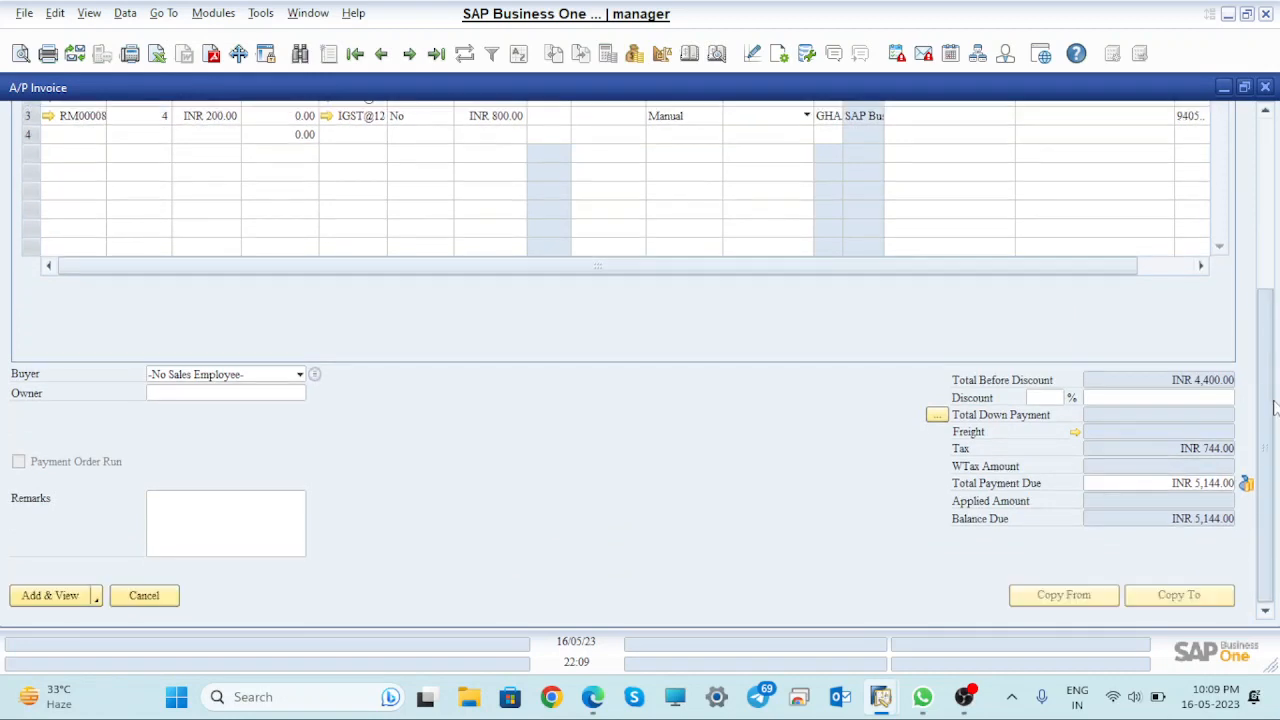
pyautogui.click(97, 598)
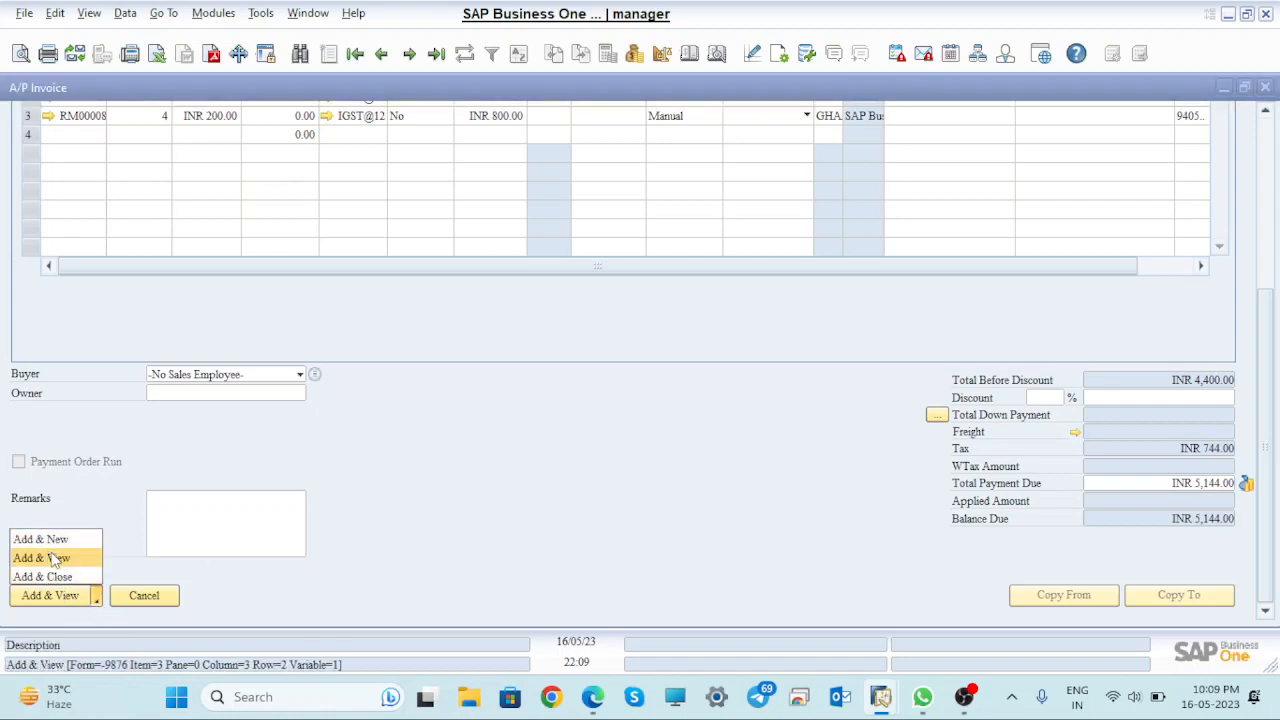
pyautogui.click(53, 558)
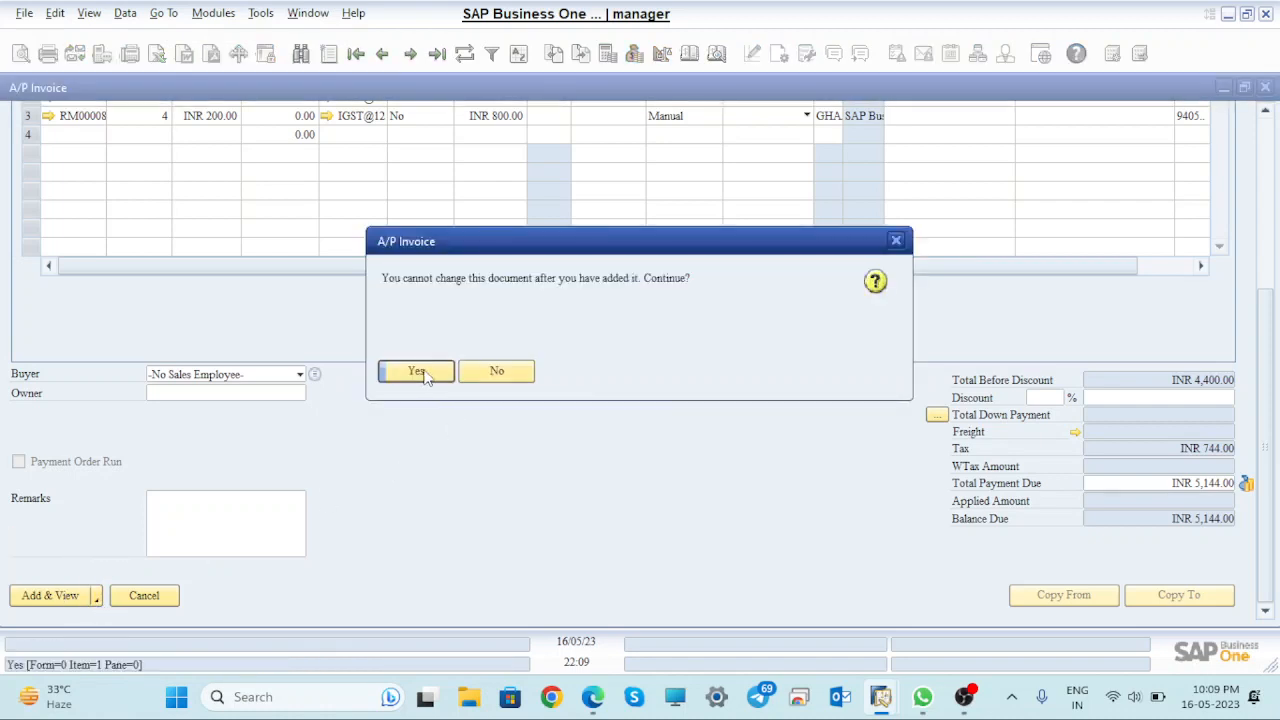
pyautogui.click(424, 374)
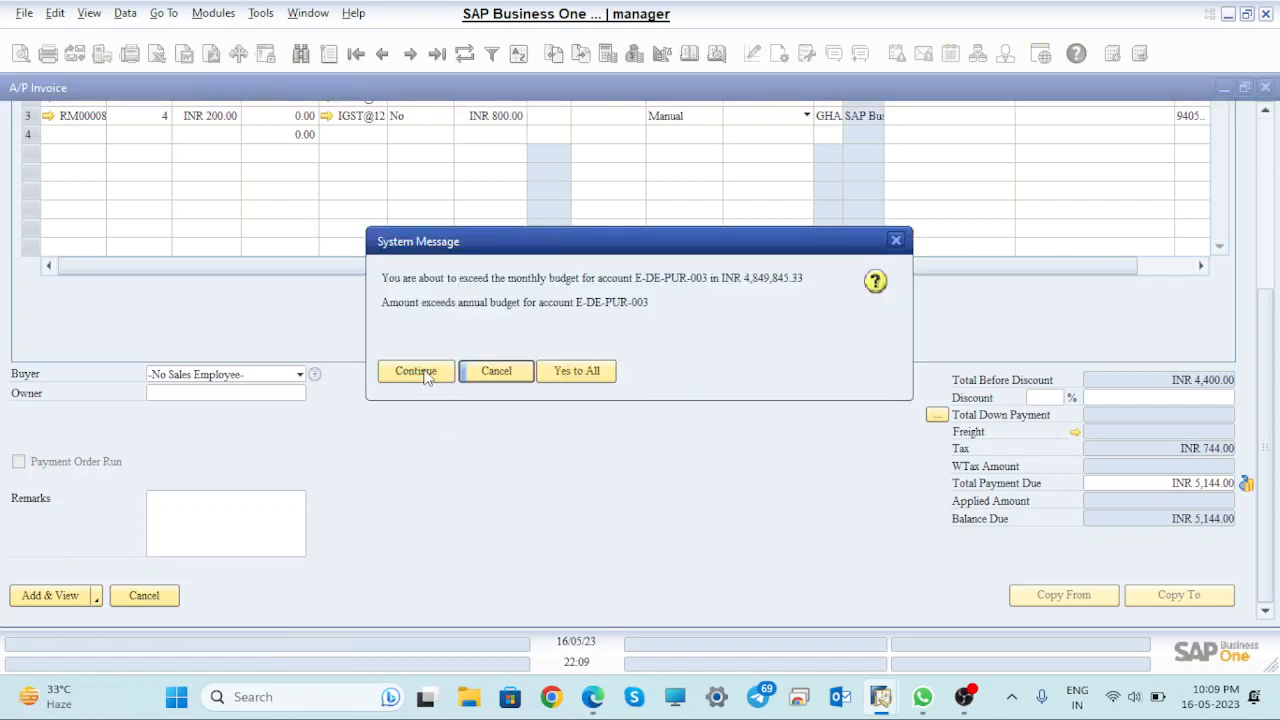
pyautogui.click(585, 372)
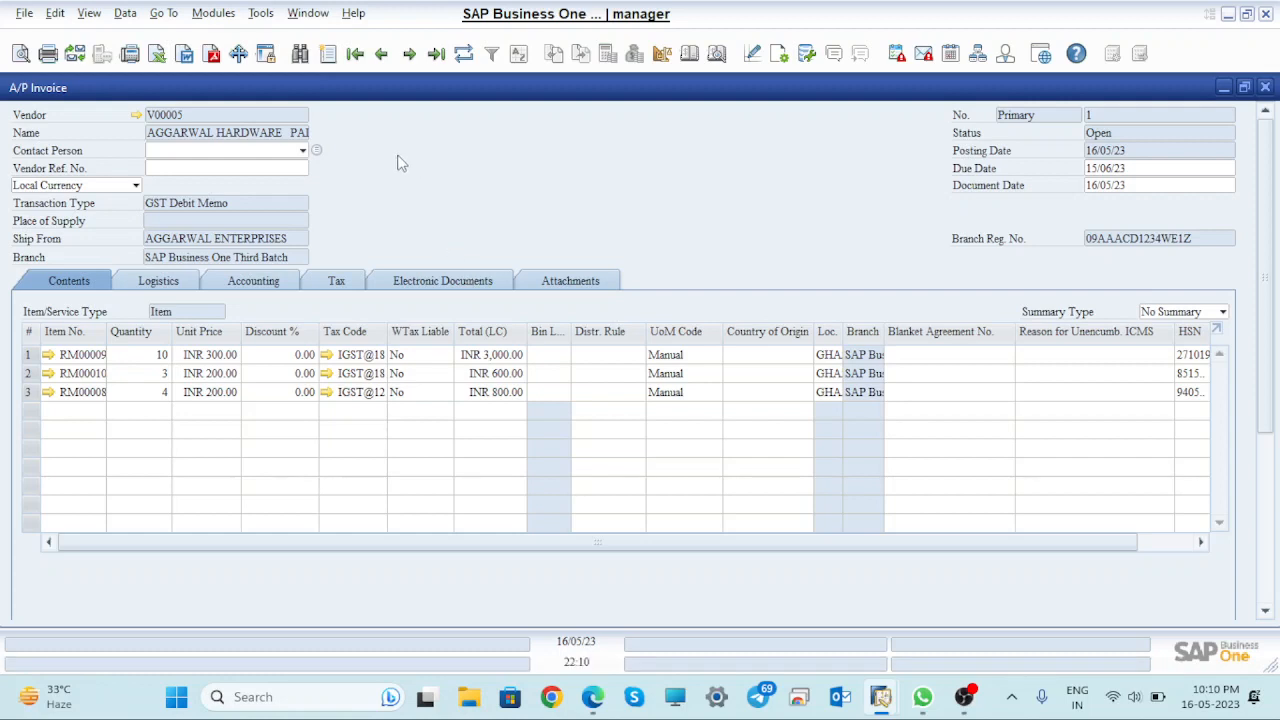
# - Start a new A/P invoice for vendor AGGARWAL HARDWARE PAINTS STORE with transaction type GST Debit Memo
pyautogui.hotkey('ctrl', 'a')
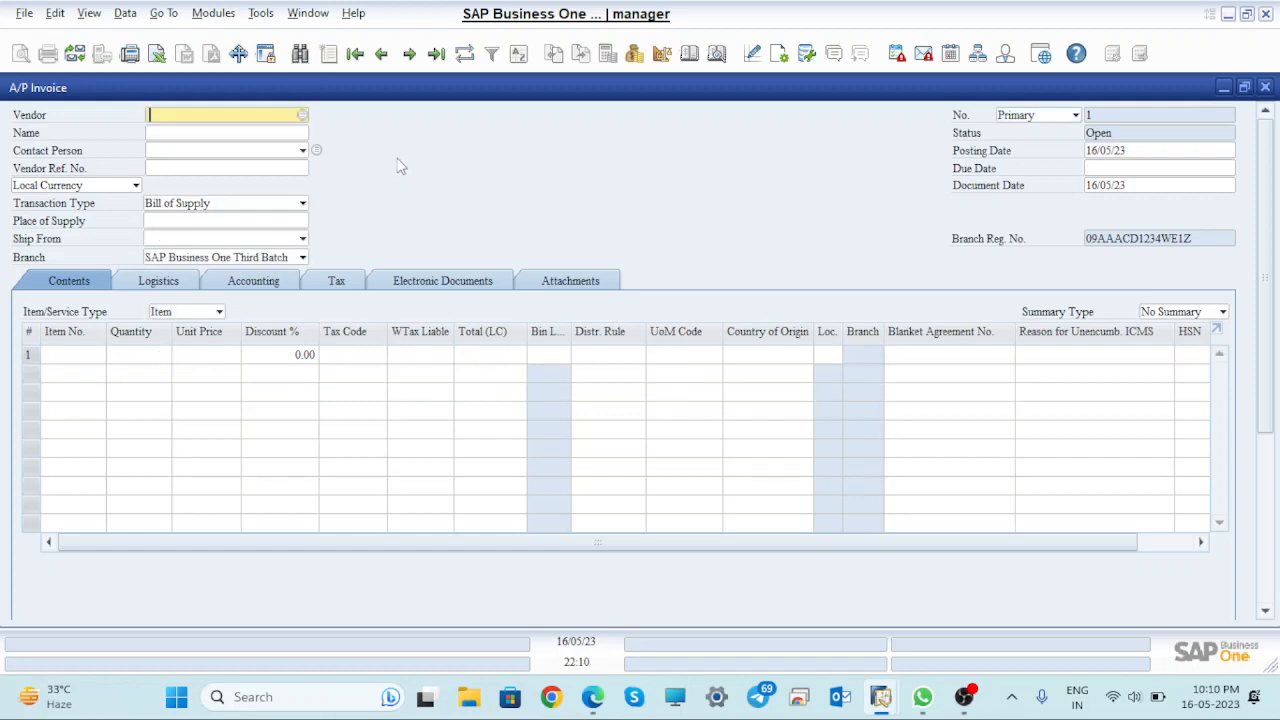
pyautogui.press('Tab')
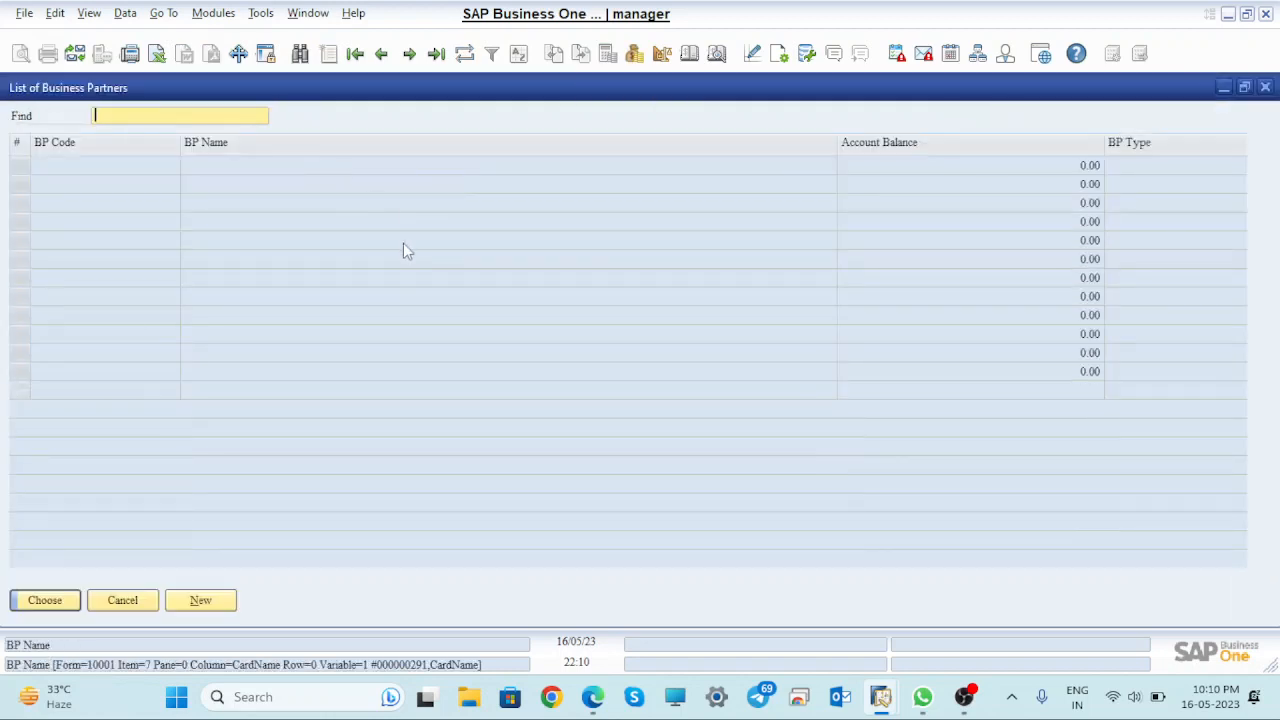
pyautogui.click(48, 240)
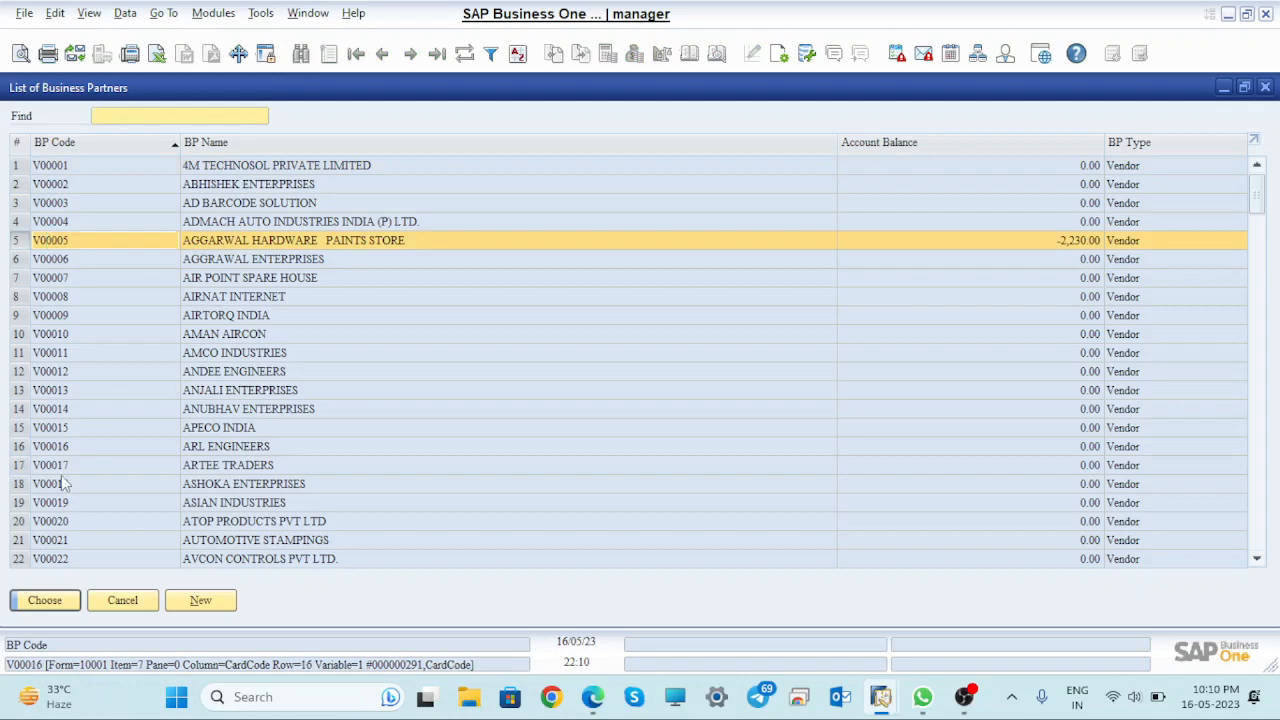
pyautogui.click(46, 604)
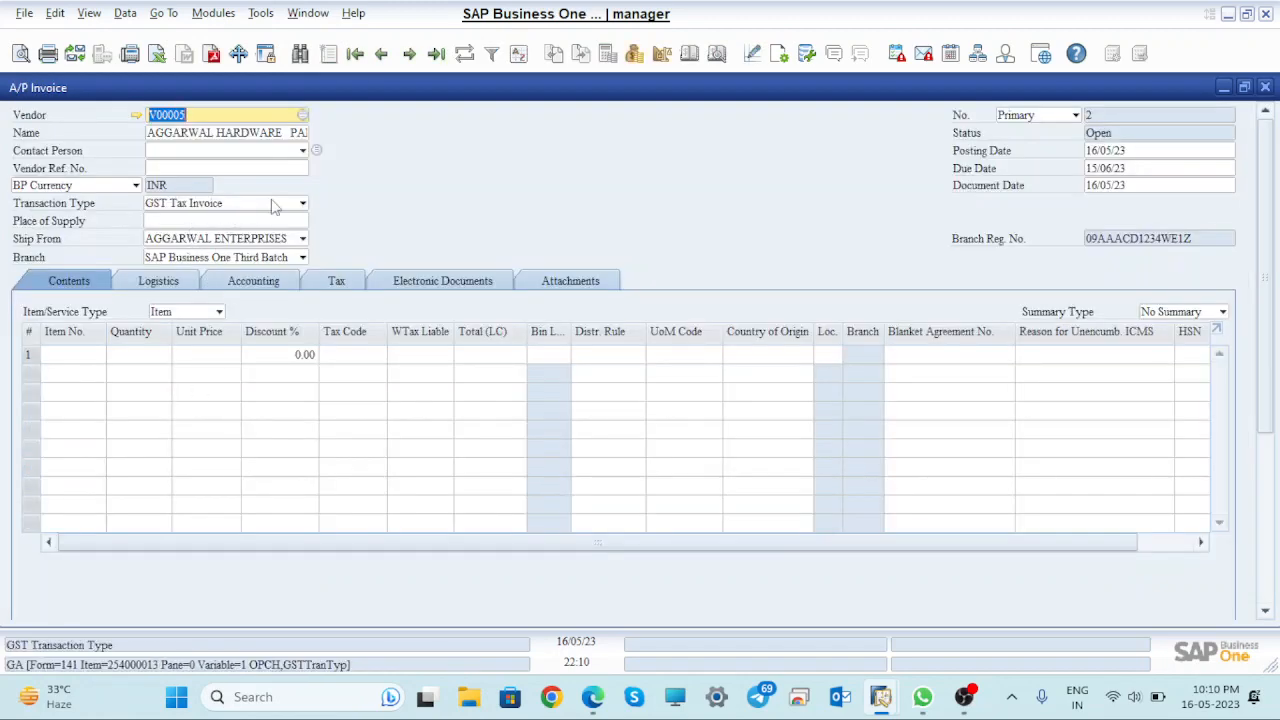
pyautogui.click(260, 204)
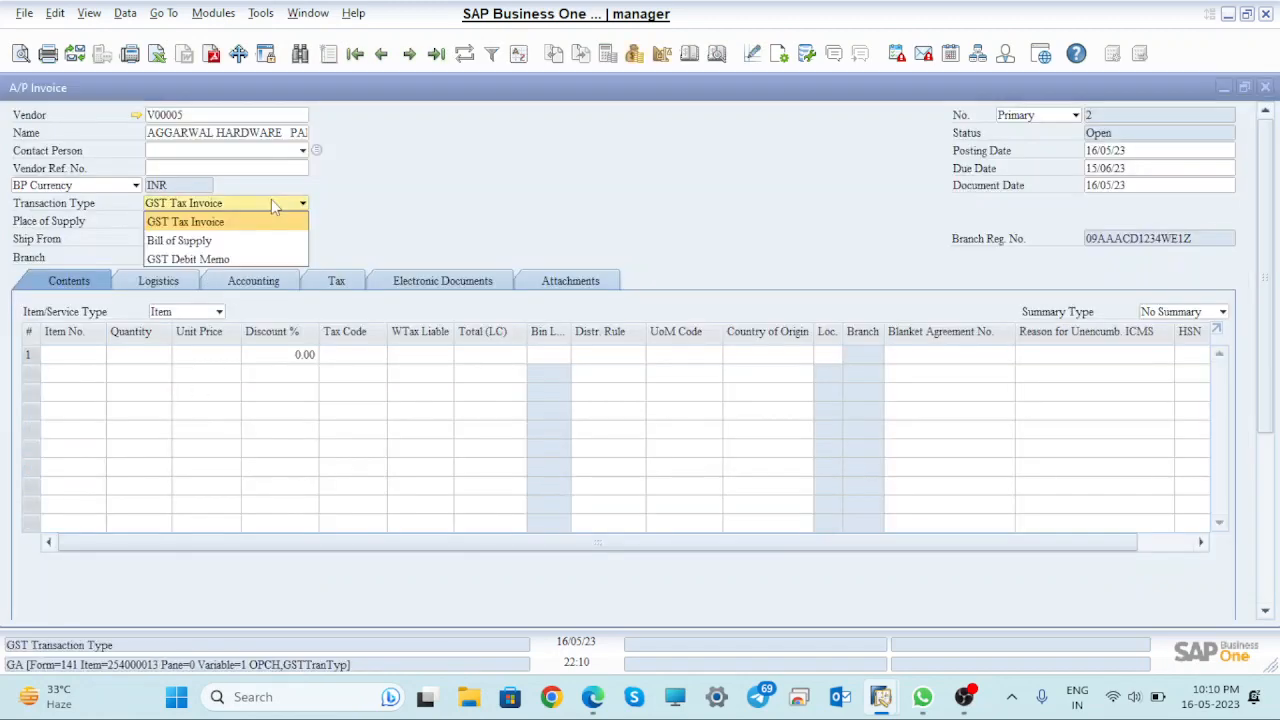
pyautogui.click(198, 259)
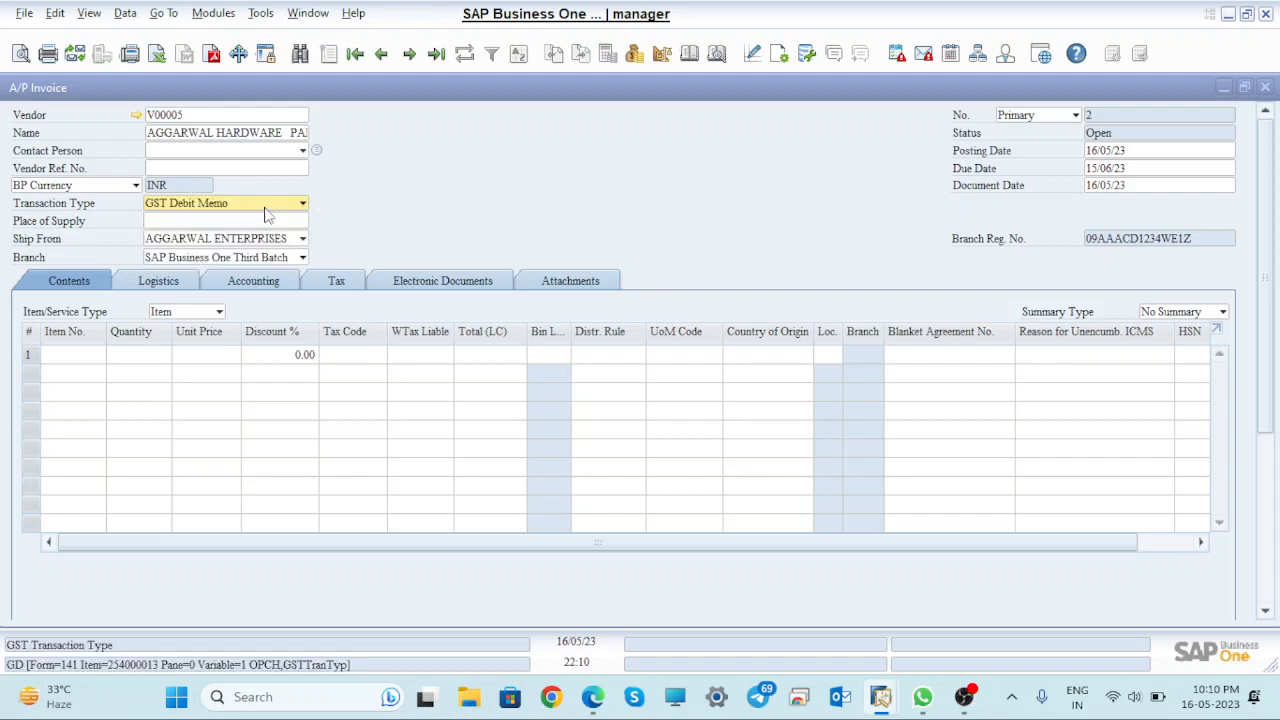
# - Add items RM00010, RM00009 and RM00008 to the invoice lines in one selection
pyautogui.click(79, 355)
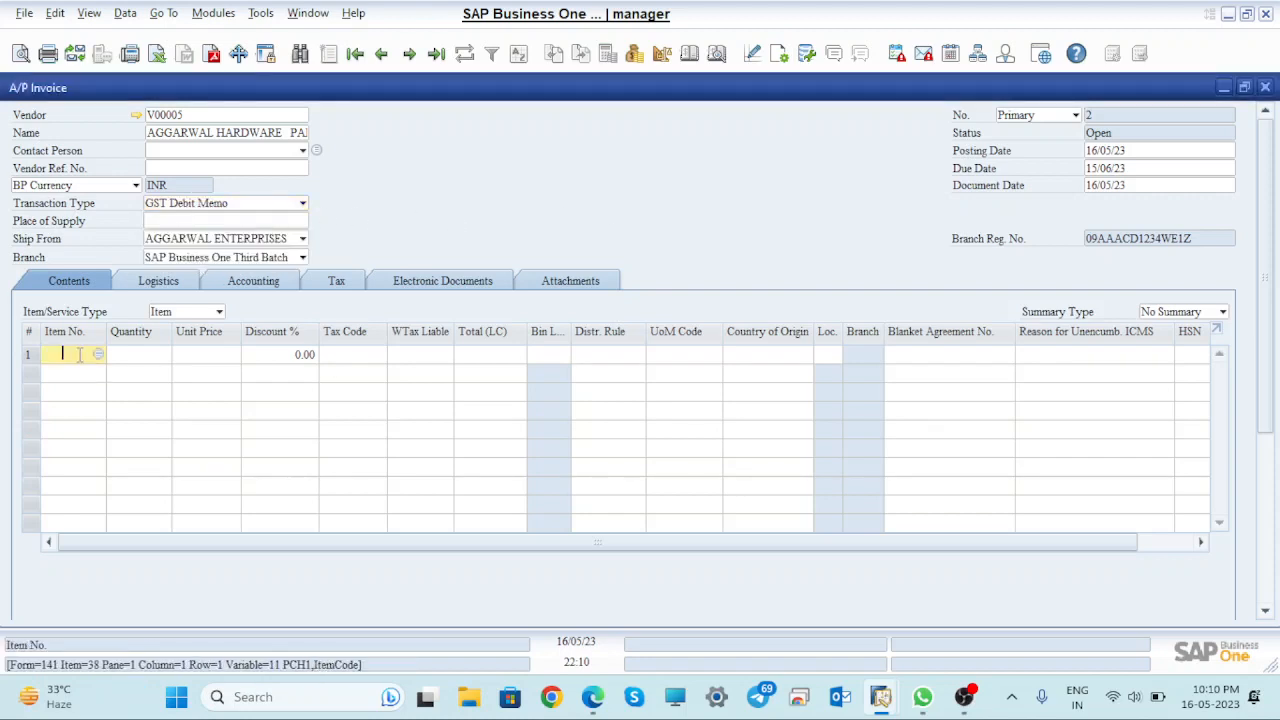
pyautogui.press('Tab')
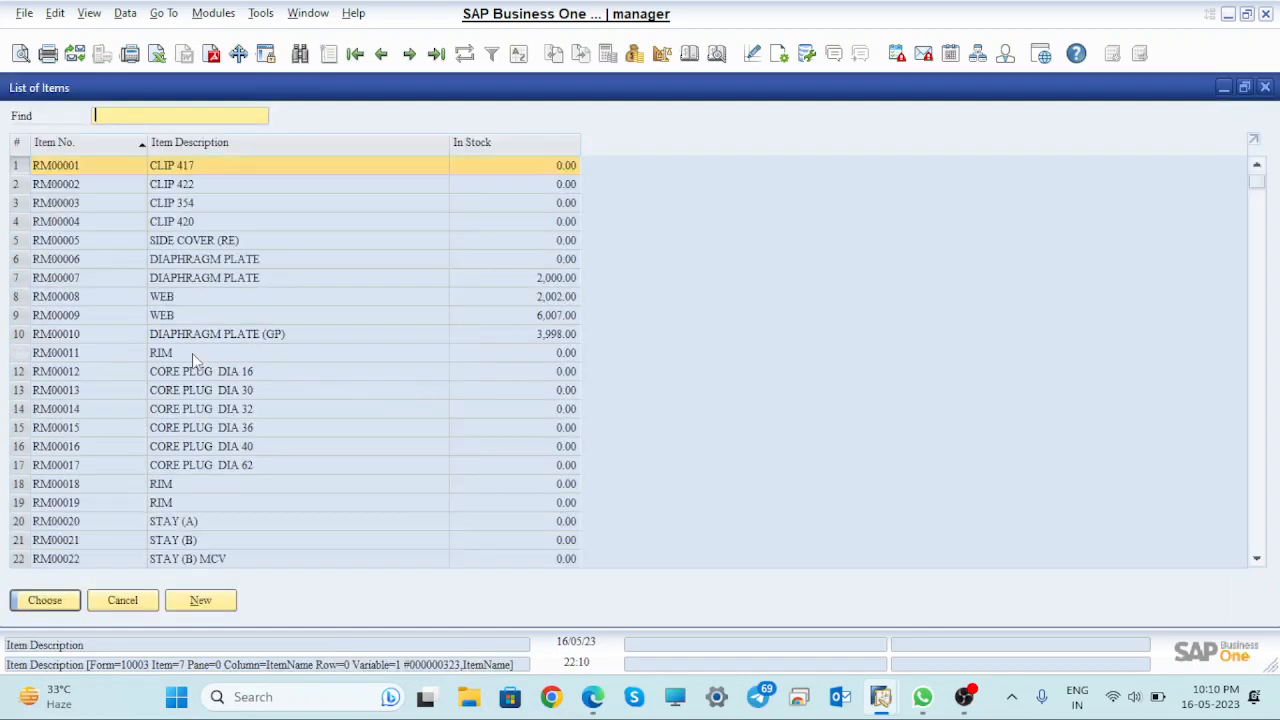
pyautogui.click(56, 337)
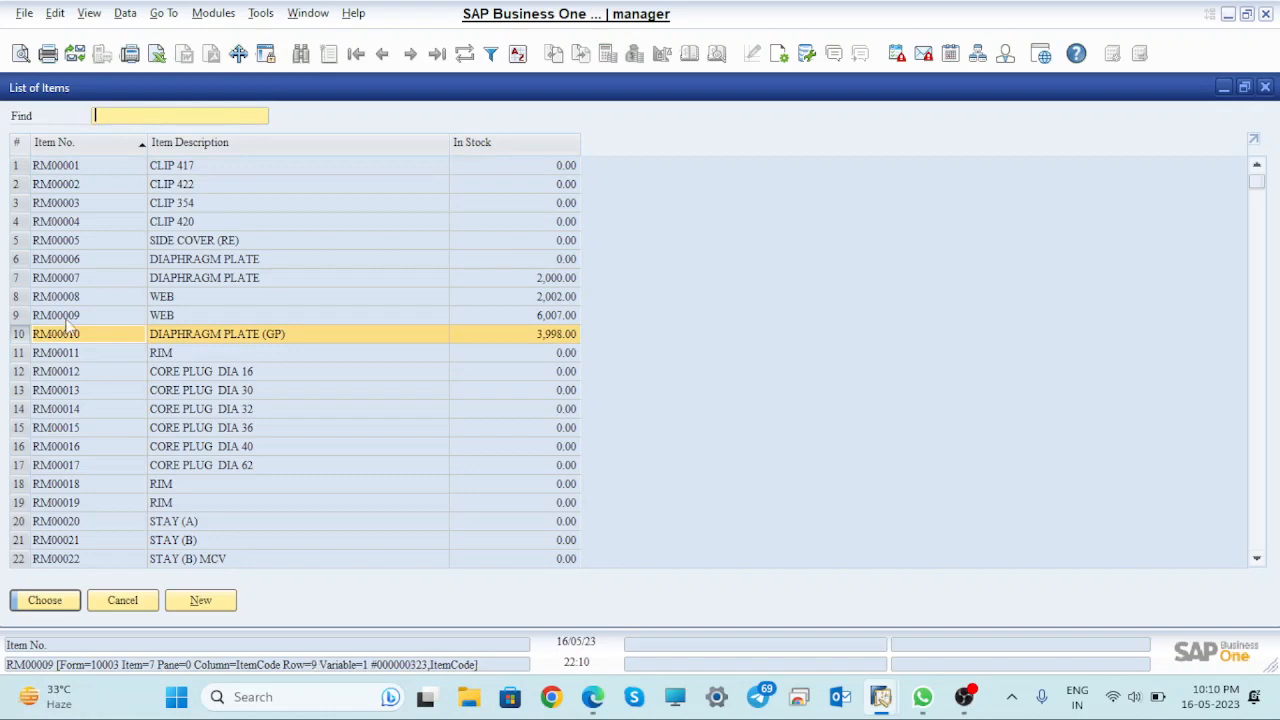
pyautogui.keyDown('shift'); pyautogui.click(66, 316); pyautogui.keyUp('shift')
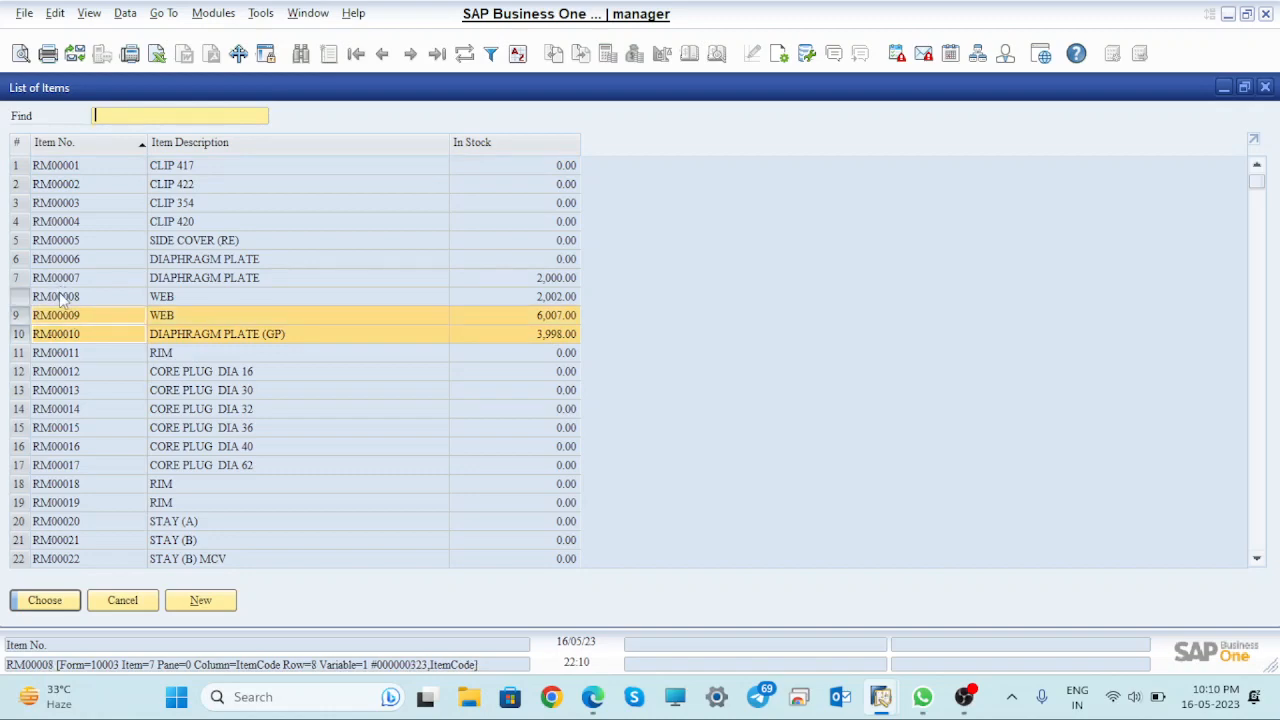
pyautogui.keyDown('shift'); pyautogui.click(62, 298); pyautogui.keyUp('shift')
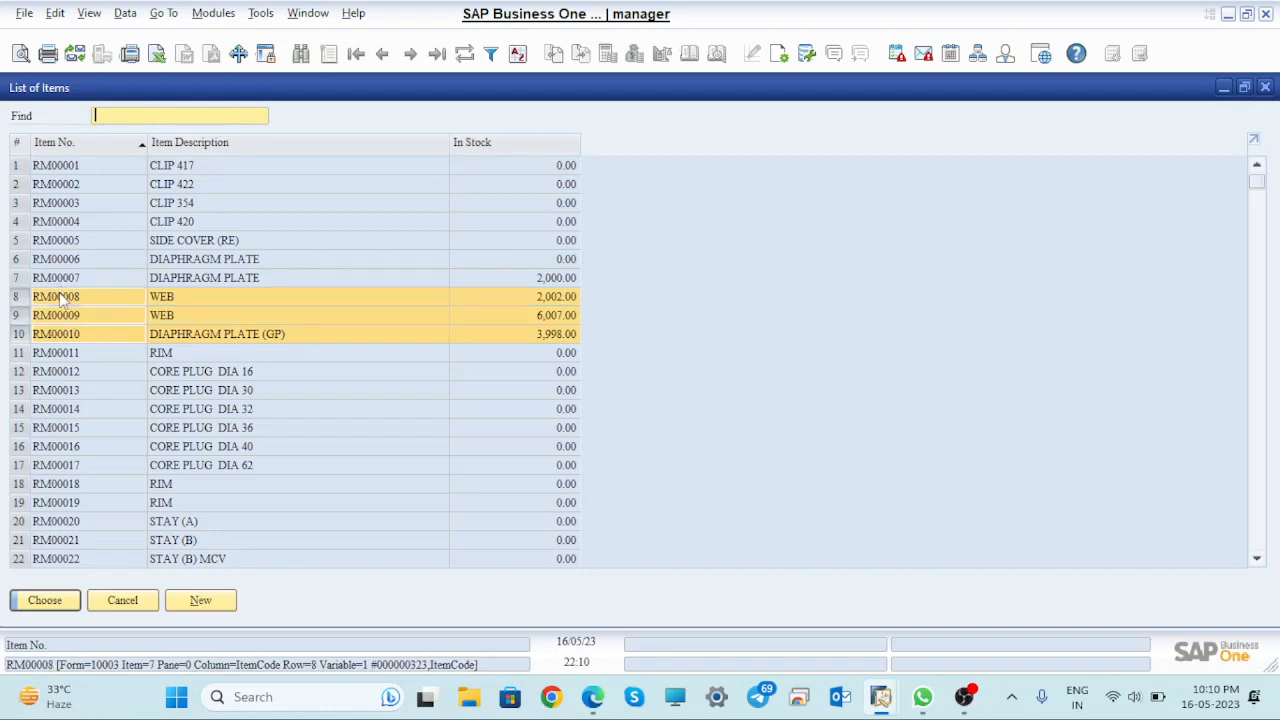
pyautogui.click(45, 601)
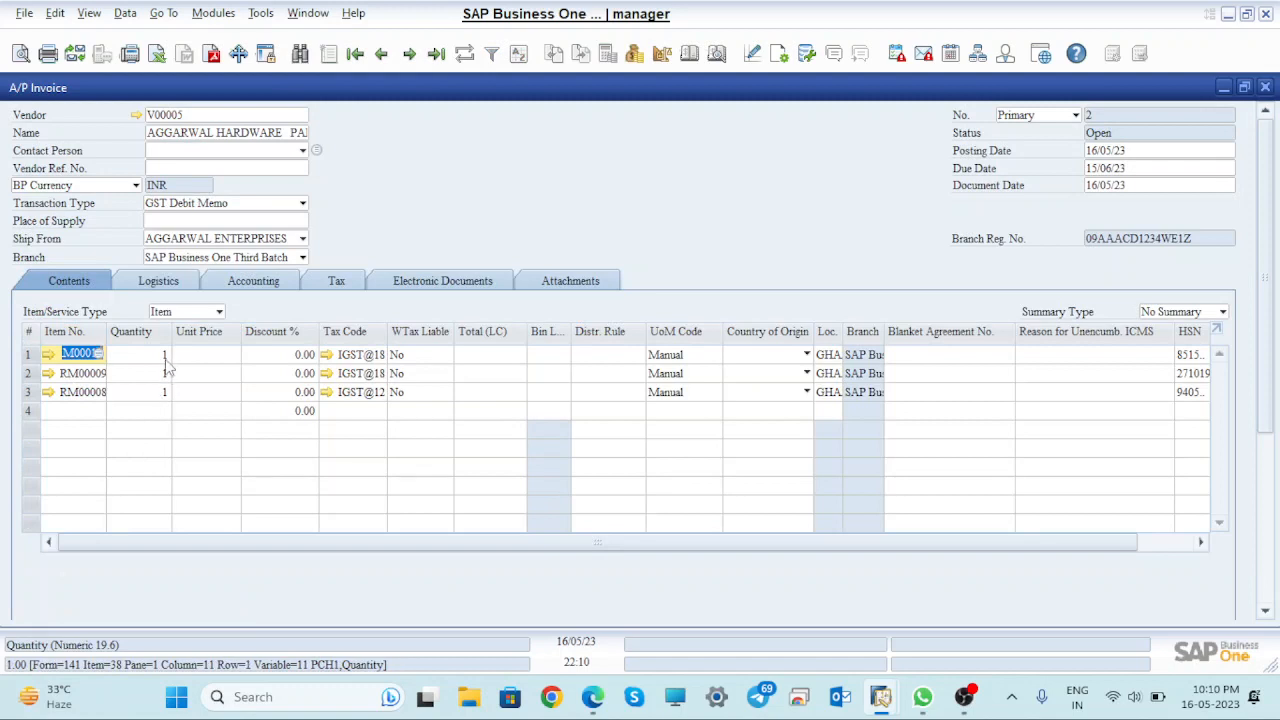
# - Set the quantities to 200 for RM00010, 300 for RM00009 and 500 for RM00008
pyautogui.click(166, 357)
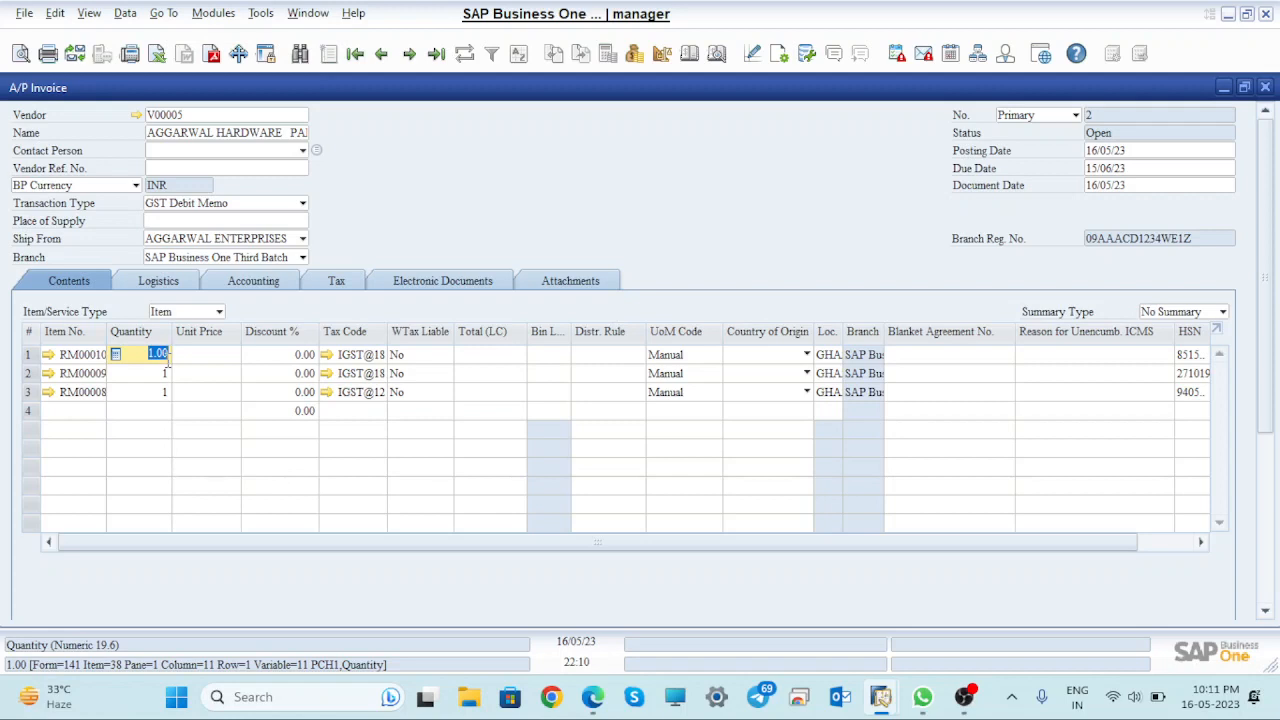
pyautogui.write('200')
pyautogui.click(164, 373)
pyautogui.write('3')
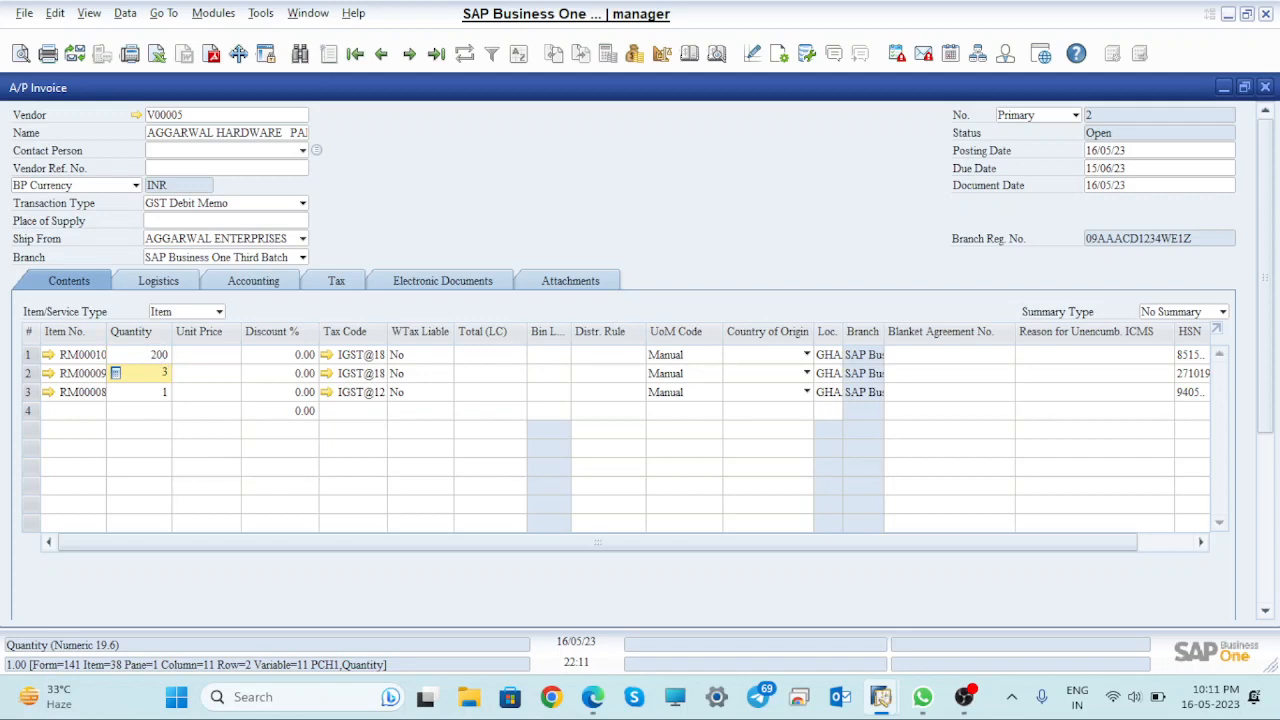
pyautogui.write('00')
pyautogui.click(163, 394)
pyautogui.write('500')
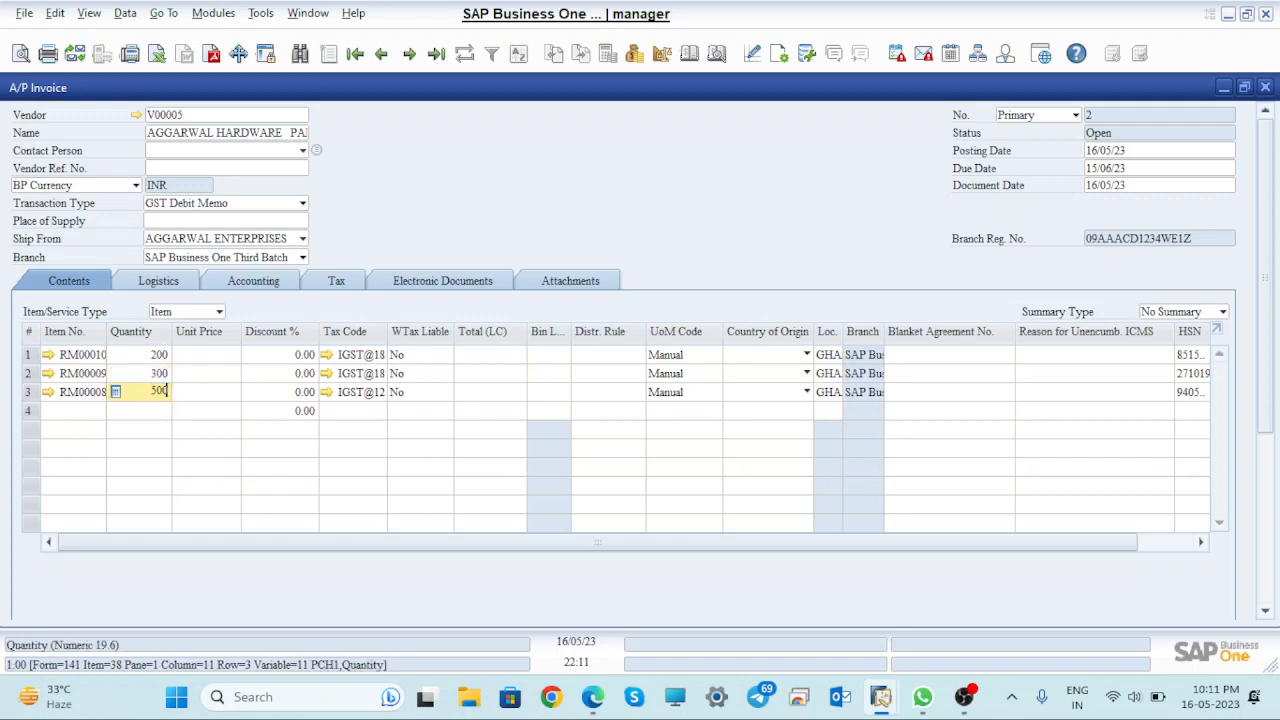
# - Set the unit price of all three item lines to INR 2.00
pyautogui.click(222, 358)
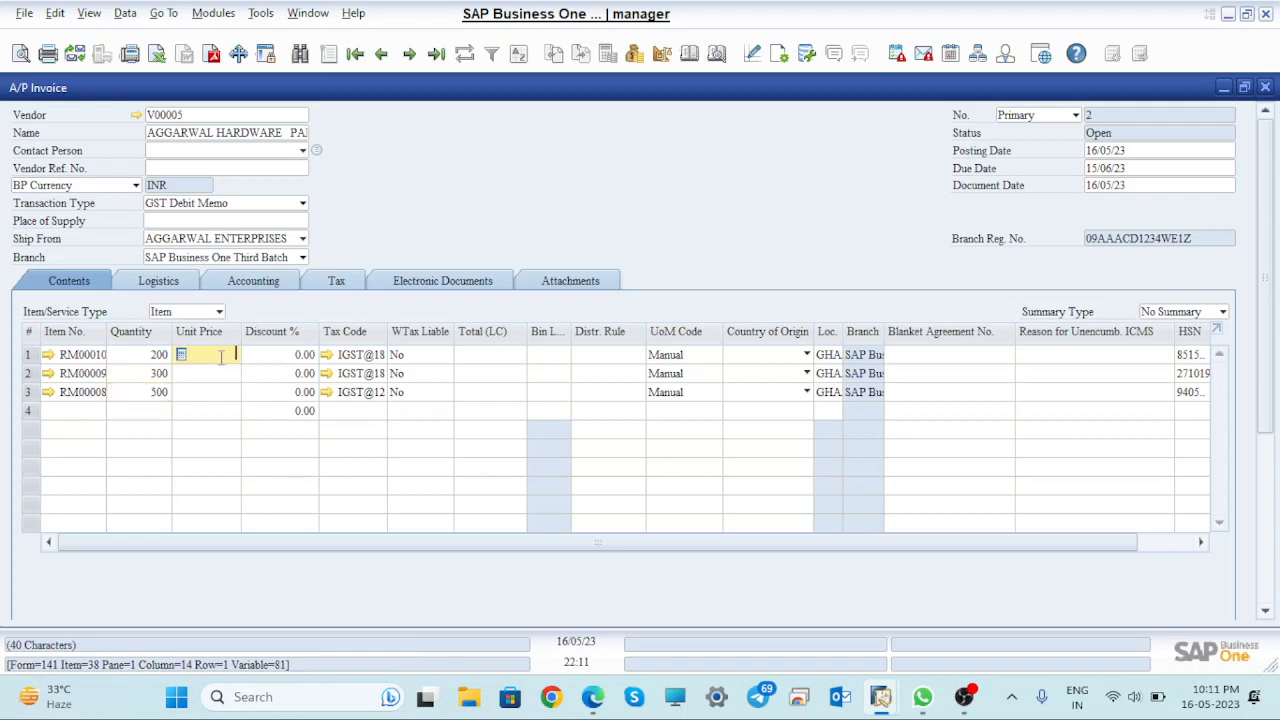
pyautogui.write('2')
pyautogui.click(220, 380)
pyautogui.write('2')
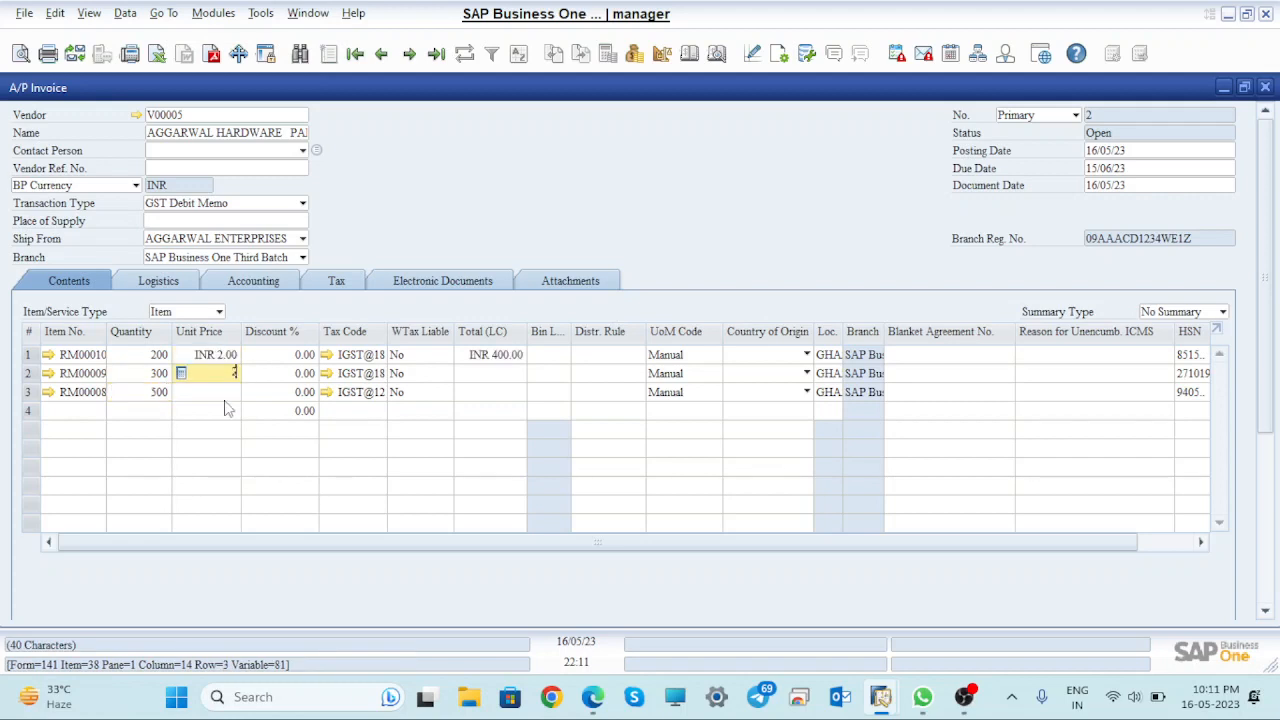
pyautogui.click(224, 394)
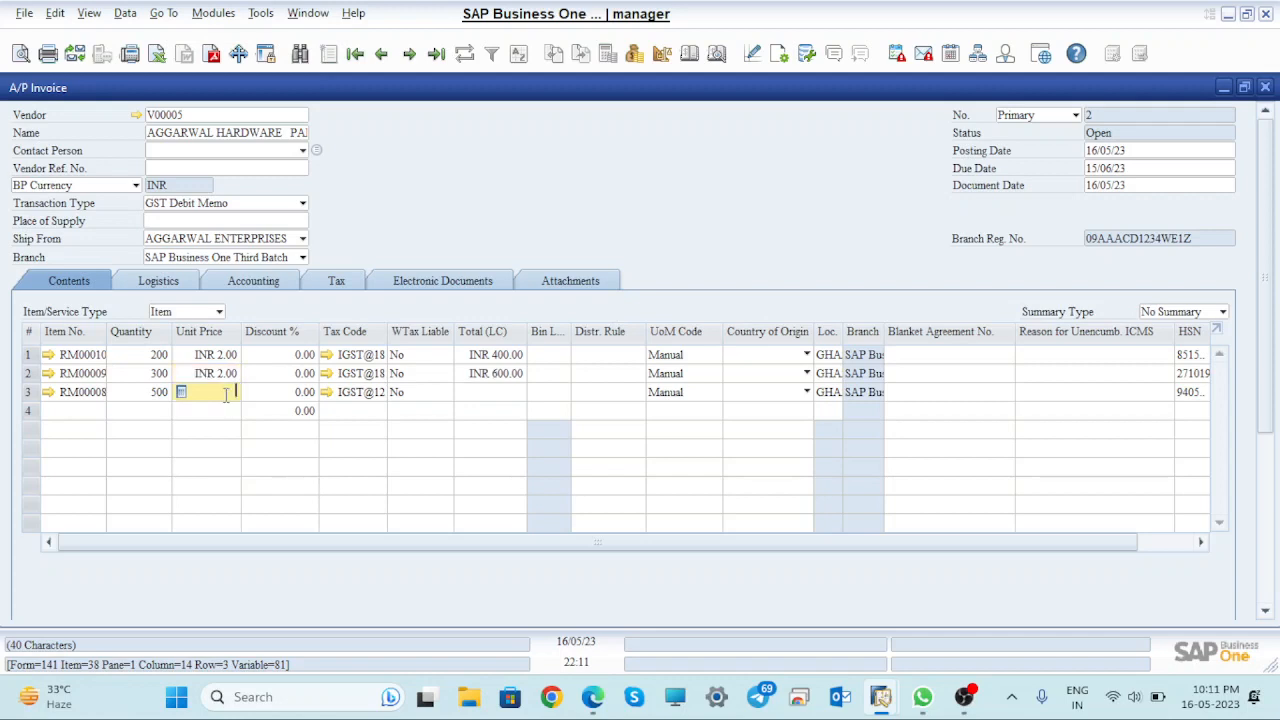
pyautogui.write('2')
pyautogui.press('Tab')
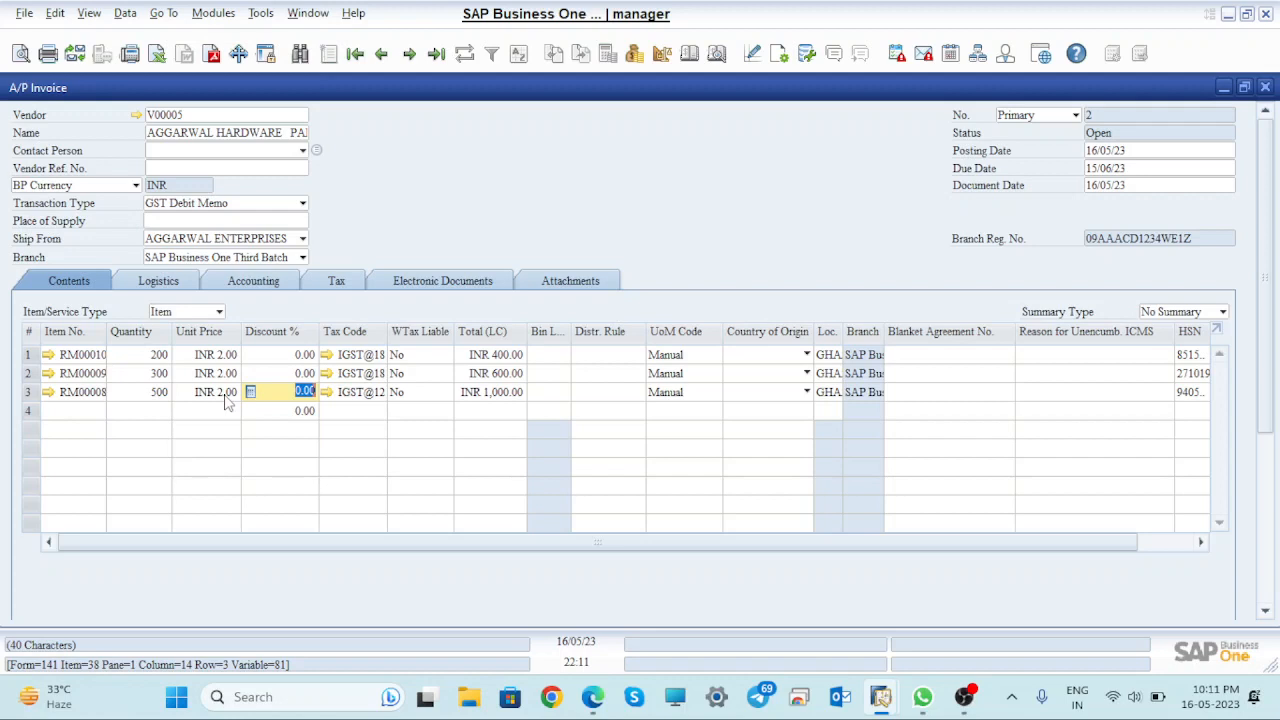
# - Make the Without Qty Posting column visible in the A/P invoice table through the form settings
pyautogui.click(779, 54)
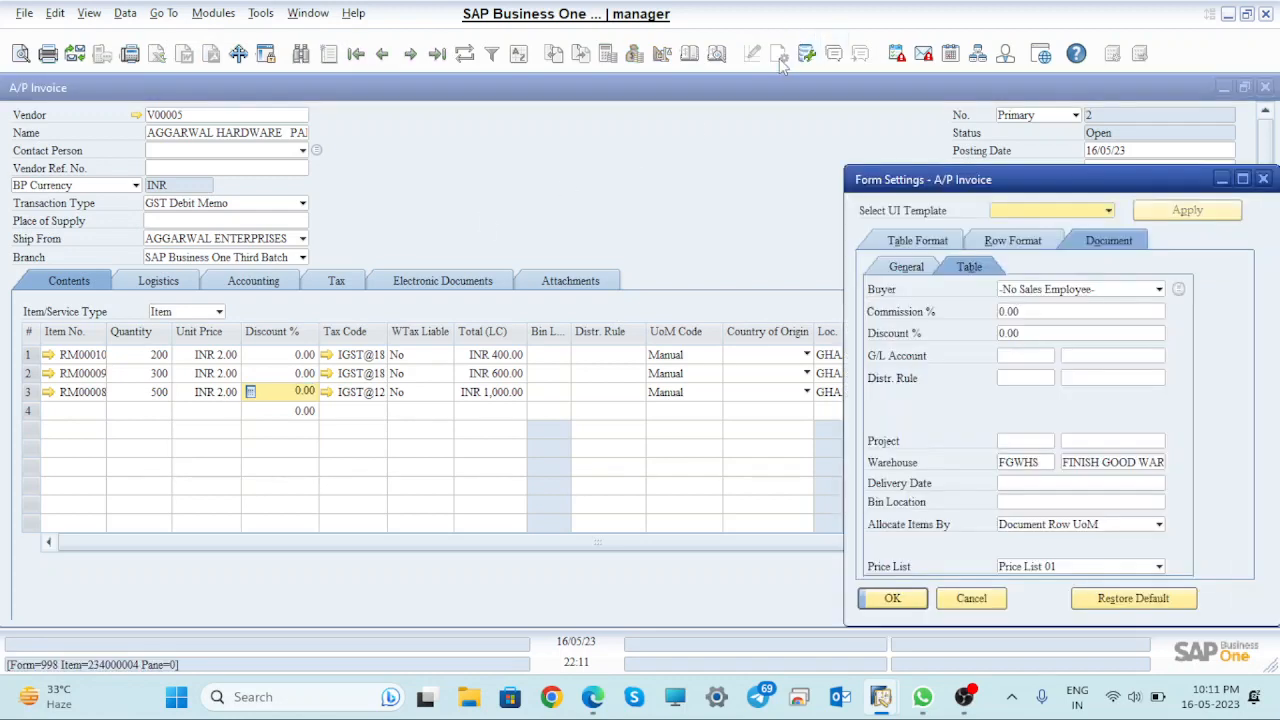
pyautogui.click(936, 248)
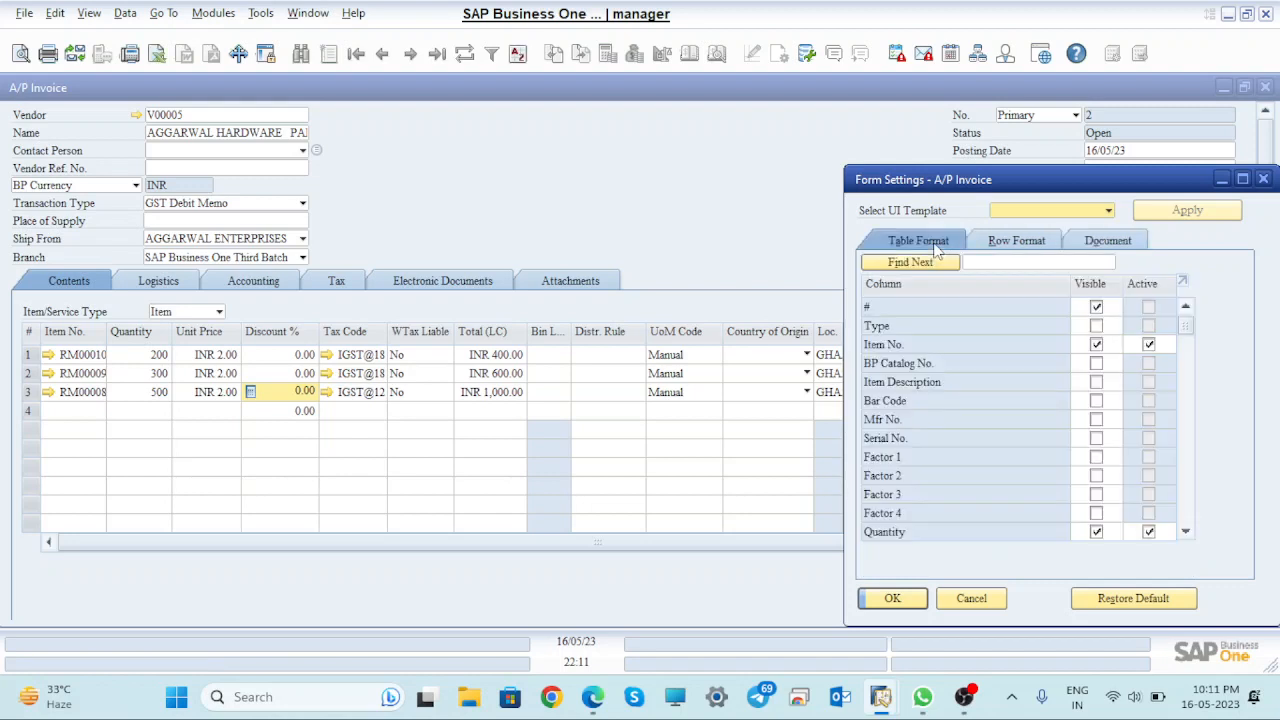
pyautogui.click(1003, 265)
pyautogui.write('wit')
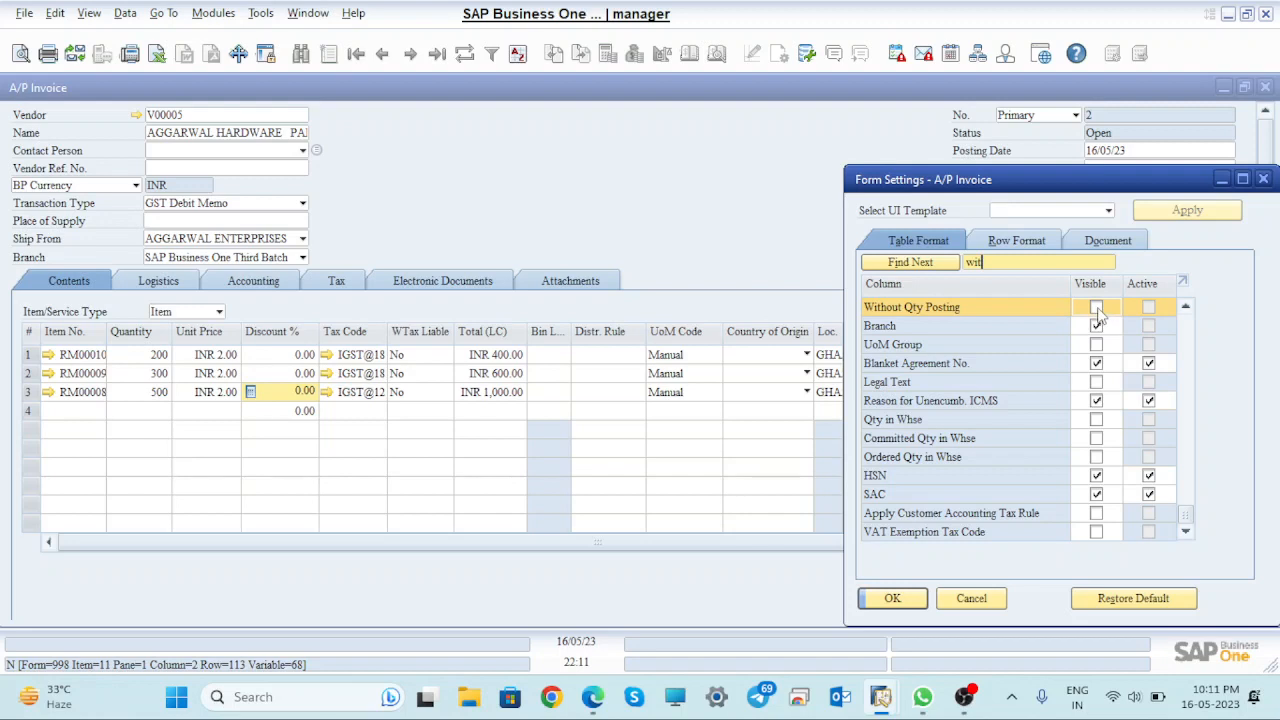
pyautogui.click(1097, 308)
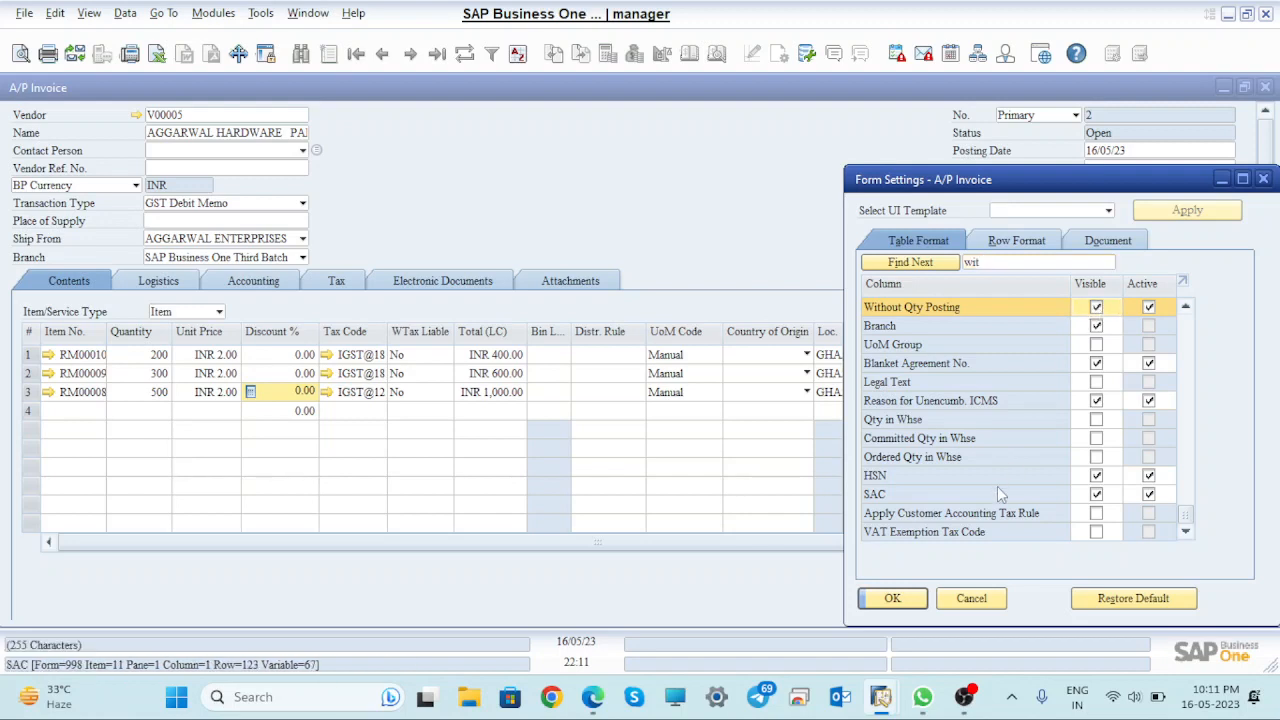
pyautogui.click(893, 599)
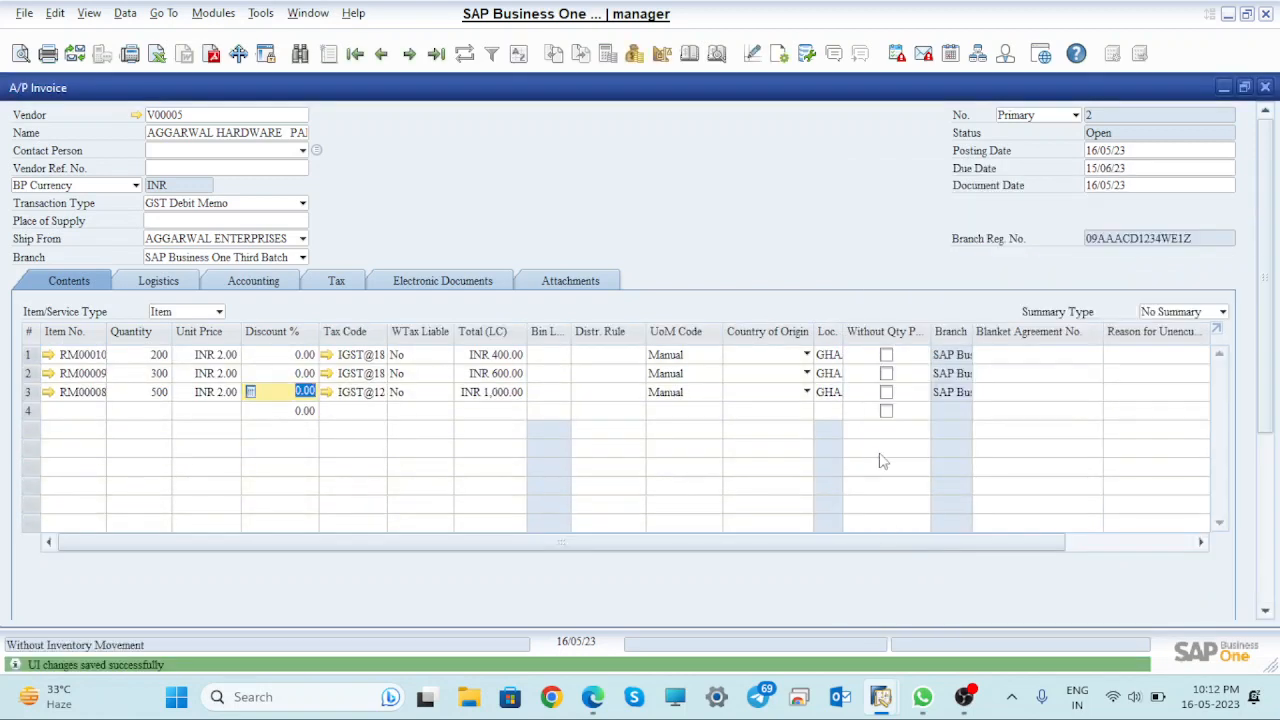
# - Enable Without Qty Posting for the lines of RM00010, RM00009 and RM00008
pyautogui.click(886, 355)
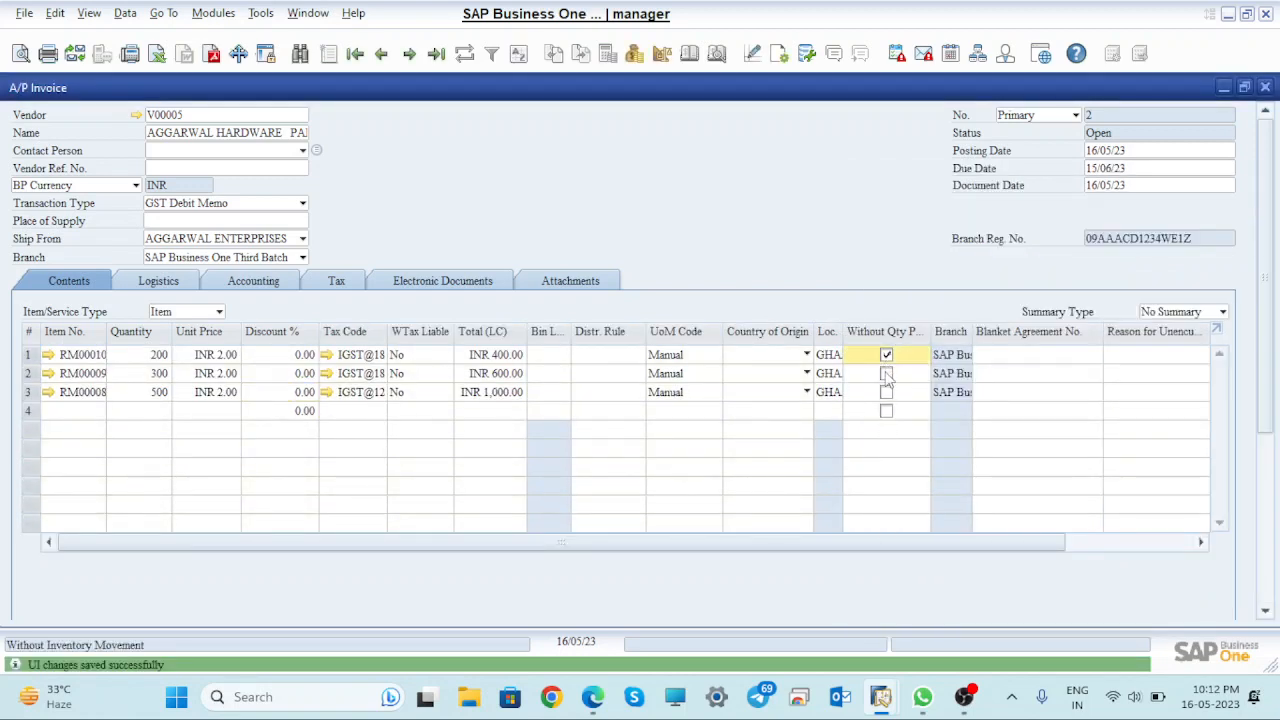
pyautogui.click(886, 374)
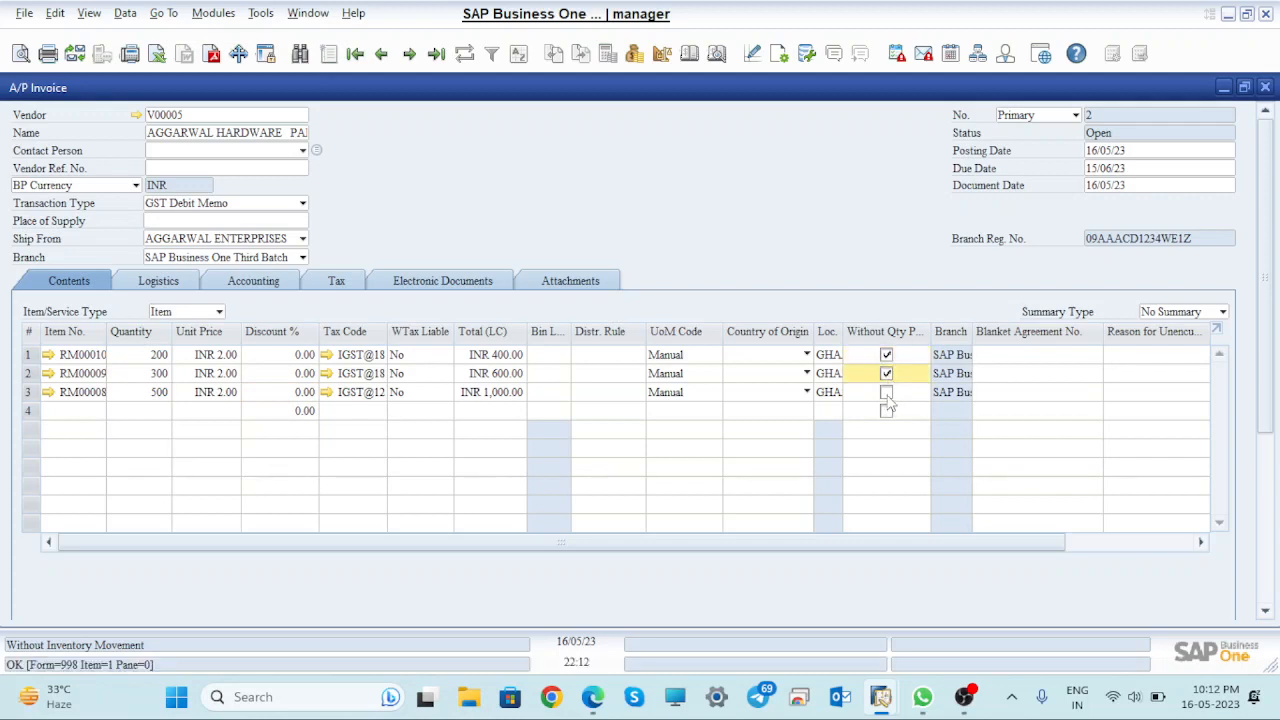
pyautogui.click(886, 393)
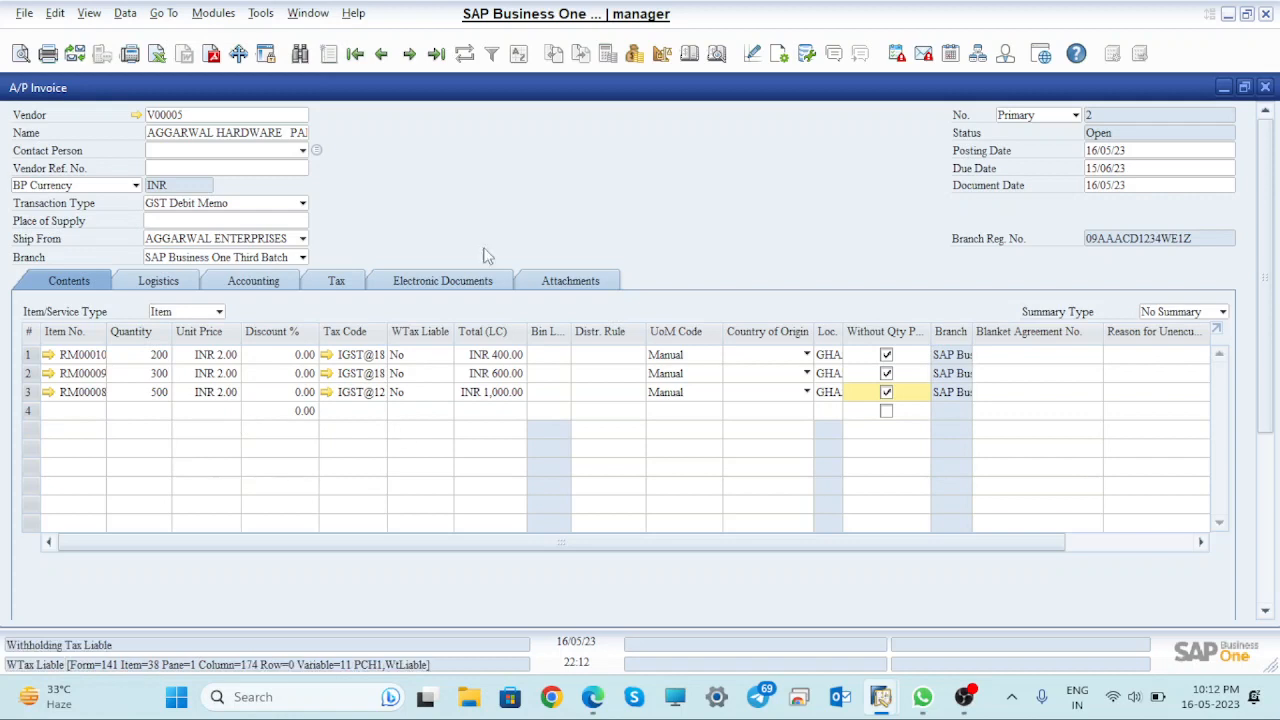
# - Enter original reference number 12235 and original reference date 16/05/23 in the A/P invoice's tax details
pyautogui.click(717, 57)
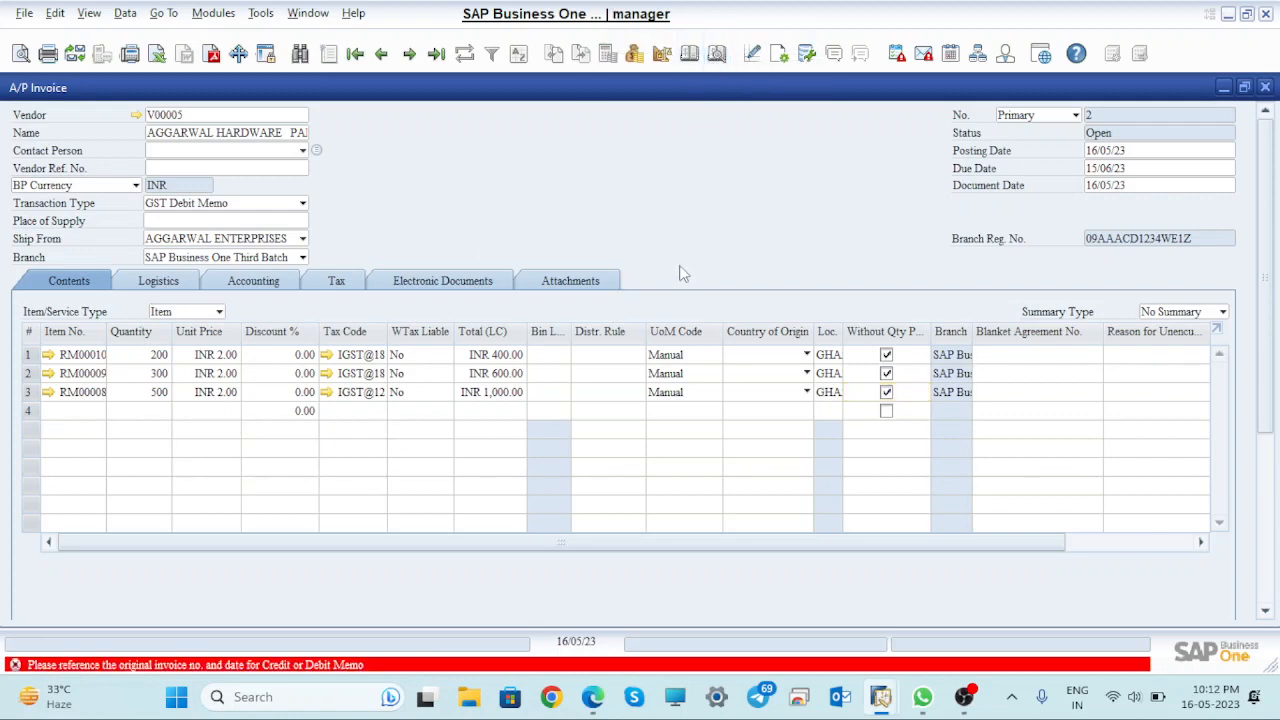
pyautogui.click(337, 282)
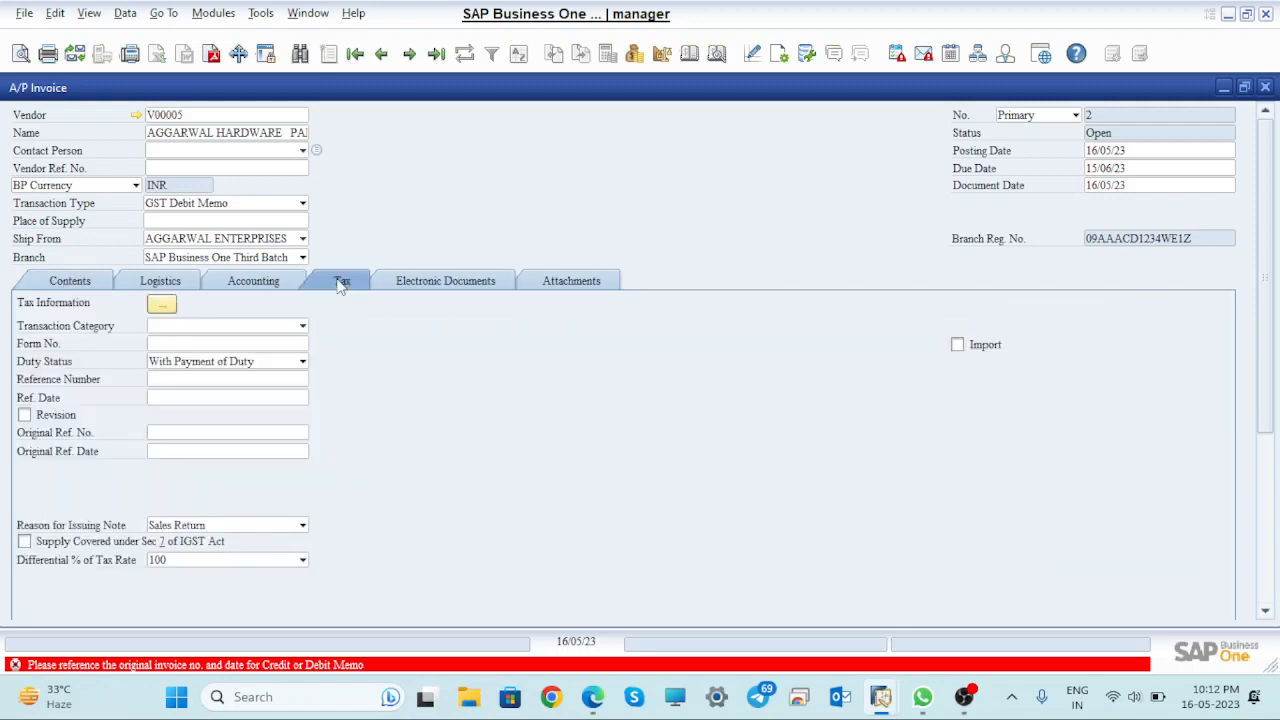
pyautogui.click(212, 437)
pyautogui.write('12')
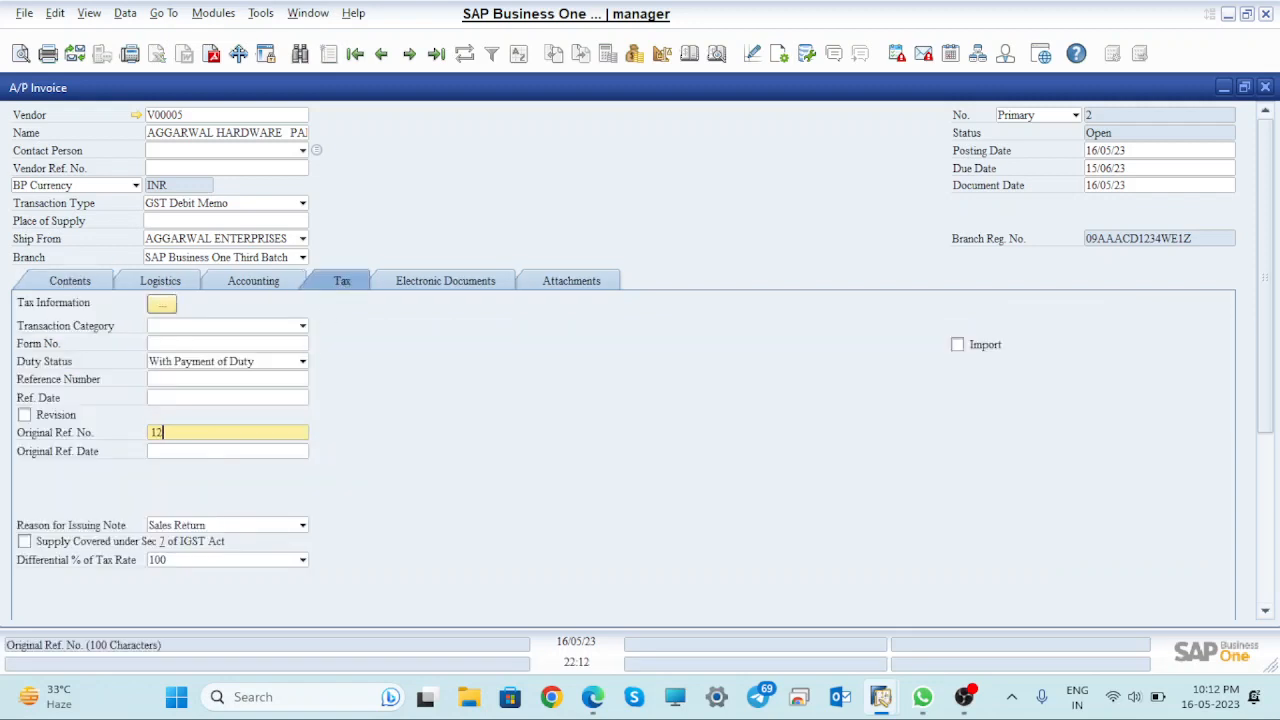
pyautogui.write('235')
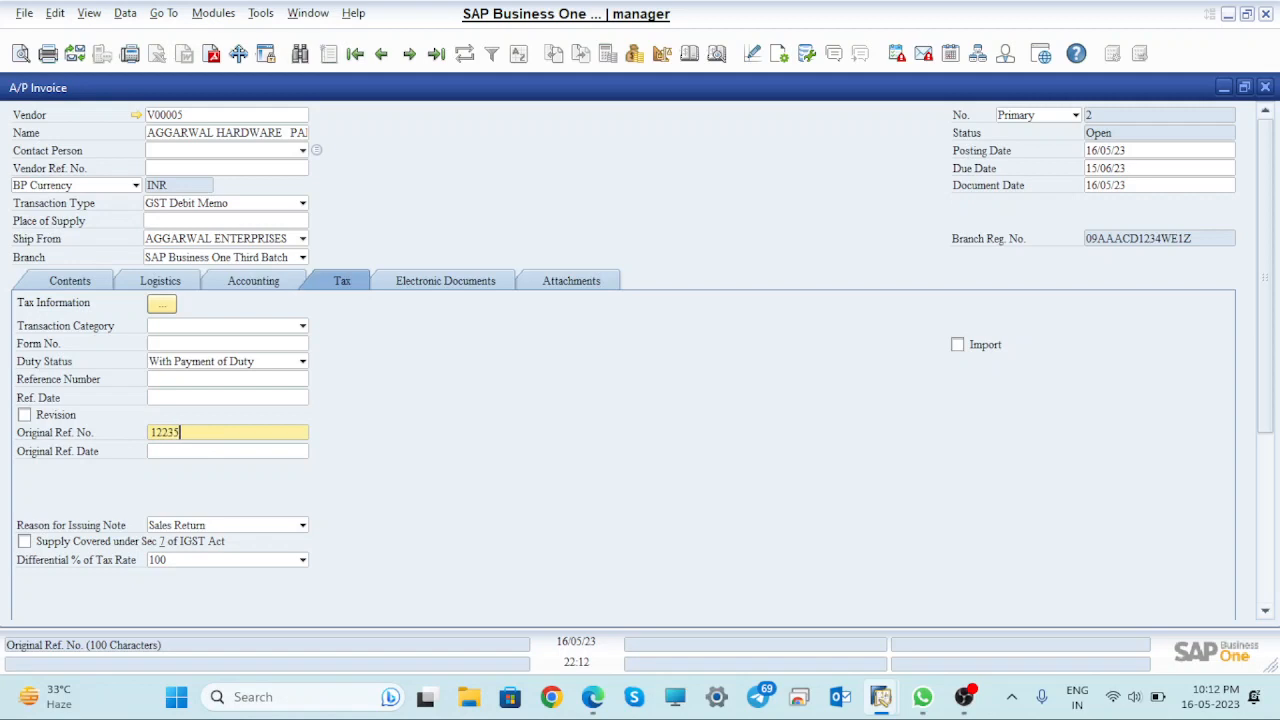
pyautogui.click(211, 455)
pyautogui.write('16')
pyautogui.press('Tab')
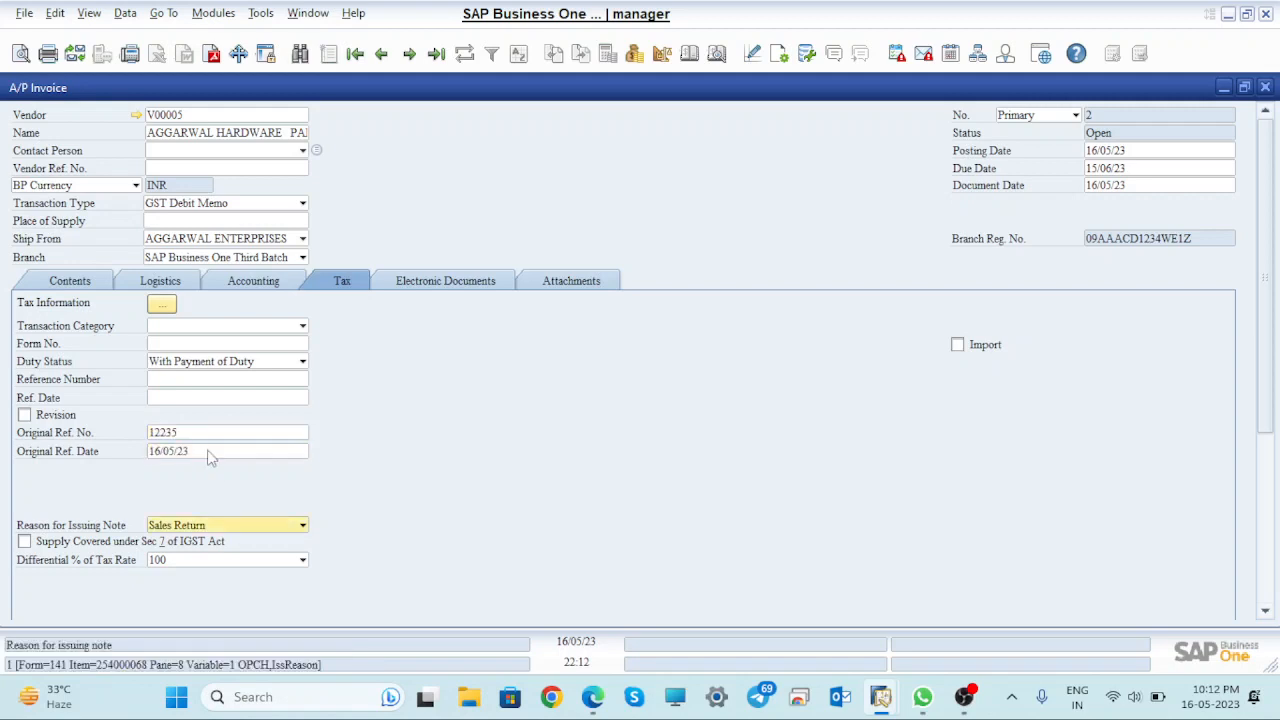
# - Preview the A/P invoice's journal entry with Without Qty Posting enabled on all three item lines
pyautogui.click(75, 283)
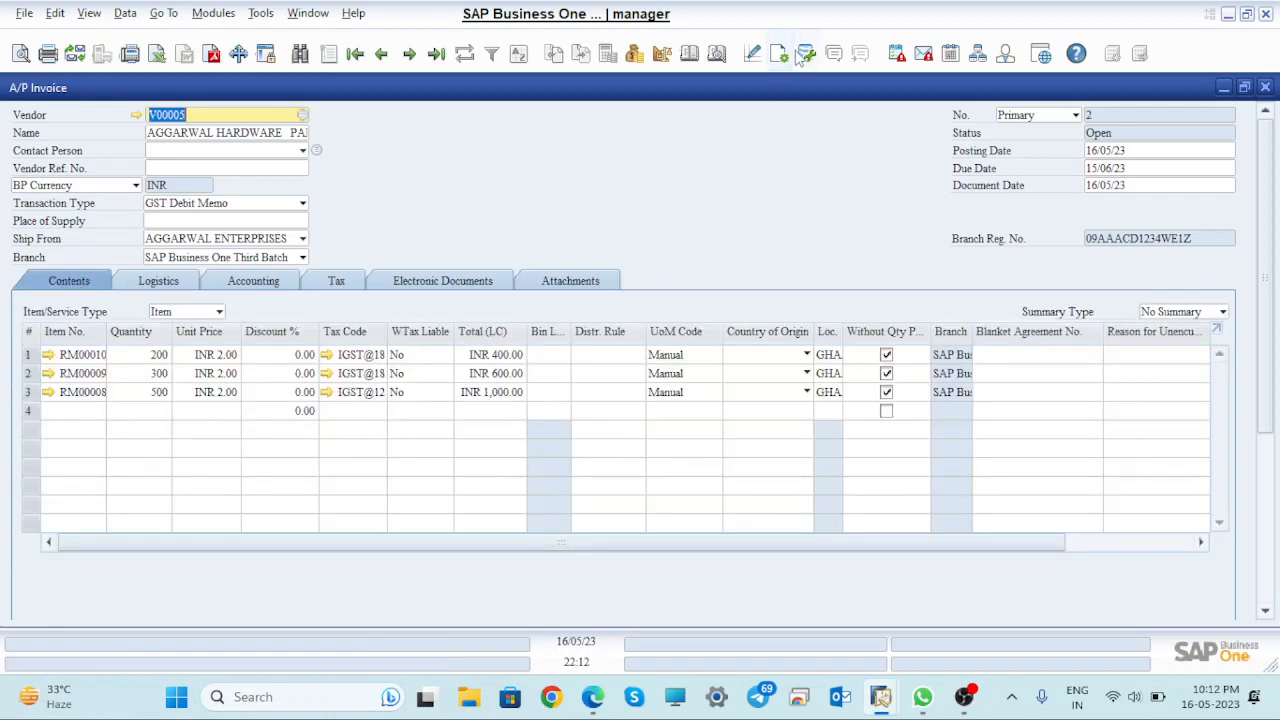
pyautogui.click(717, 54)
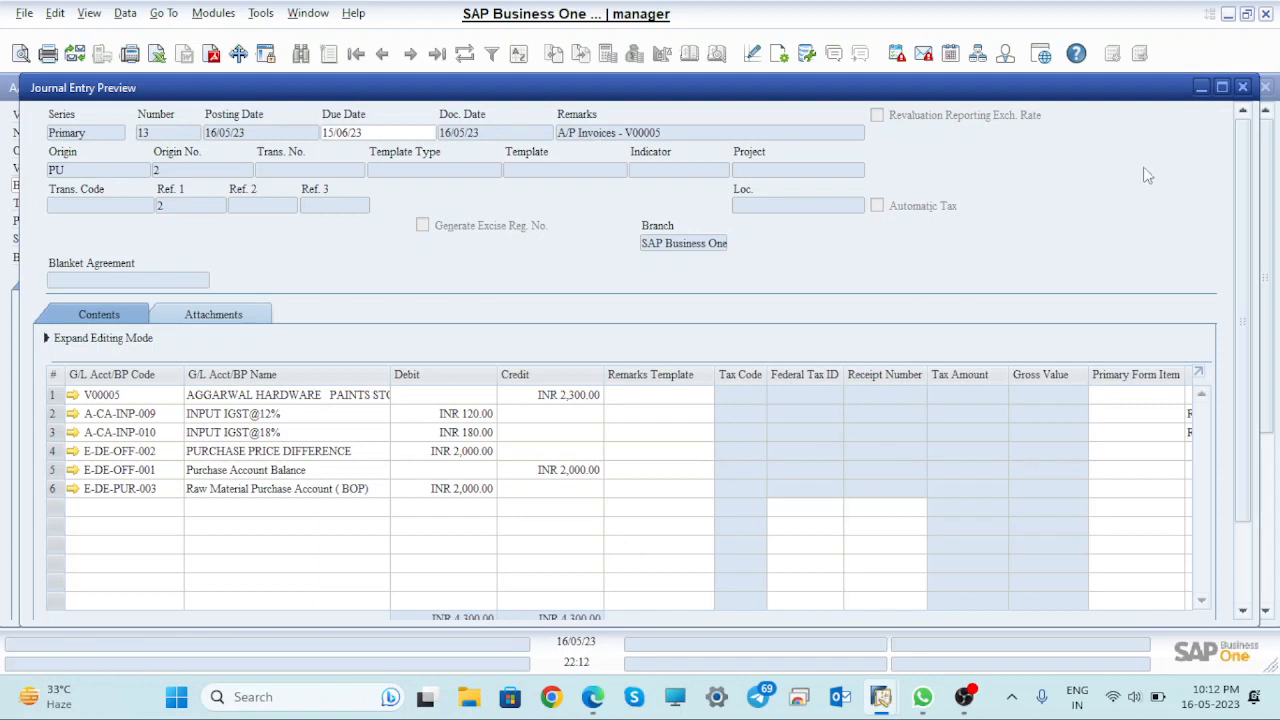
pyautogui.click(1243, 87)
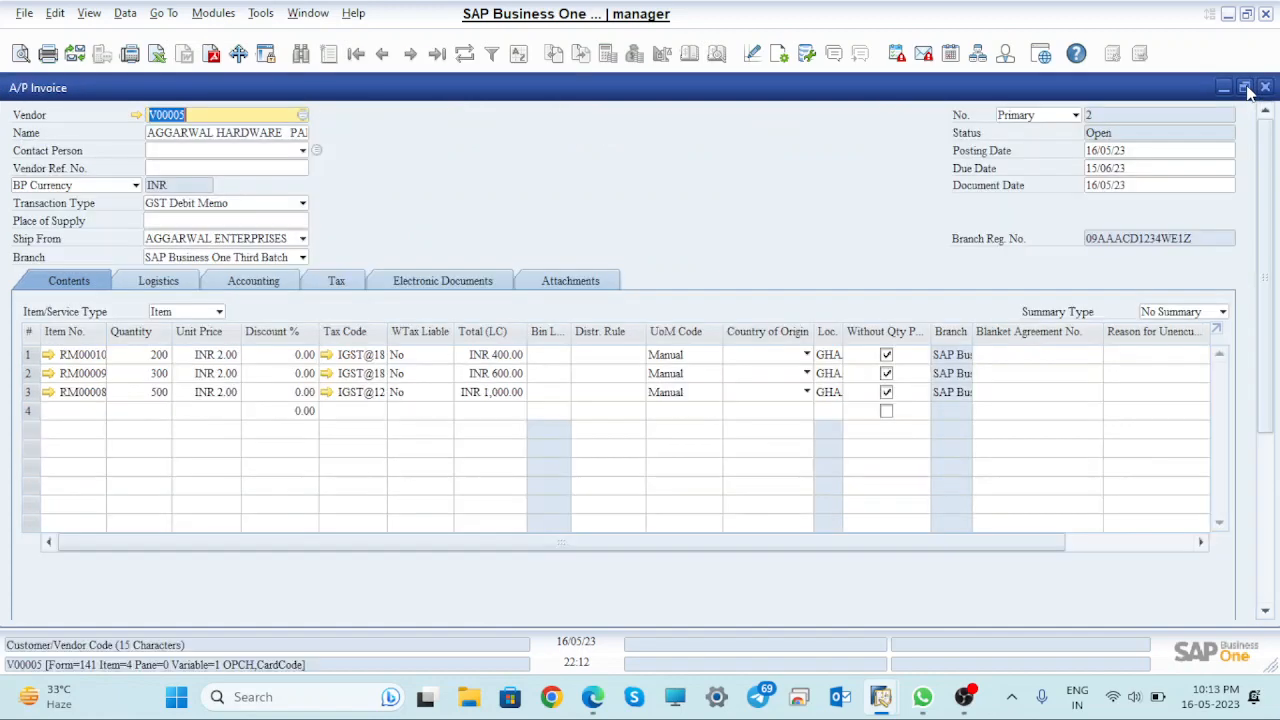
# - Disable Without Qty Posting for all three item lines and preview the resulting journal entry
pyautogui.click(886, 355)
pyautogui.click(886, 374)
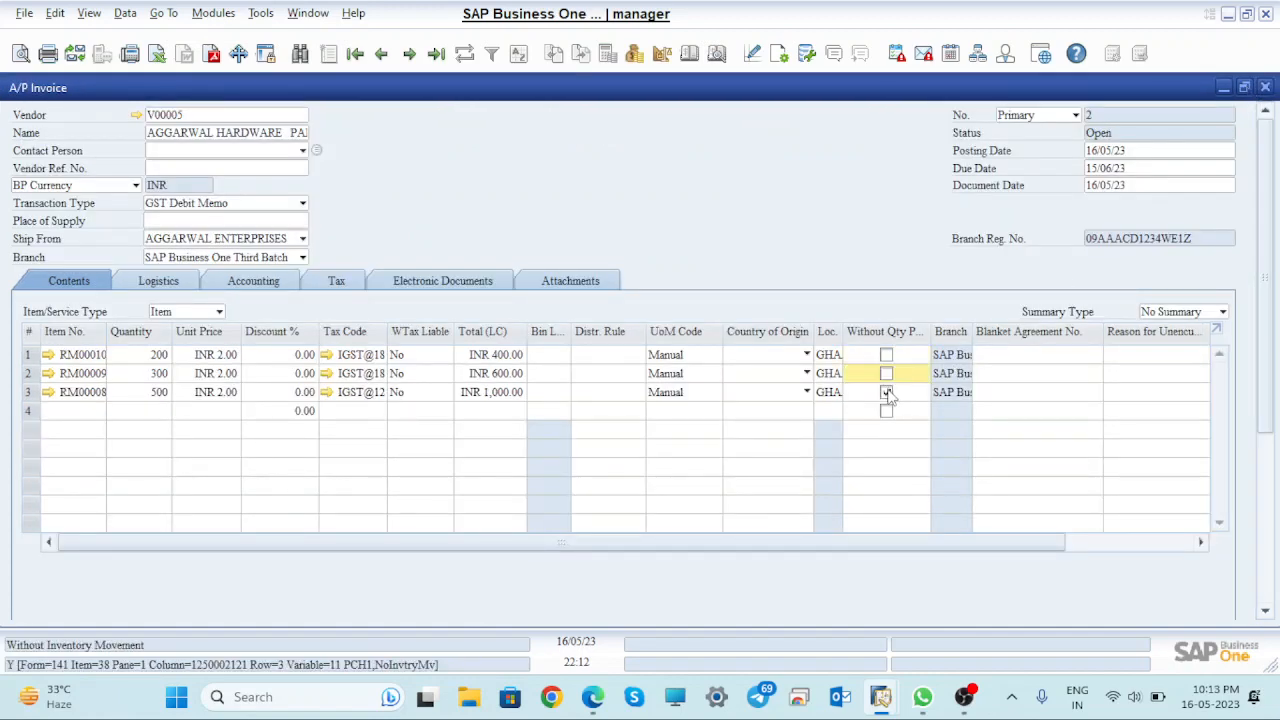
pyautogui.click(886, 393)
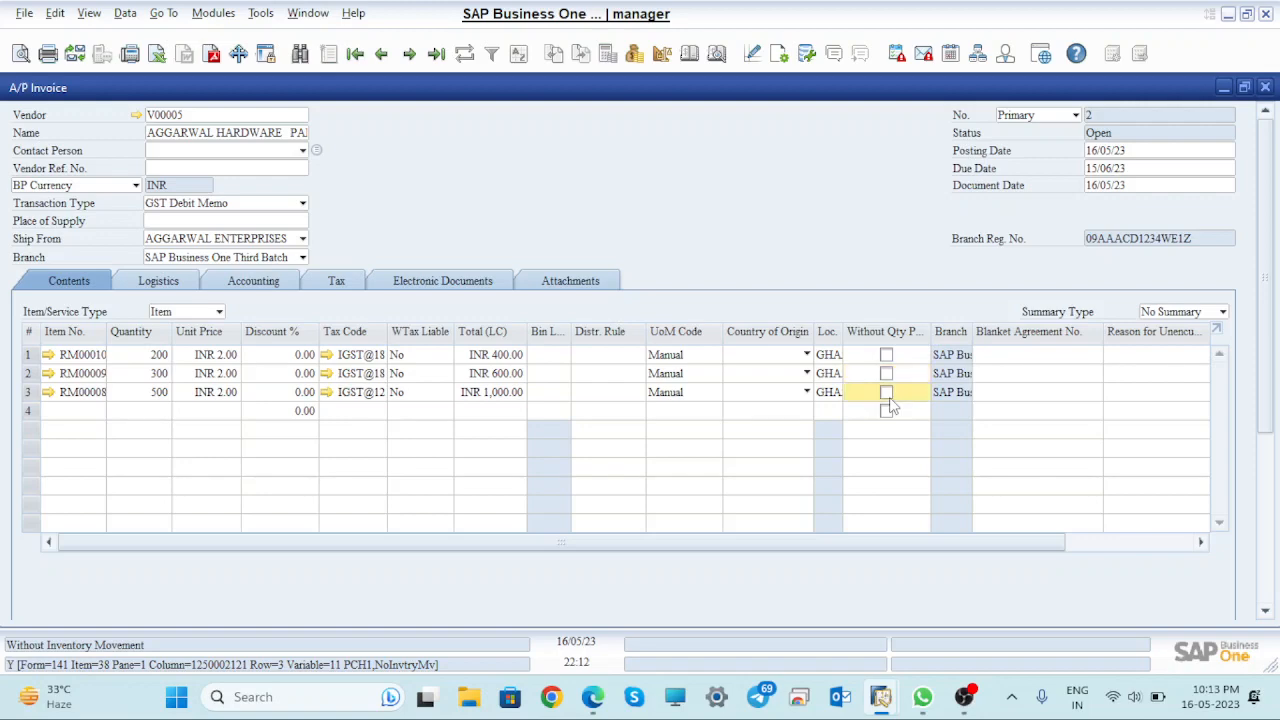
pyautogui.click(717, 54)
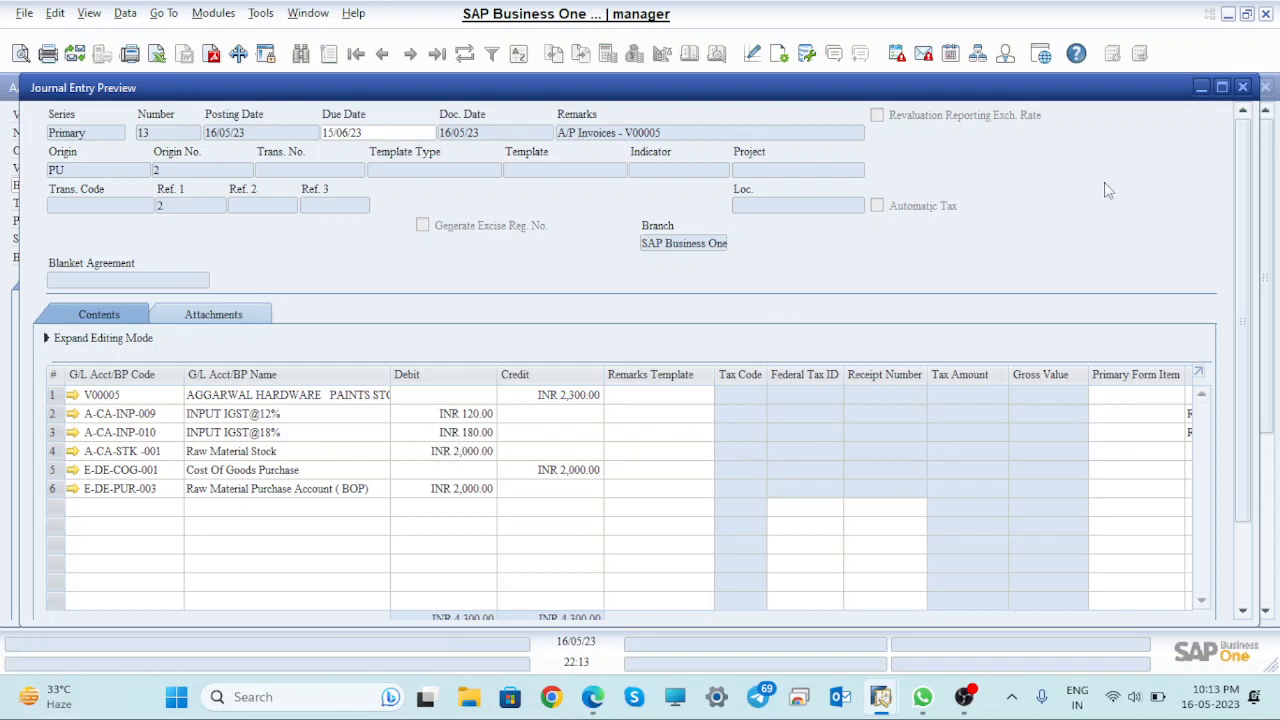
pyautogui.click(1243, 88)
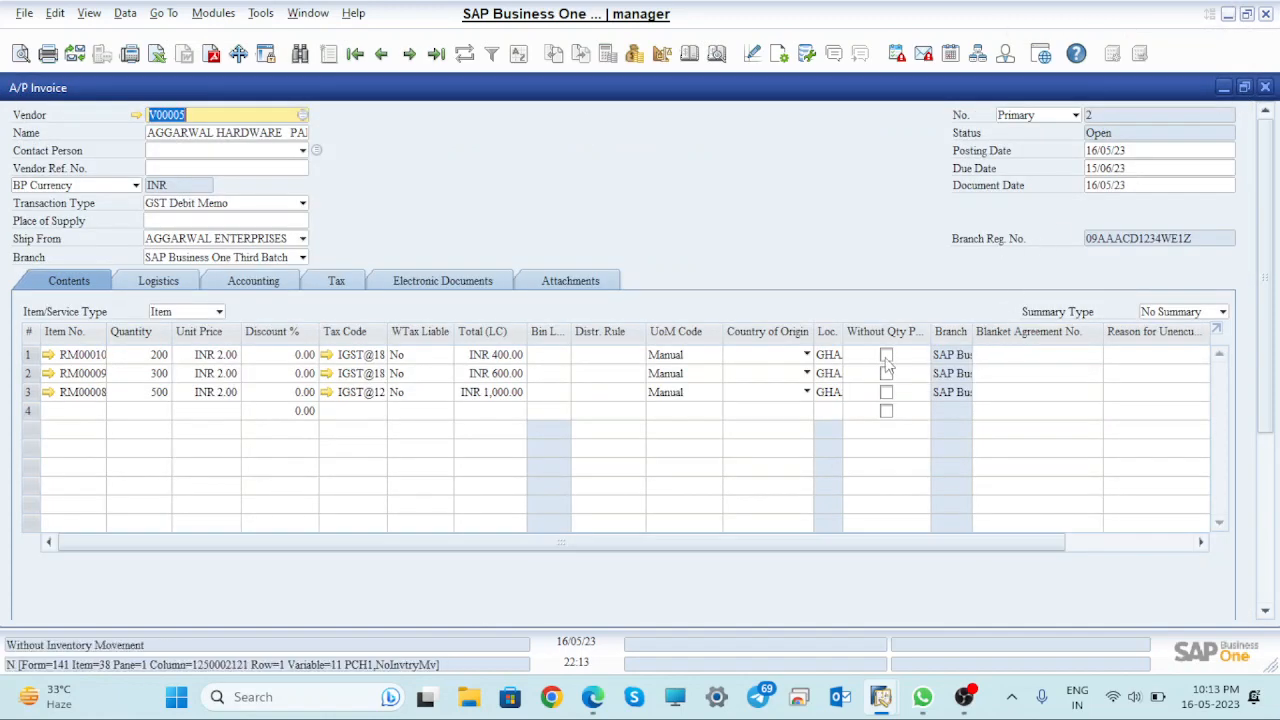
# - Enable Without Qty Posting again for RM00010, RM00009 and RM00008
pyautogui.click(886, 355)
pyautogui.click(886, 373)
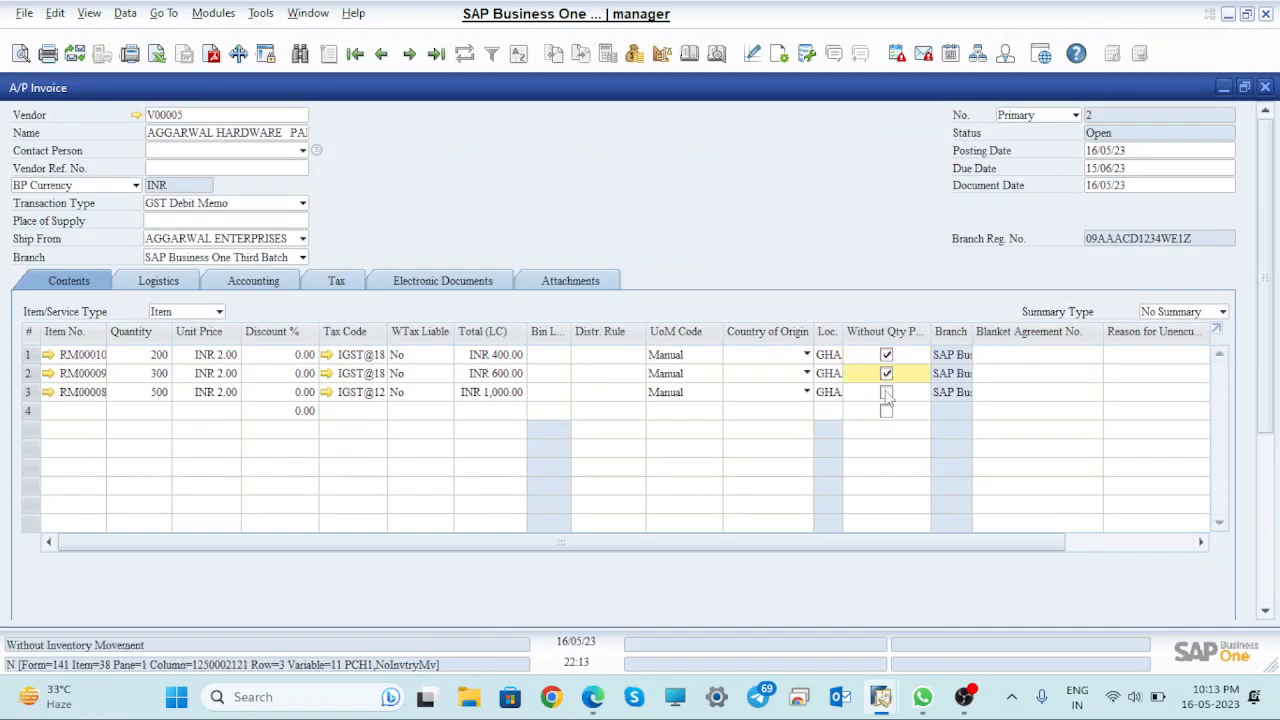
pyautogui.click(886, 393)
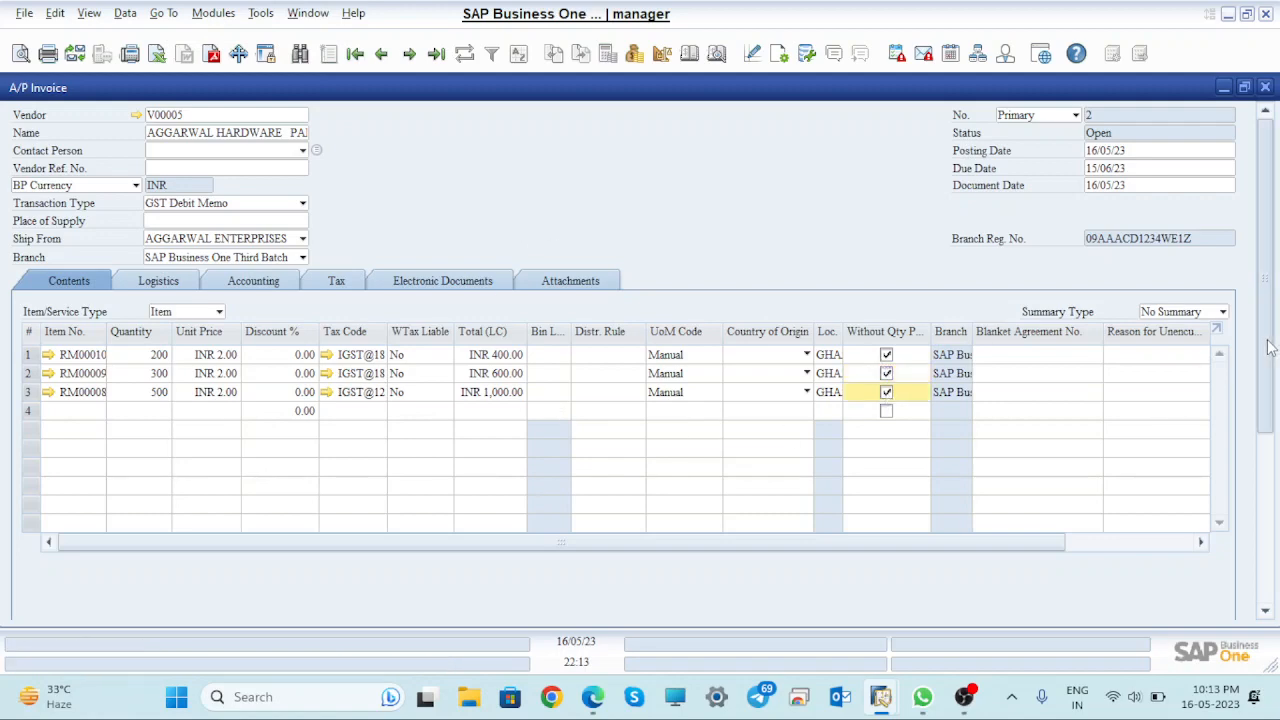
# - Add and view the A/P invoice, accepting that it cannot be changed and approving all budget overruns
pyautogui.moveTo(1268, 347); pyautogui.dragTo(1276, 553)
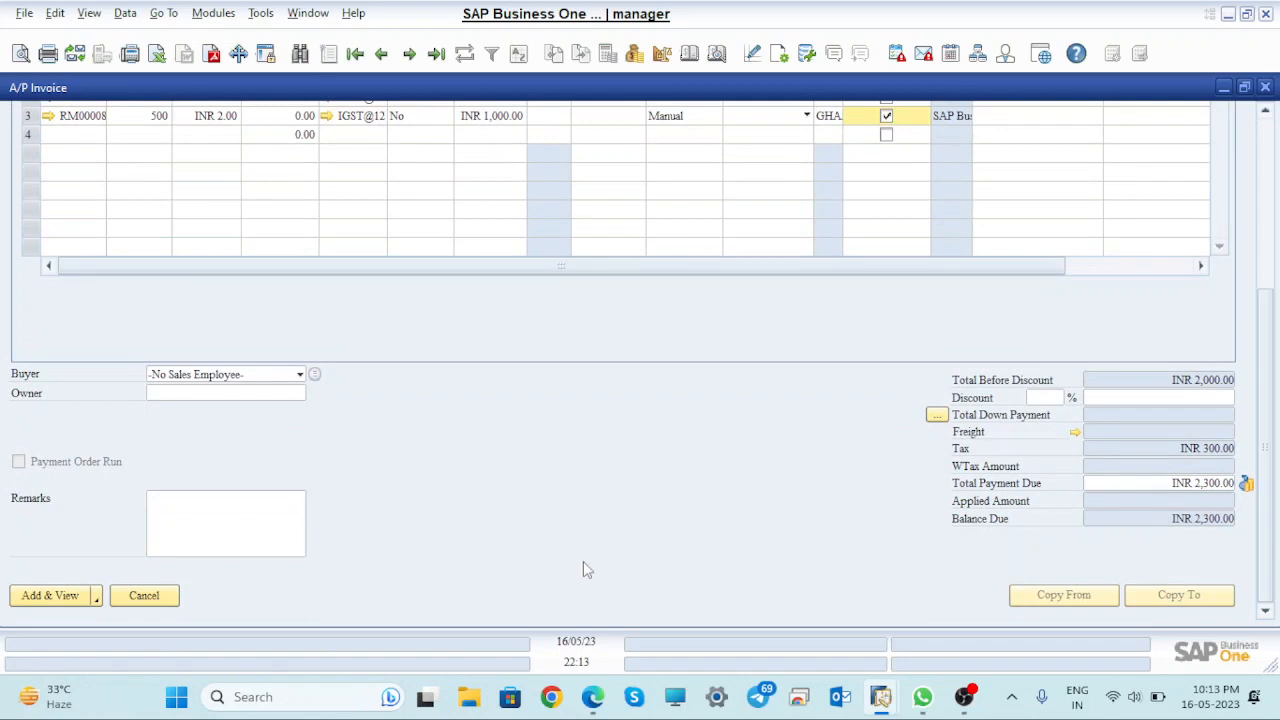
pyautogui.click(50, 596)
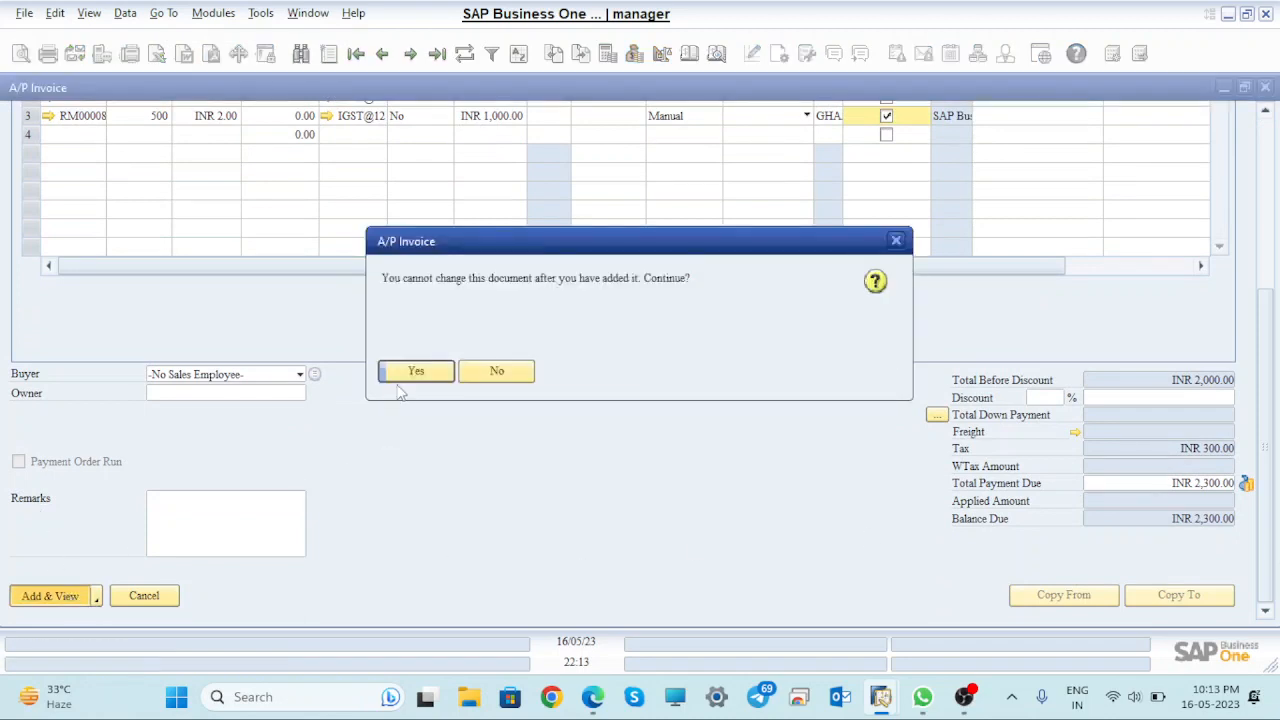
pyautogui.click(416, 371)
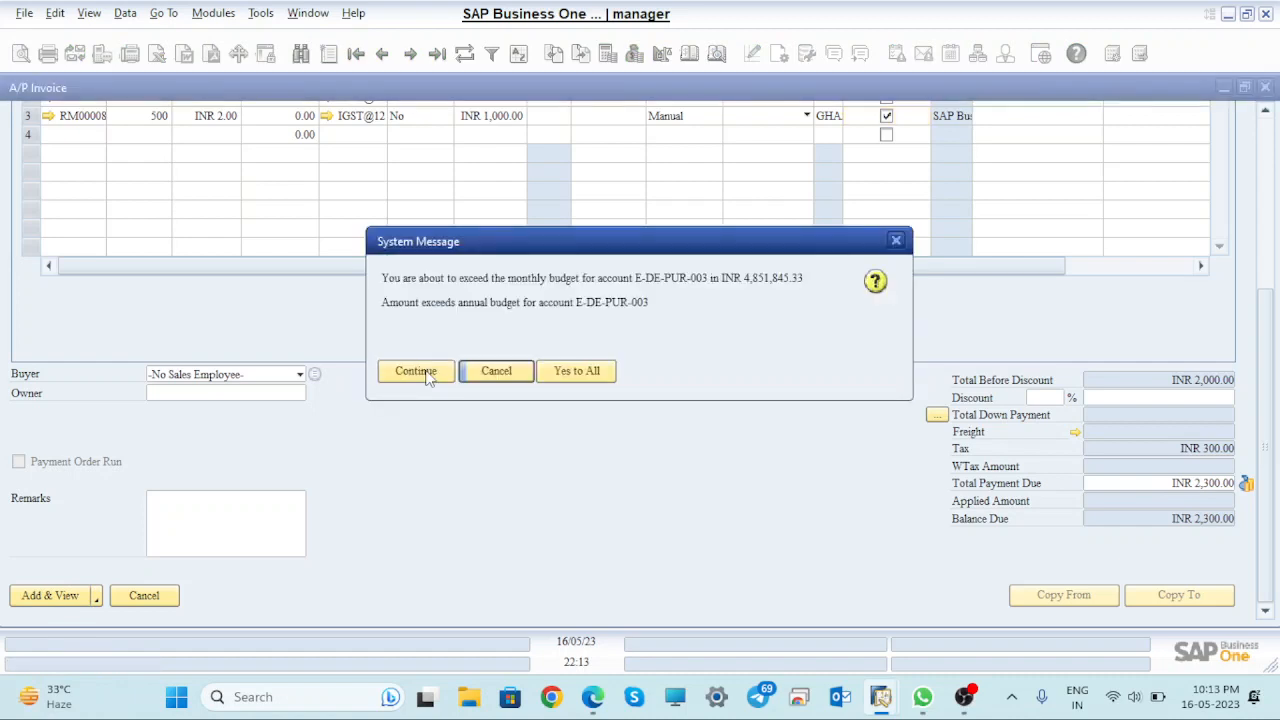
pyautogui.click(586, 371)
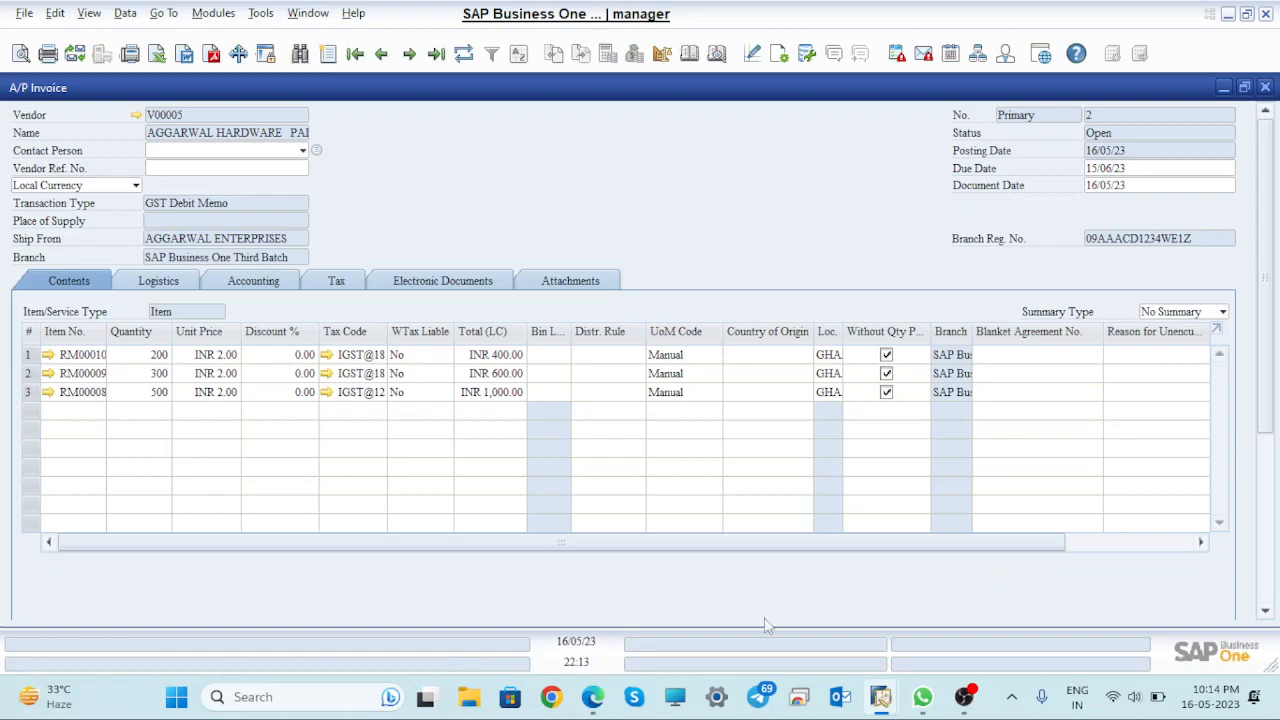
# - Switch to the Google Meet call in Microsoft Edge, leave the call and close the browser
pyautogui.moveTo(595, 700)
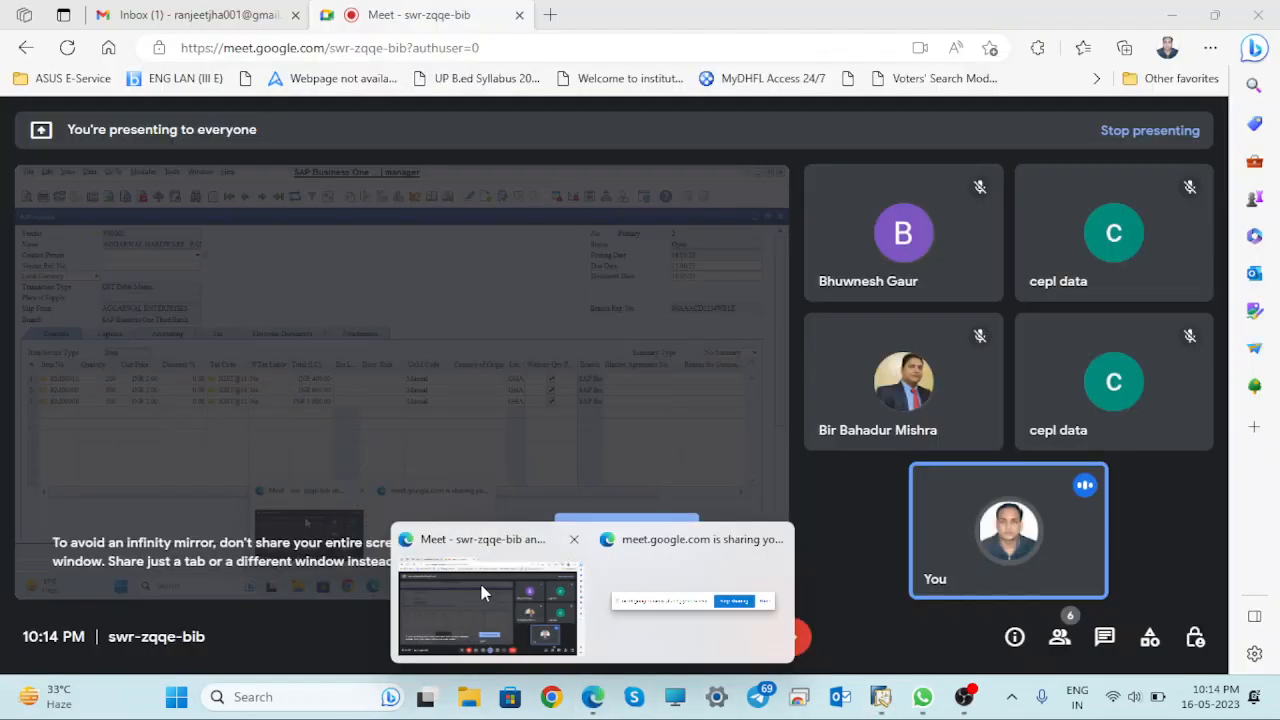
pyautogui.click(481, 590)
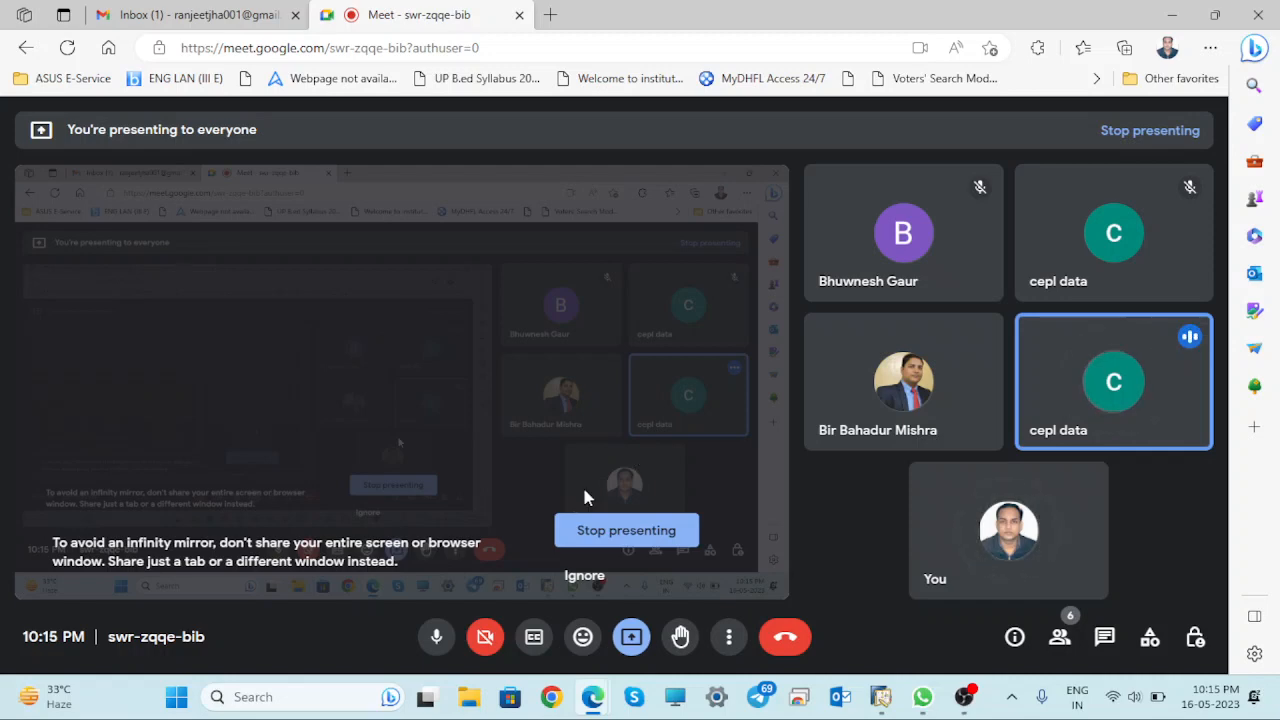
pyautogui.click(786, 640)
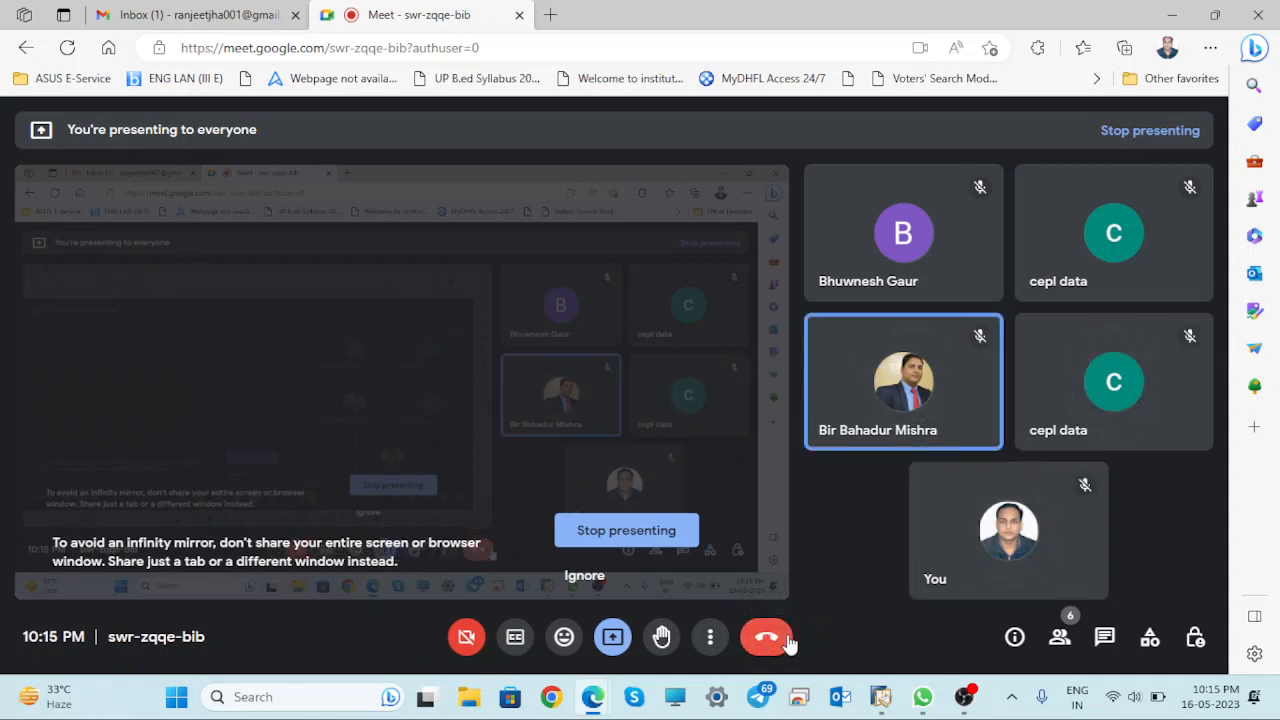
pyautogui.click(522, 16)
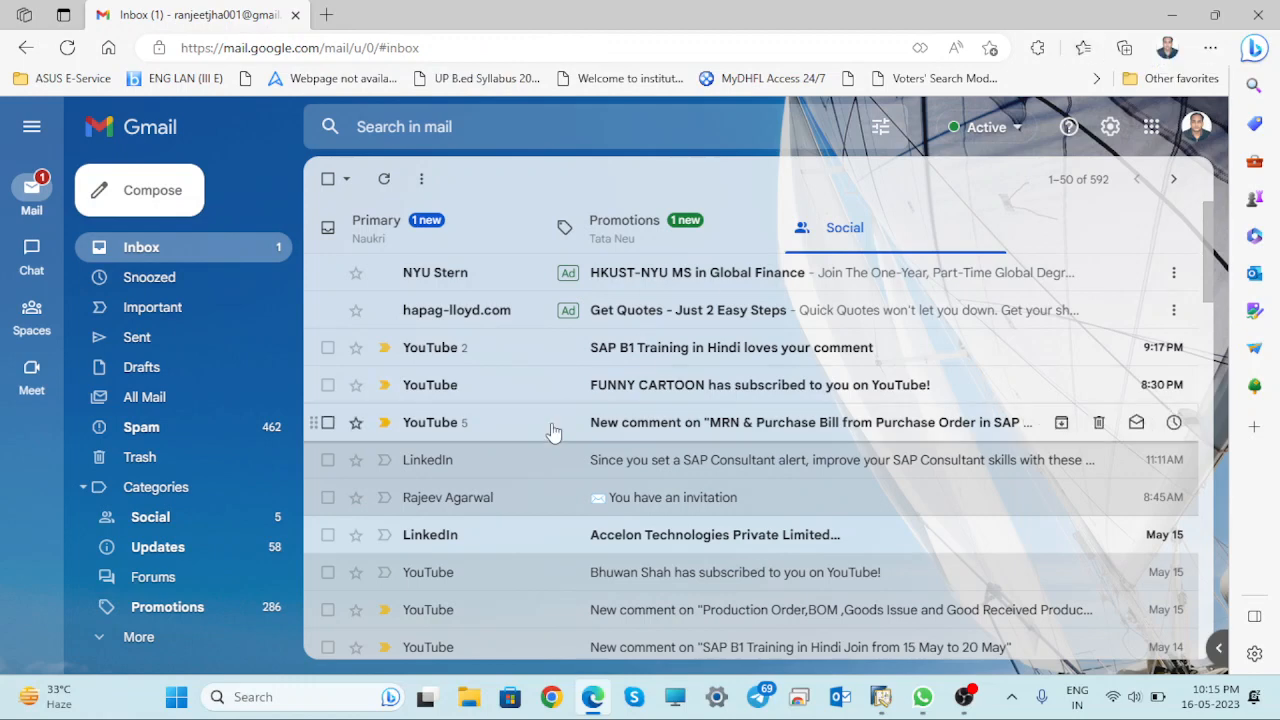
pyautogui.click(72, 50)
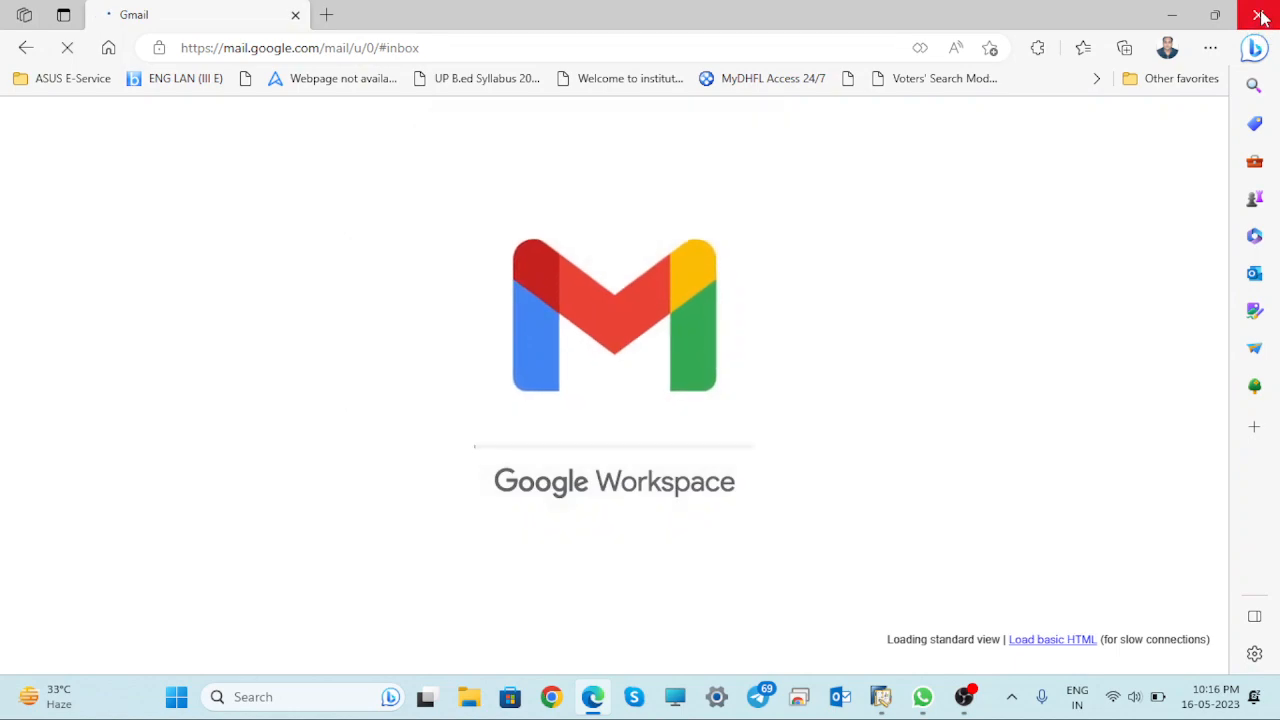
pyautogui.click(1260, 16)
# - Keep SAP Business One running by declining to close it, and minimize its window
pyautogui.click(1265, 16)
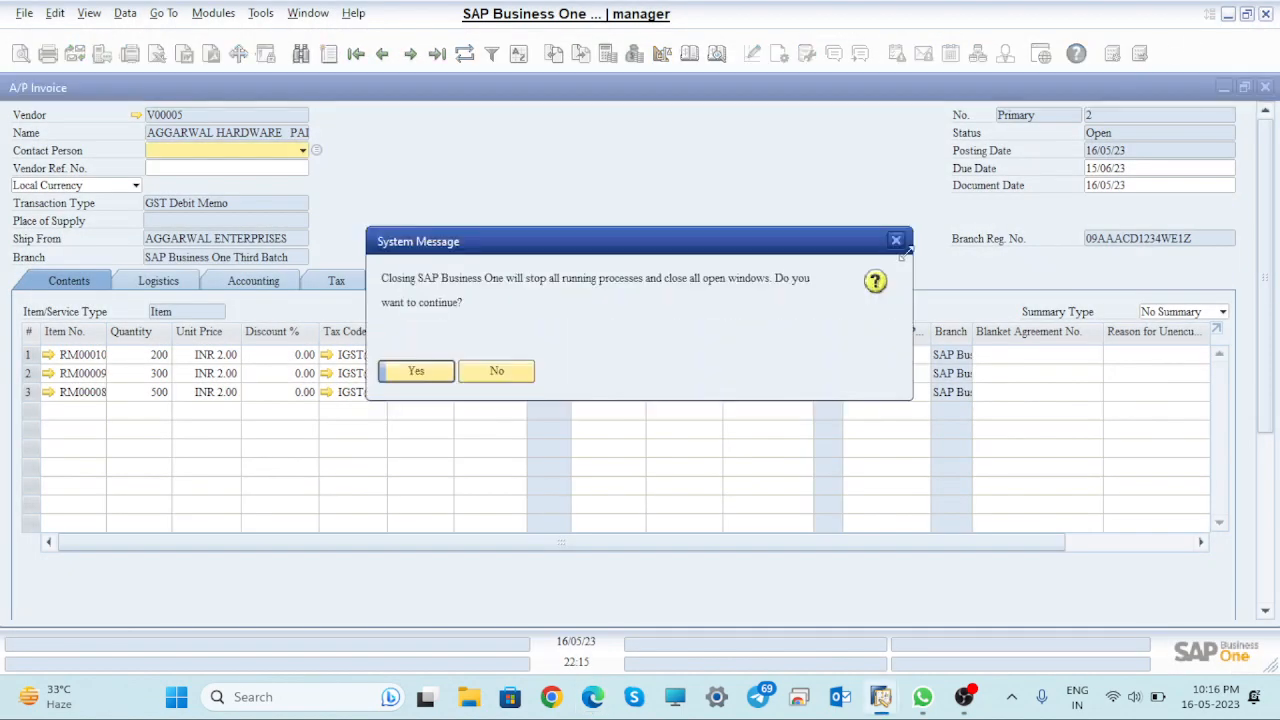
pyautogui.click(497, 372)
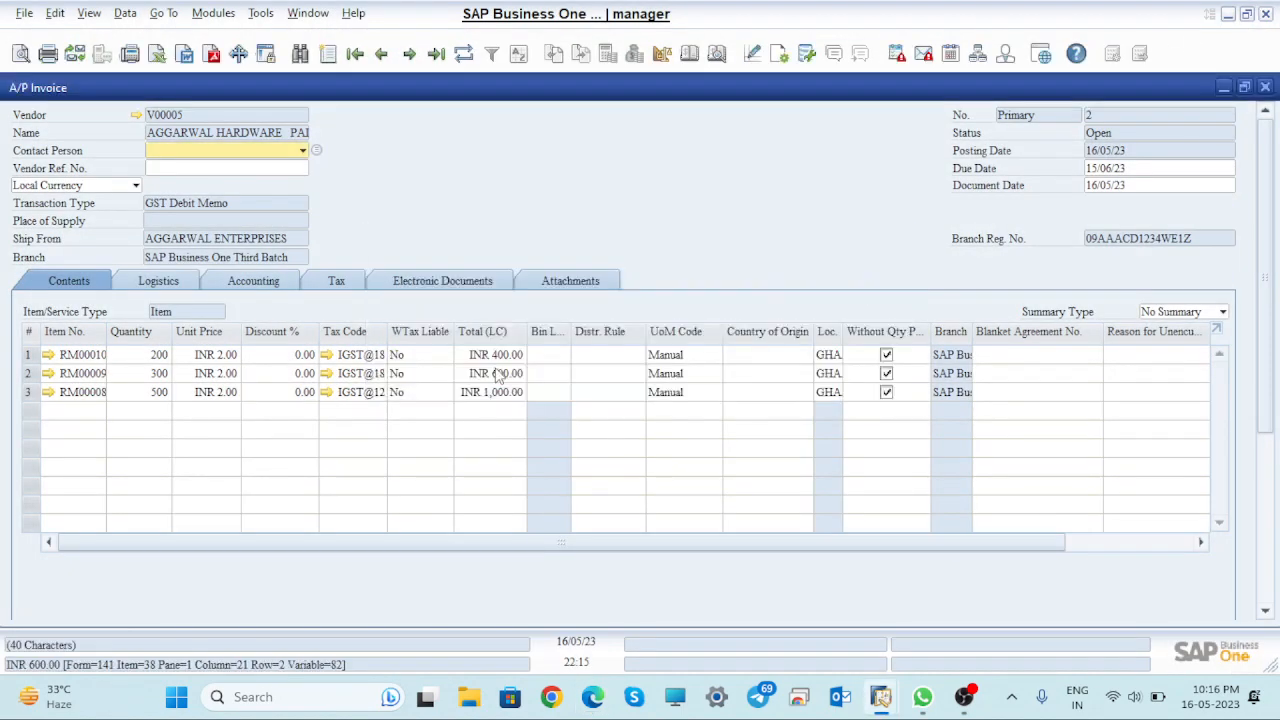
pyautogui.click(1236, 24)
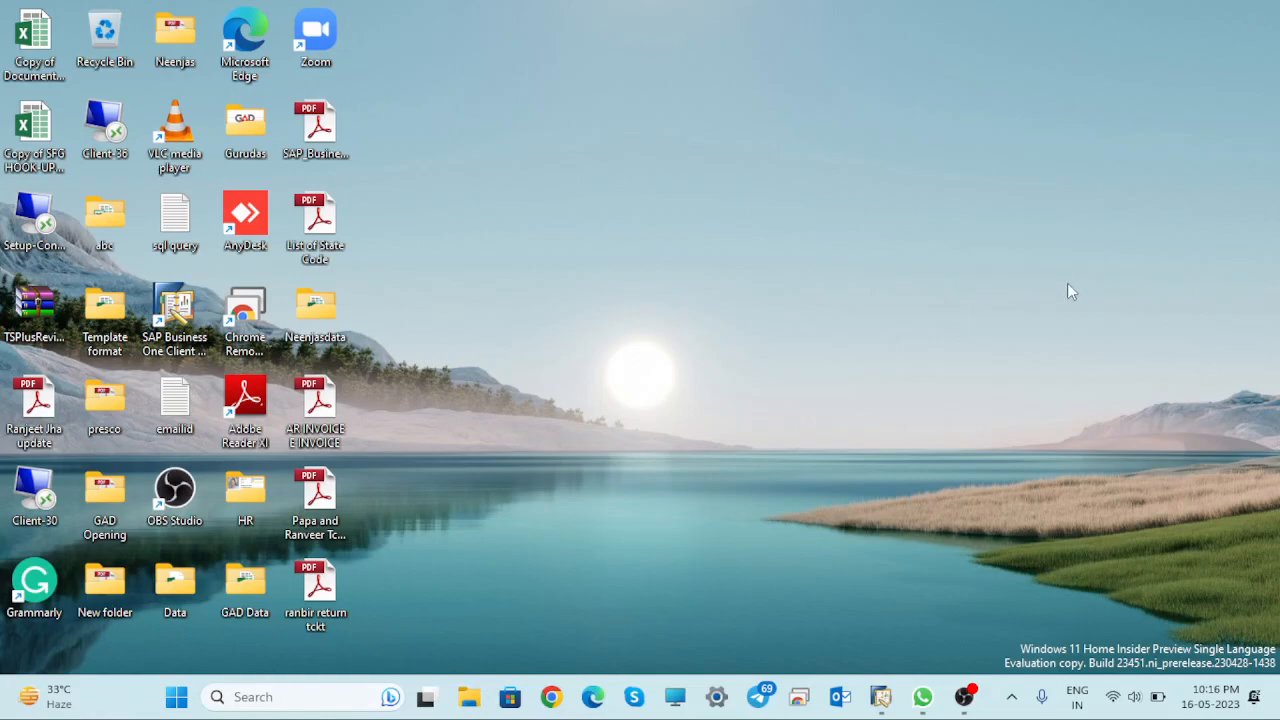
pyautogui.click(966, 701)
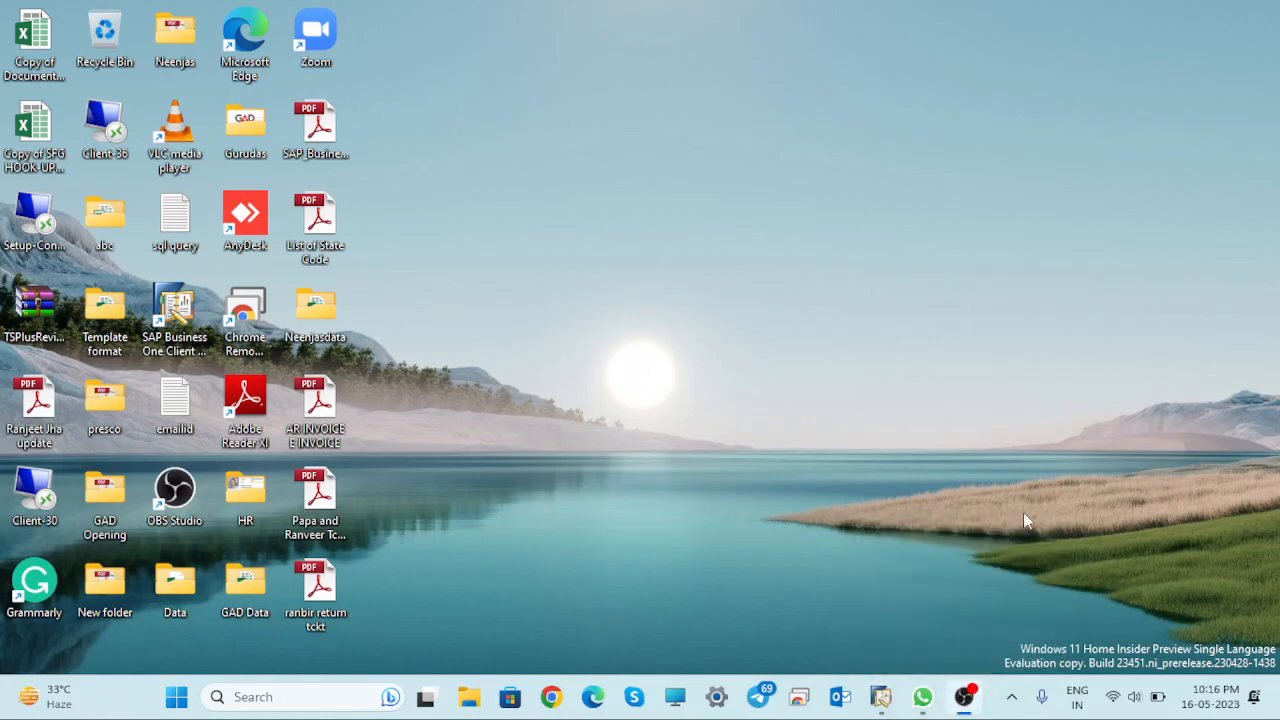